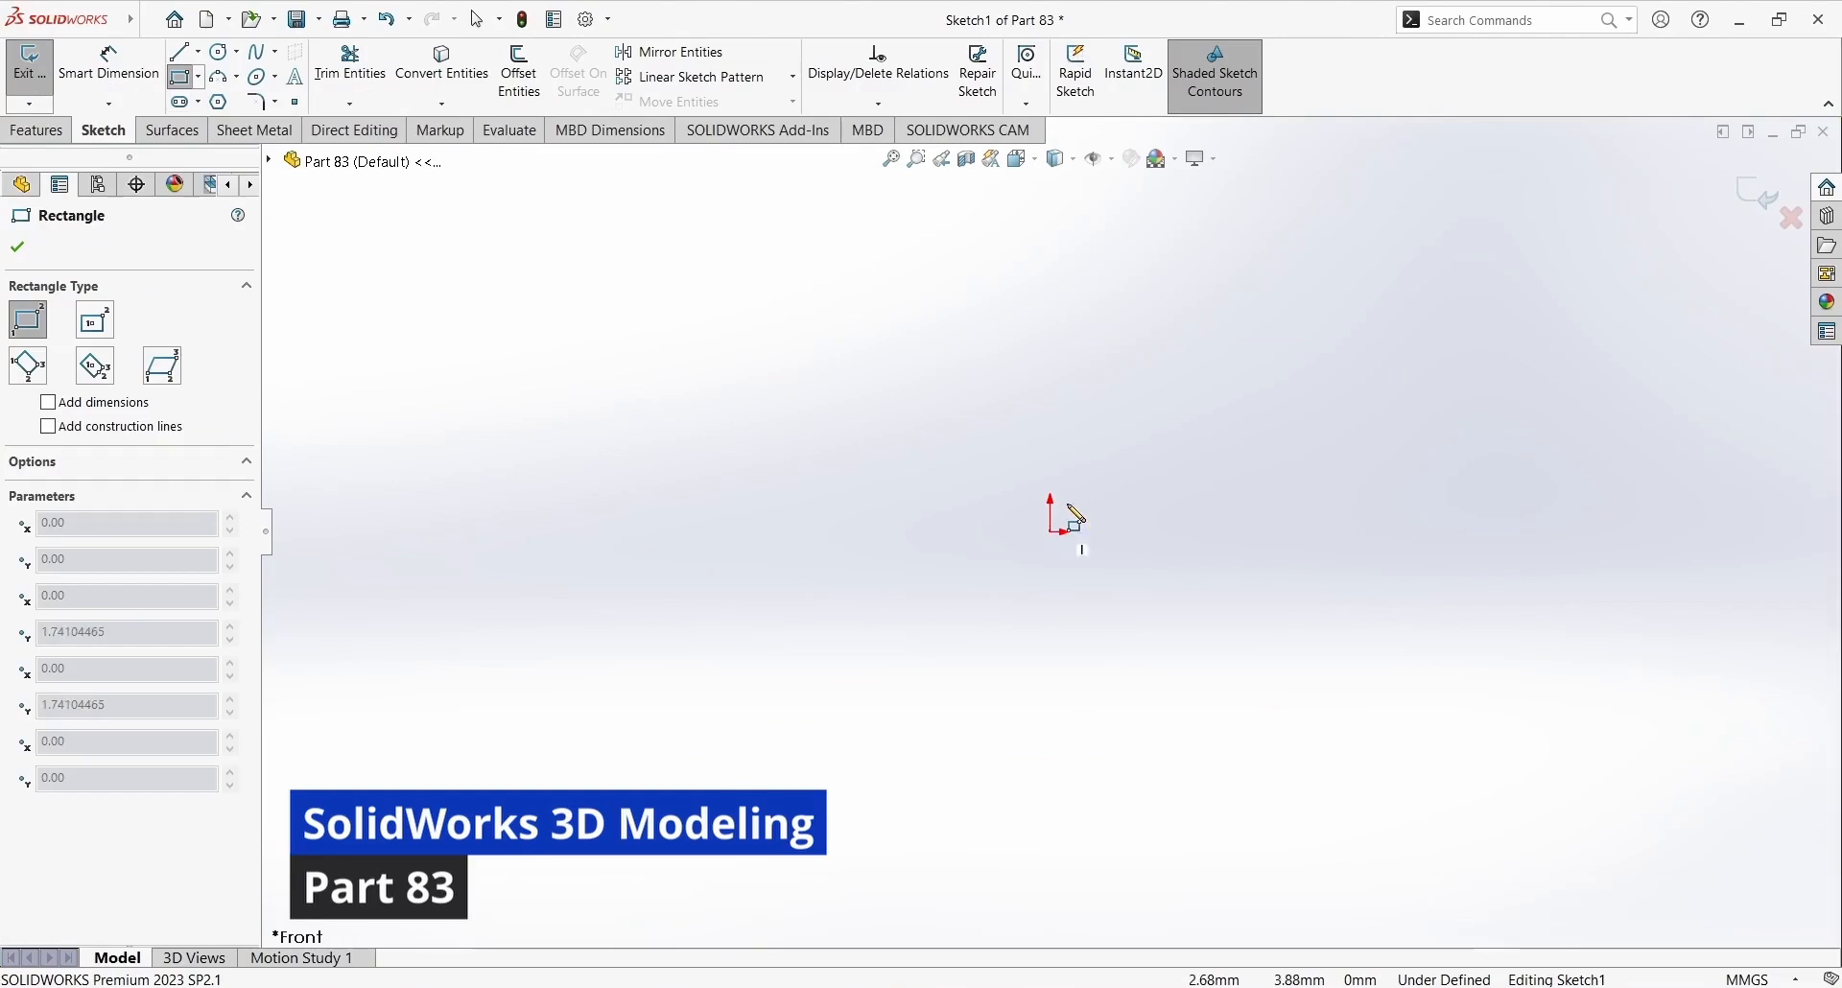
- Sketch a corner rectangle up and rightward from the origin and set its width to 105 mm
click(1392, 212)
click(109, 73)
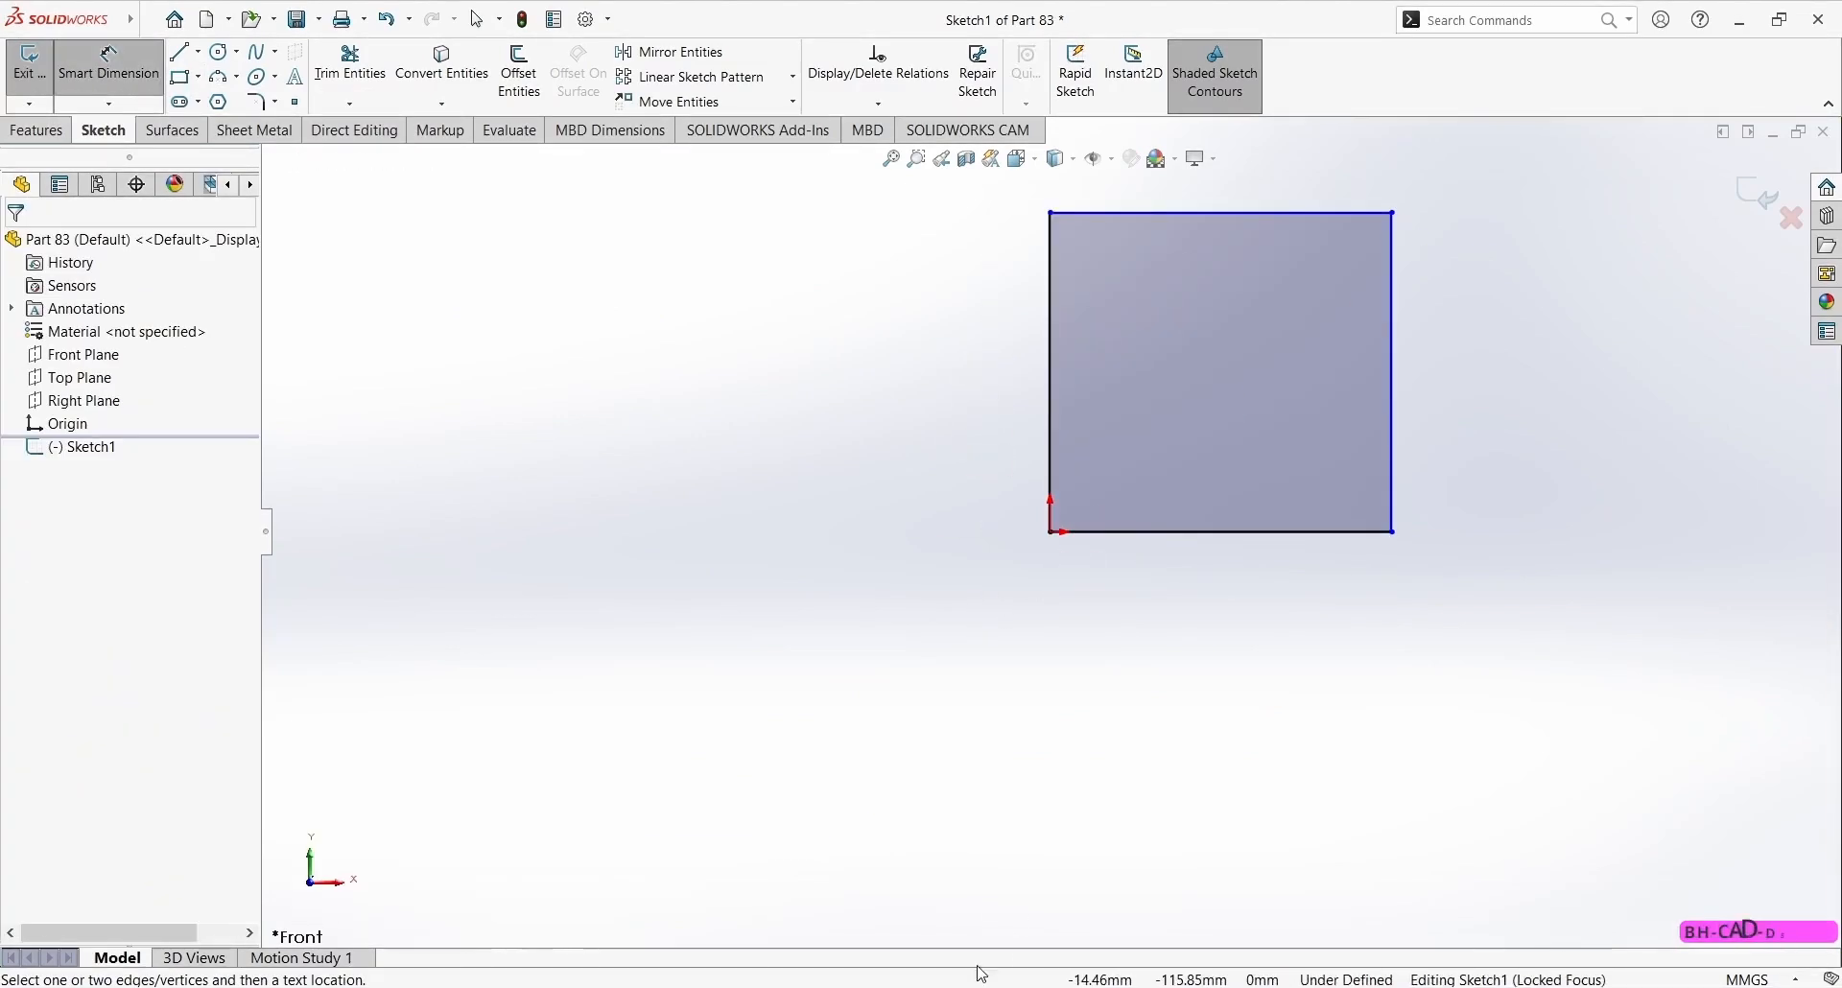
key(alt+Tab)
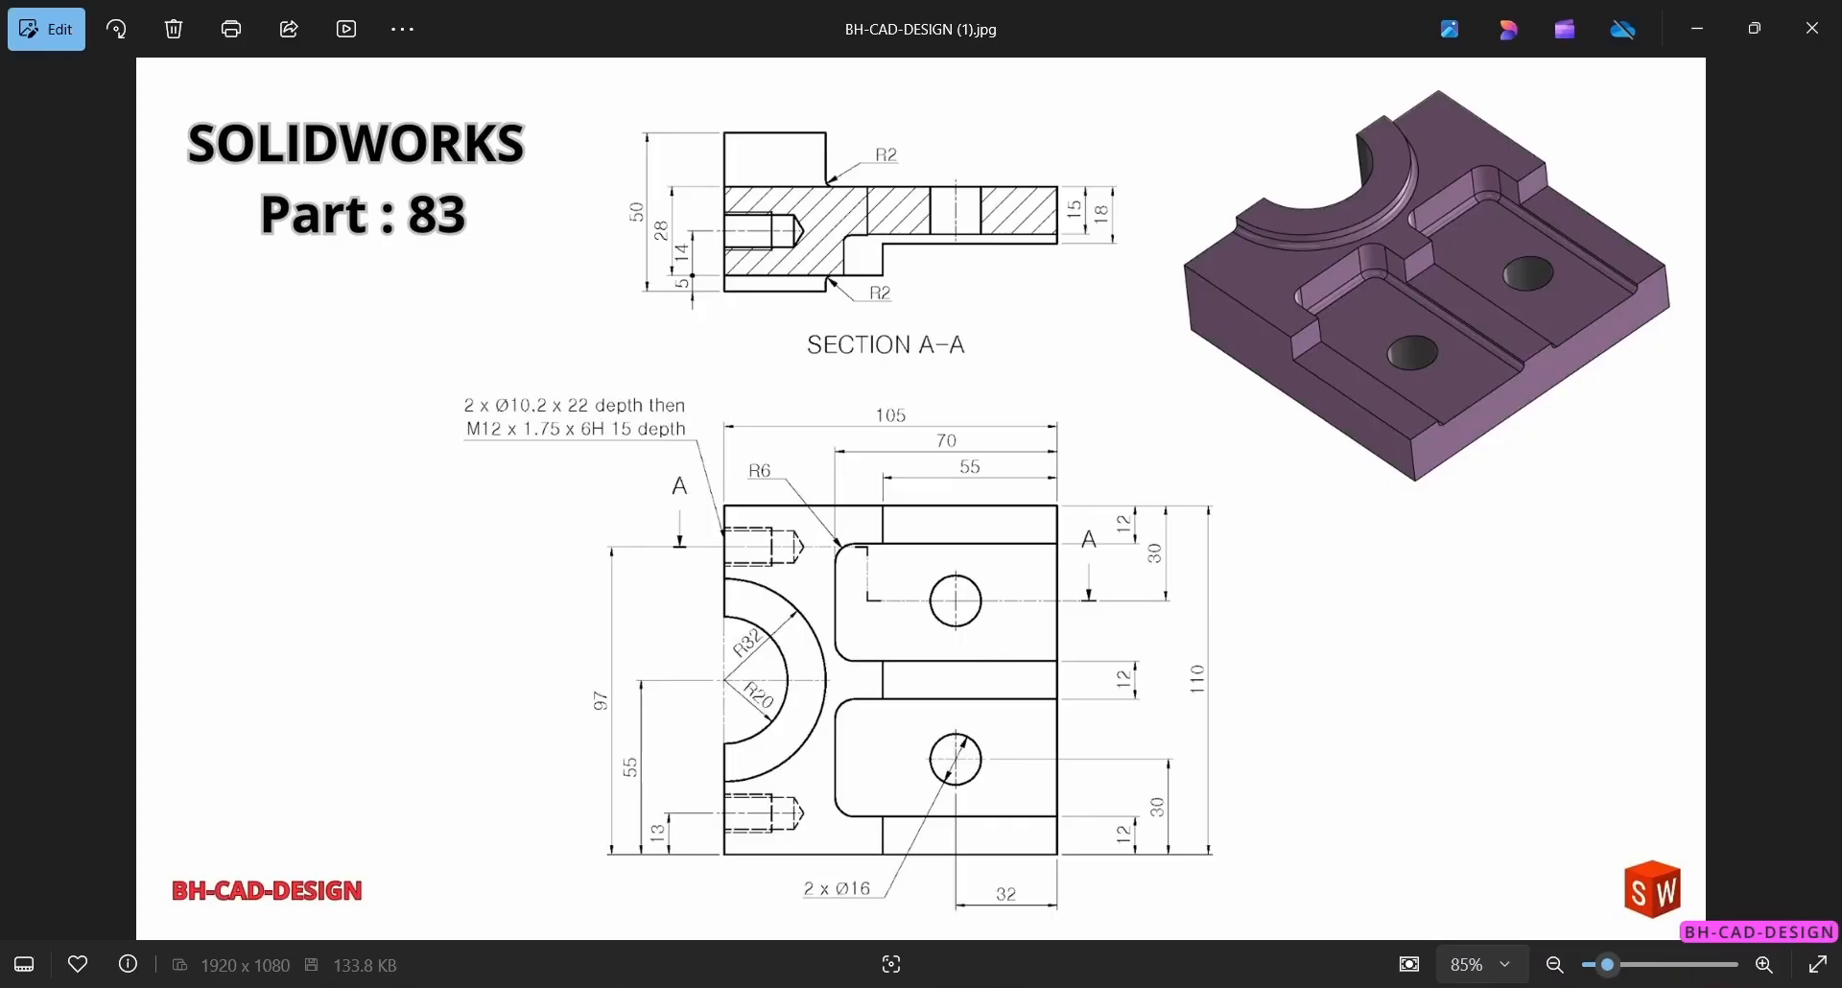
key(alt+Tab)
click(1345, 211)
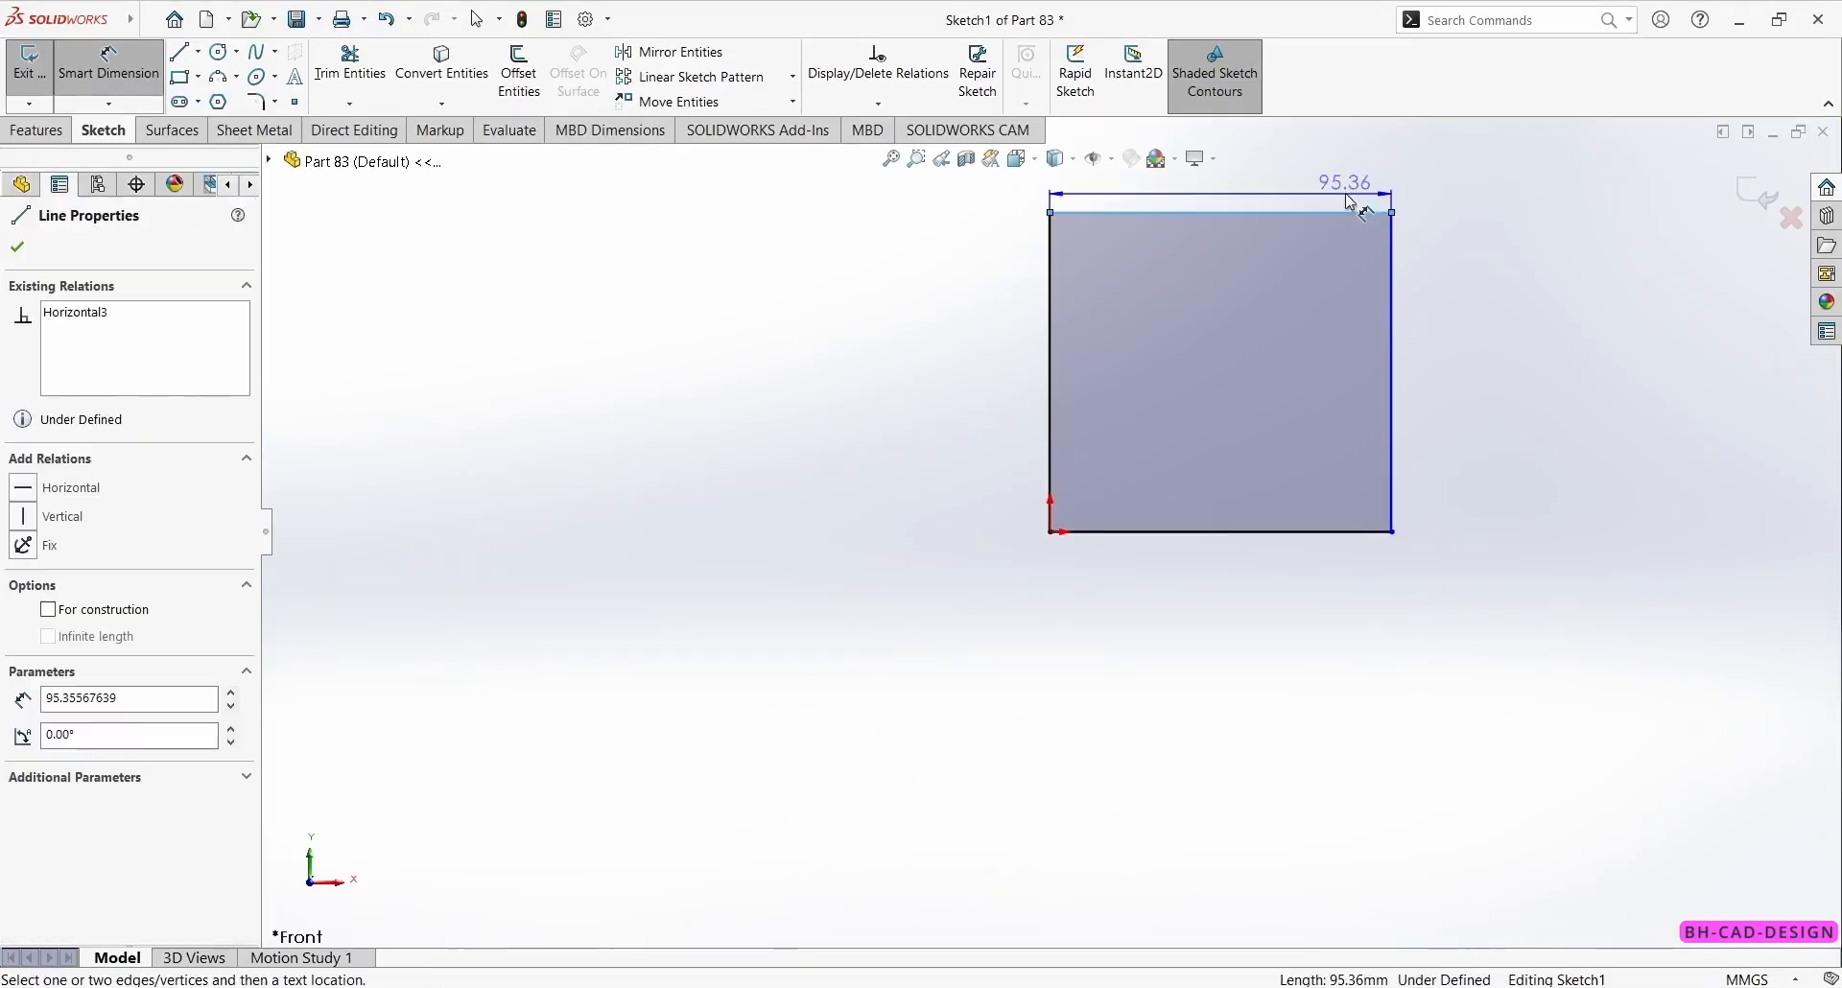
click(1345, 190)
text(105)
key(Return)
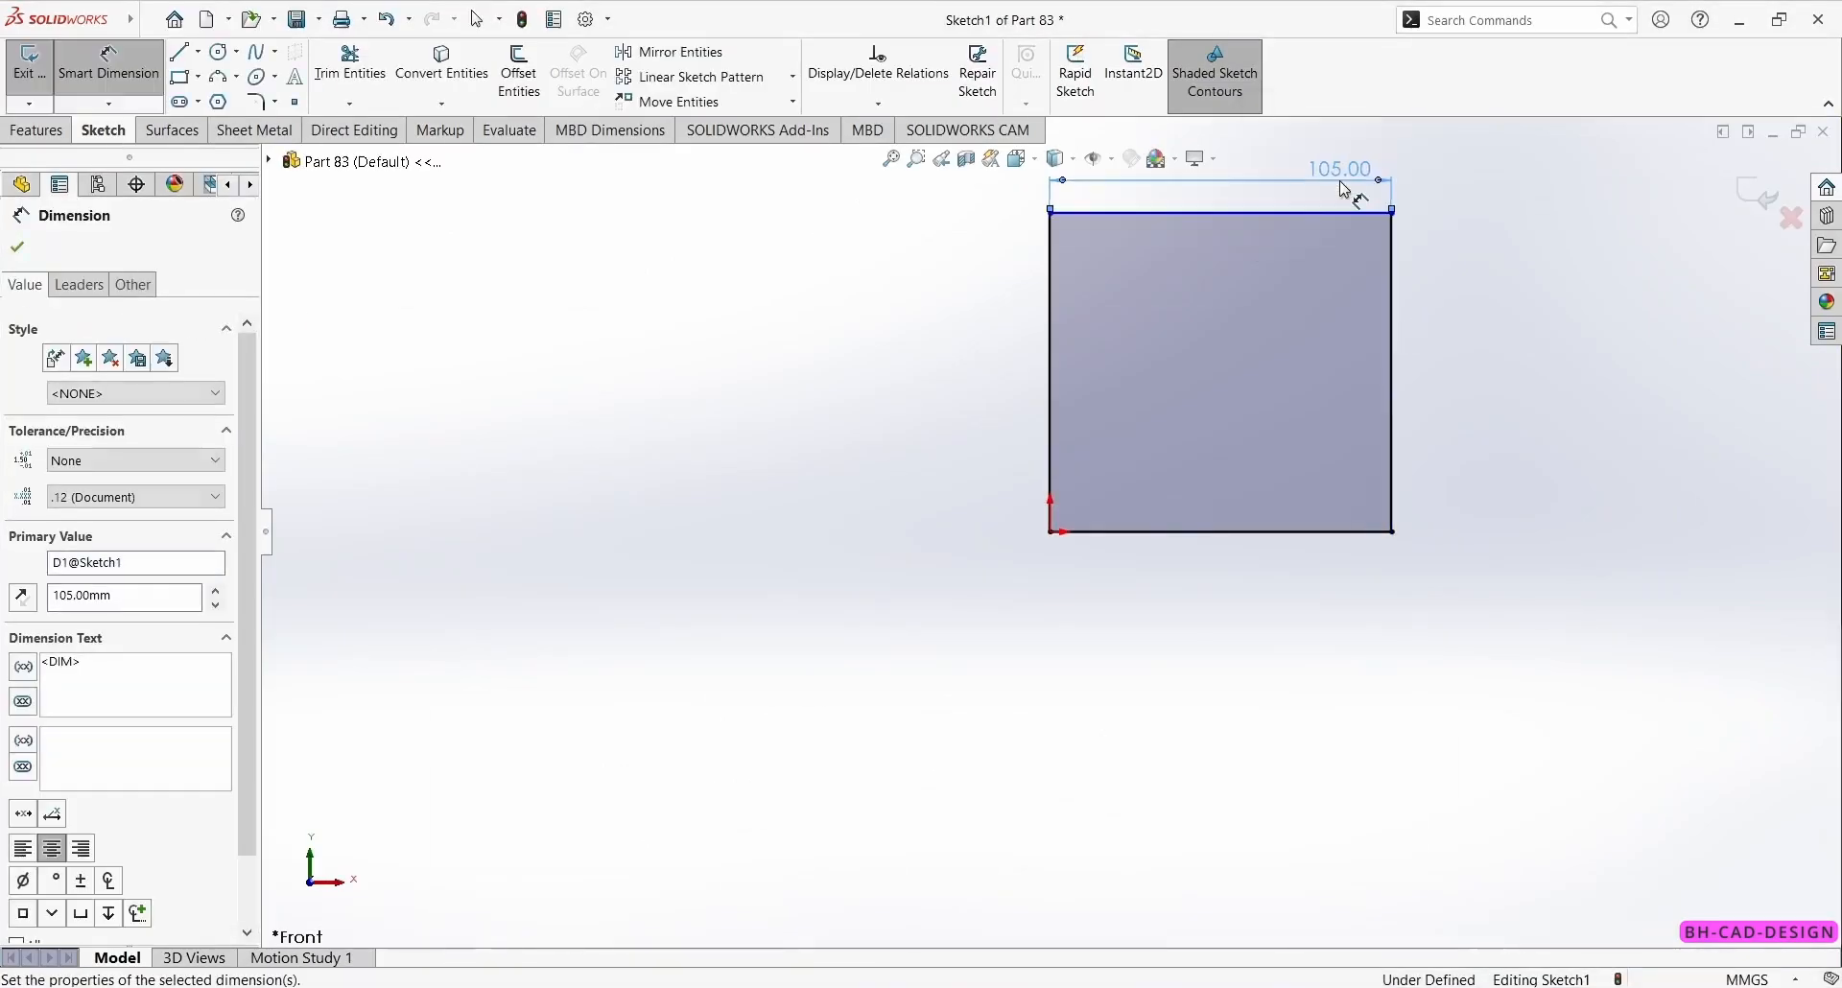
- Set the rectangle's height to 110 mm with a dimension on its right side
click(1391, 370)
click(1460, 393)
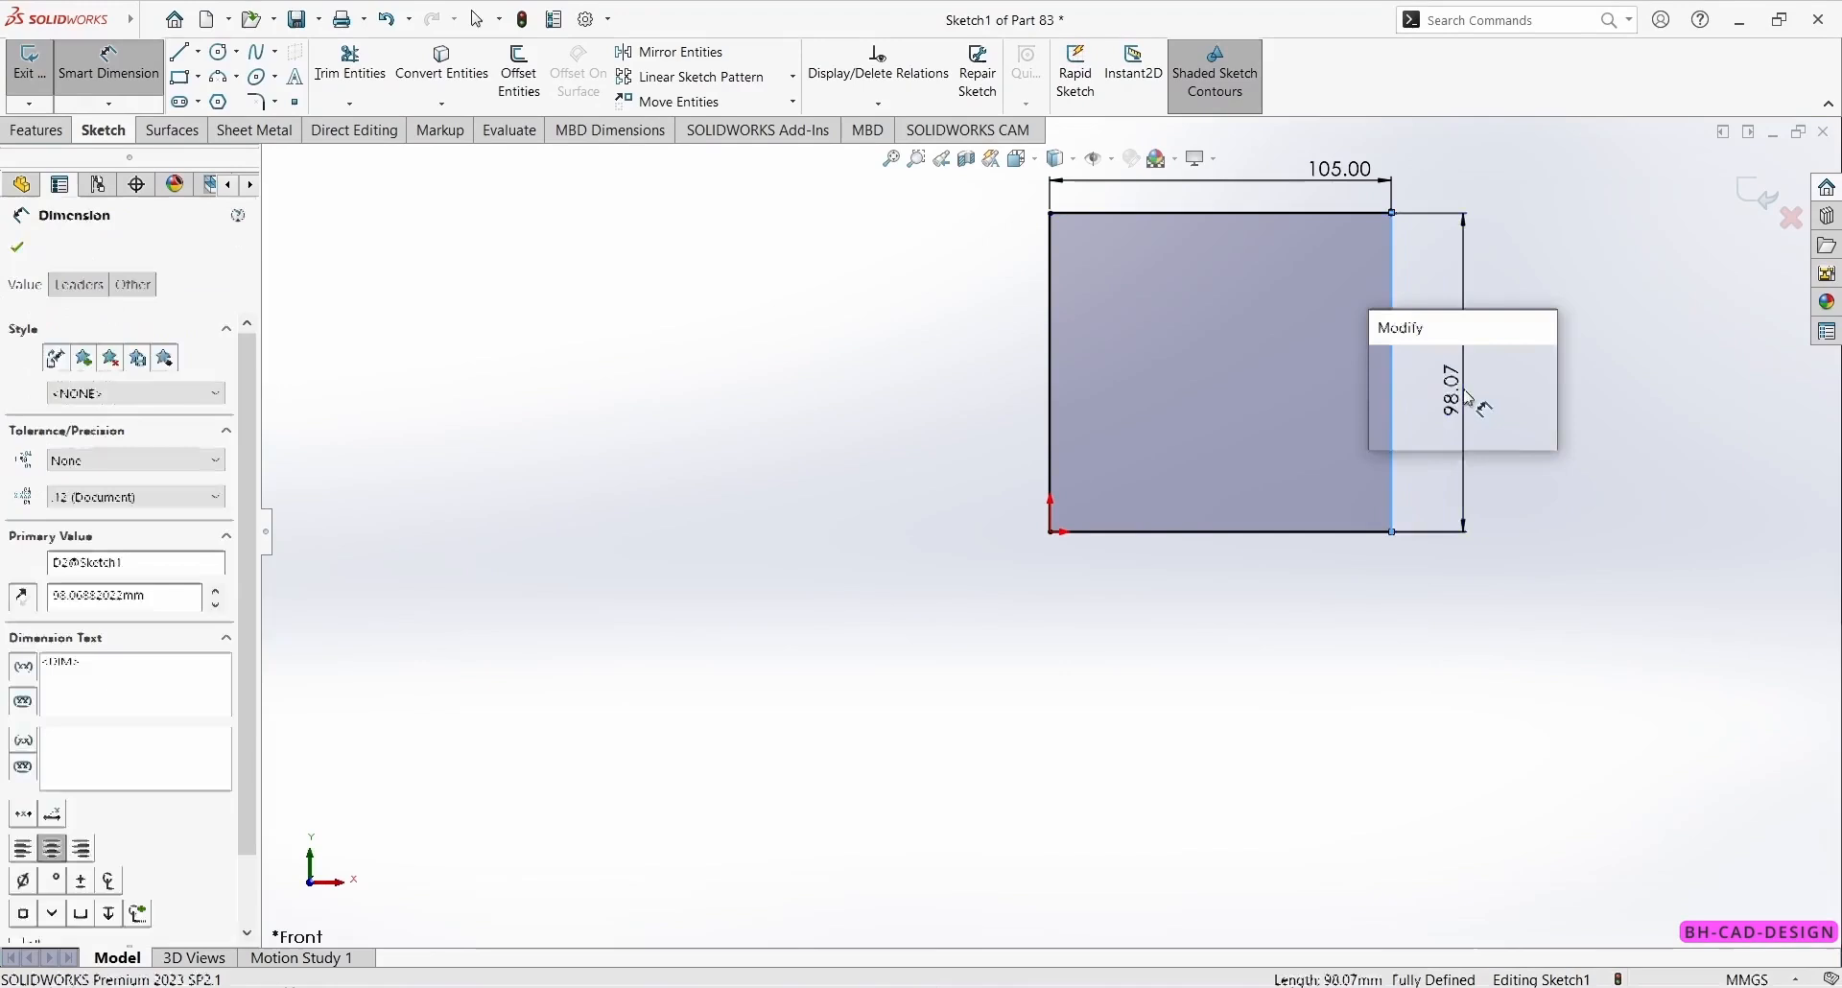
text(110)
key(Return)
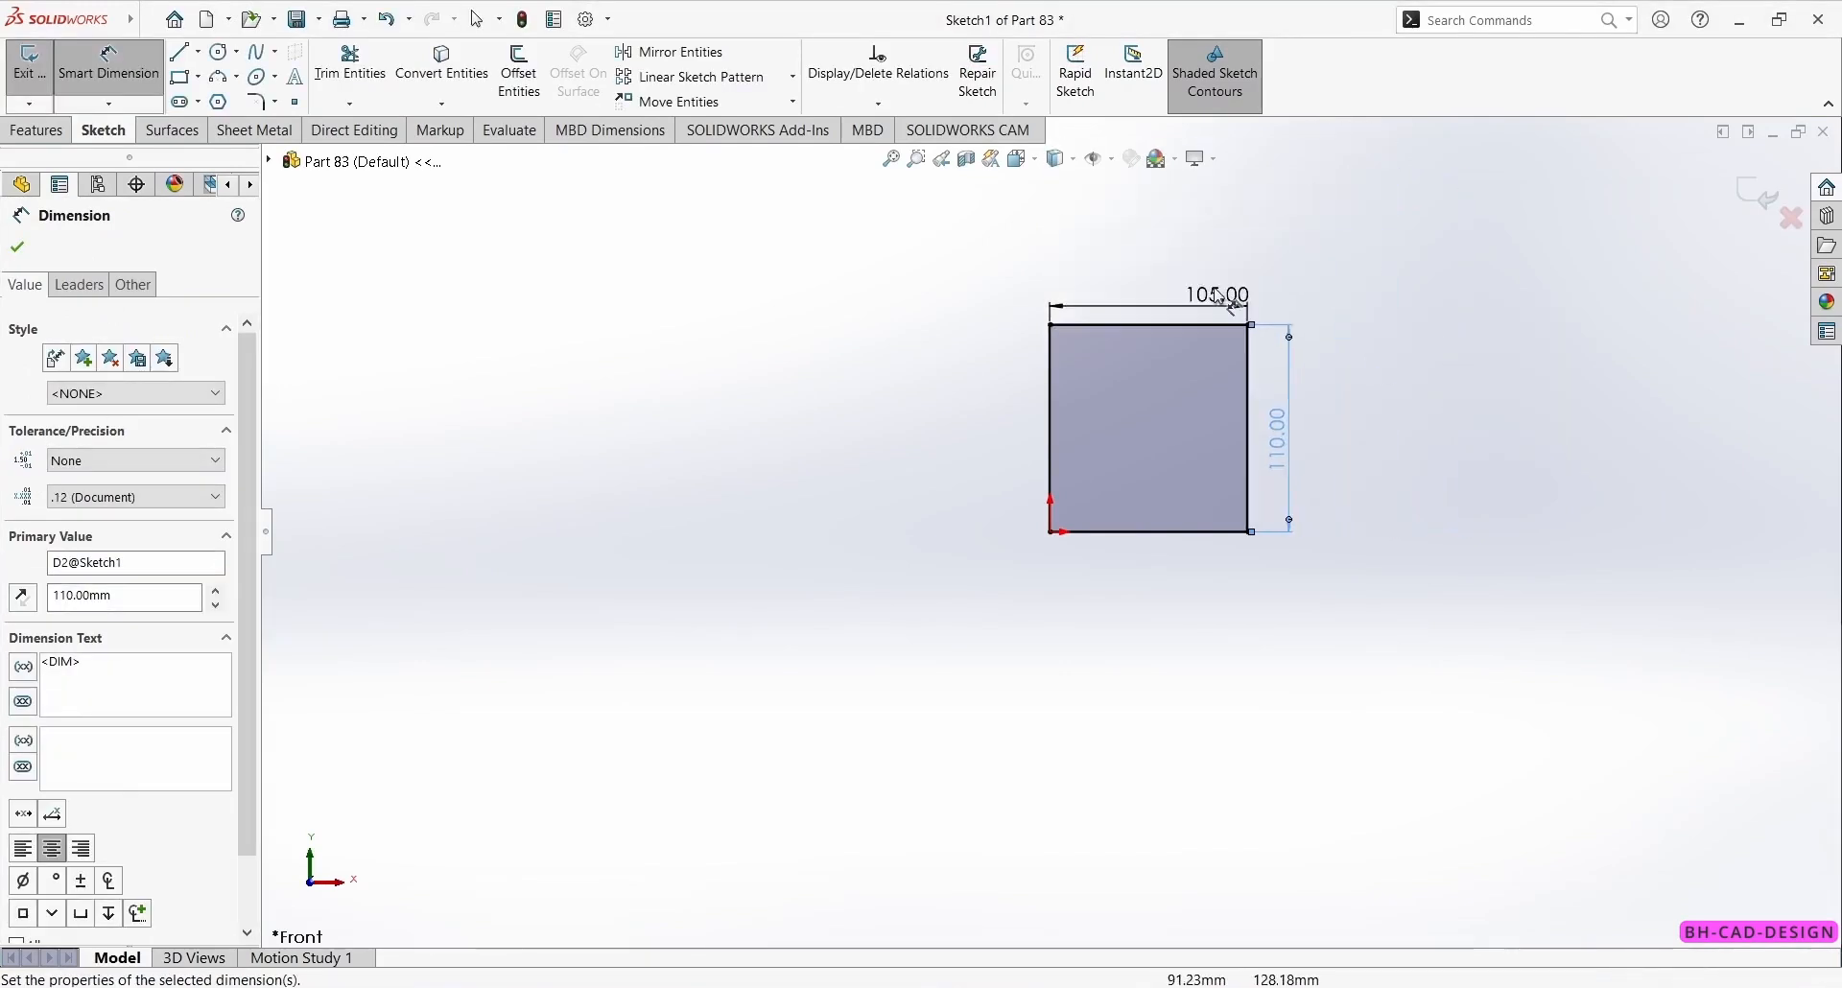
scroll(1520, 423, down, 2)
- Draw a horizontal centerline across the rectangle from the left side's midpoint to the right side's midpoint
key(alt+Tab)
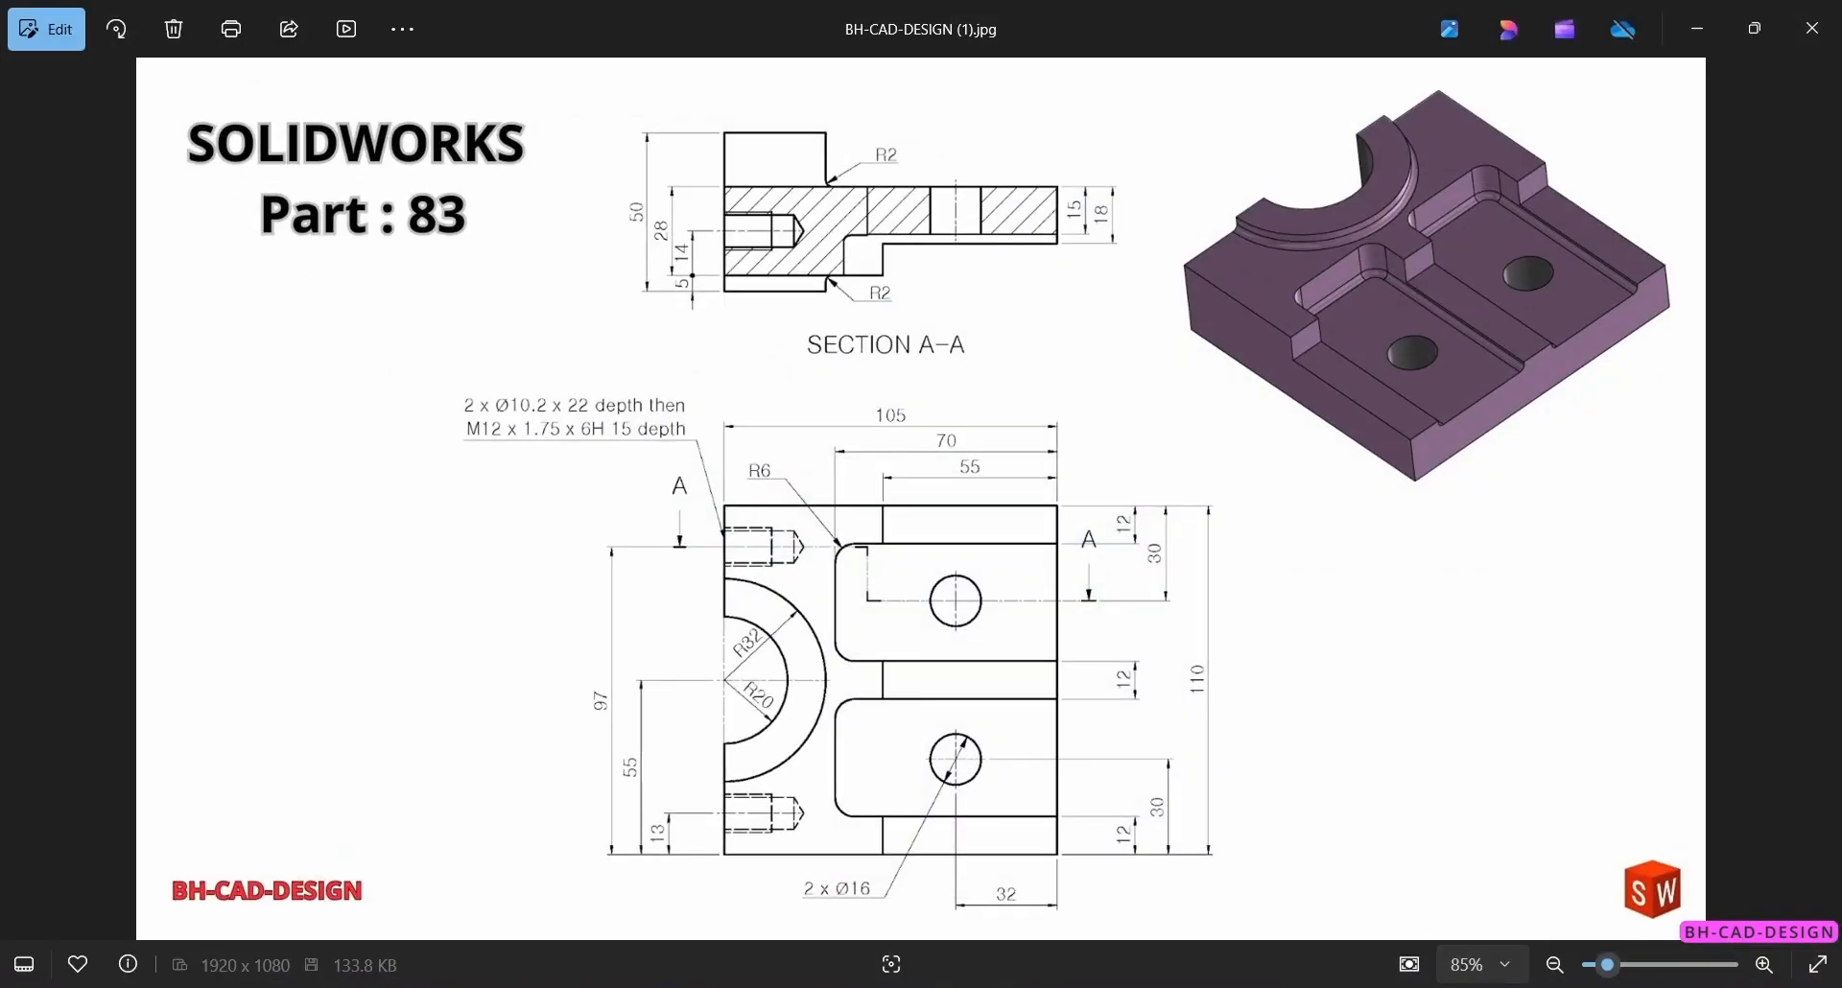
key(alt+Tab)
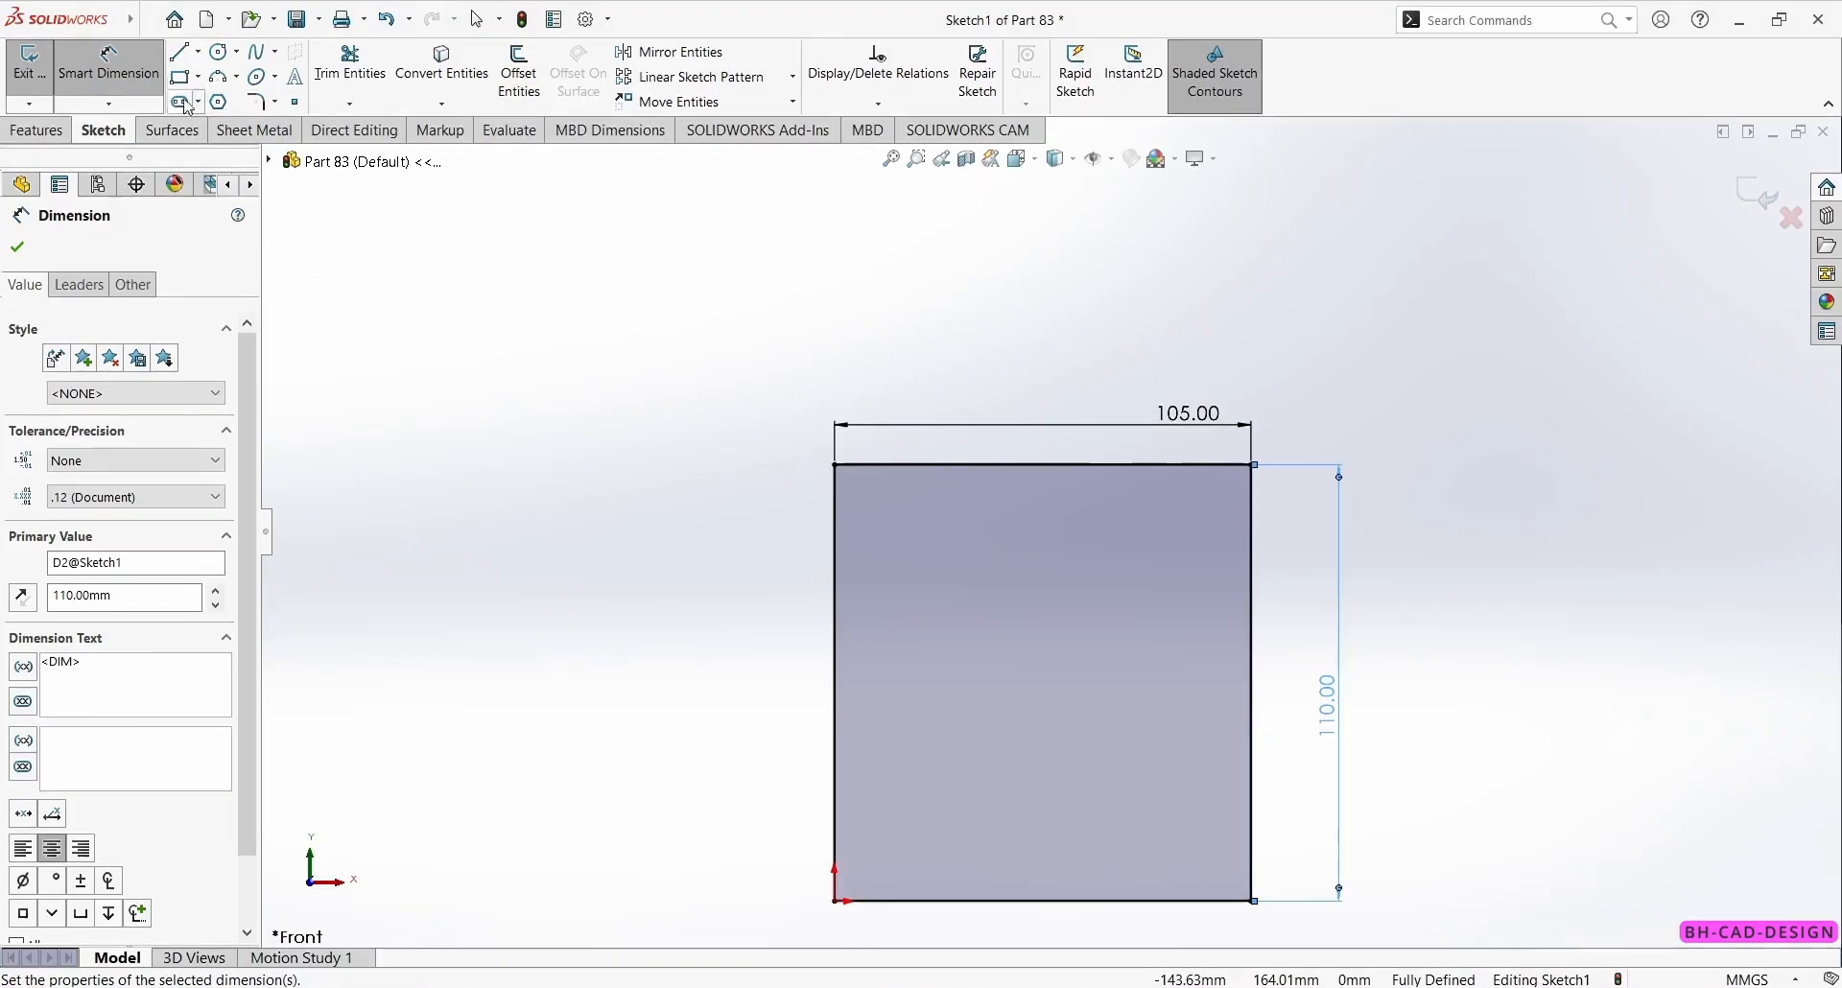
click(199, 51)
click(230, 99)
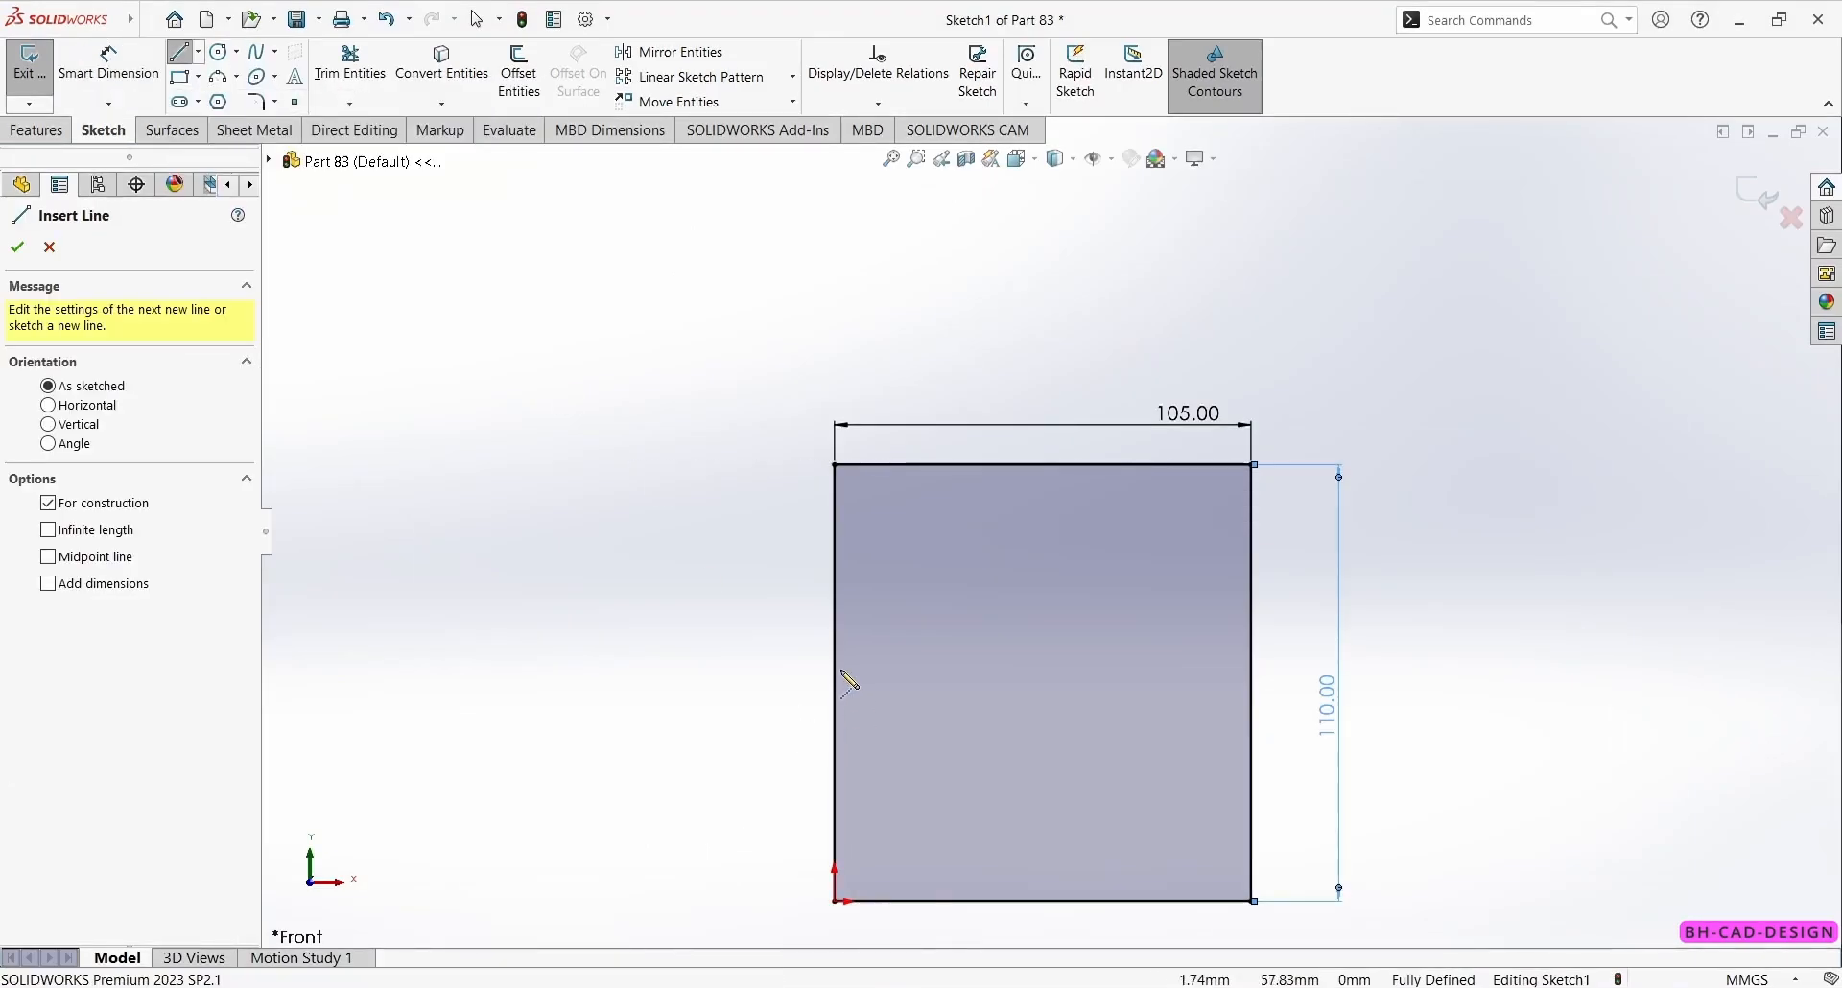
click(833, 682)
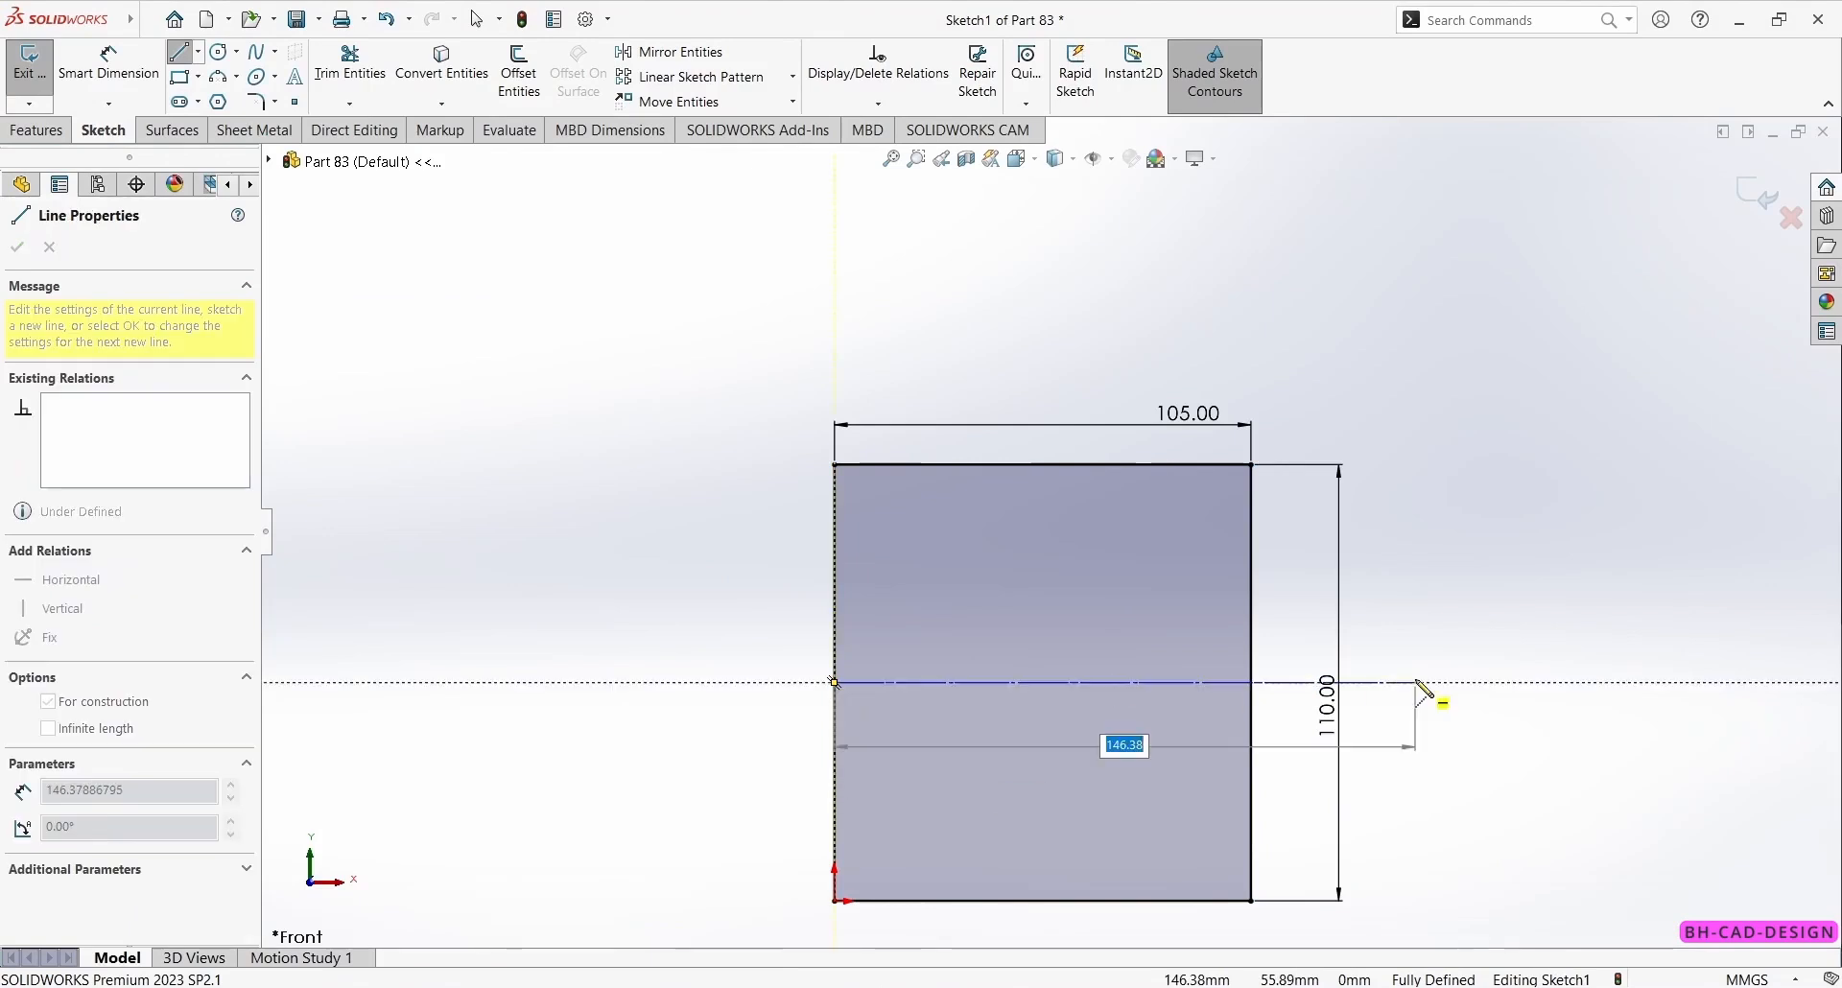
click(1251, 682)
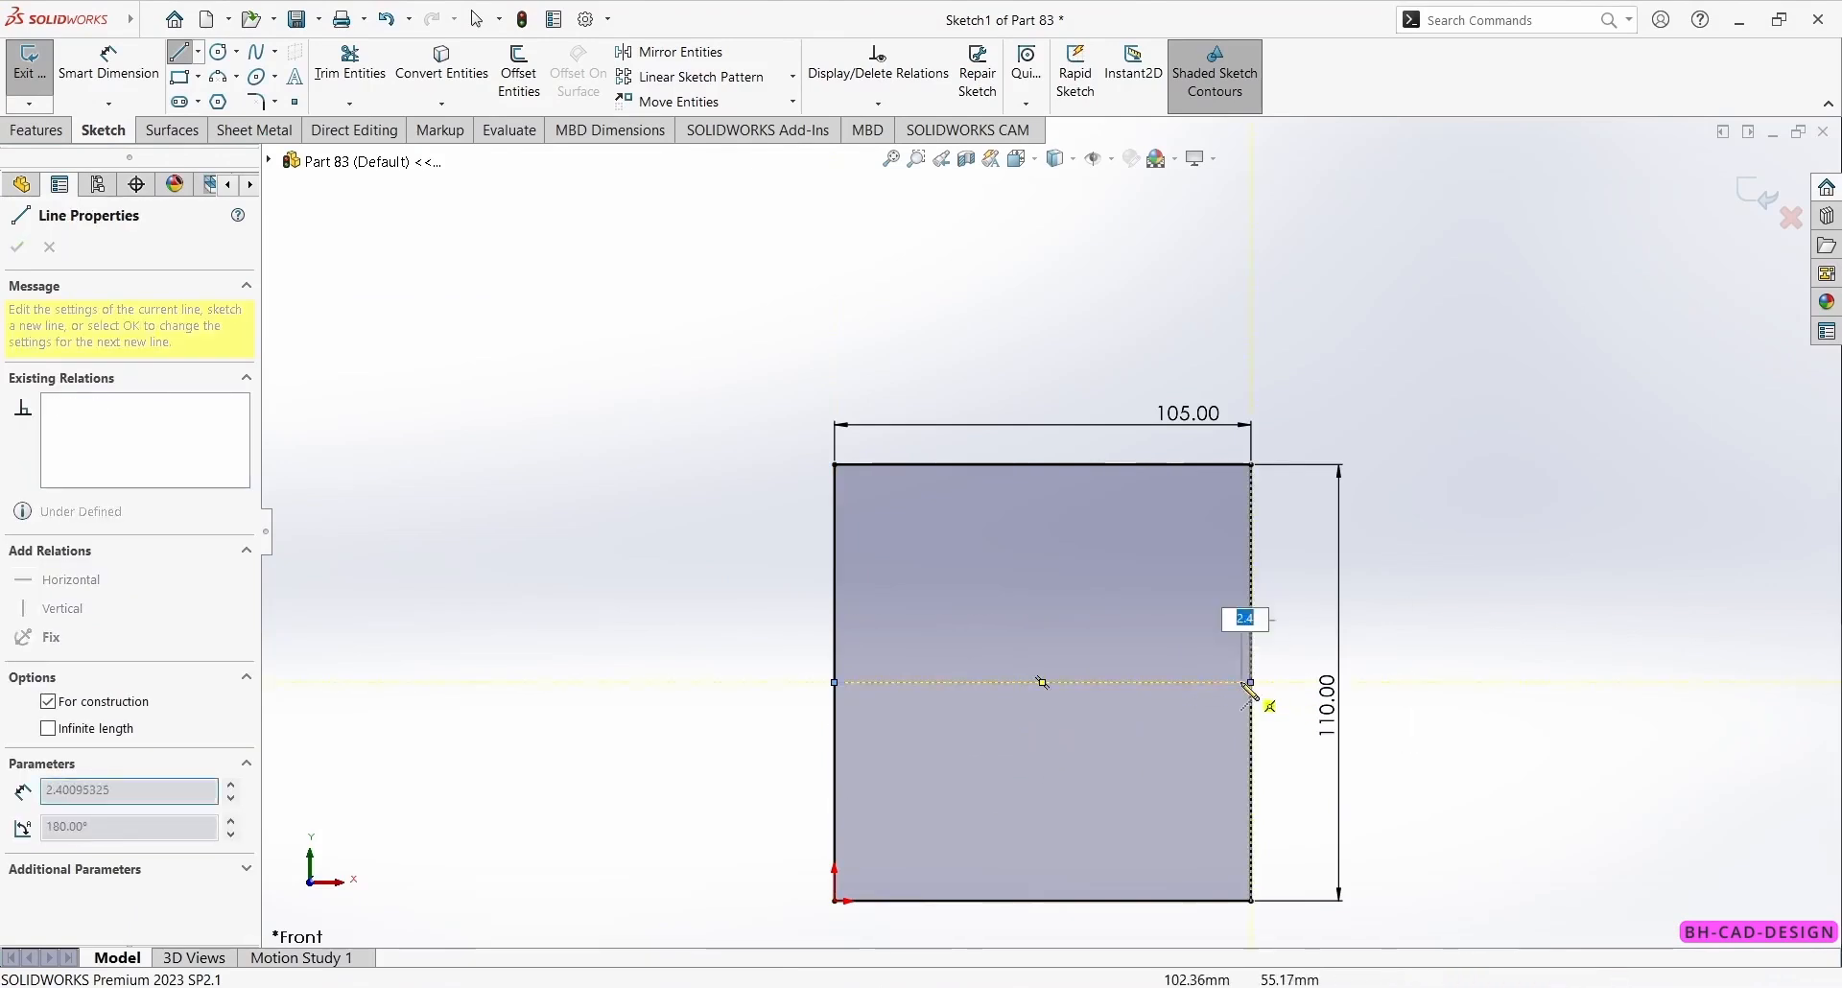
key(Escape)
- Sketch a pocket outline above the centerline, open at the right side, with horizontal lines about 51 mm long and two tangent corner arcs
click(182, 54)
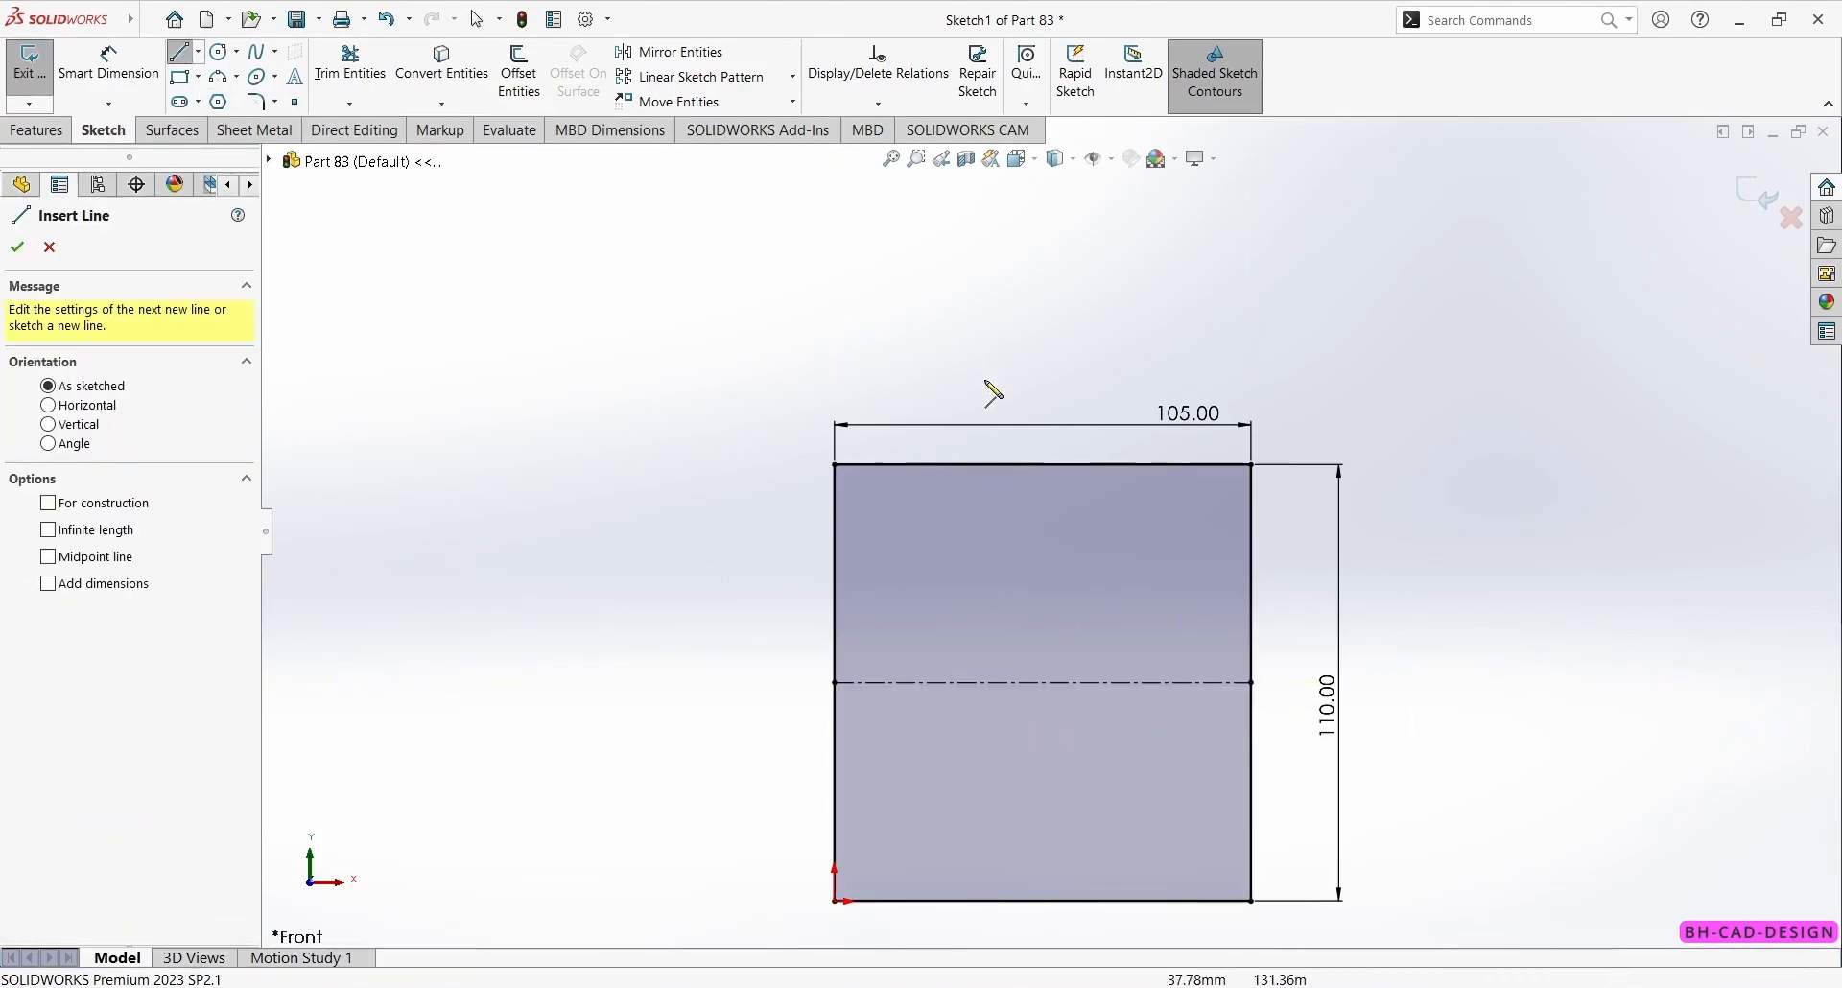
click(1251, 495)
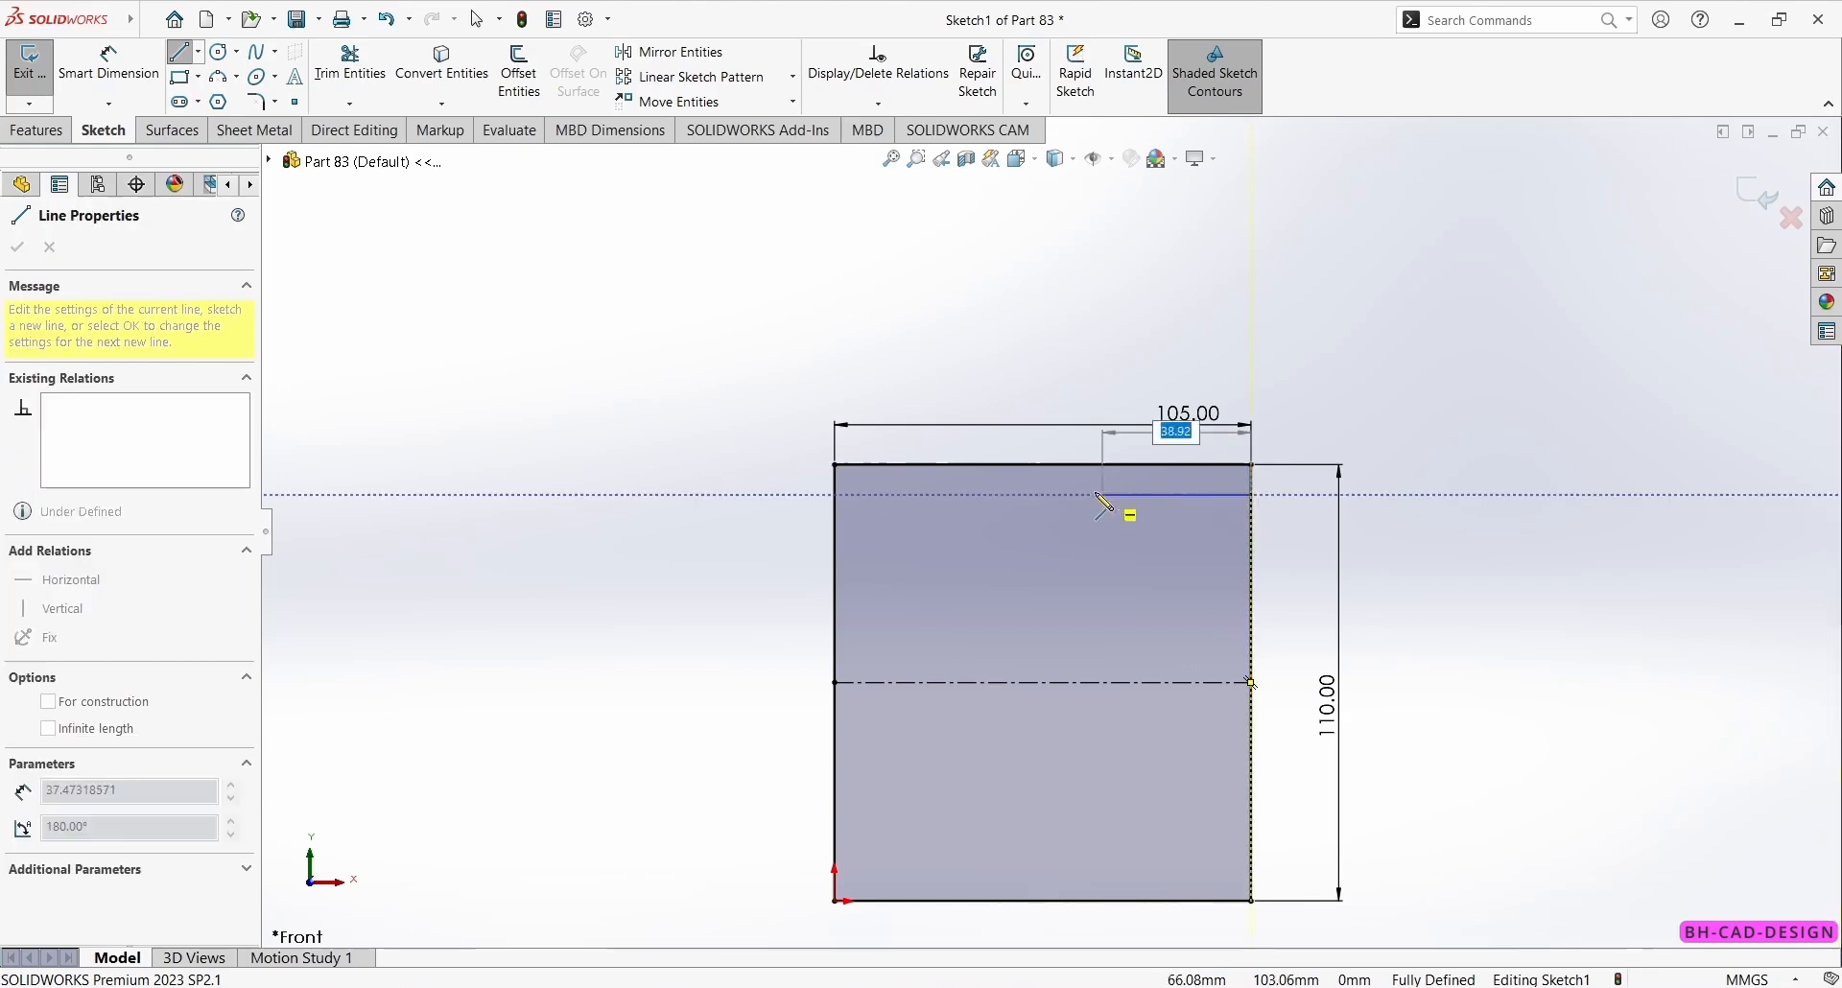
click(1049, 495)
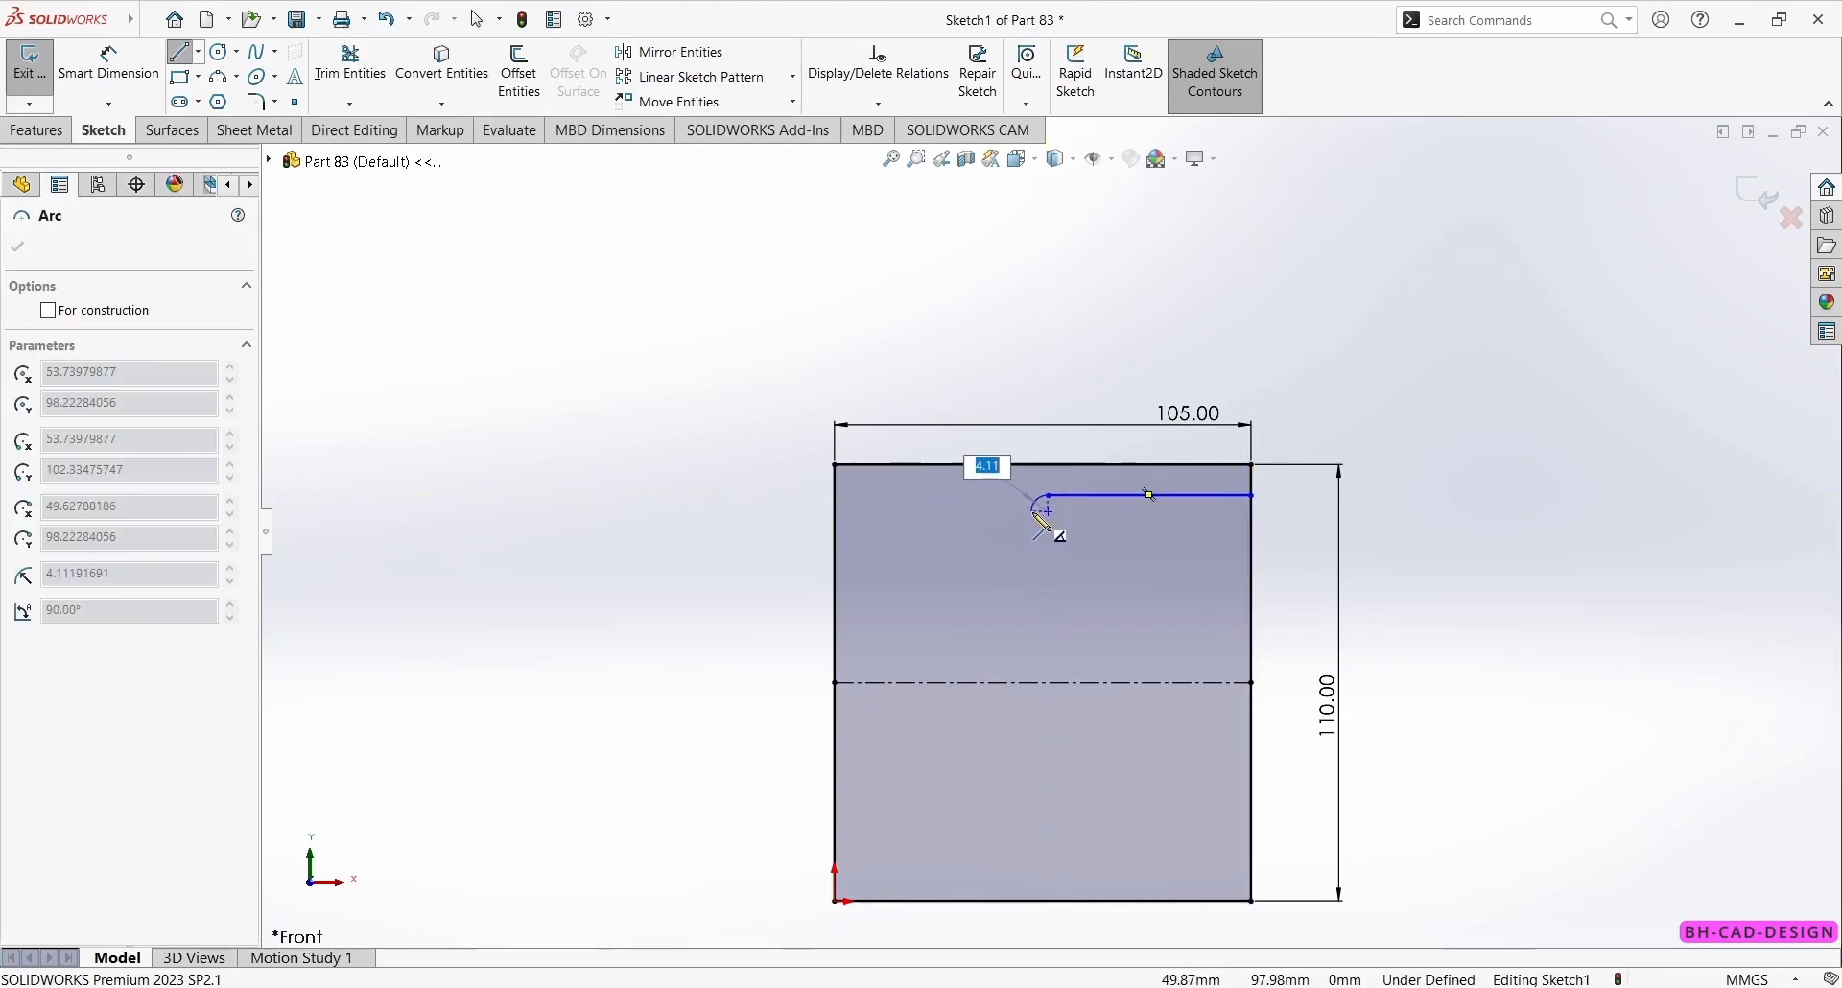
click(1030, 513)
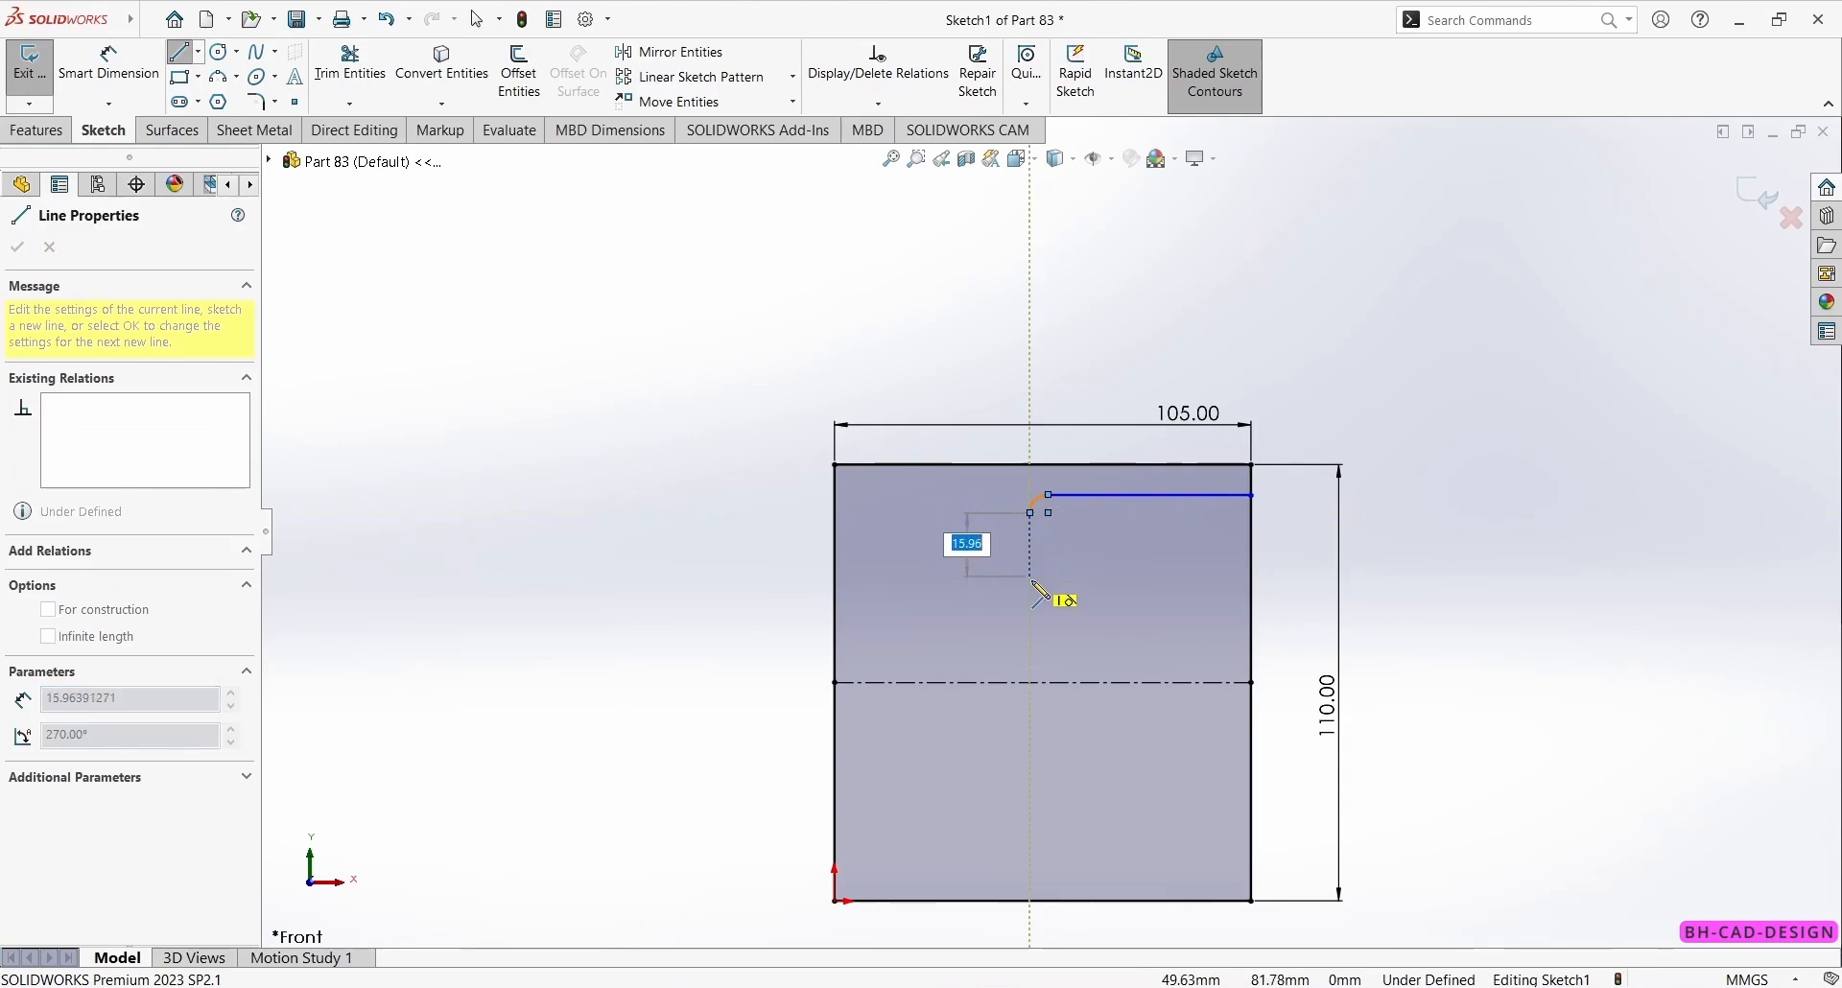
click(1032, 606)
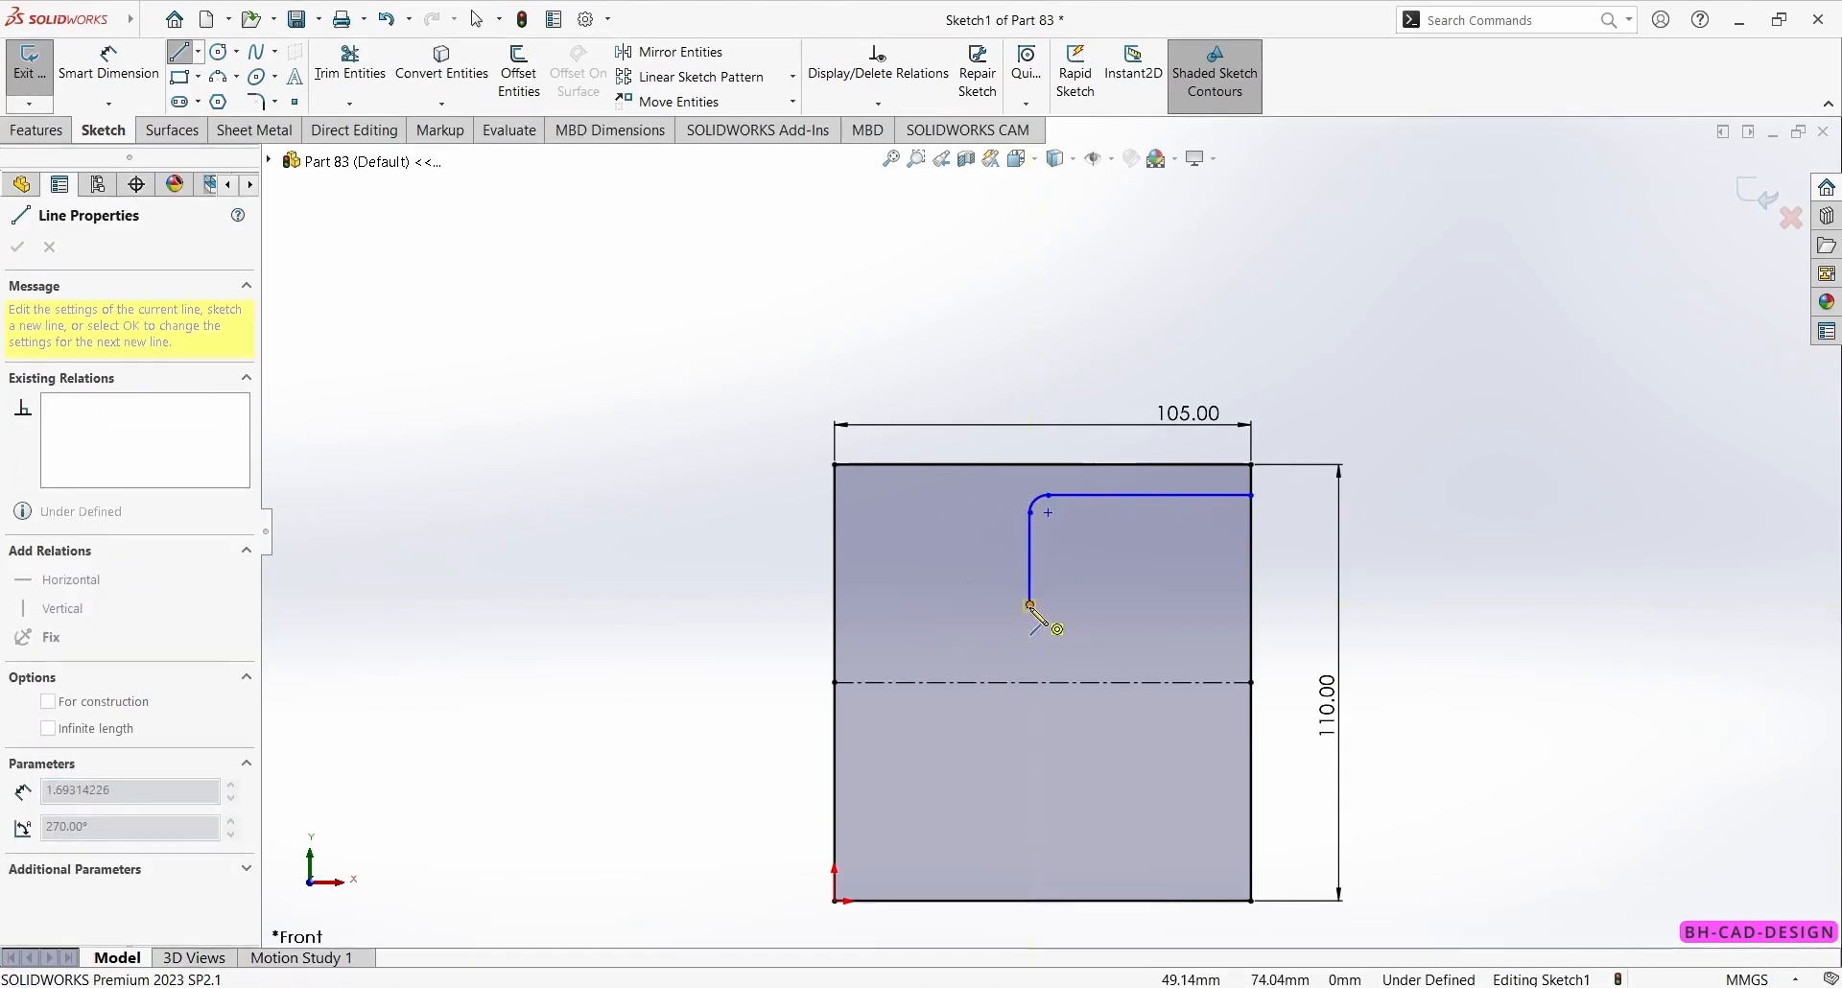
click(1048, 622)
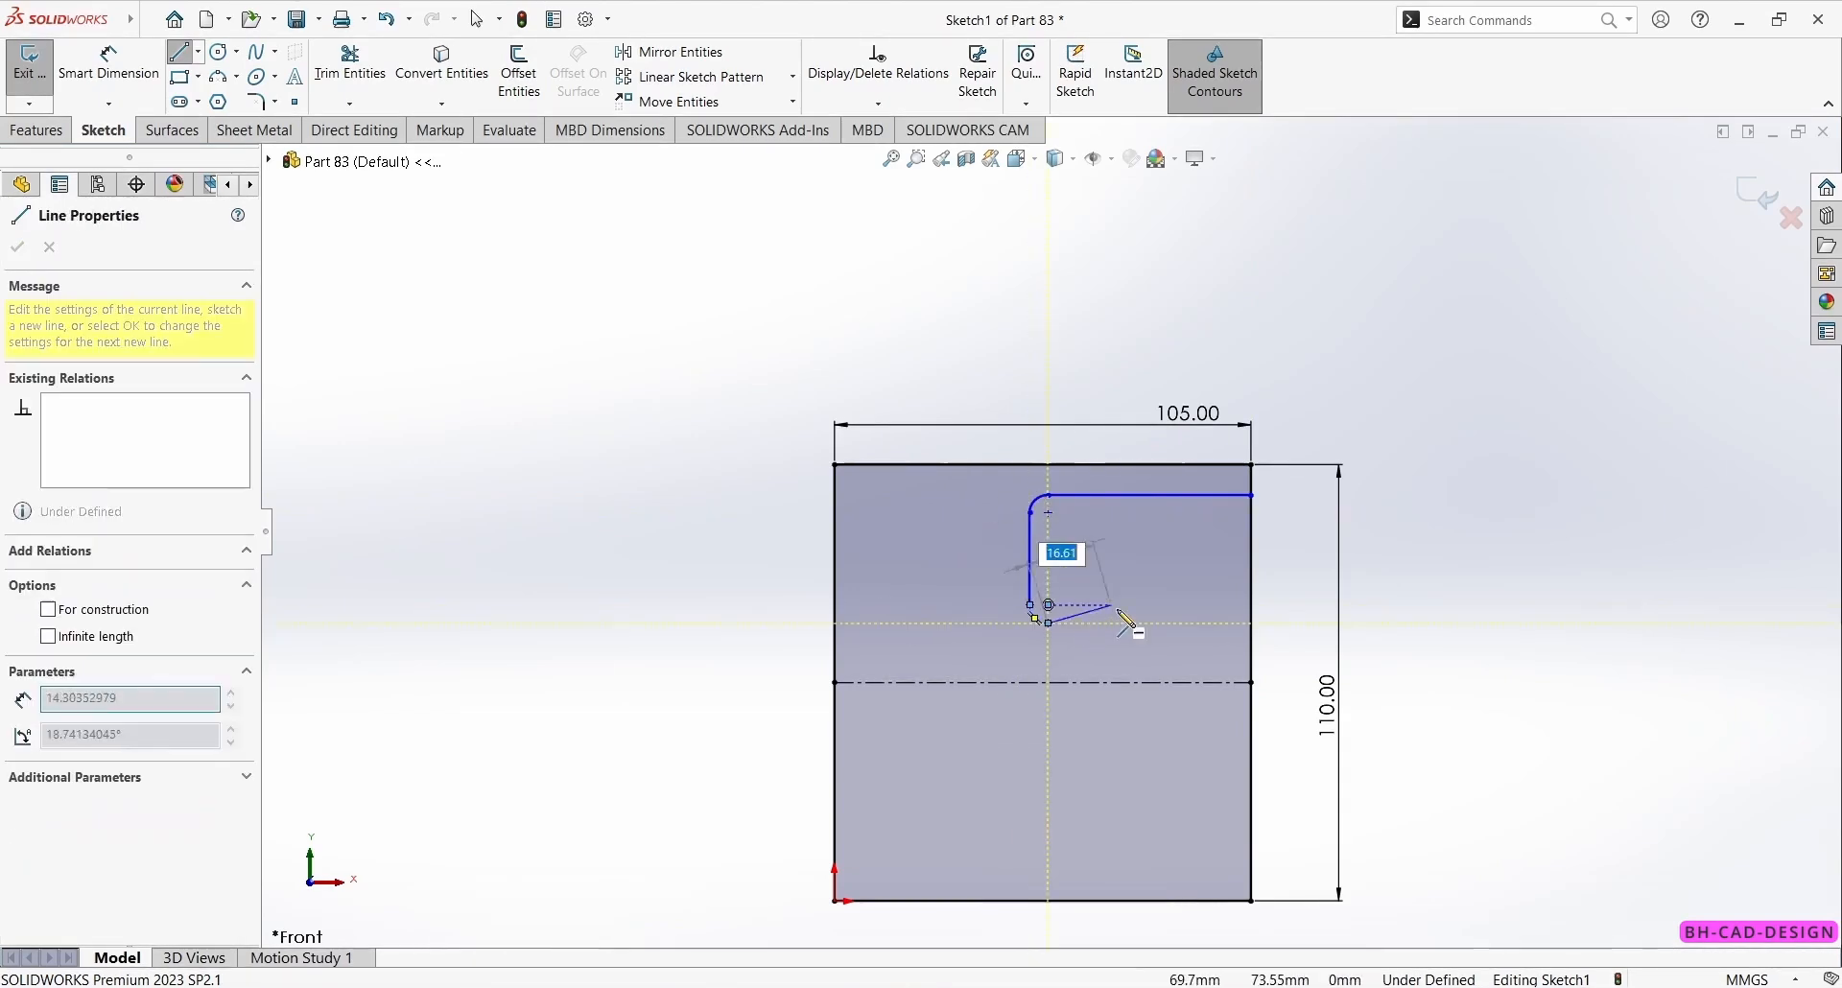
click(1252, 624)
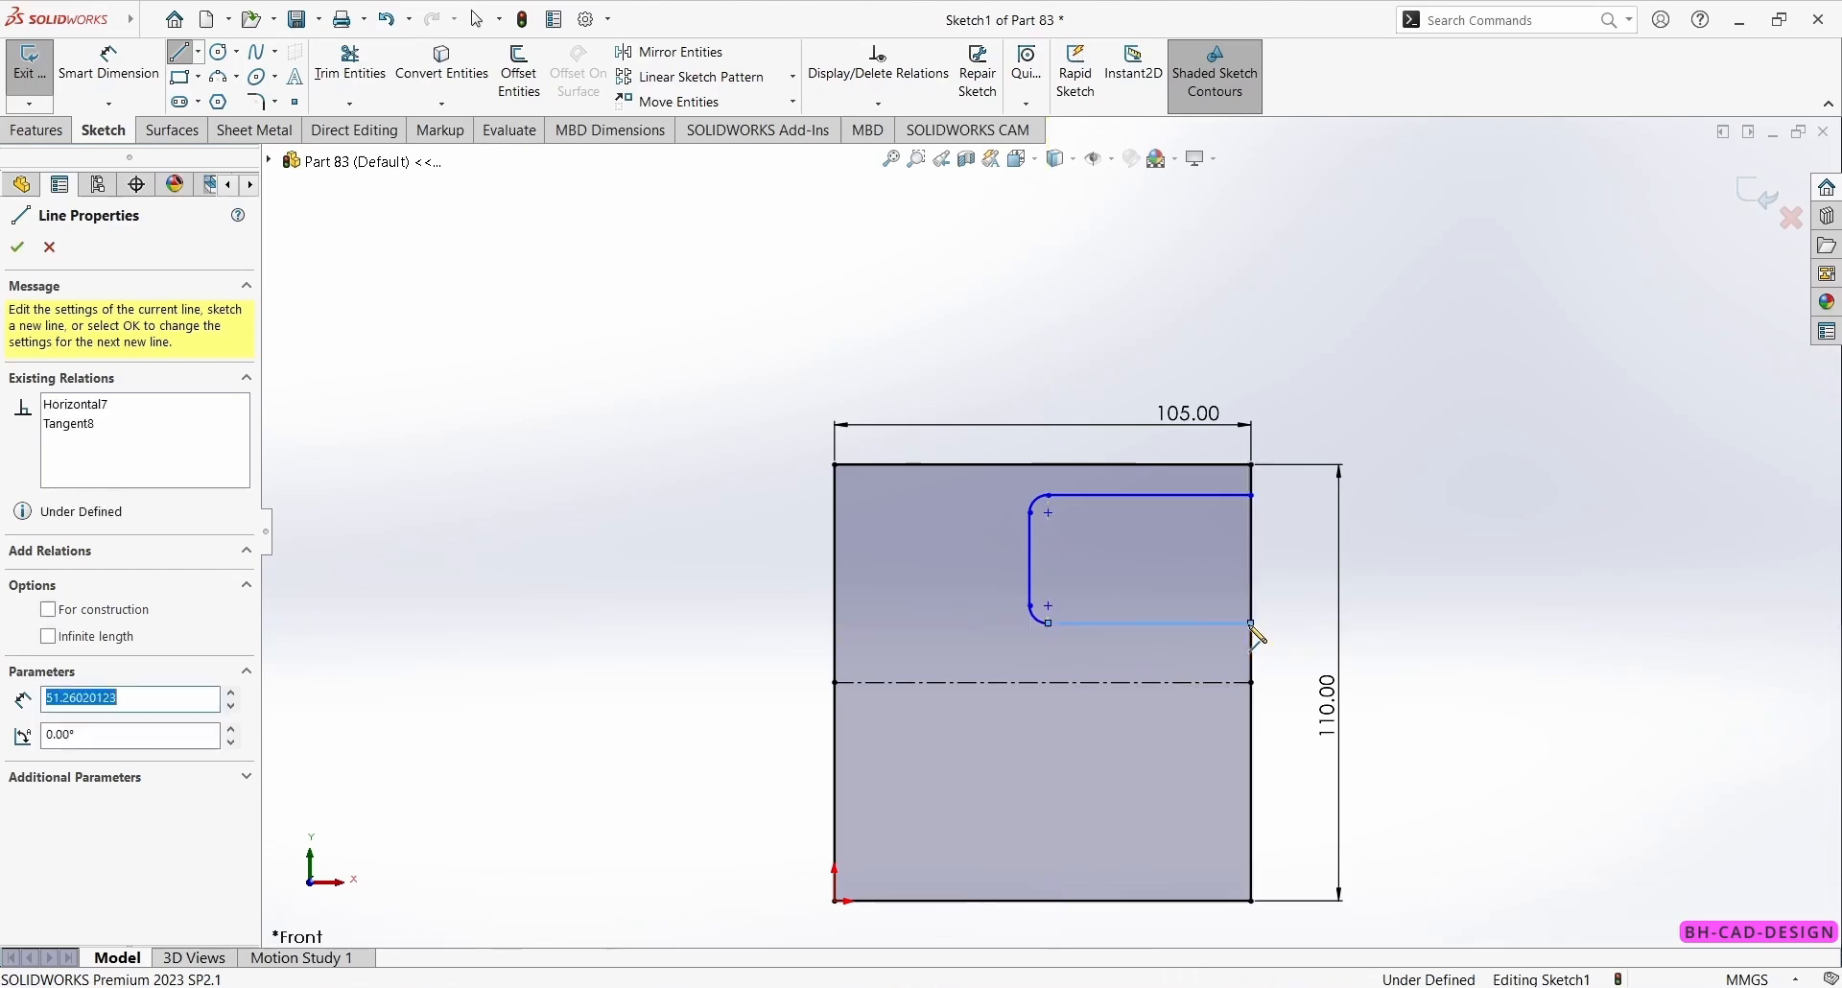
key(Escape)
- Dimension the pocket outline's upper line 12 mm below the rectangle's top edge
key(alt+Tab)
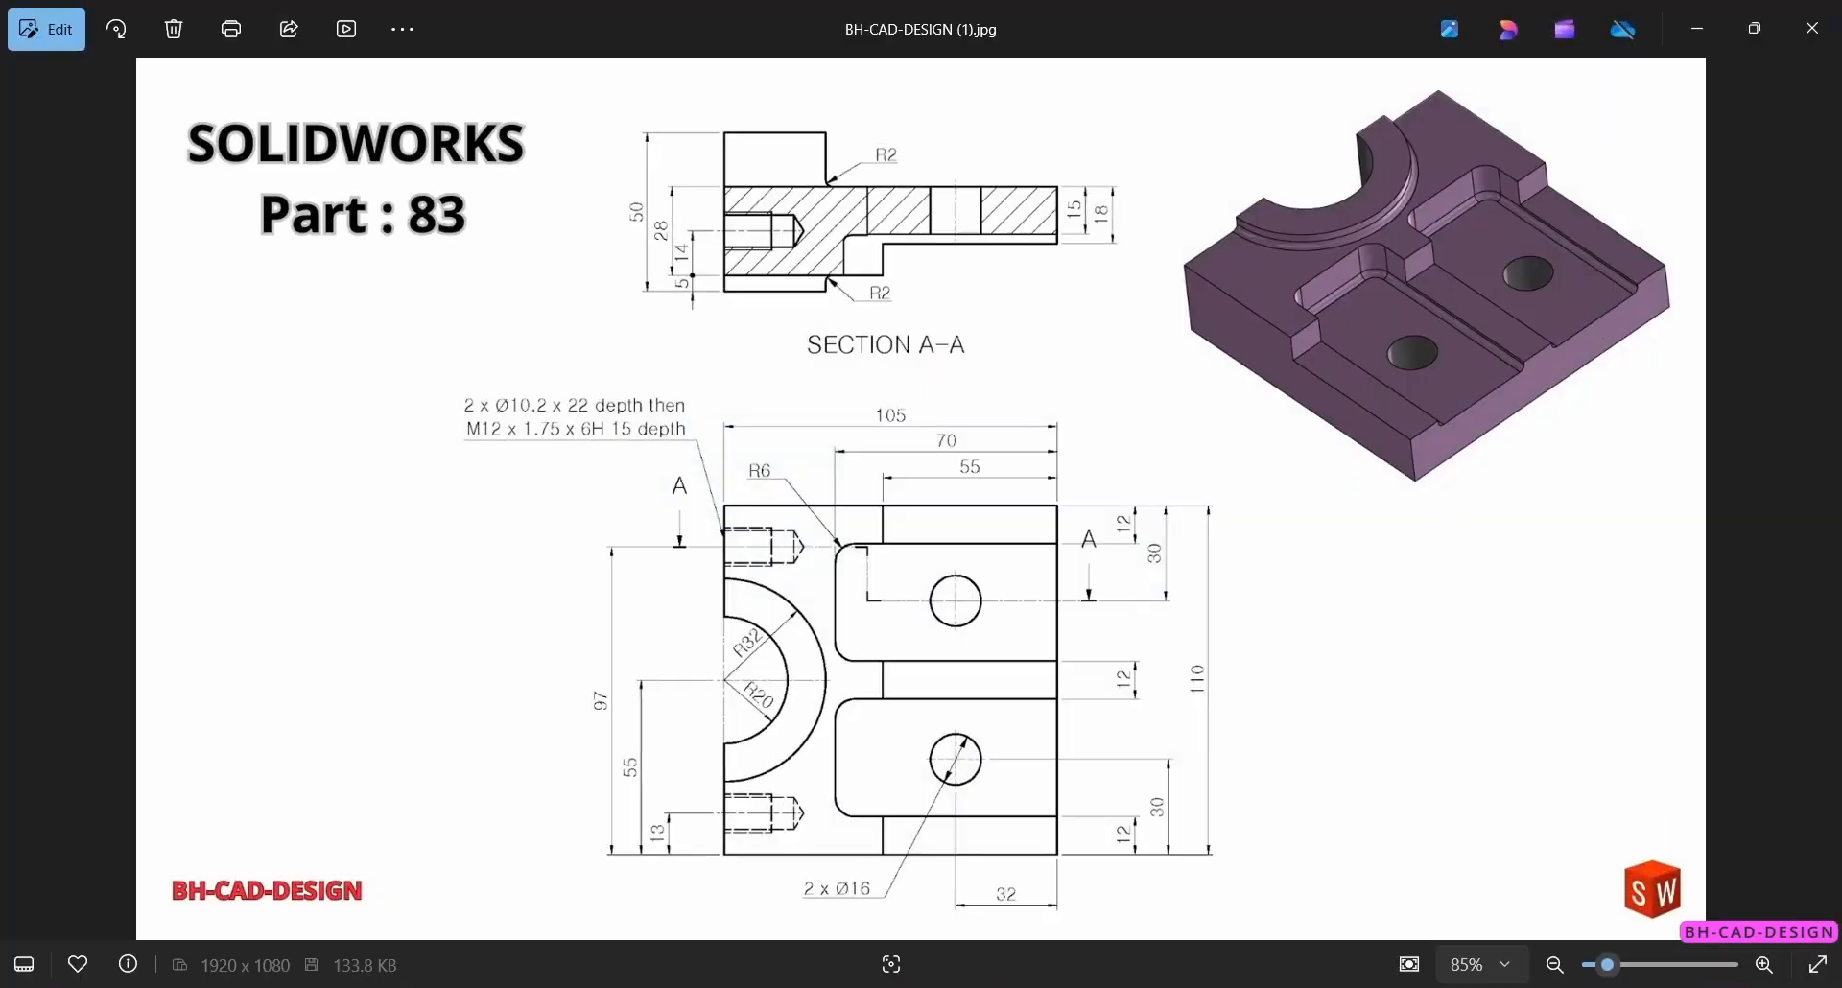
key(alt+Tab)
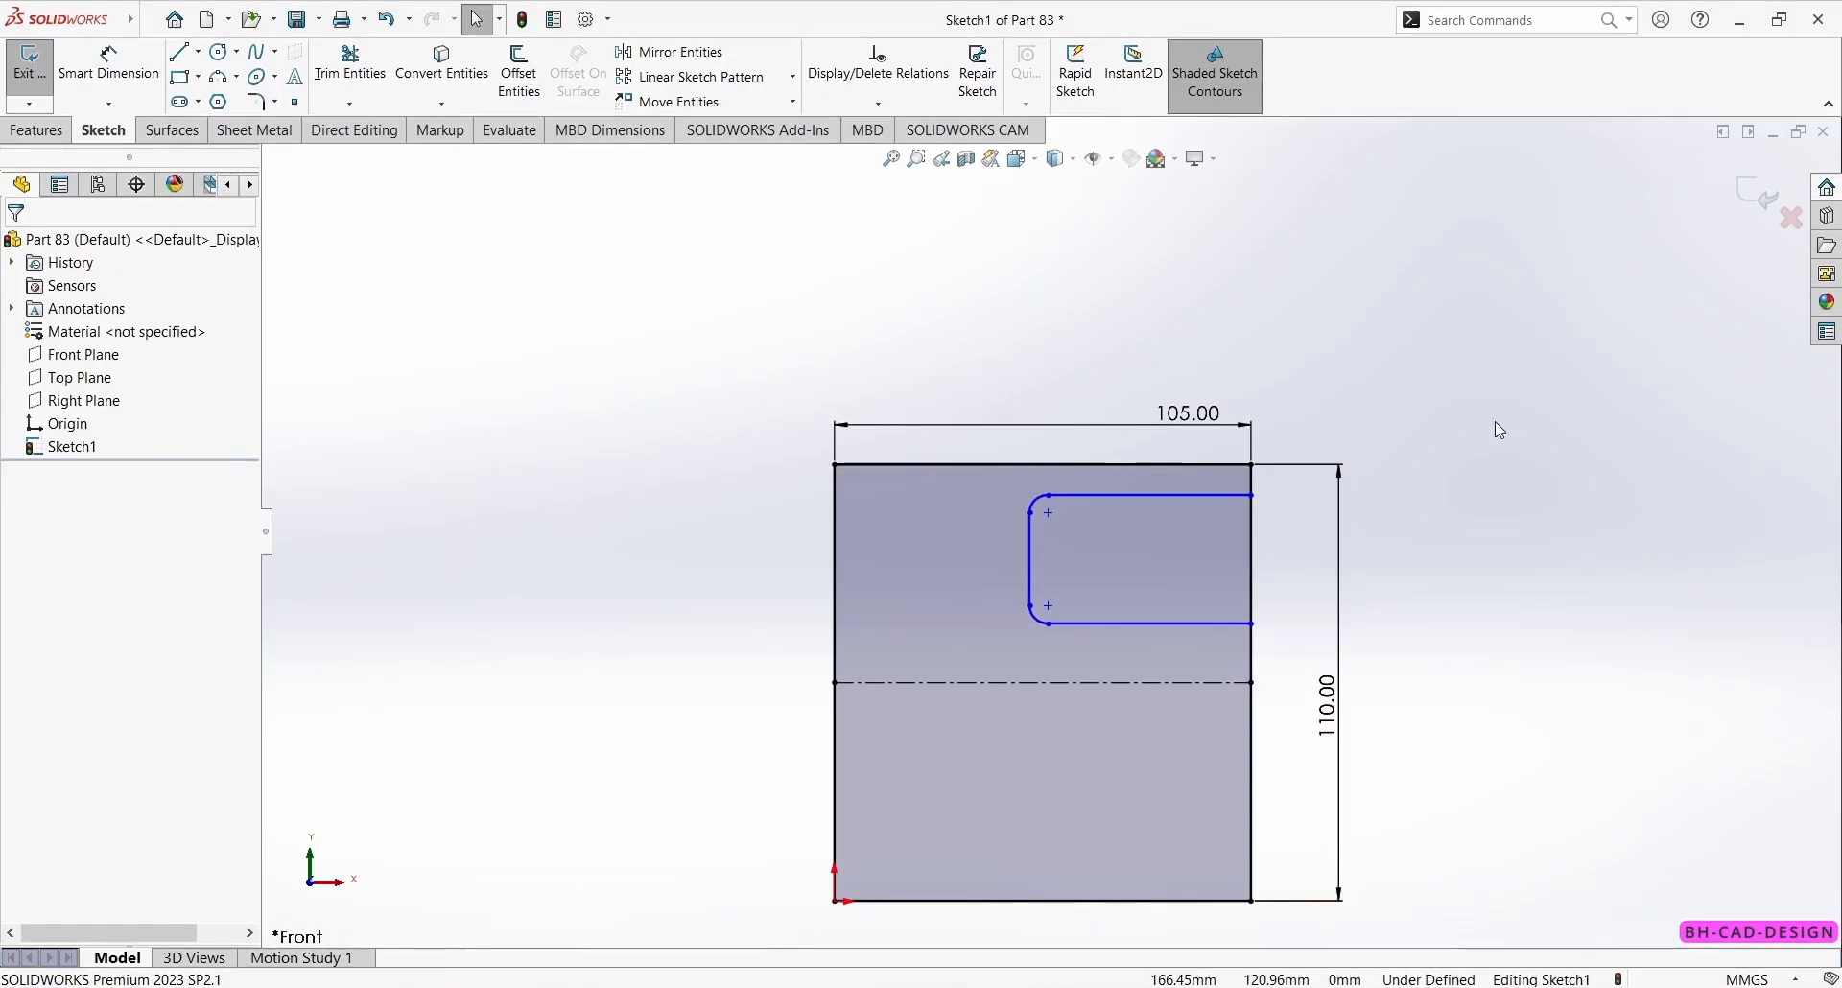
right_drag(1535, 676, 1386, 397)
click(1232, 470)
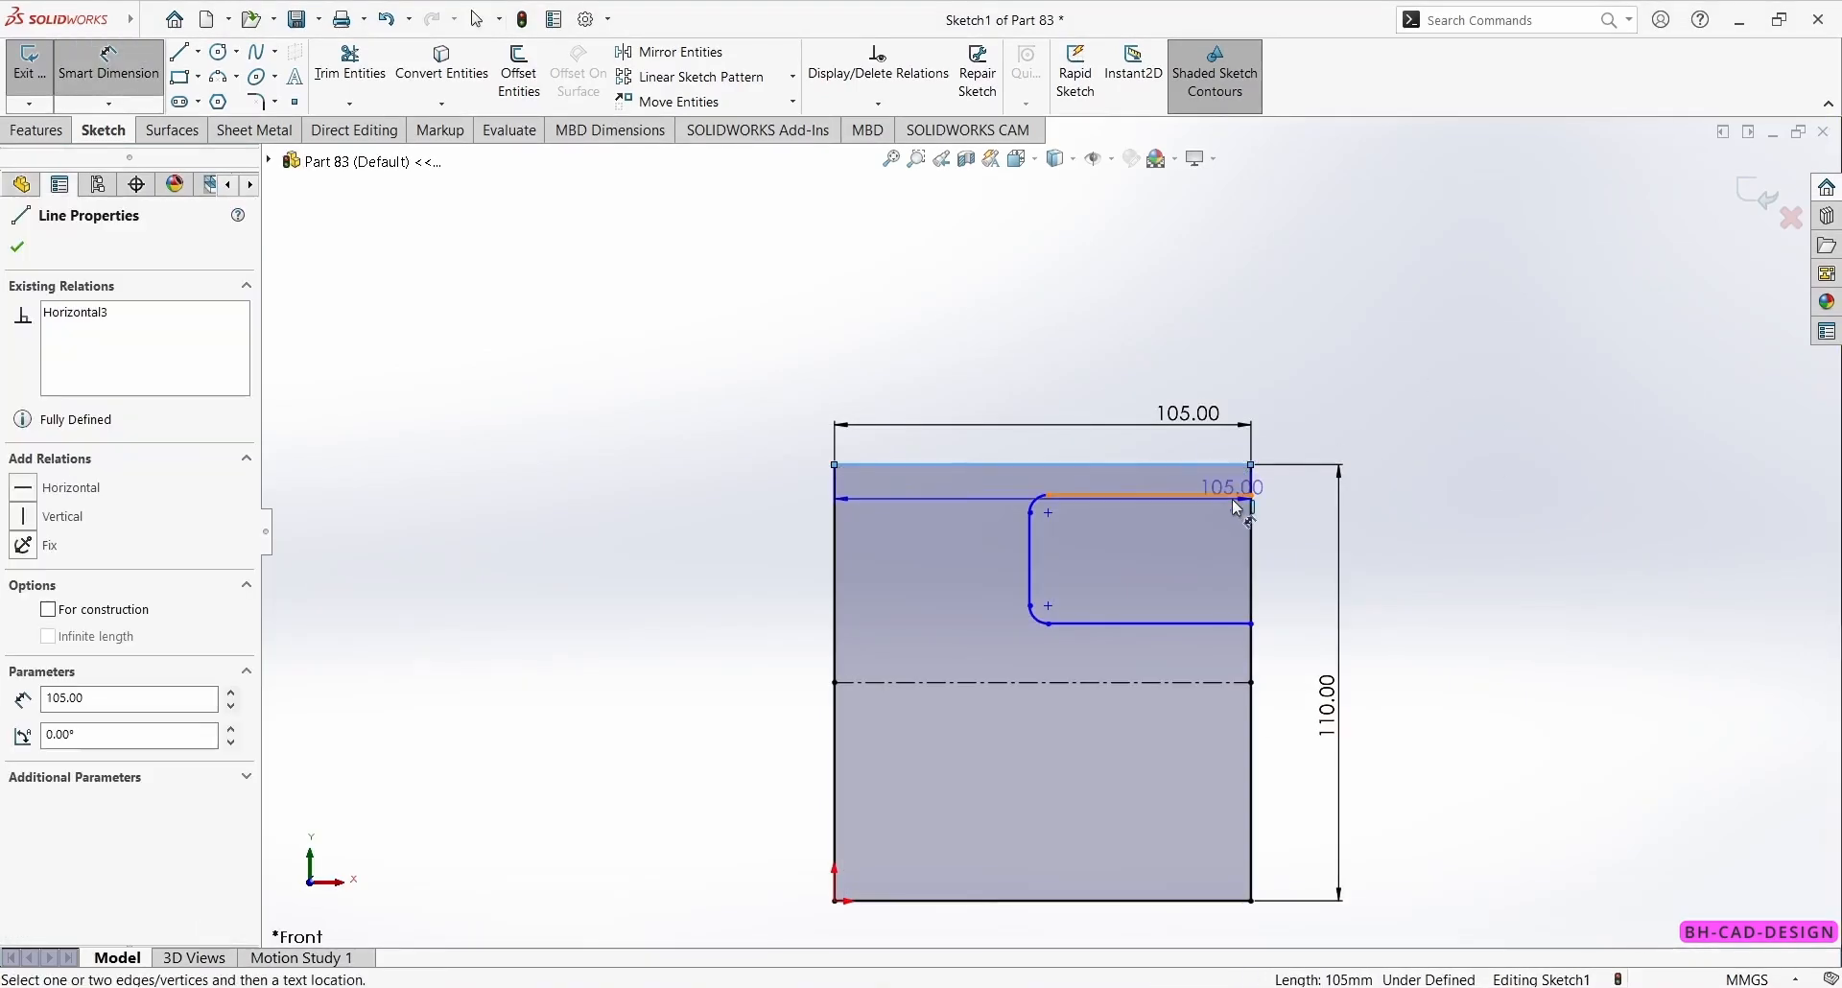
click(1237, 495)
click(1350, 479)
text(1)
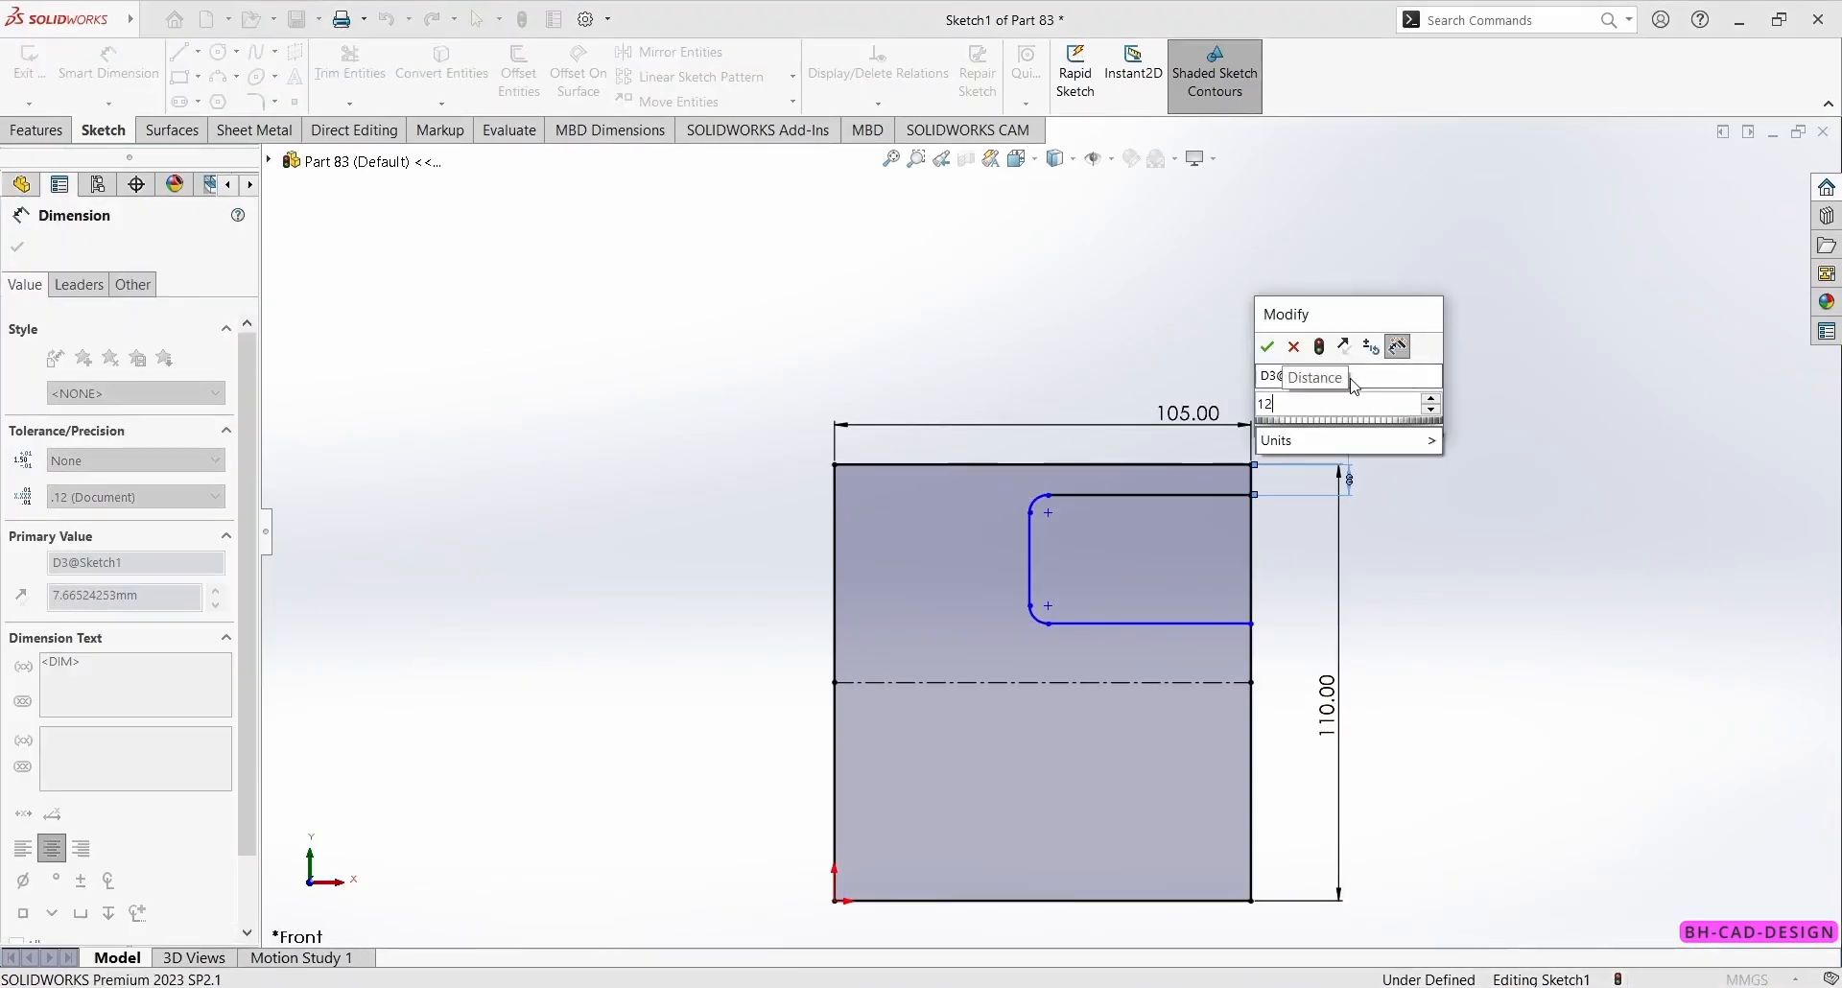
text(2)
key(Return)
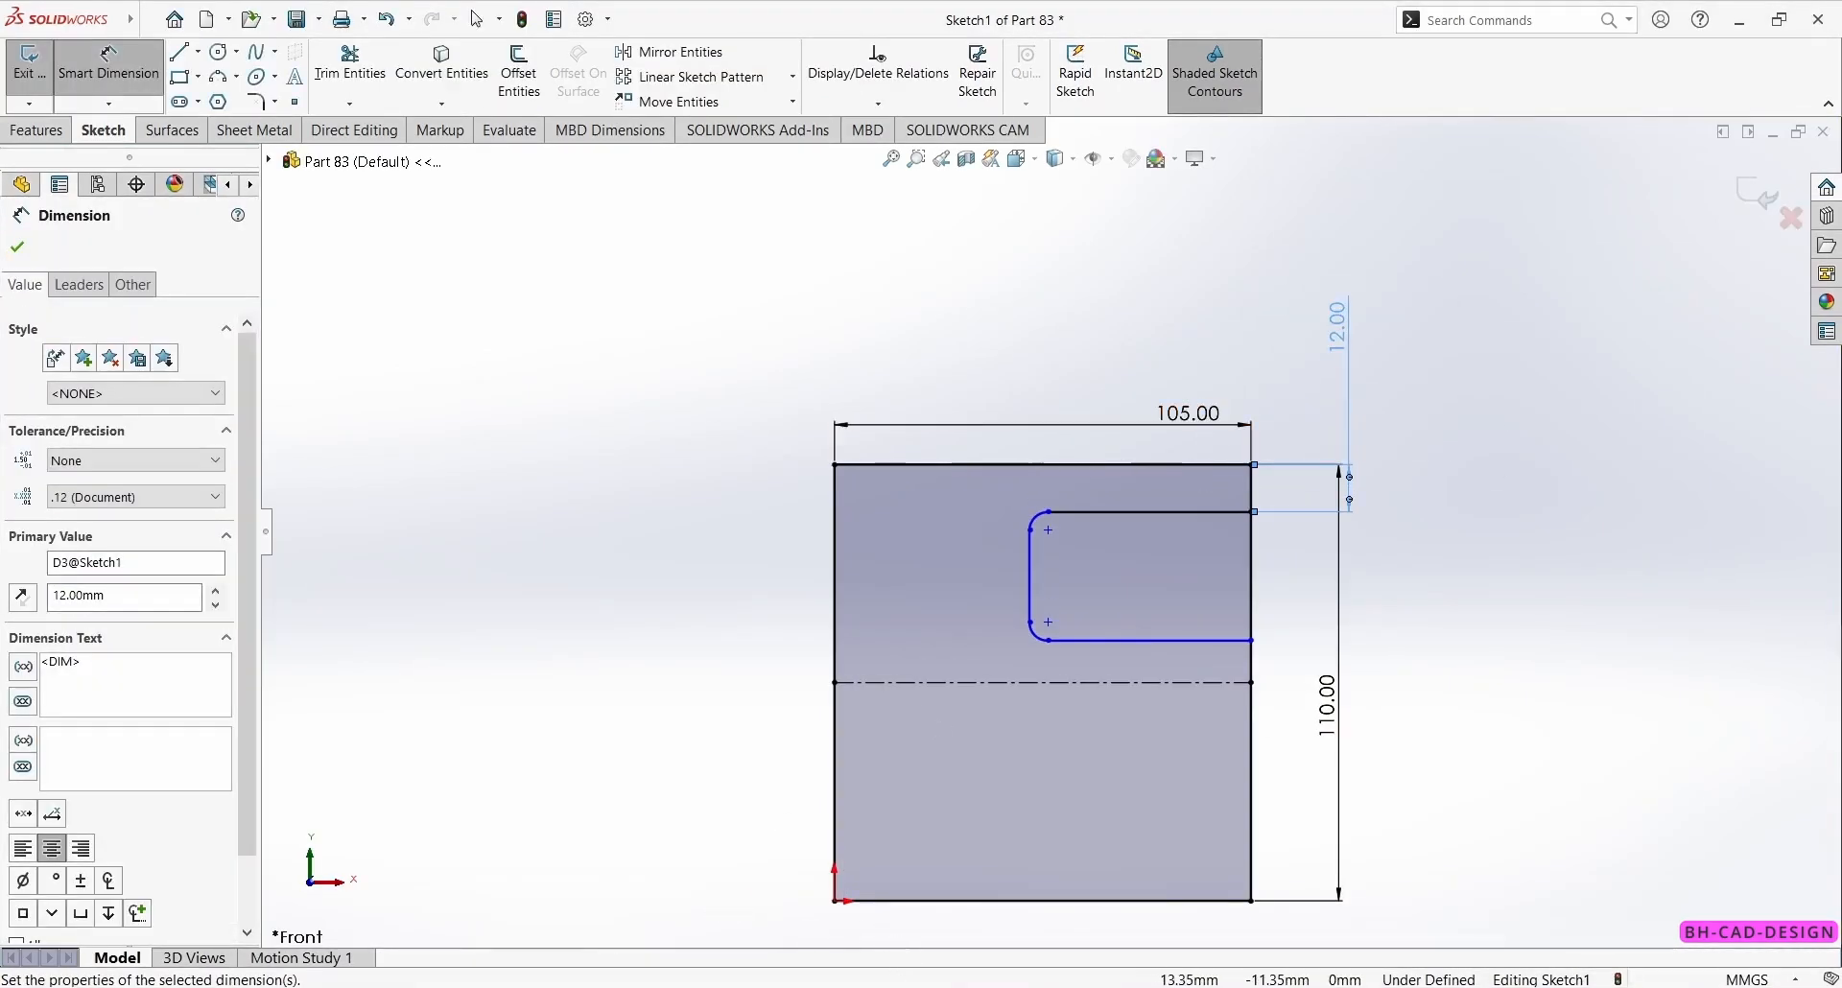
- Set the radius of both rounded corners of the pocket outline to 6 mm
key(alt+Tab)
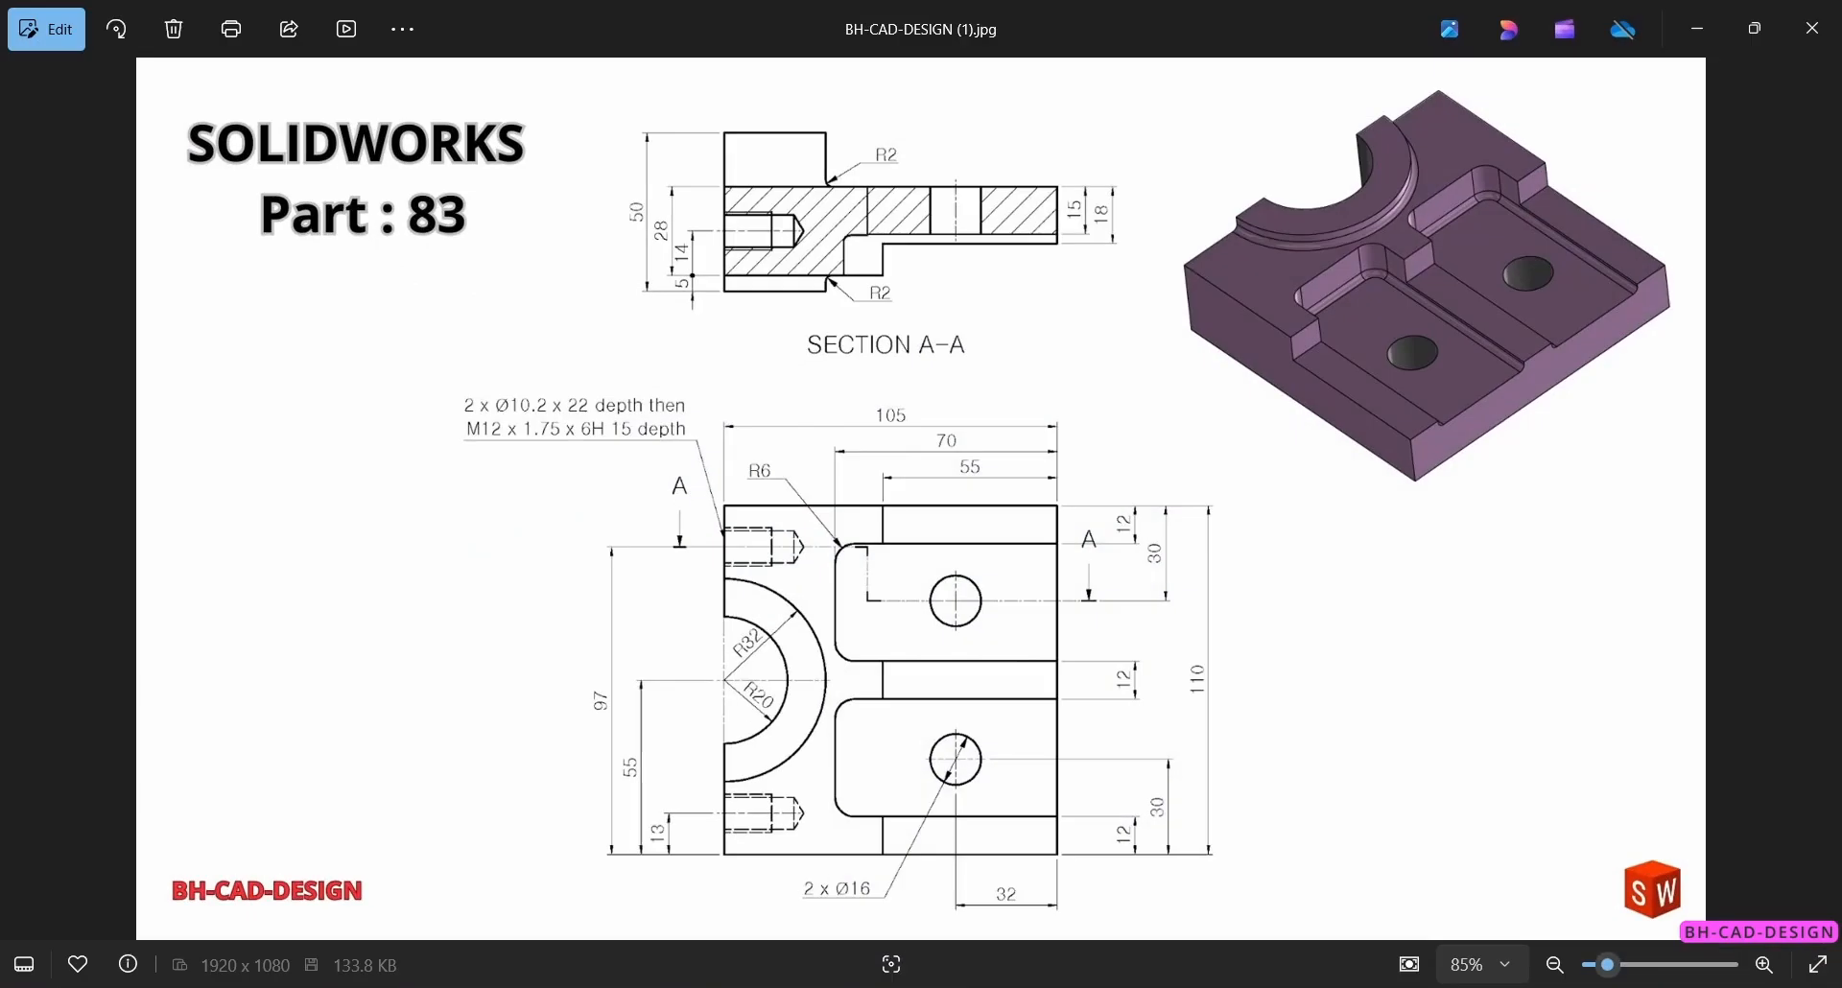
key(alt+Tab)
click(1039, 528)
click(895, 247)
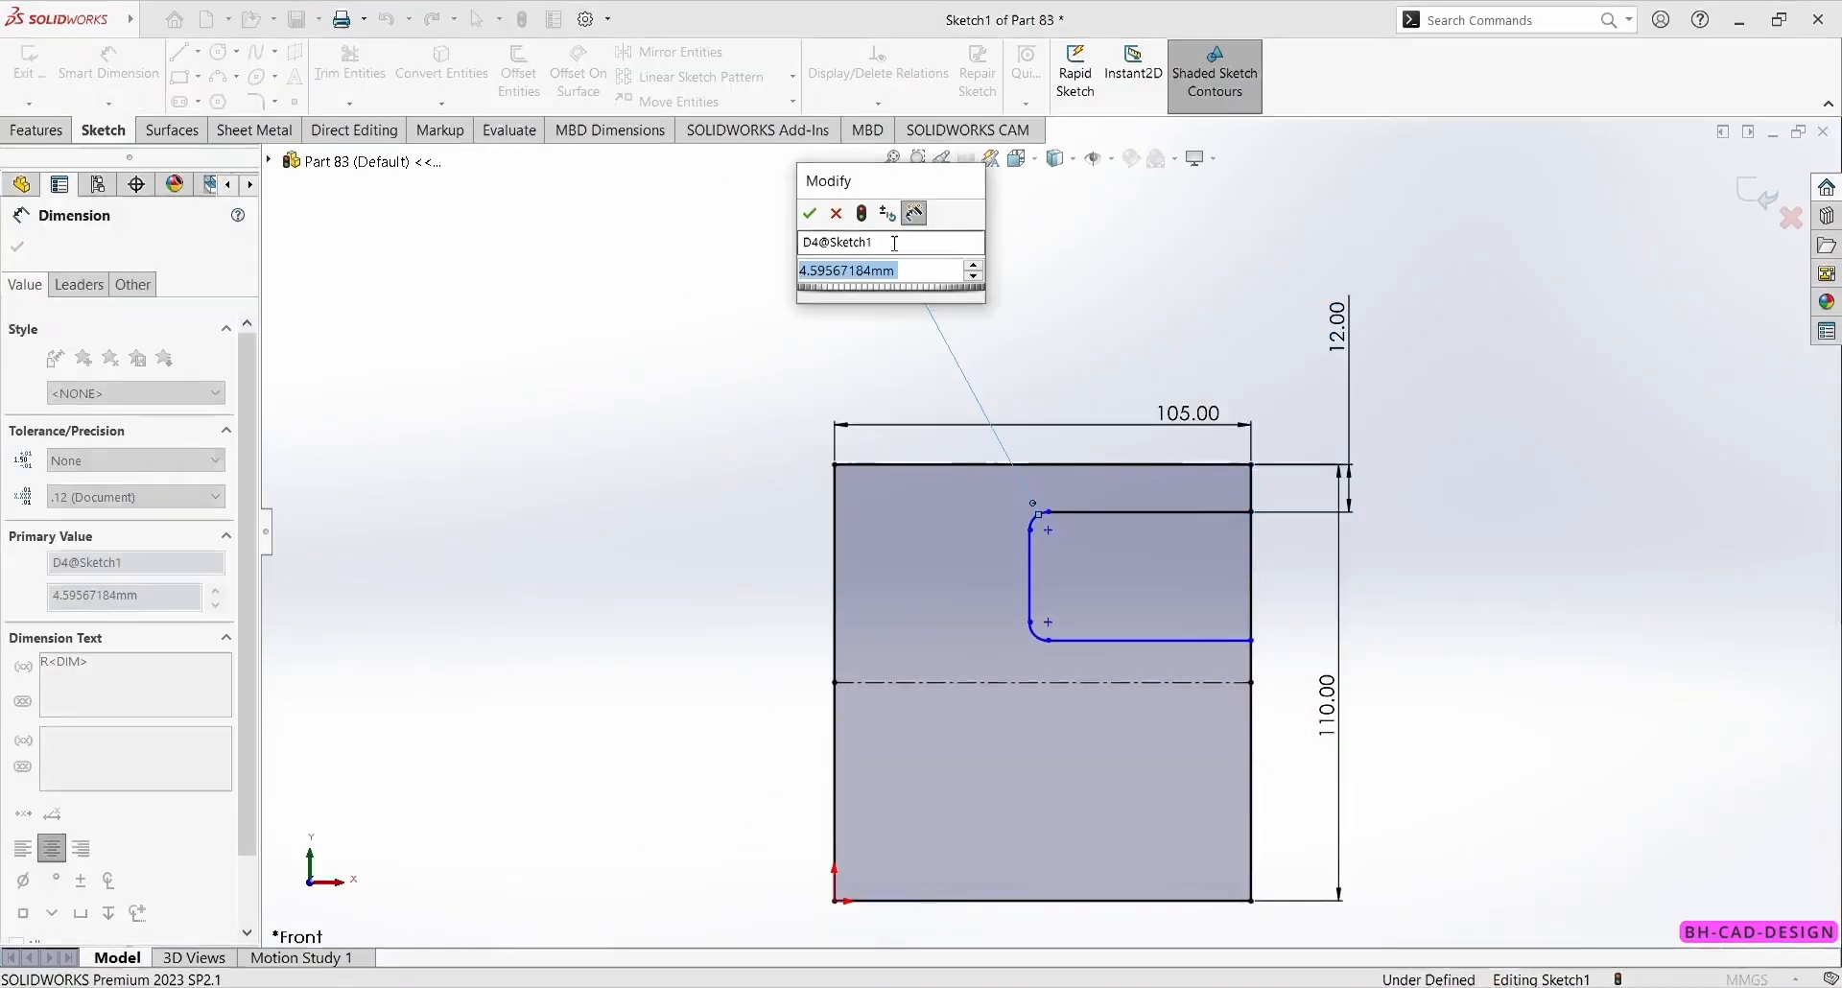
text(6)
key(Return)
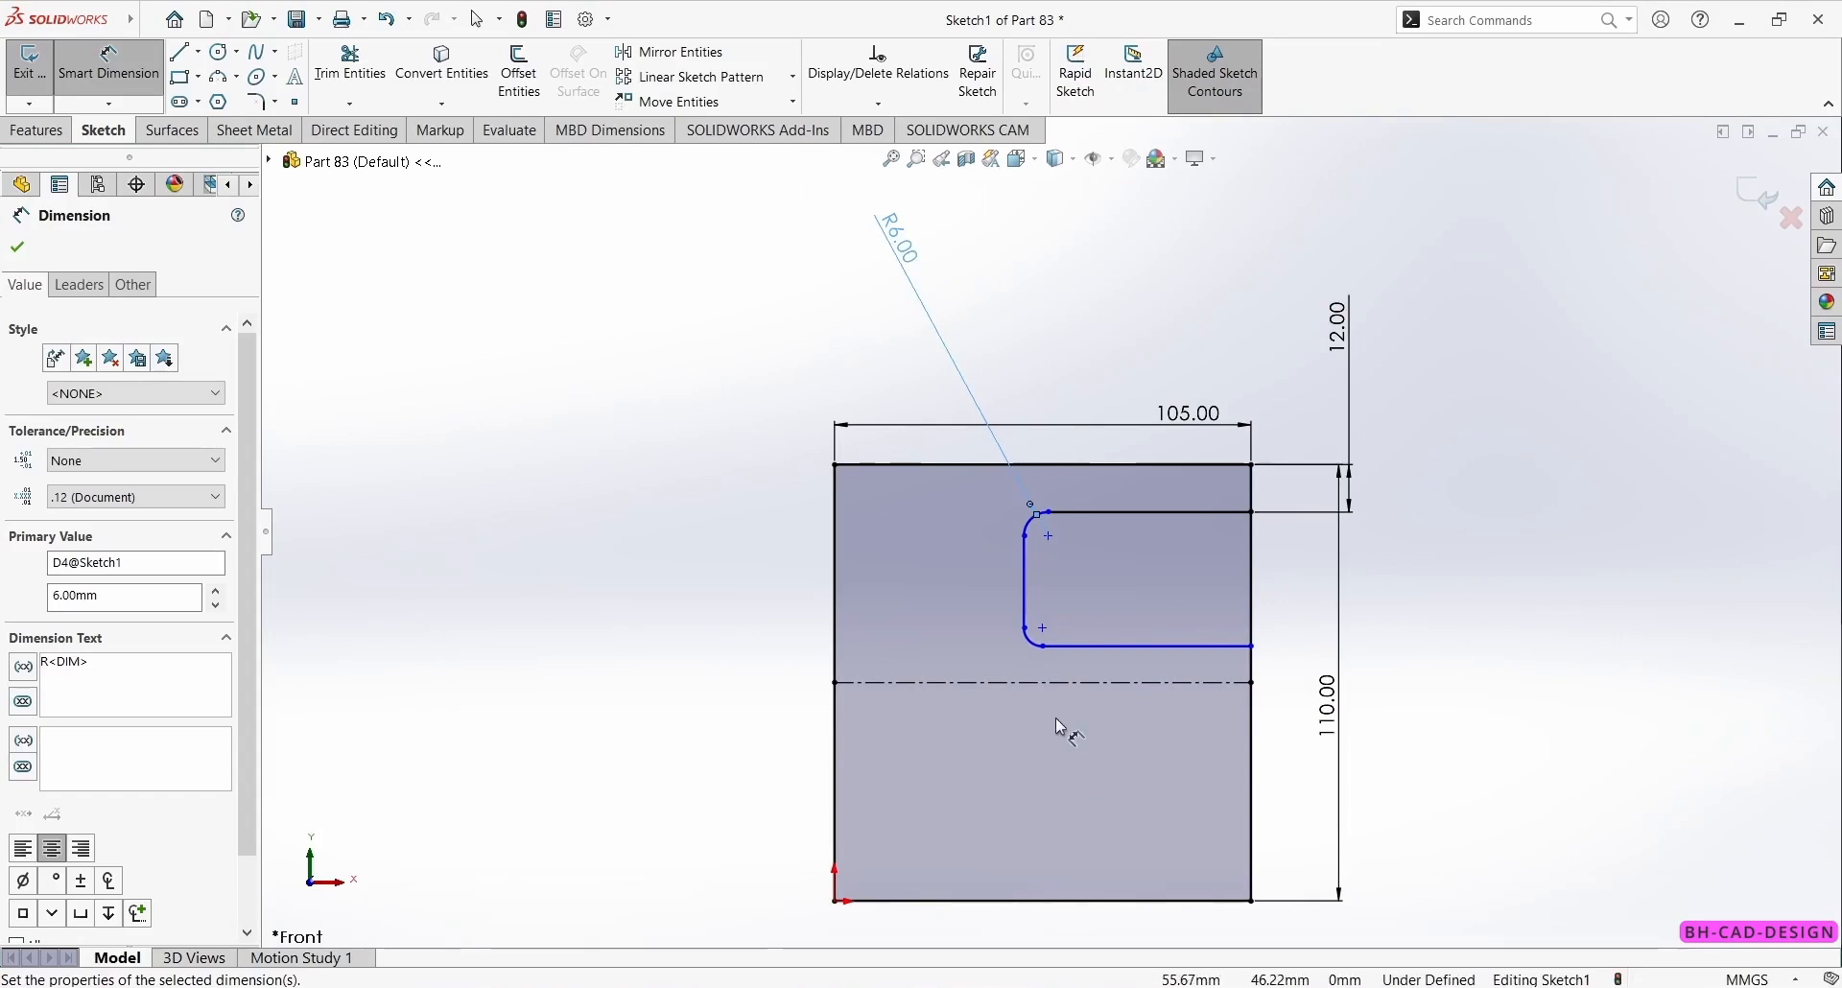
click(1030, 649)
click(733, 690)
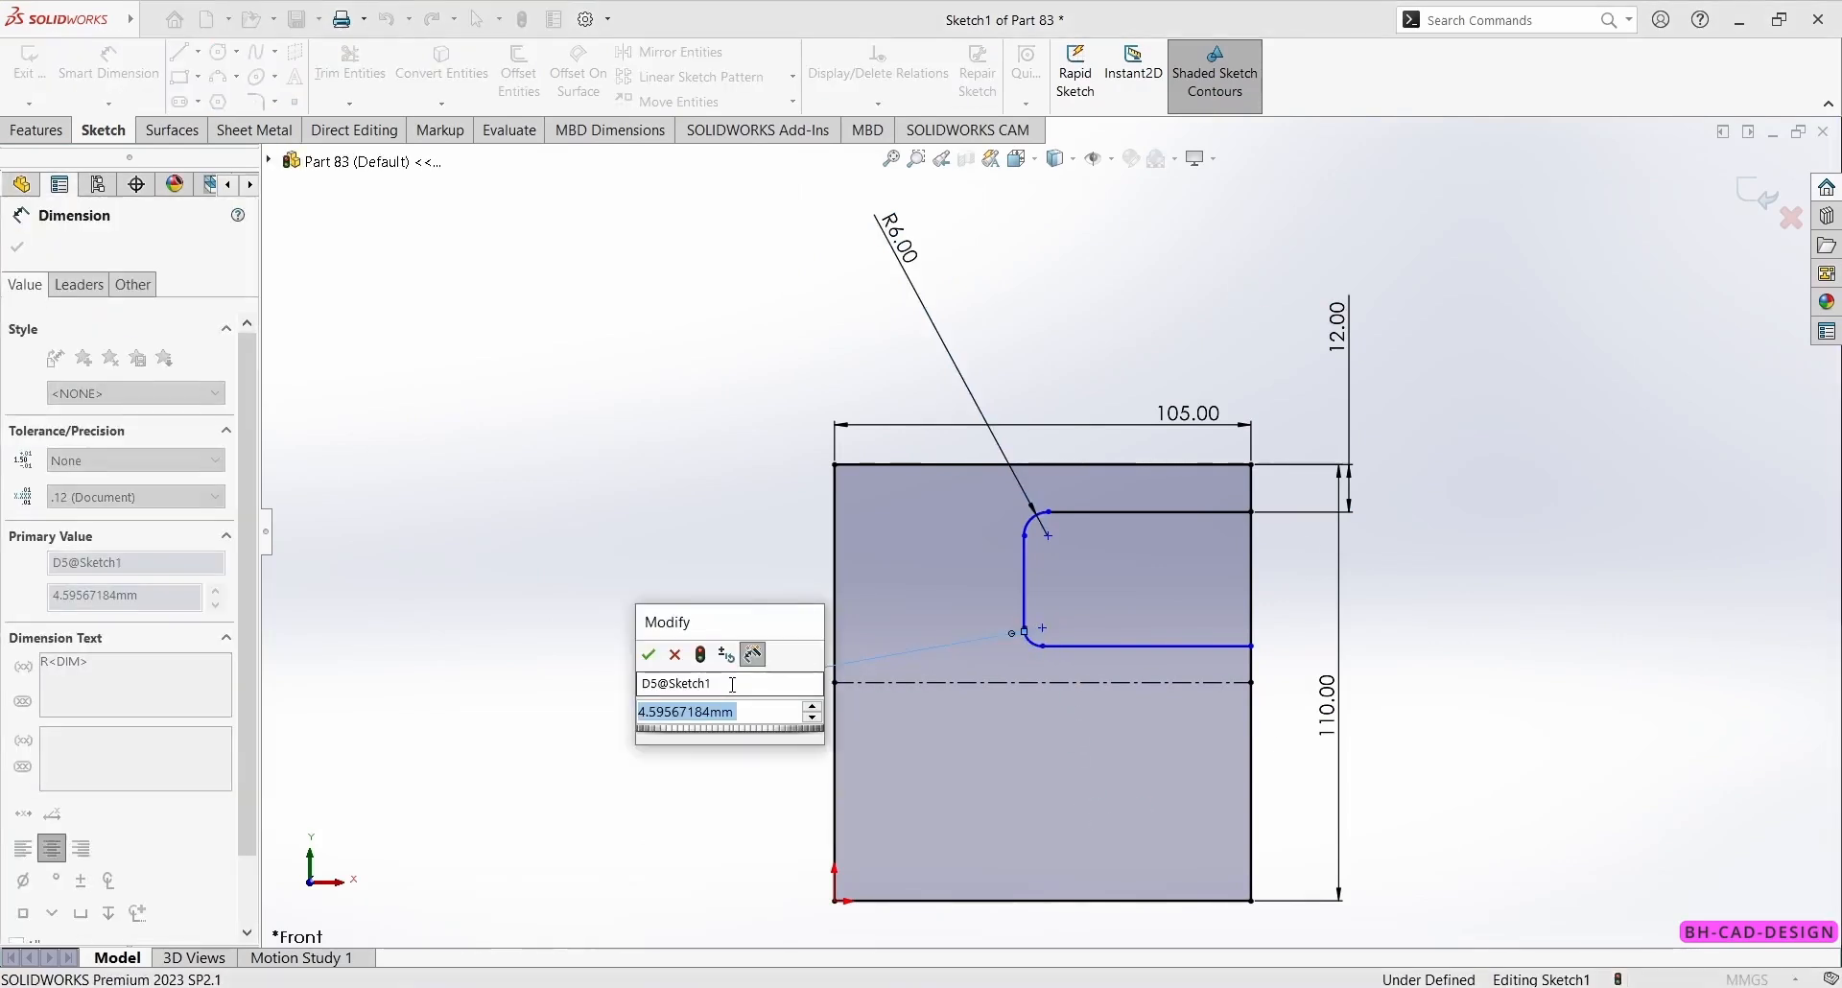
text(6)
key(Return)
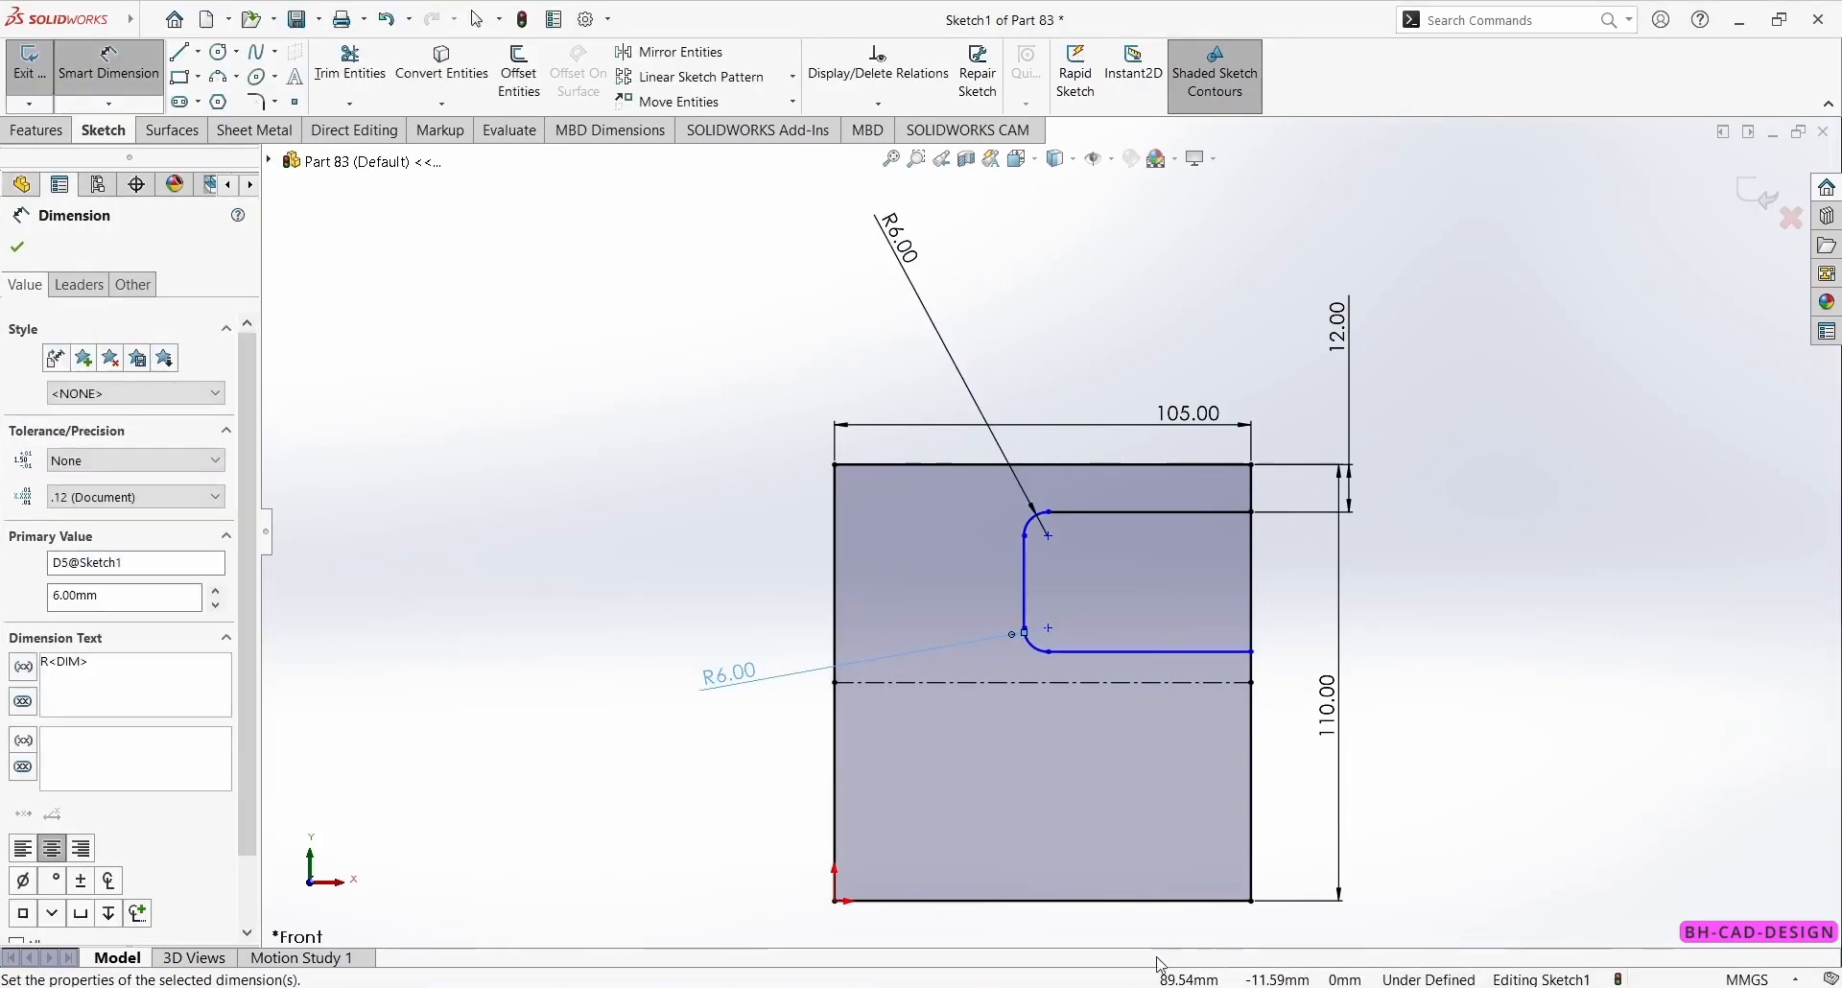
- Dimension the pocket outline's lower line 6 mm above the horizontal centerline
key(alt+Tab)
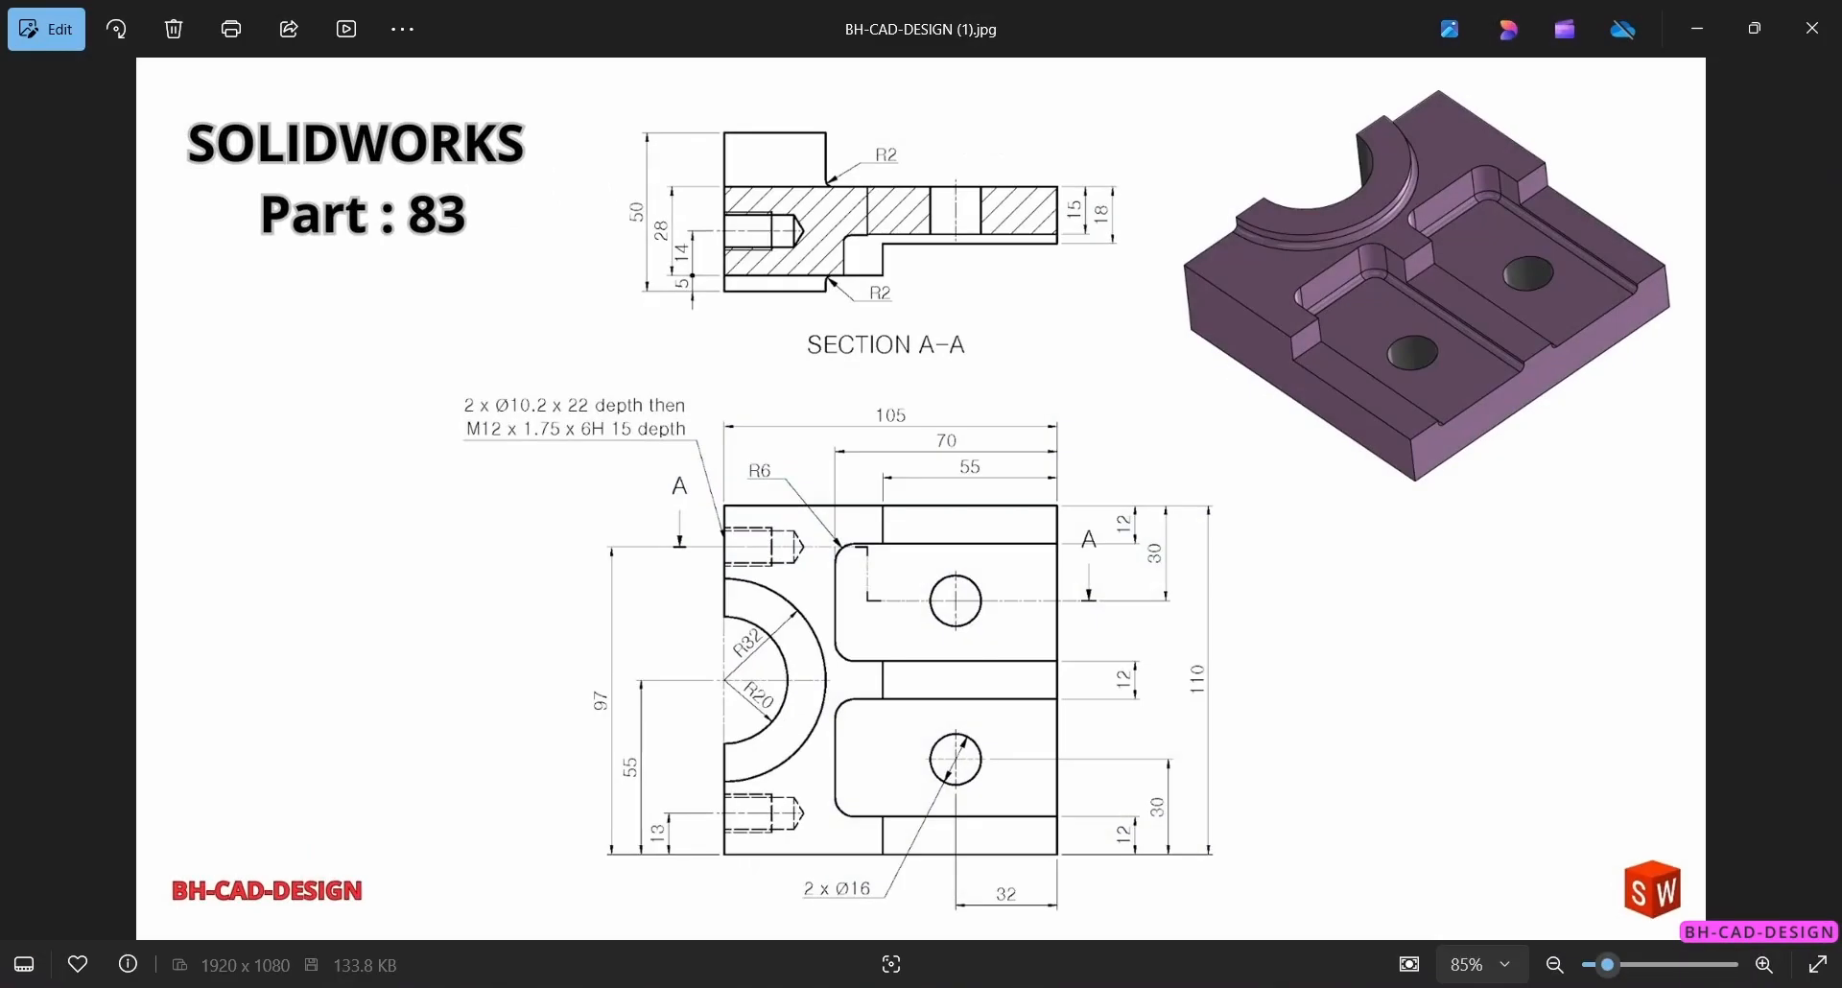
key(alt+Tab)
click(1105, 652)
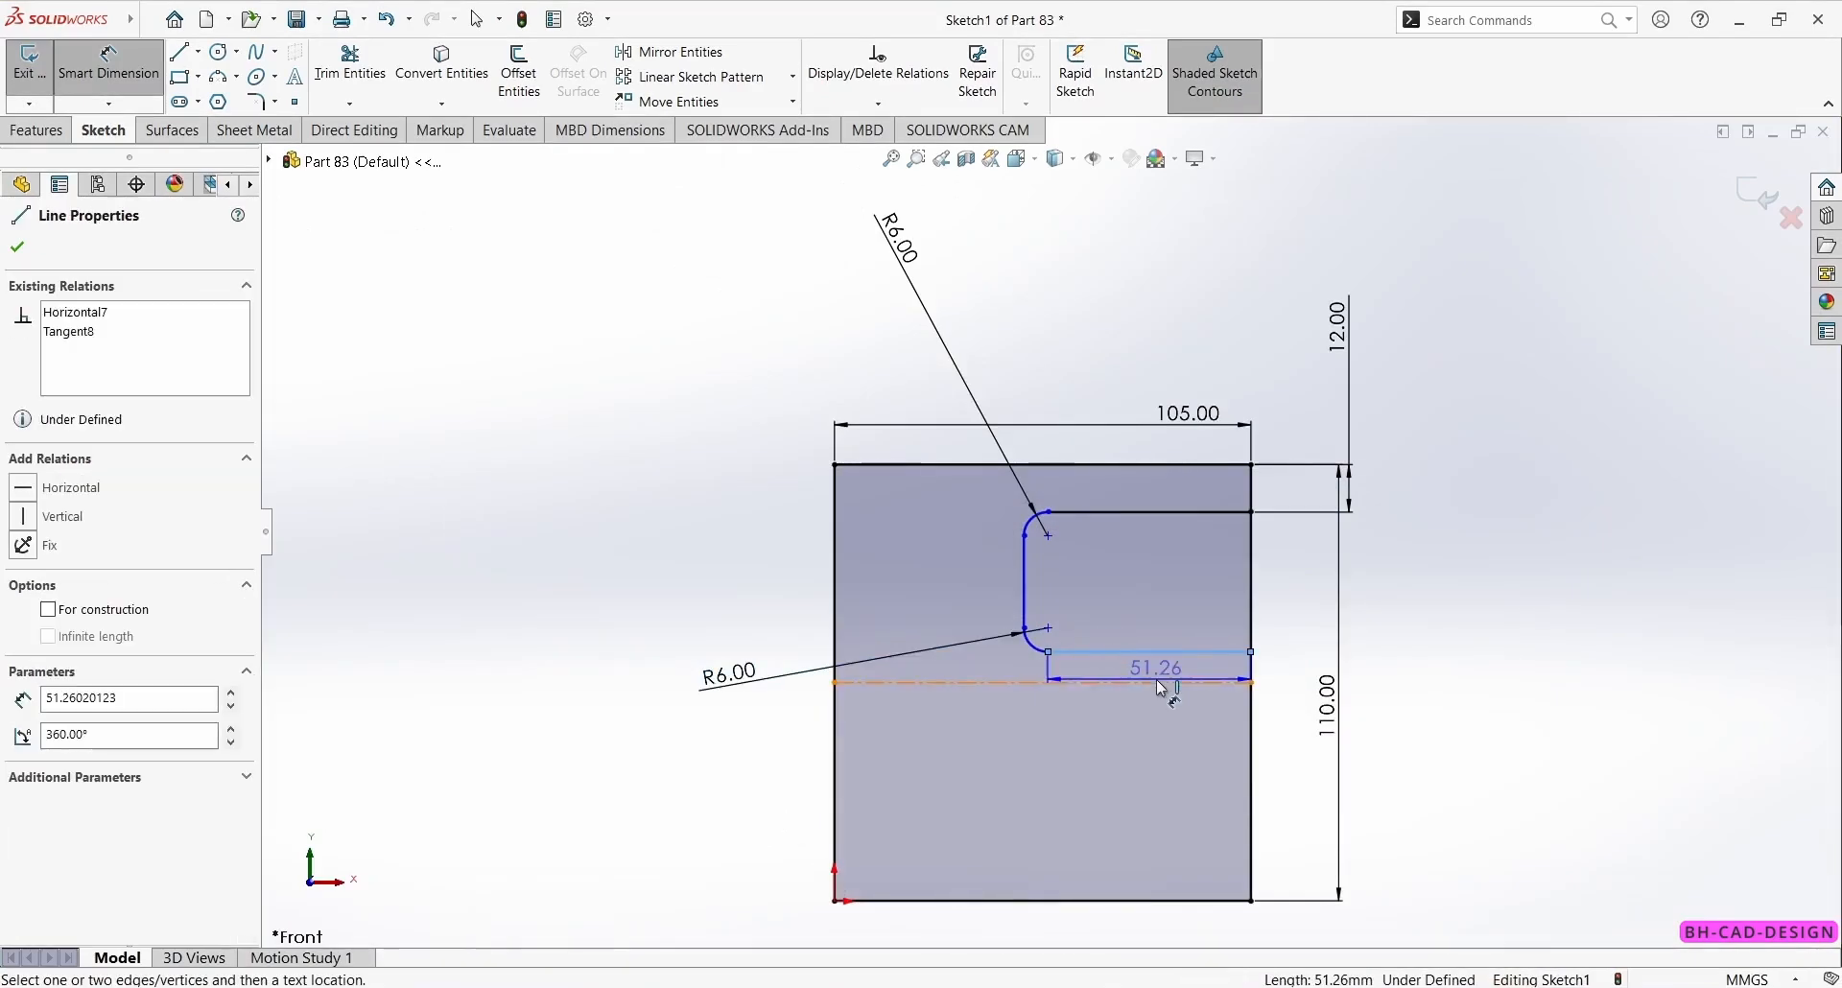
click(1451, 622)
text(6)
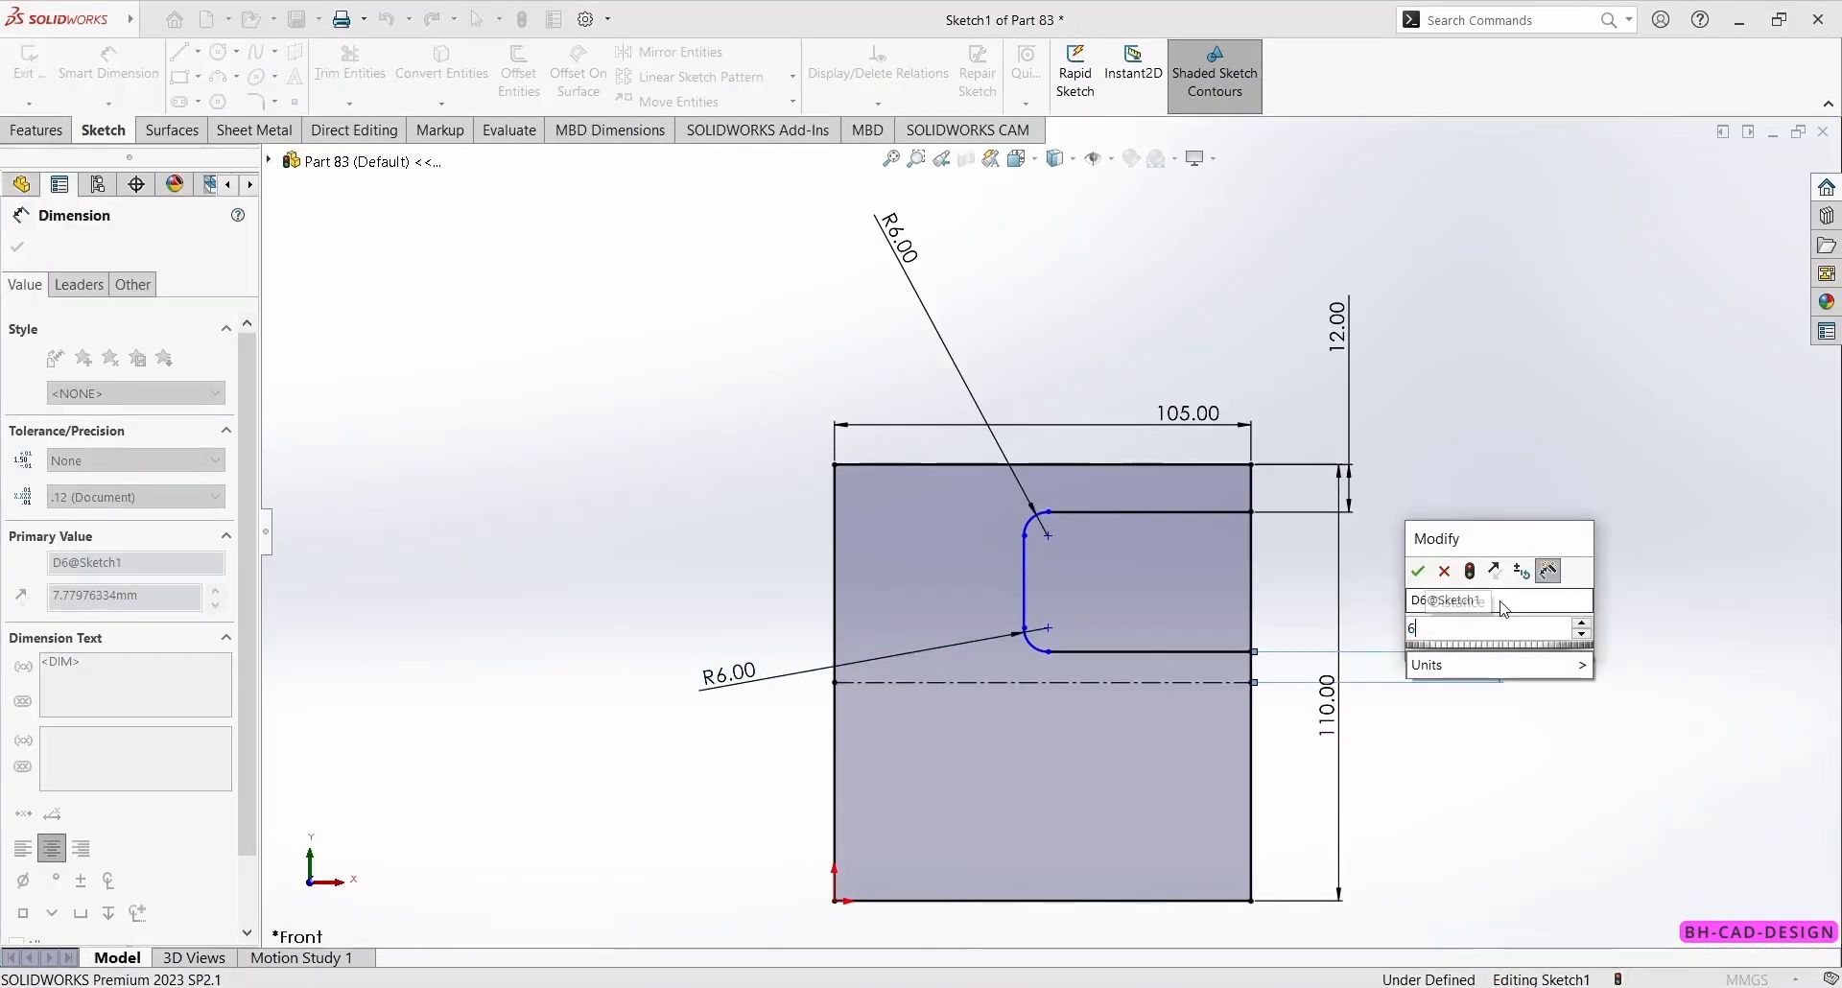
key(Return)
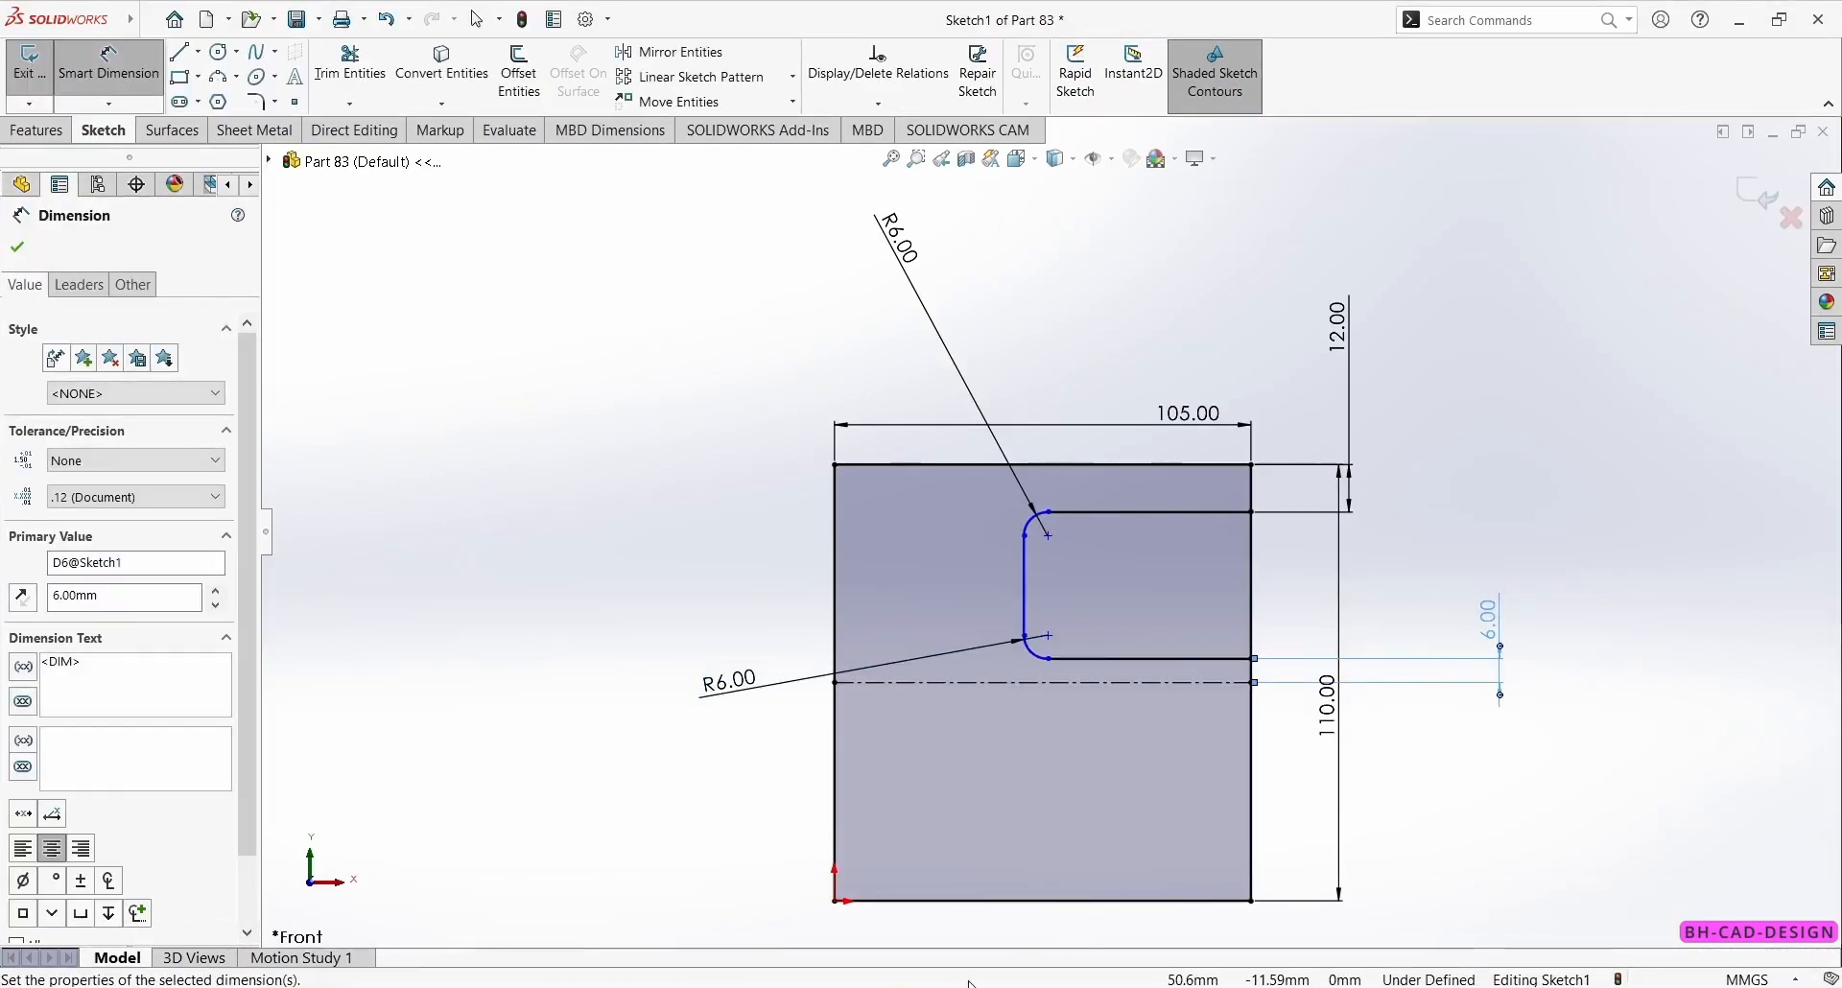
- Check the reference drawing and dimension the pocket outline's vertical line 70 mm from the rectangle's right edge
key(alt+Tab)
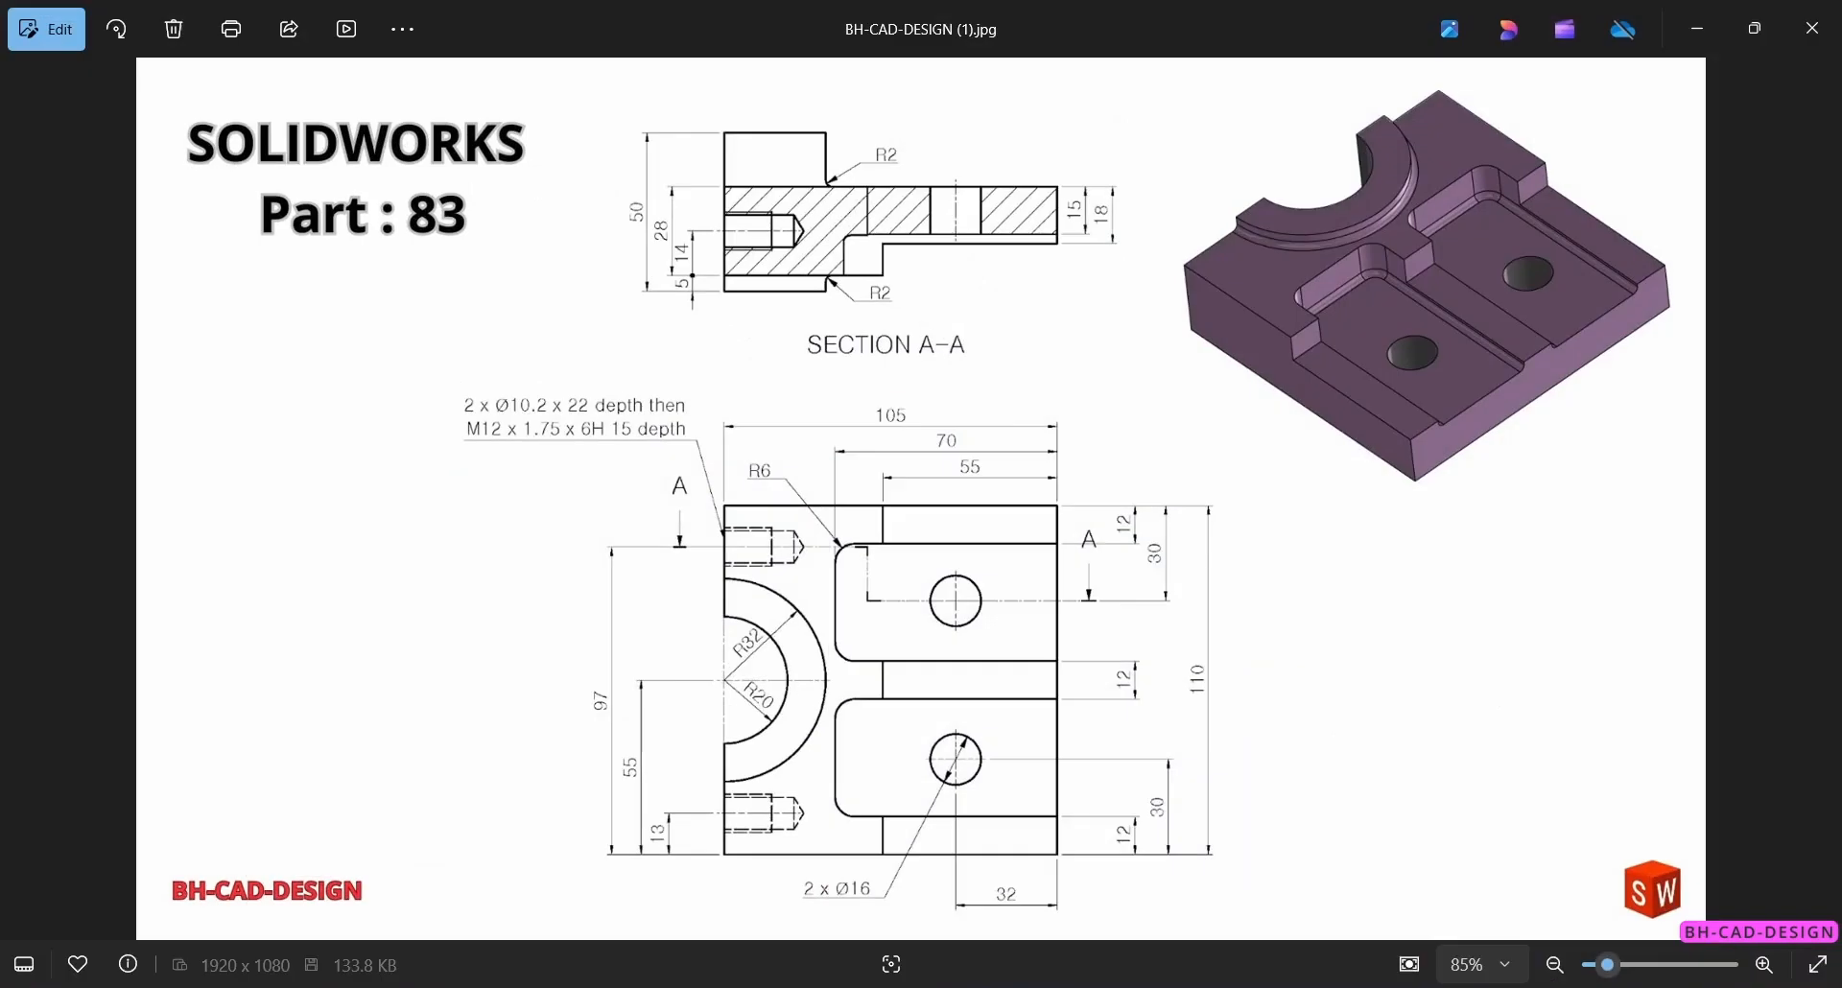
key(alt+Tab)
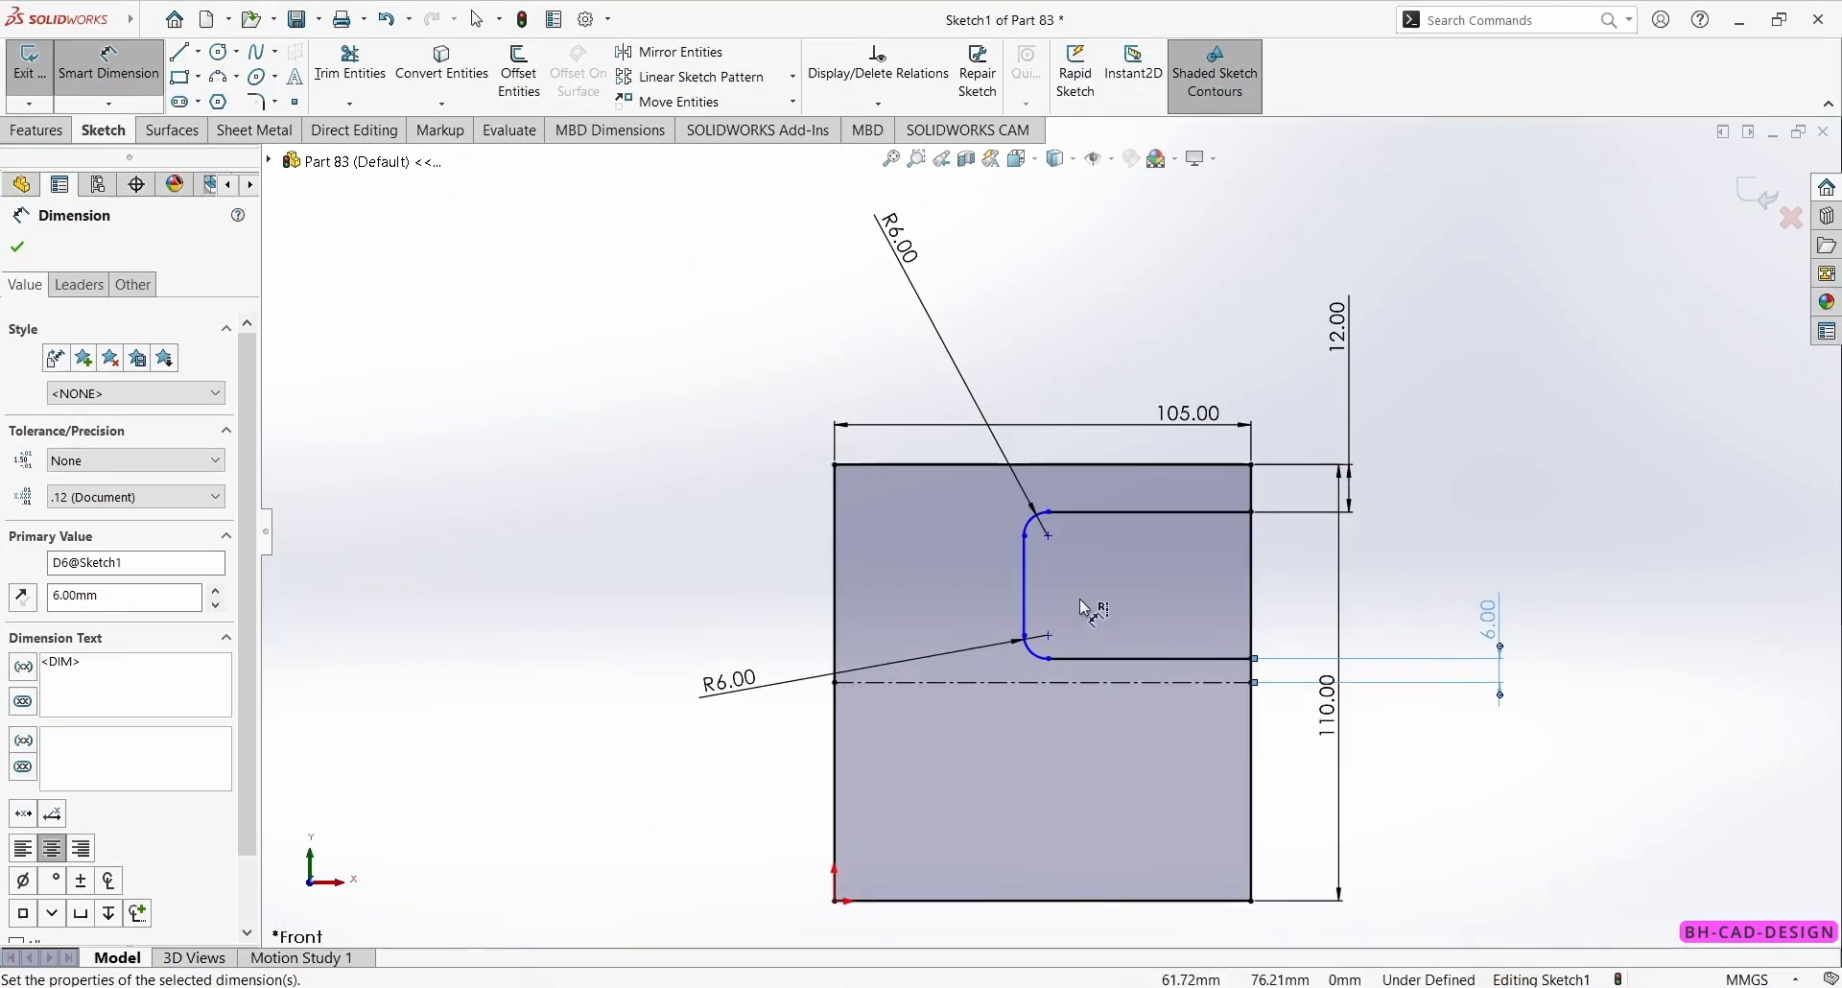
click(1034, 601)
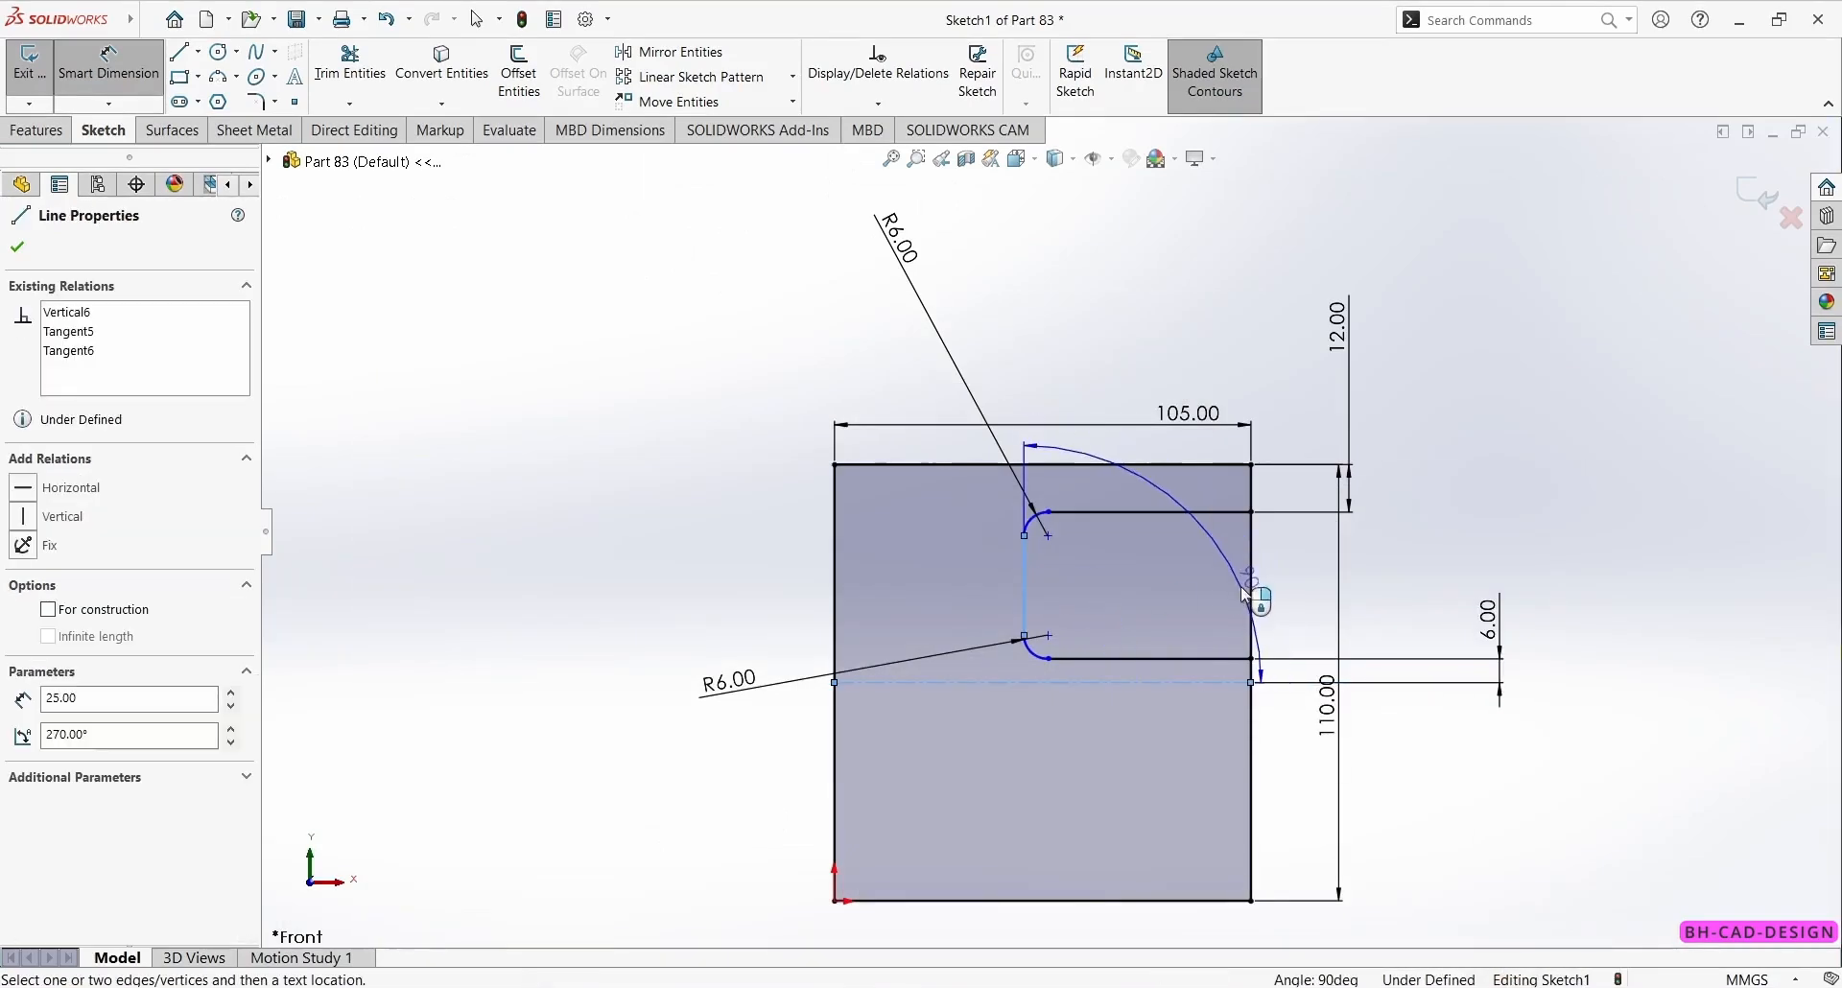
click(1252, 594)
click(1184, 289)
text(70)
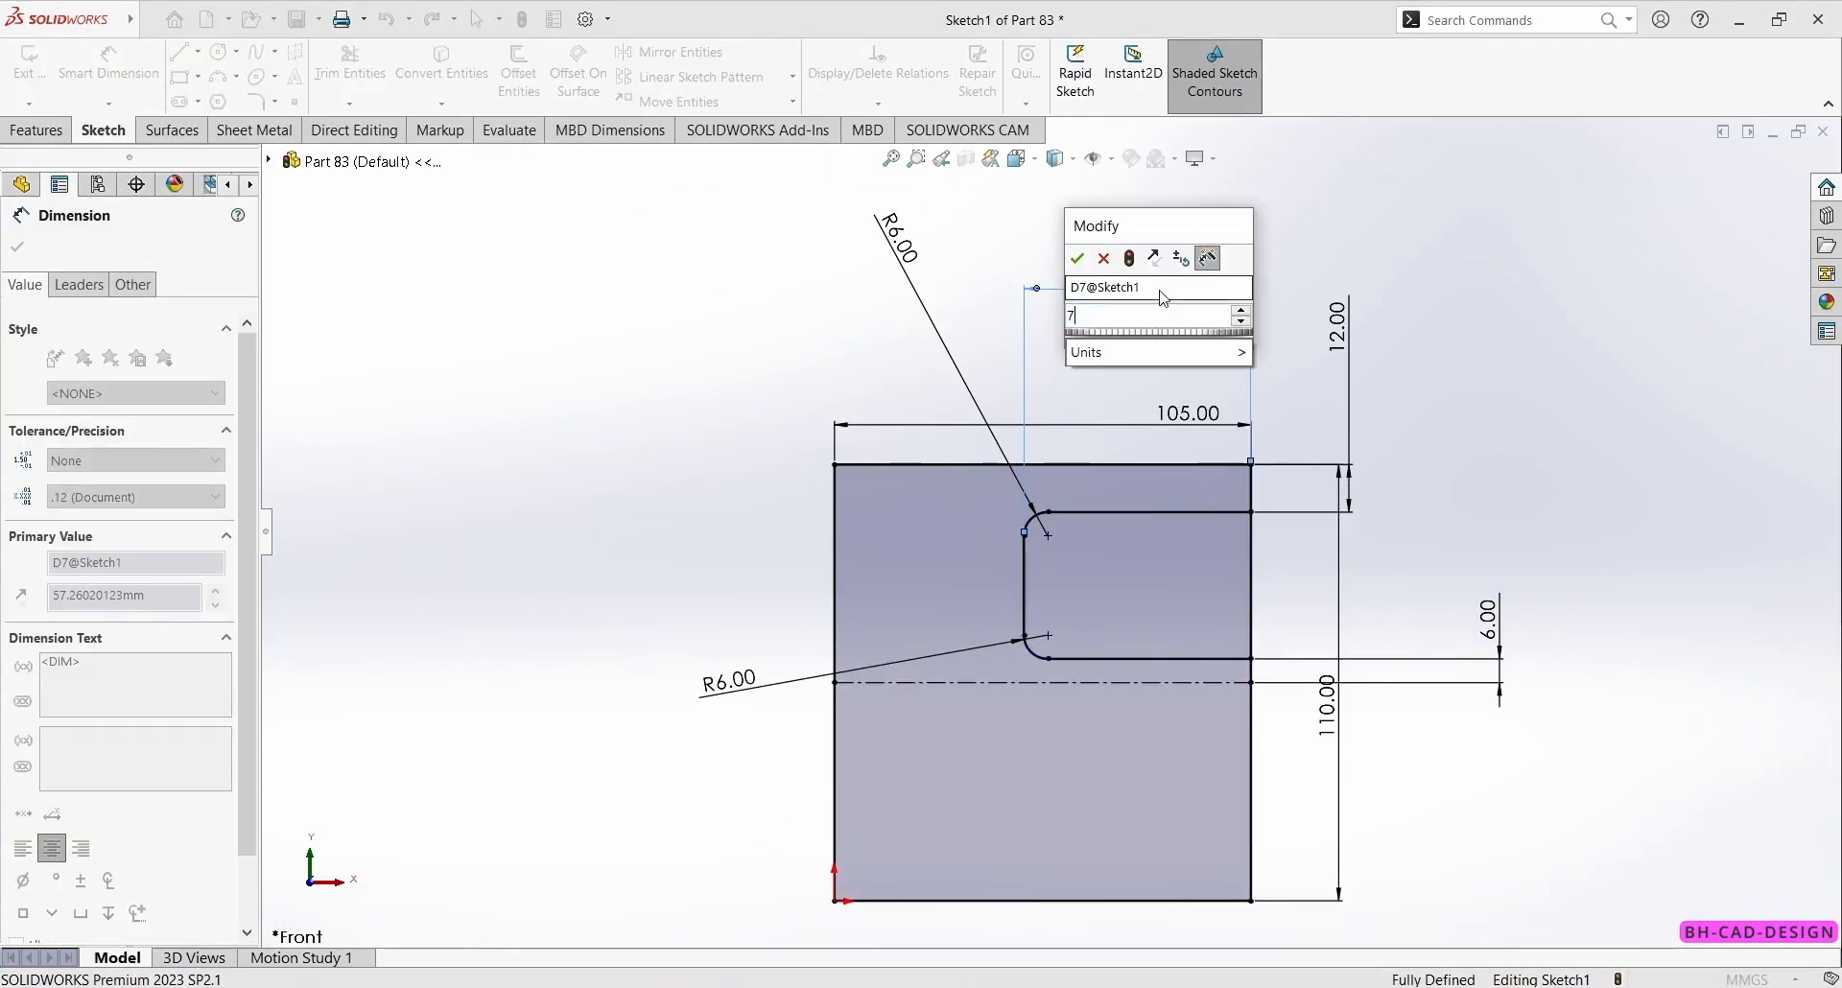
key(Return)
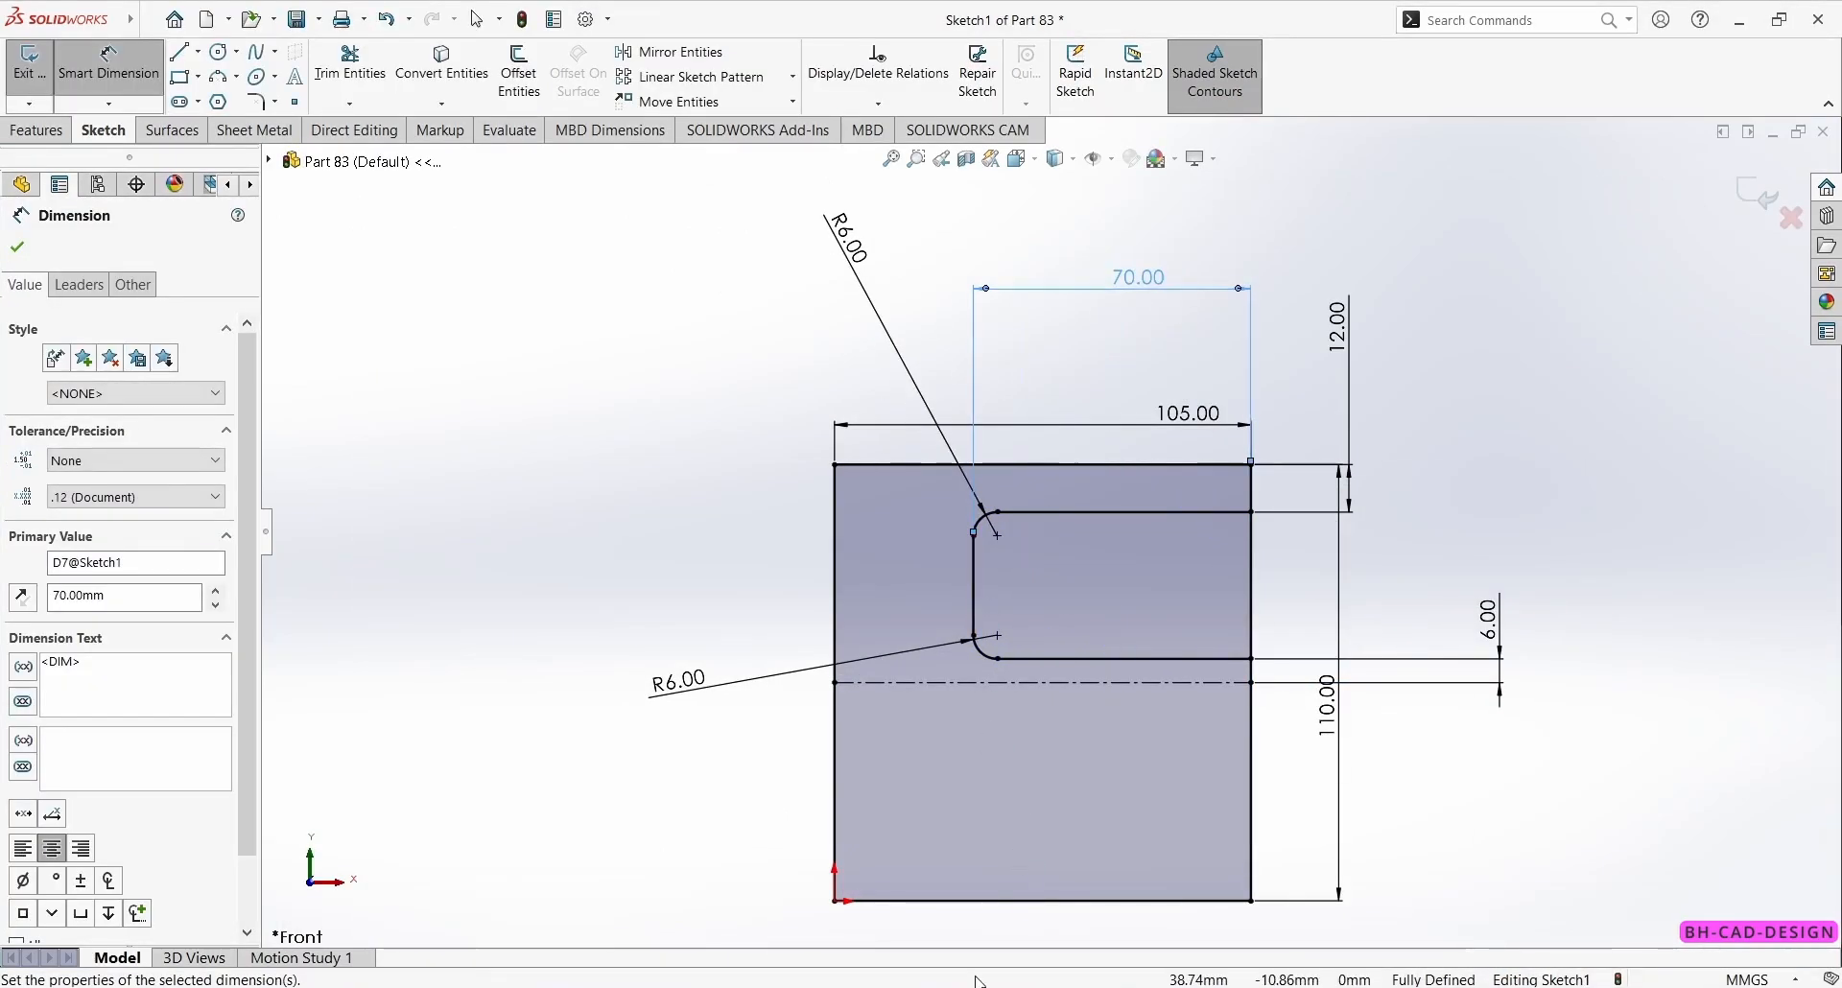
- Mirror the pocket outline's three lines and two corner arcs about the horizontal centerline, keeping the original
key(alt+Tab)
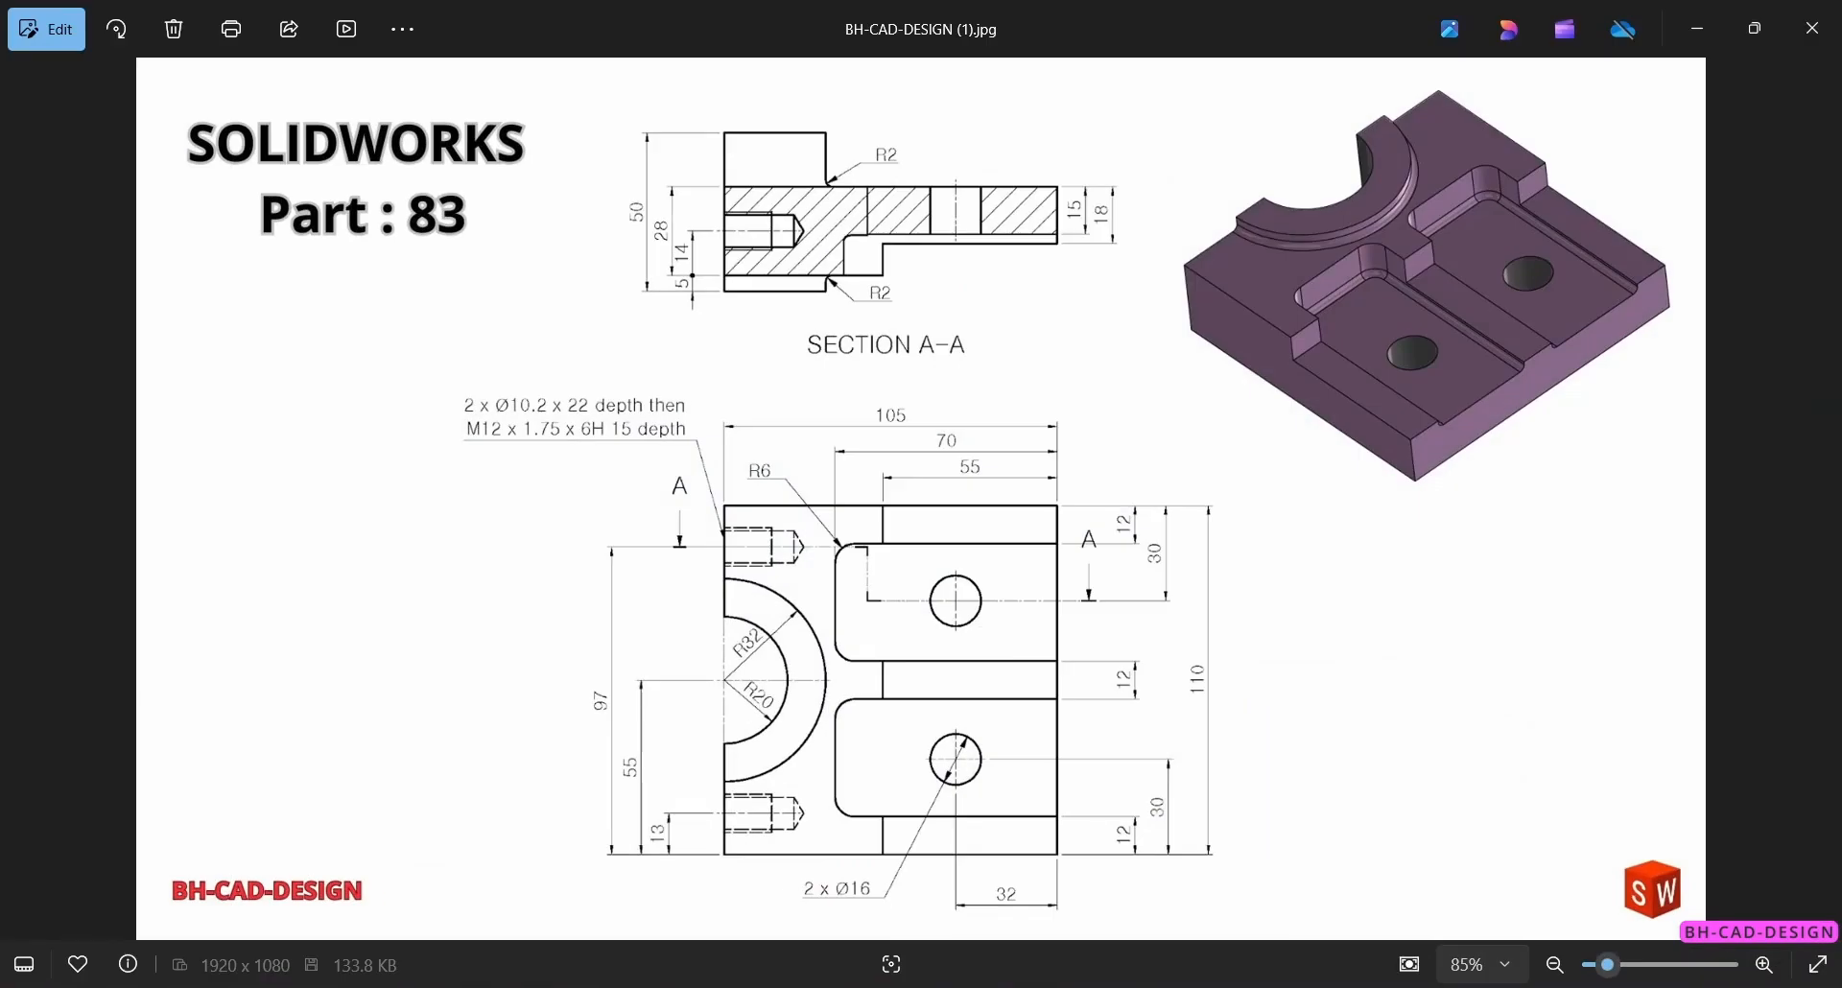
key(alt+Tab)
key(Escape)
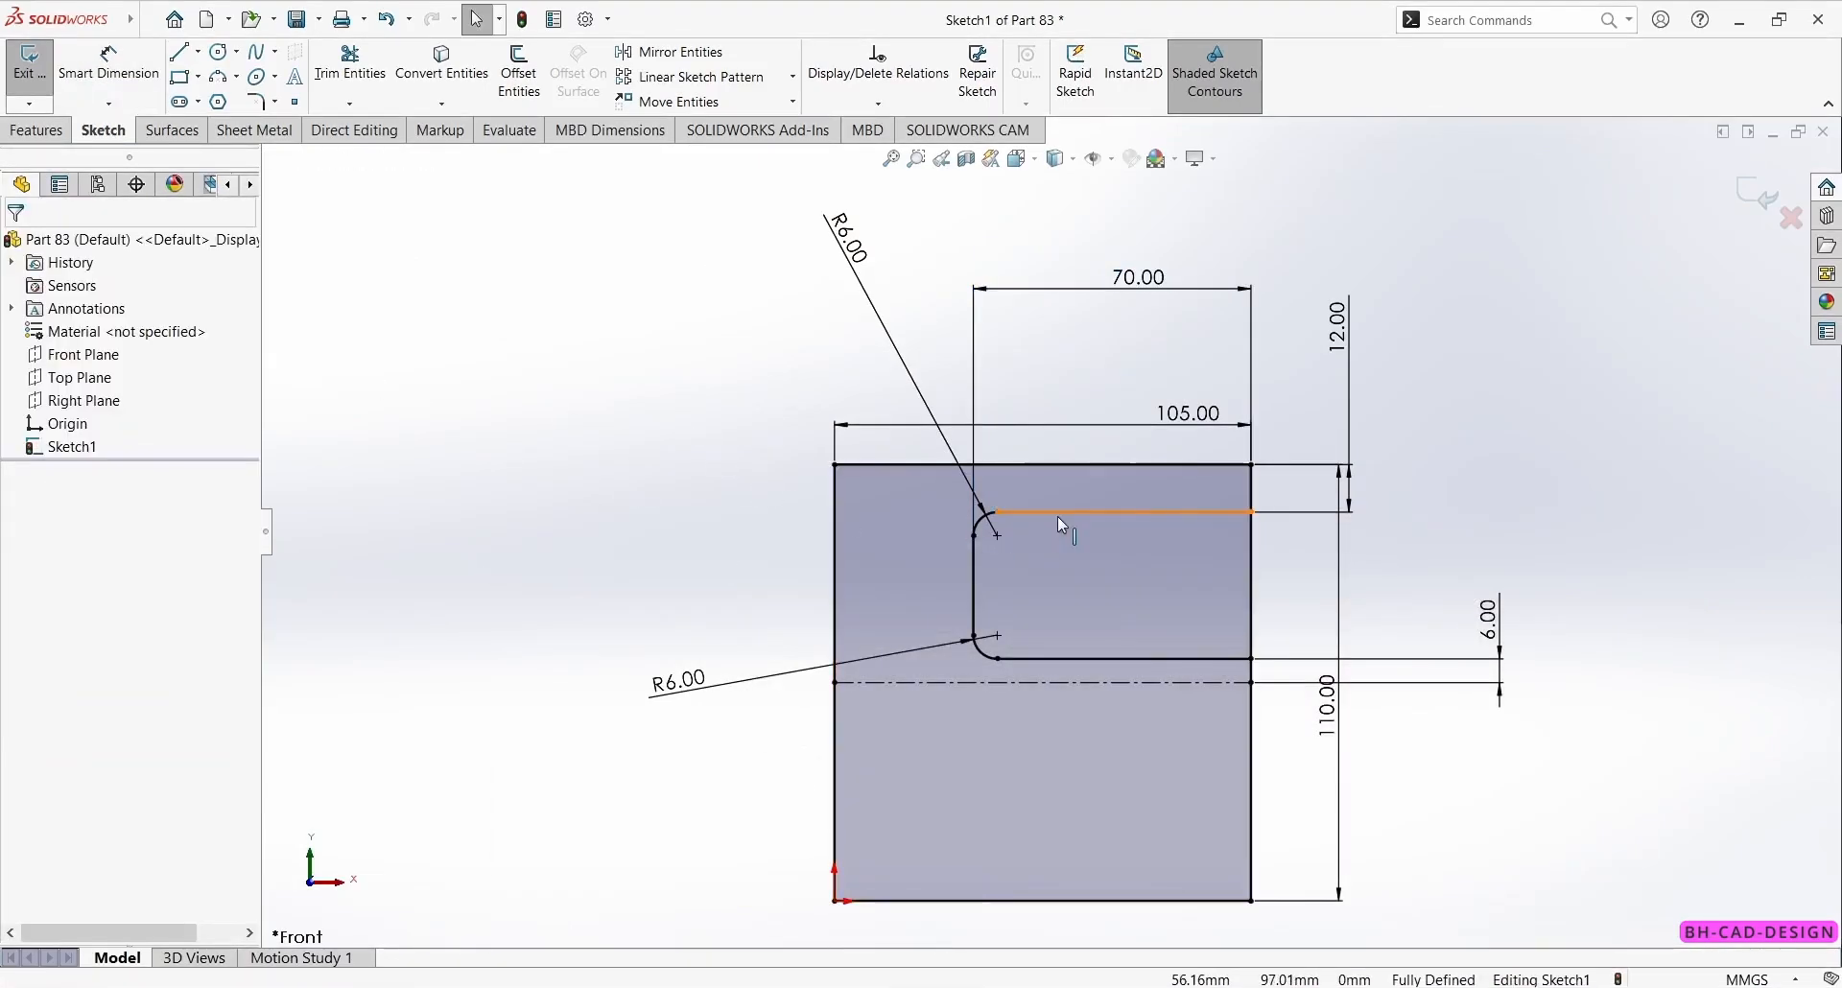
click(1061, 514)
ctrl+click(985, 521)
ctrl+click(975, 555)
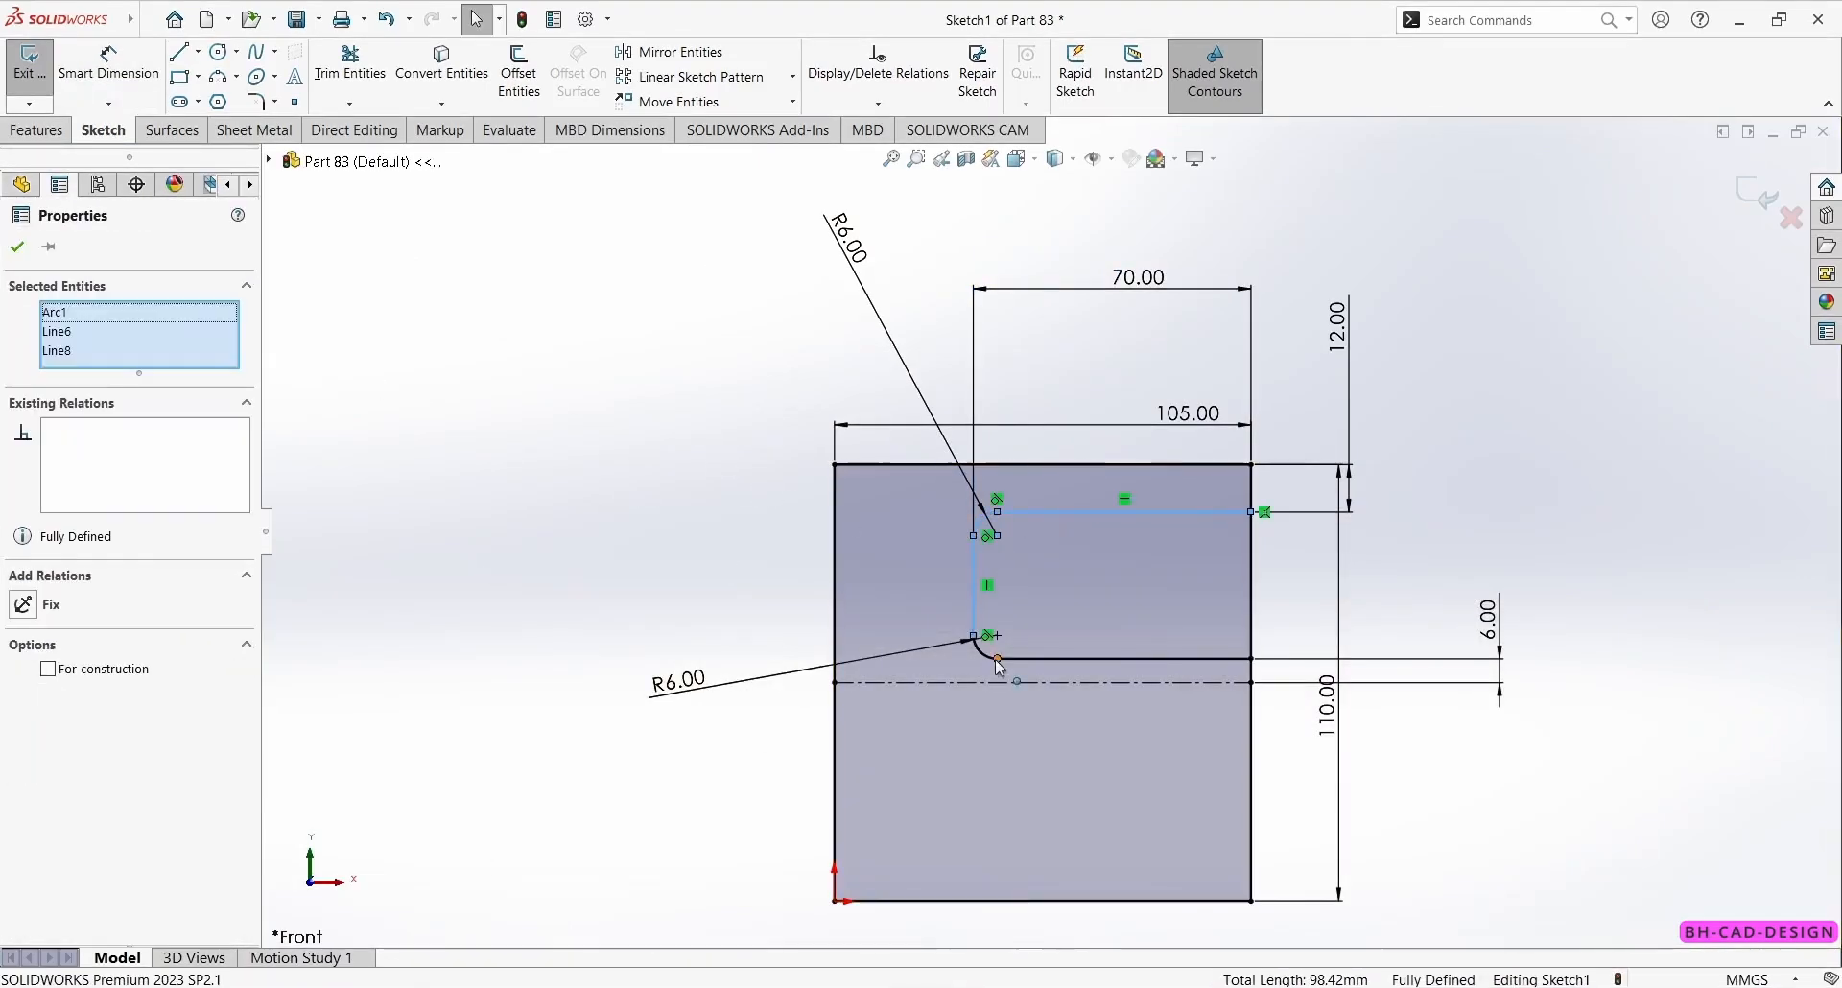
ctrl+click(998, 662)
ctrl+click(1049, 659)
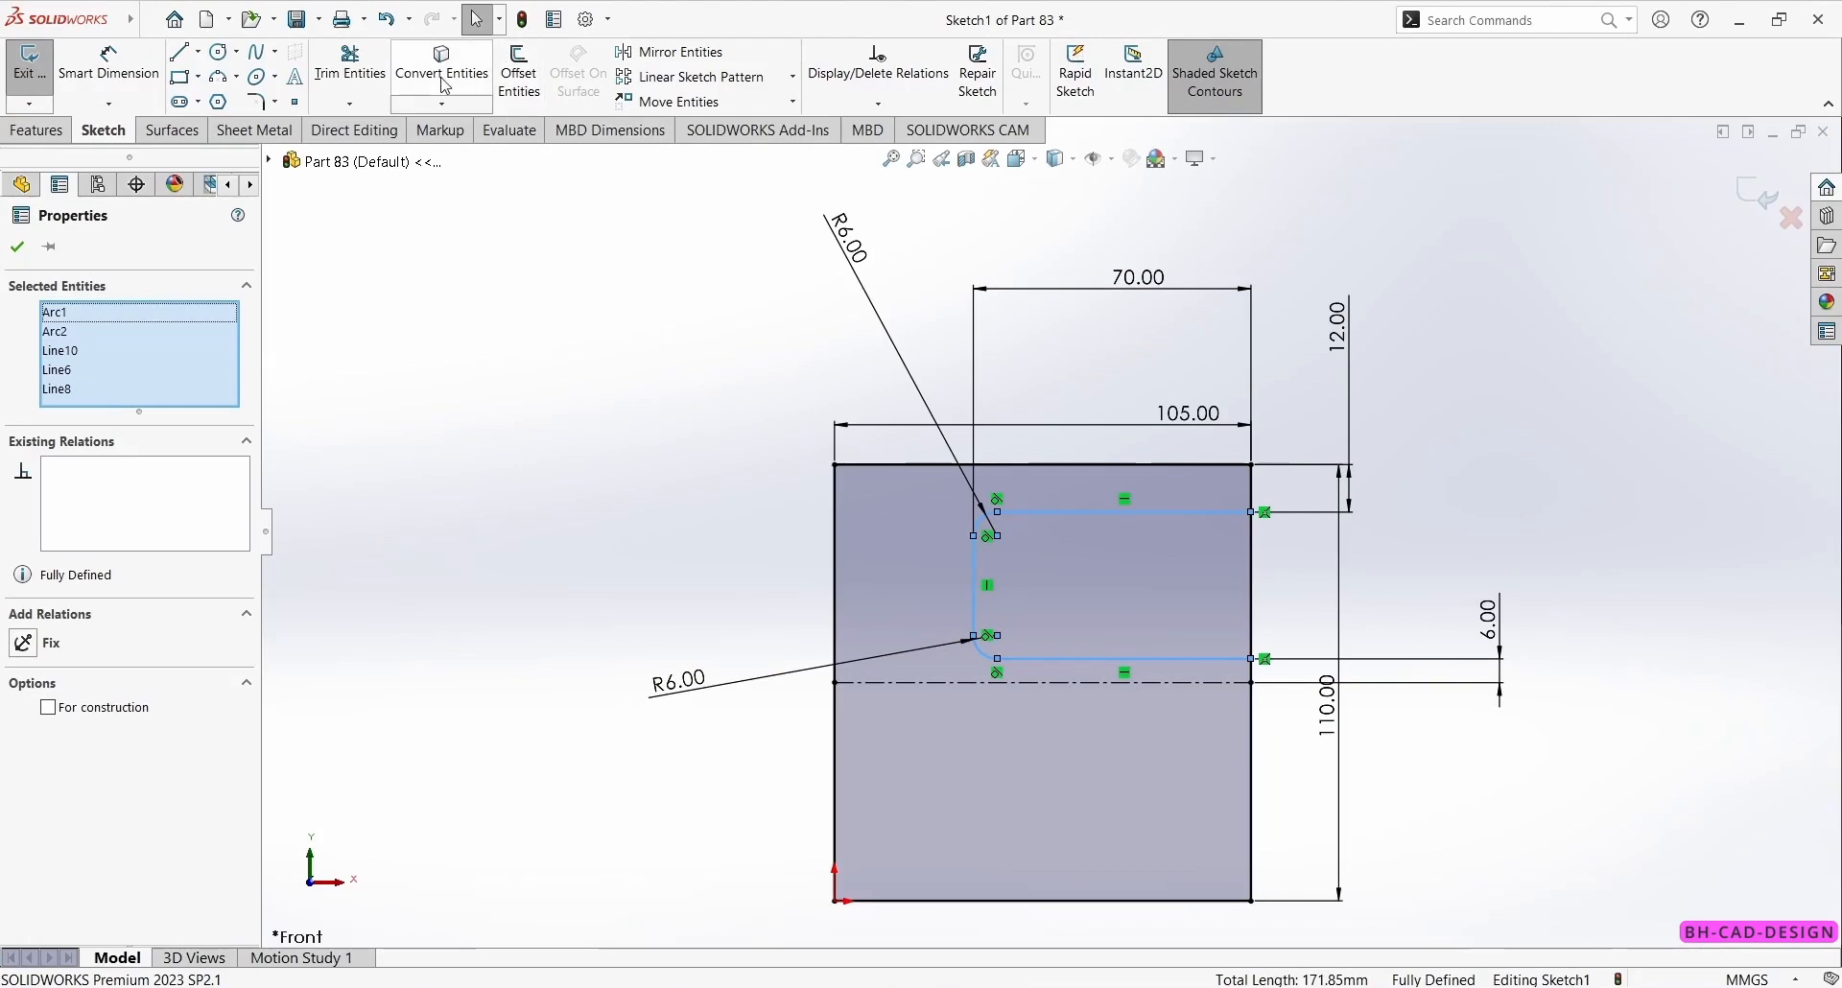
click(722, 54)
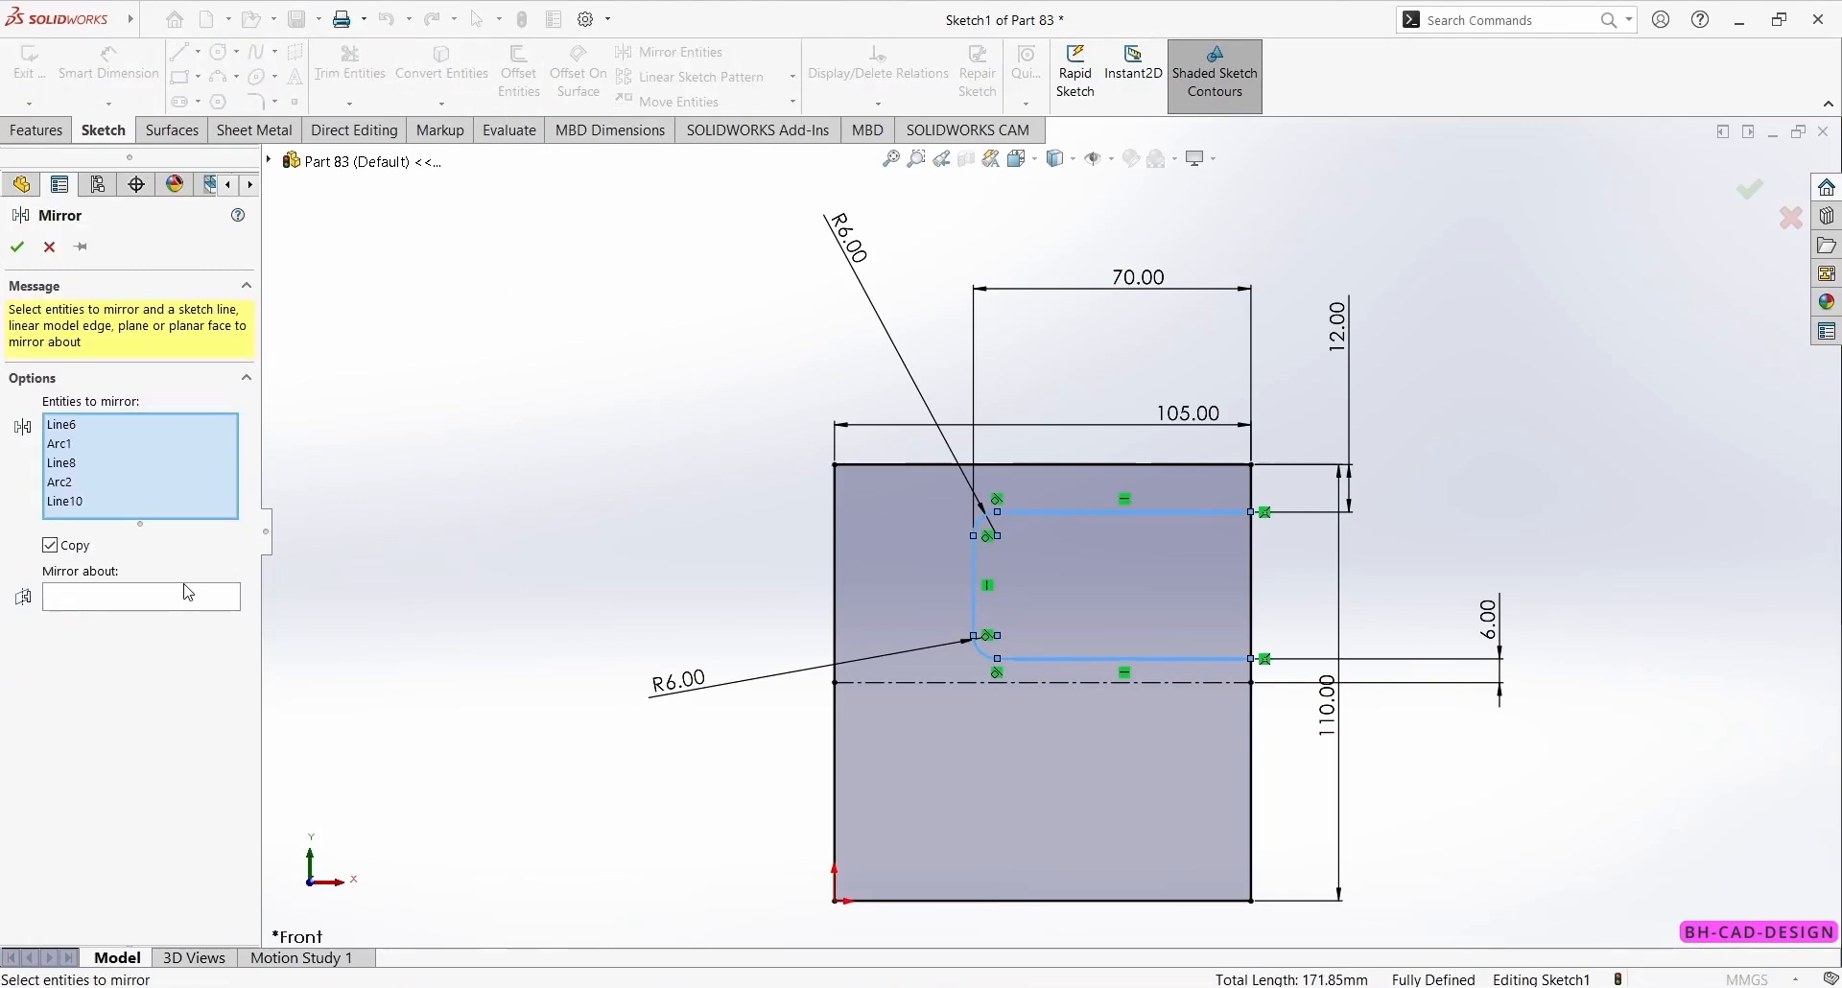
click(144, 597)
click(892, 683)
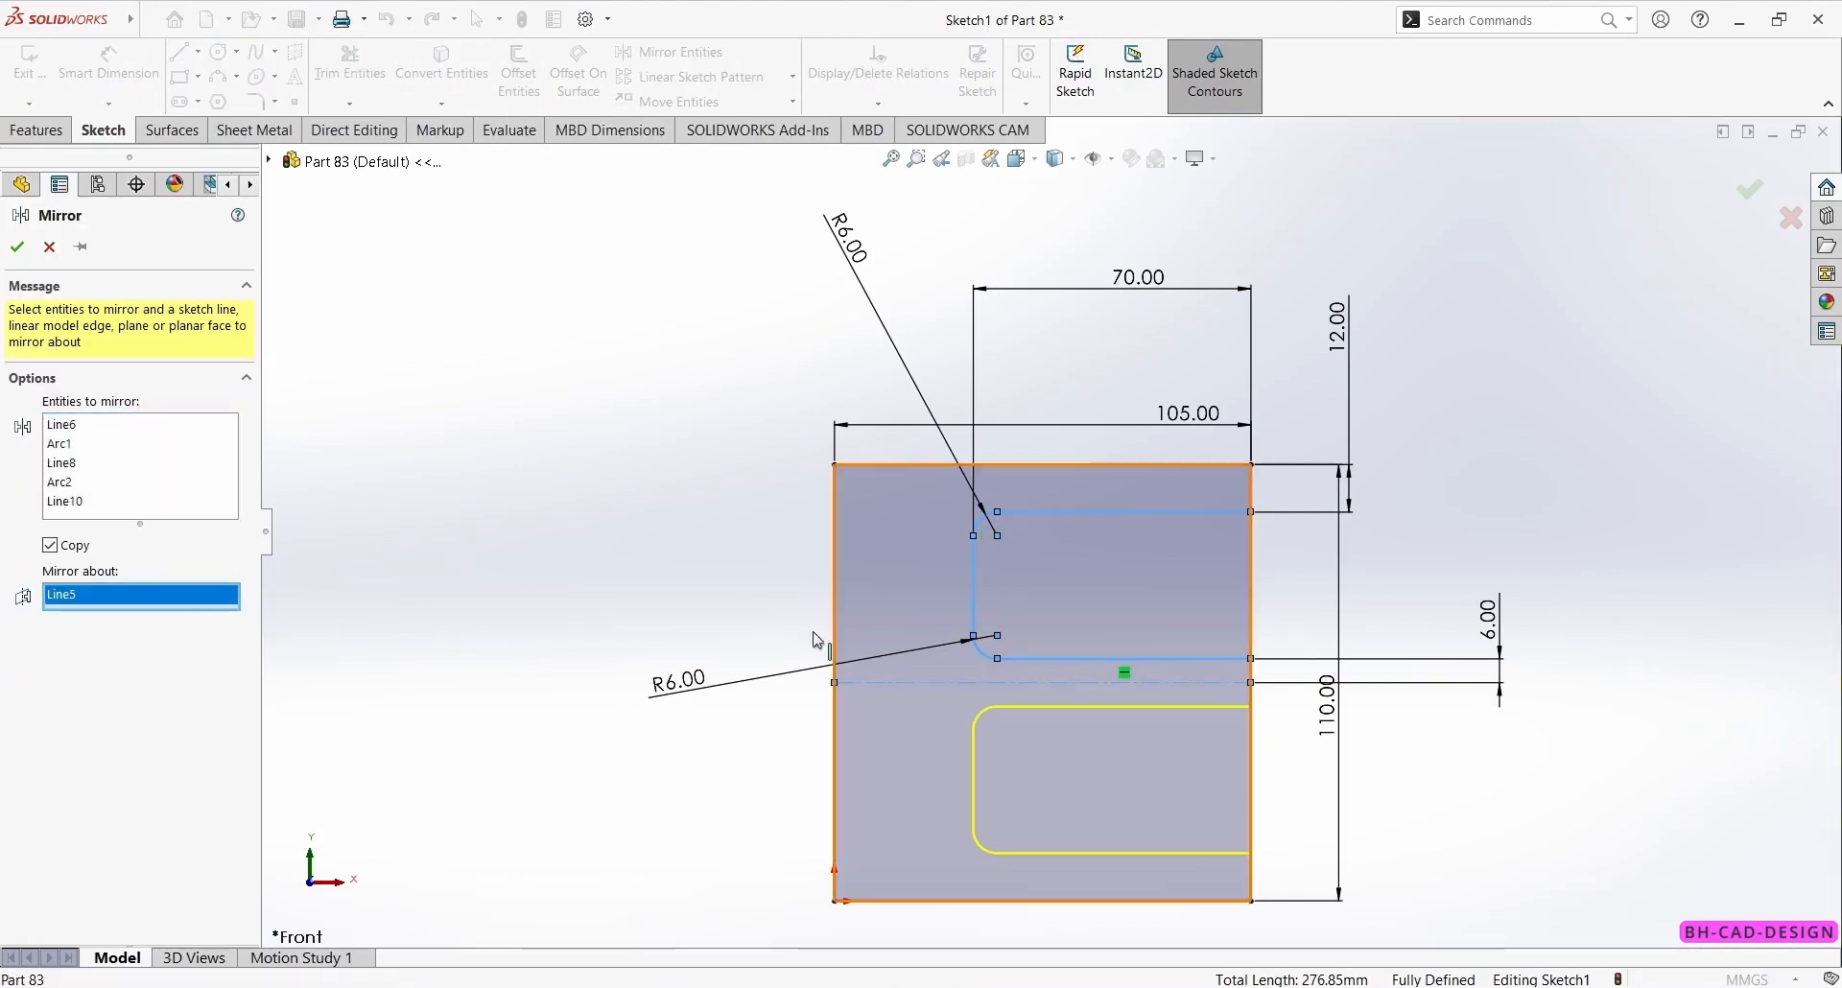
click(15, 248)
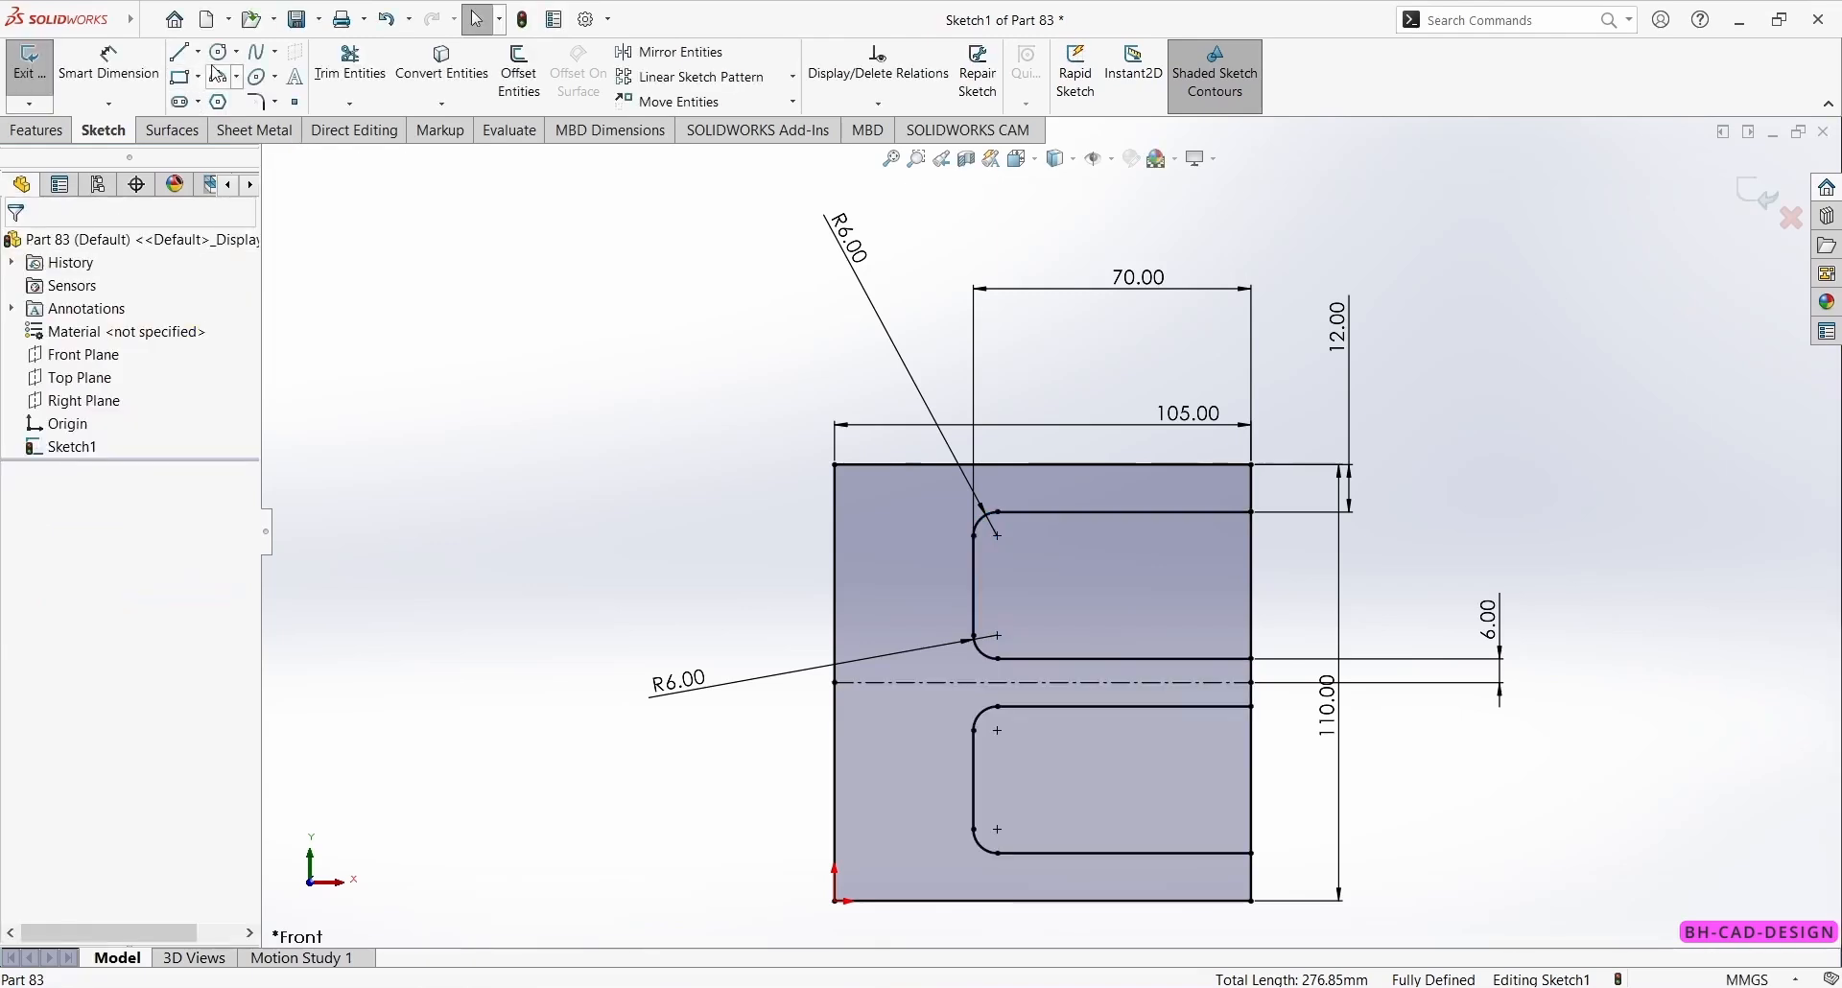
- Sketch a circle inside the upper pocket outline and set its diameter to 16 mm
click(220, 51)
click(1123, 582)
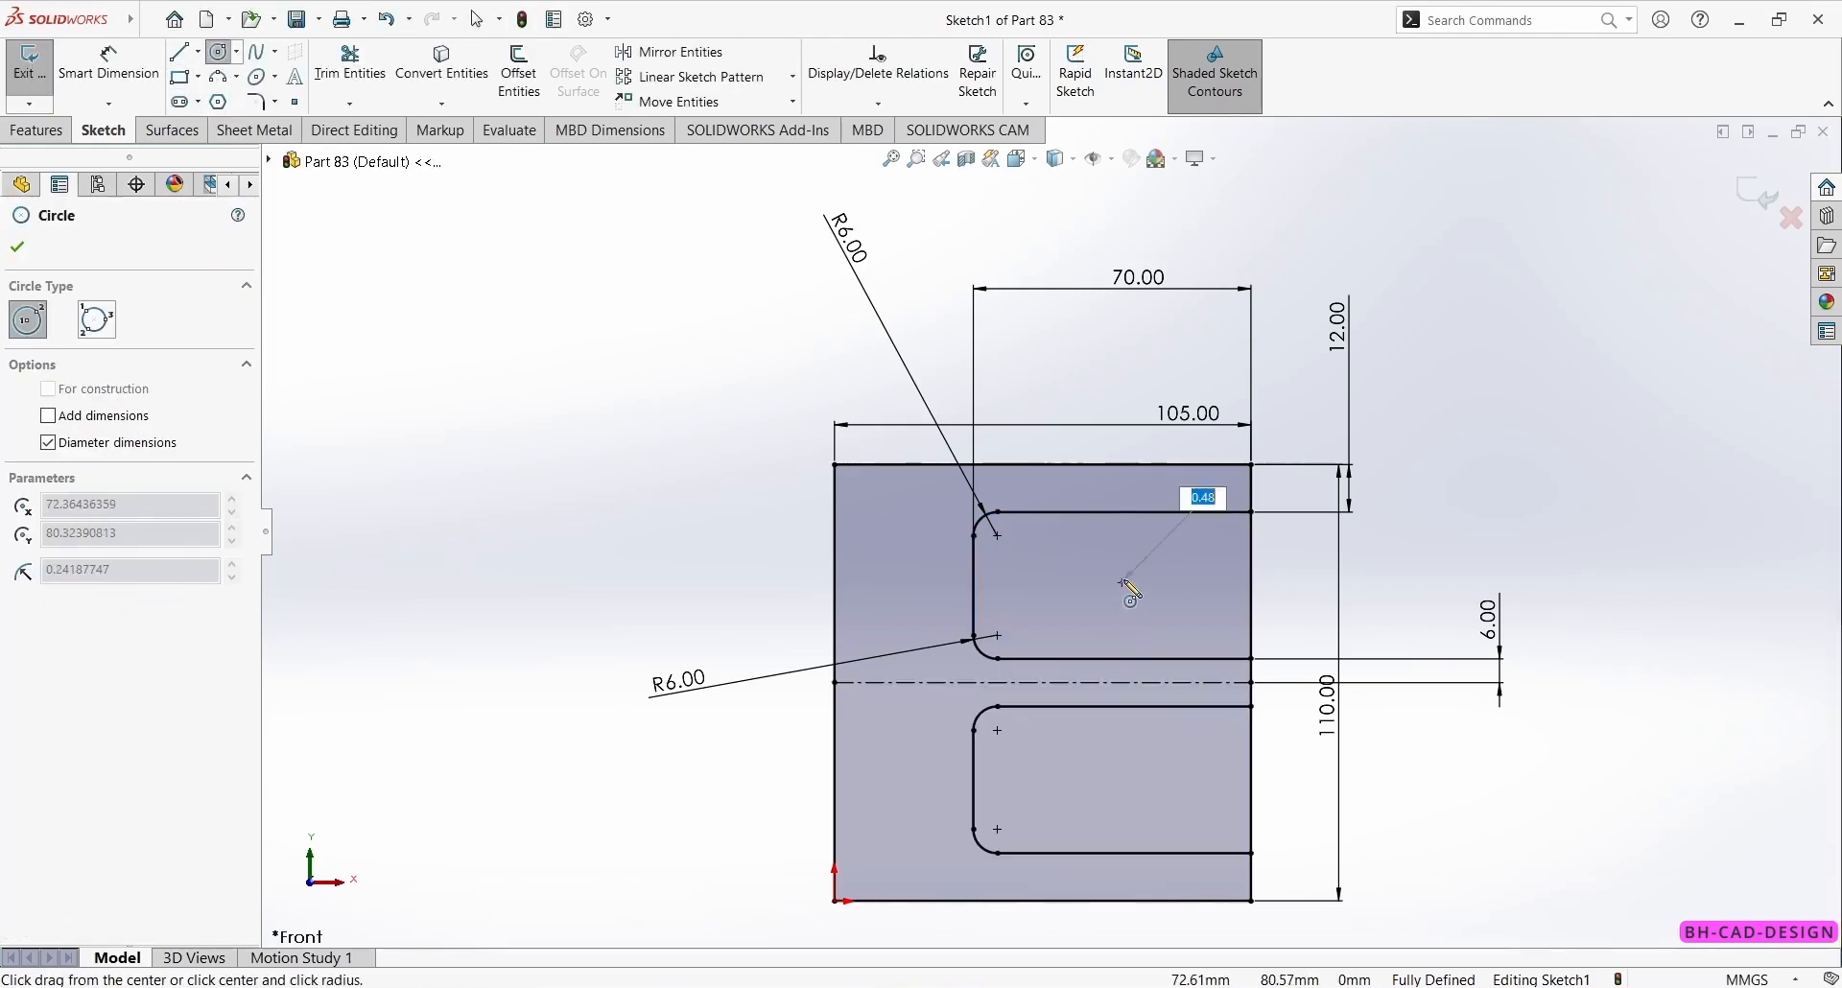
click(1155, 583)
key(d)
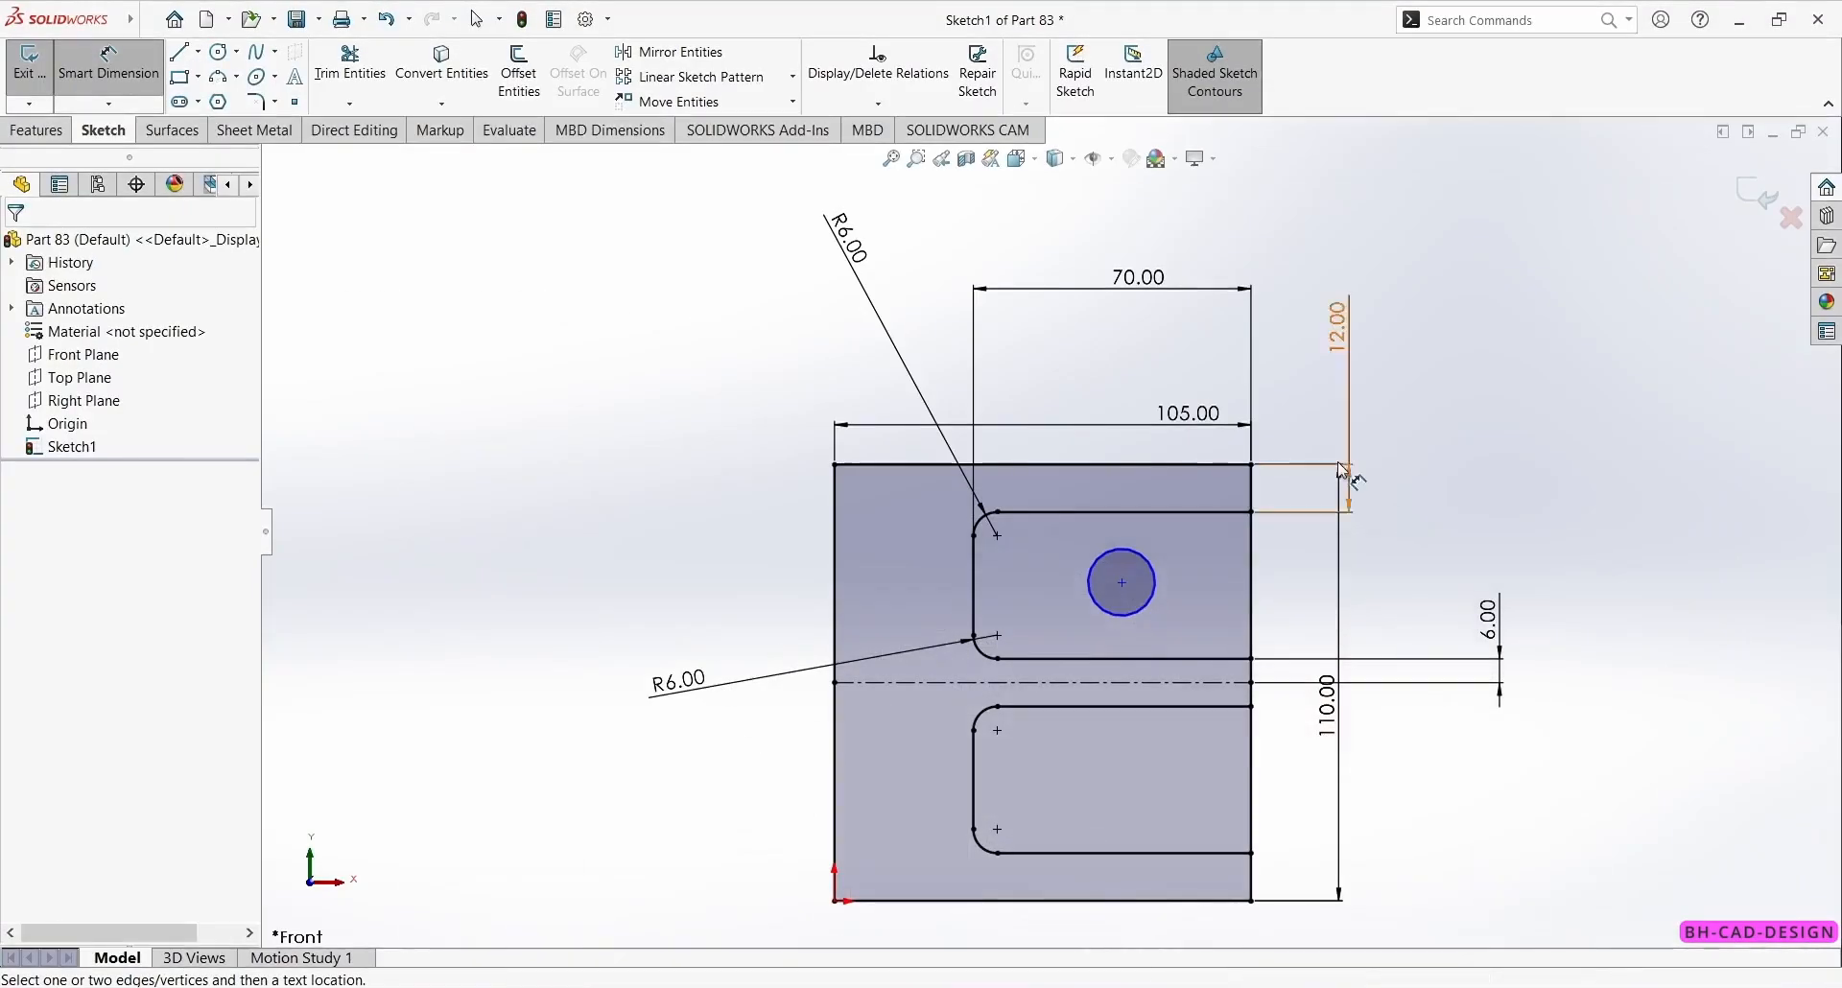
click(1126, 614)
click(1481, 486)
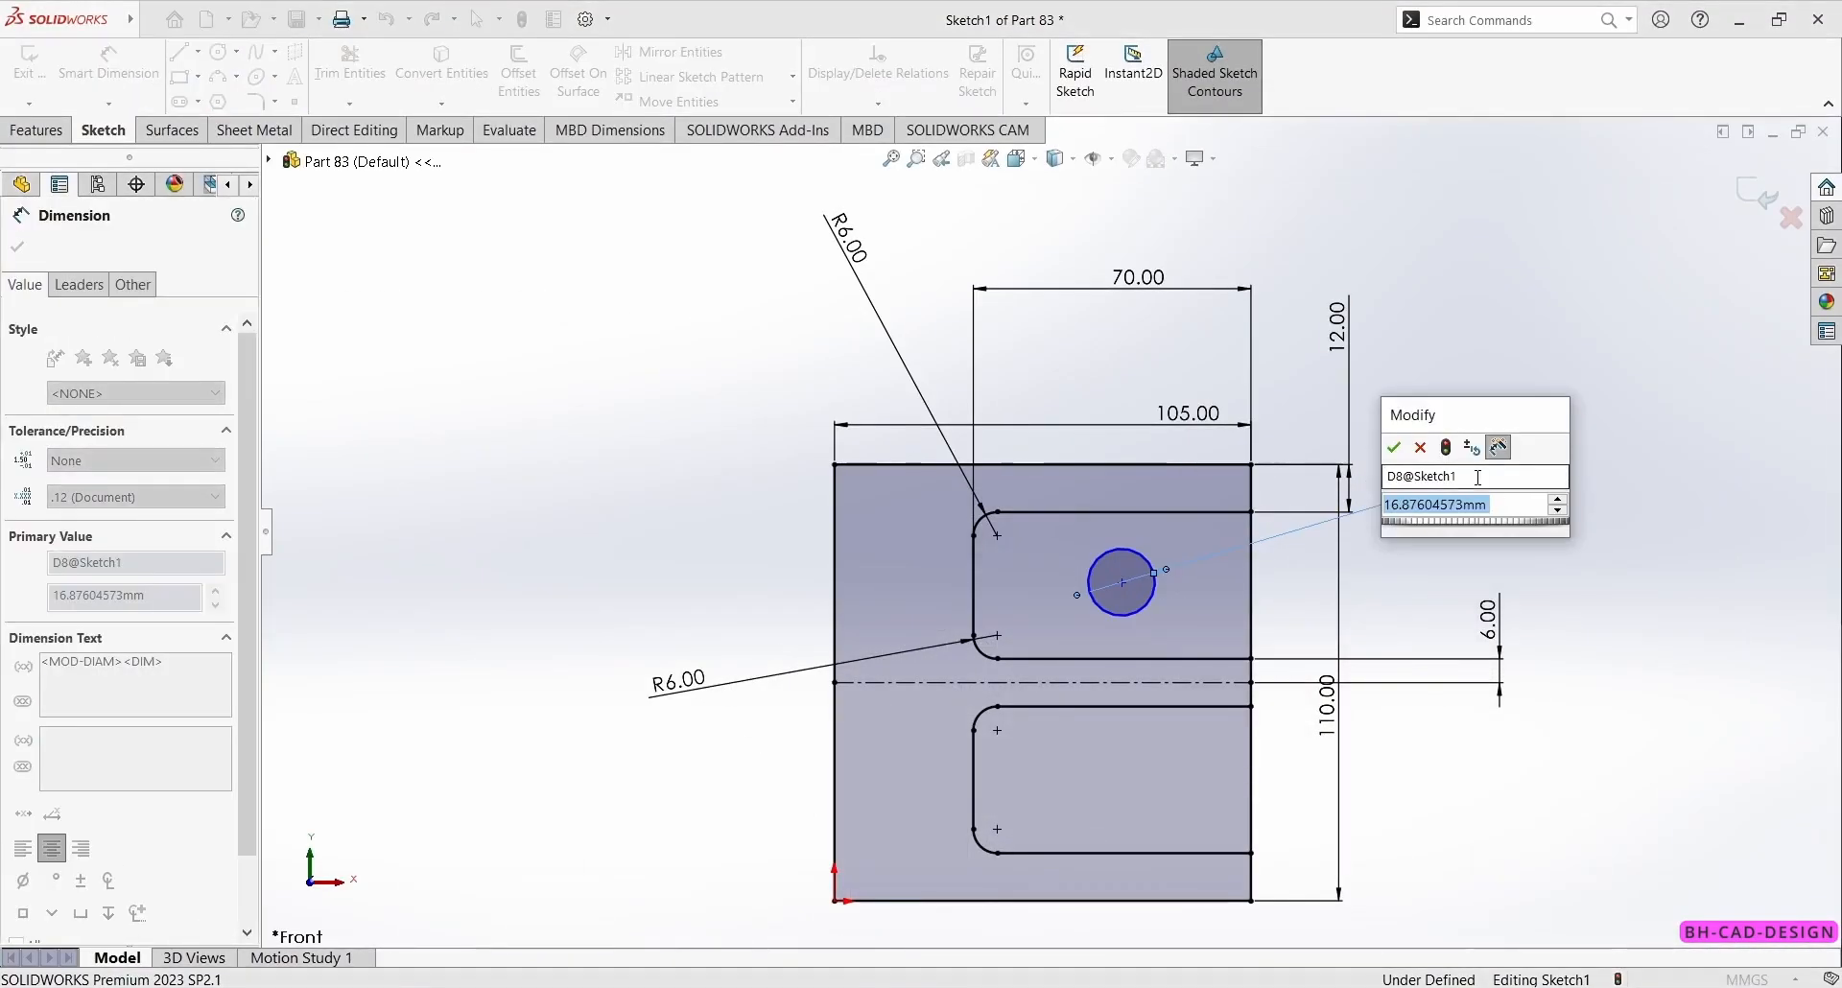
text(16)
key(Return)
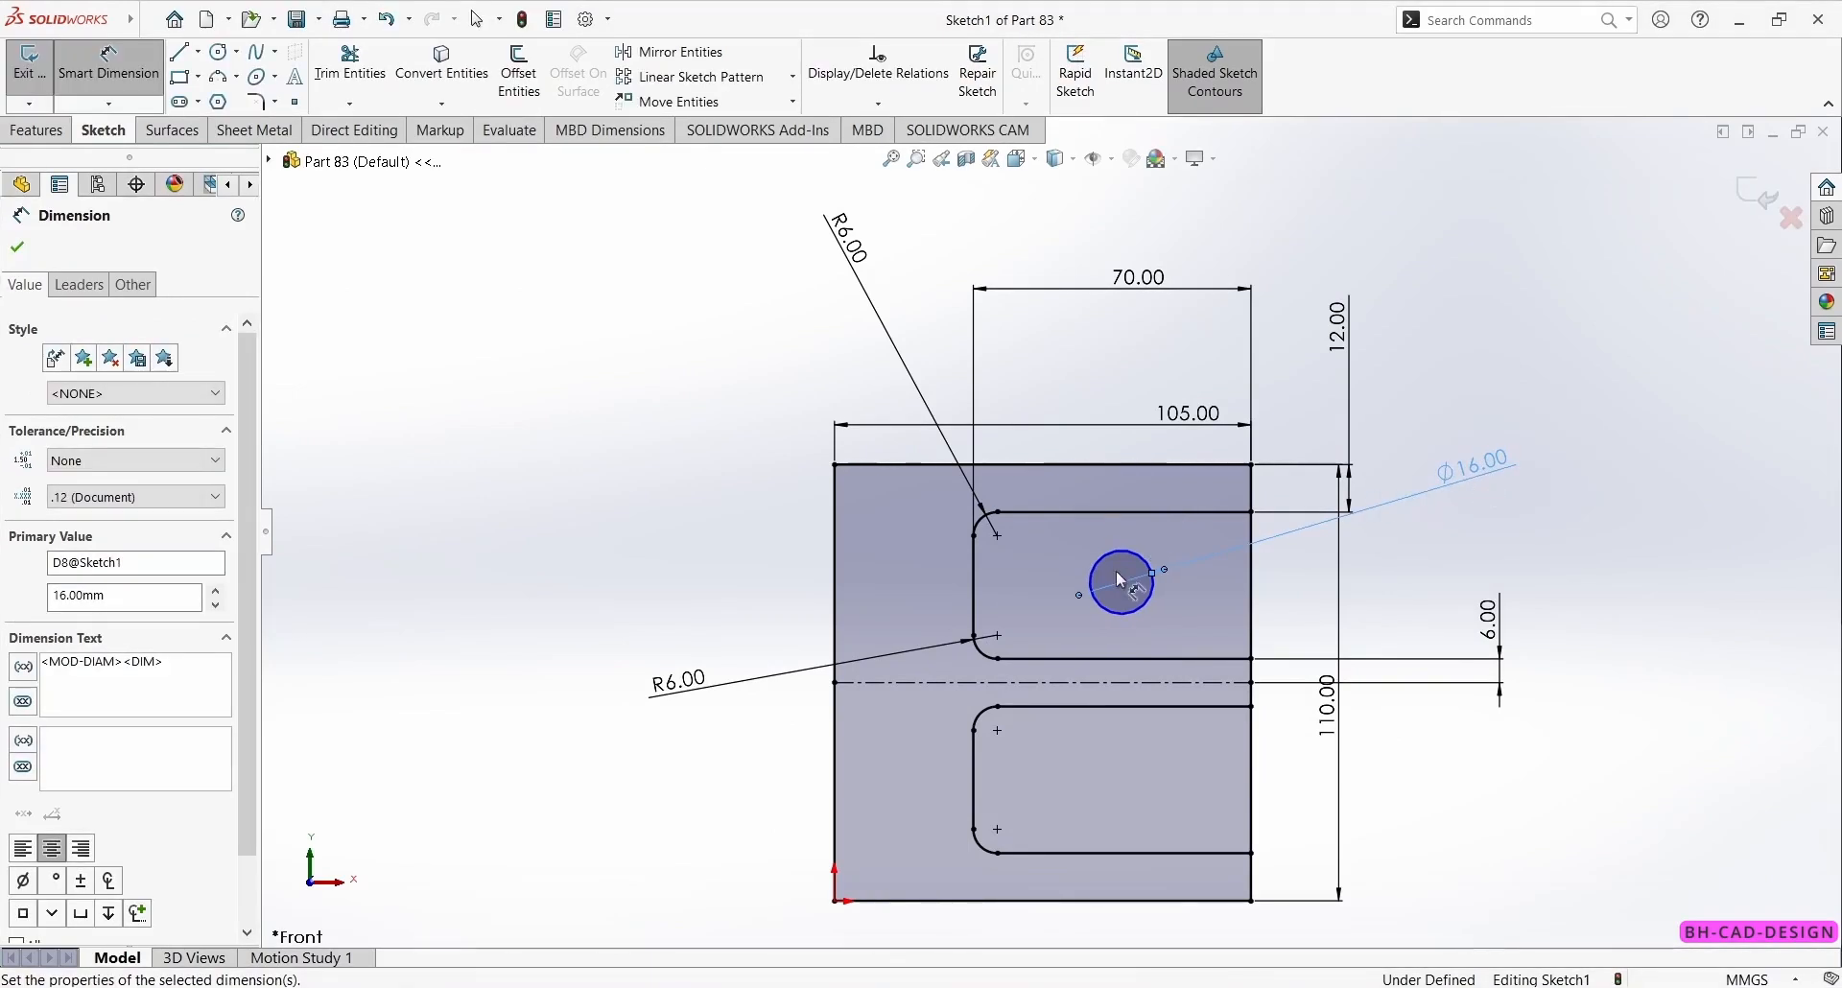
- Dimension the circle's center 32 mm from the rectangle's right edge
click(1146, 606)
click(1251, 575)
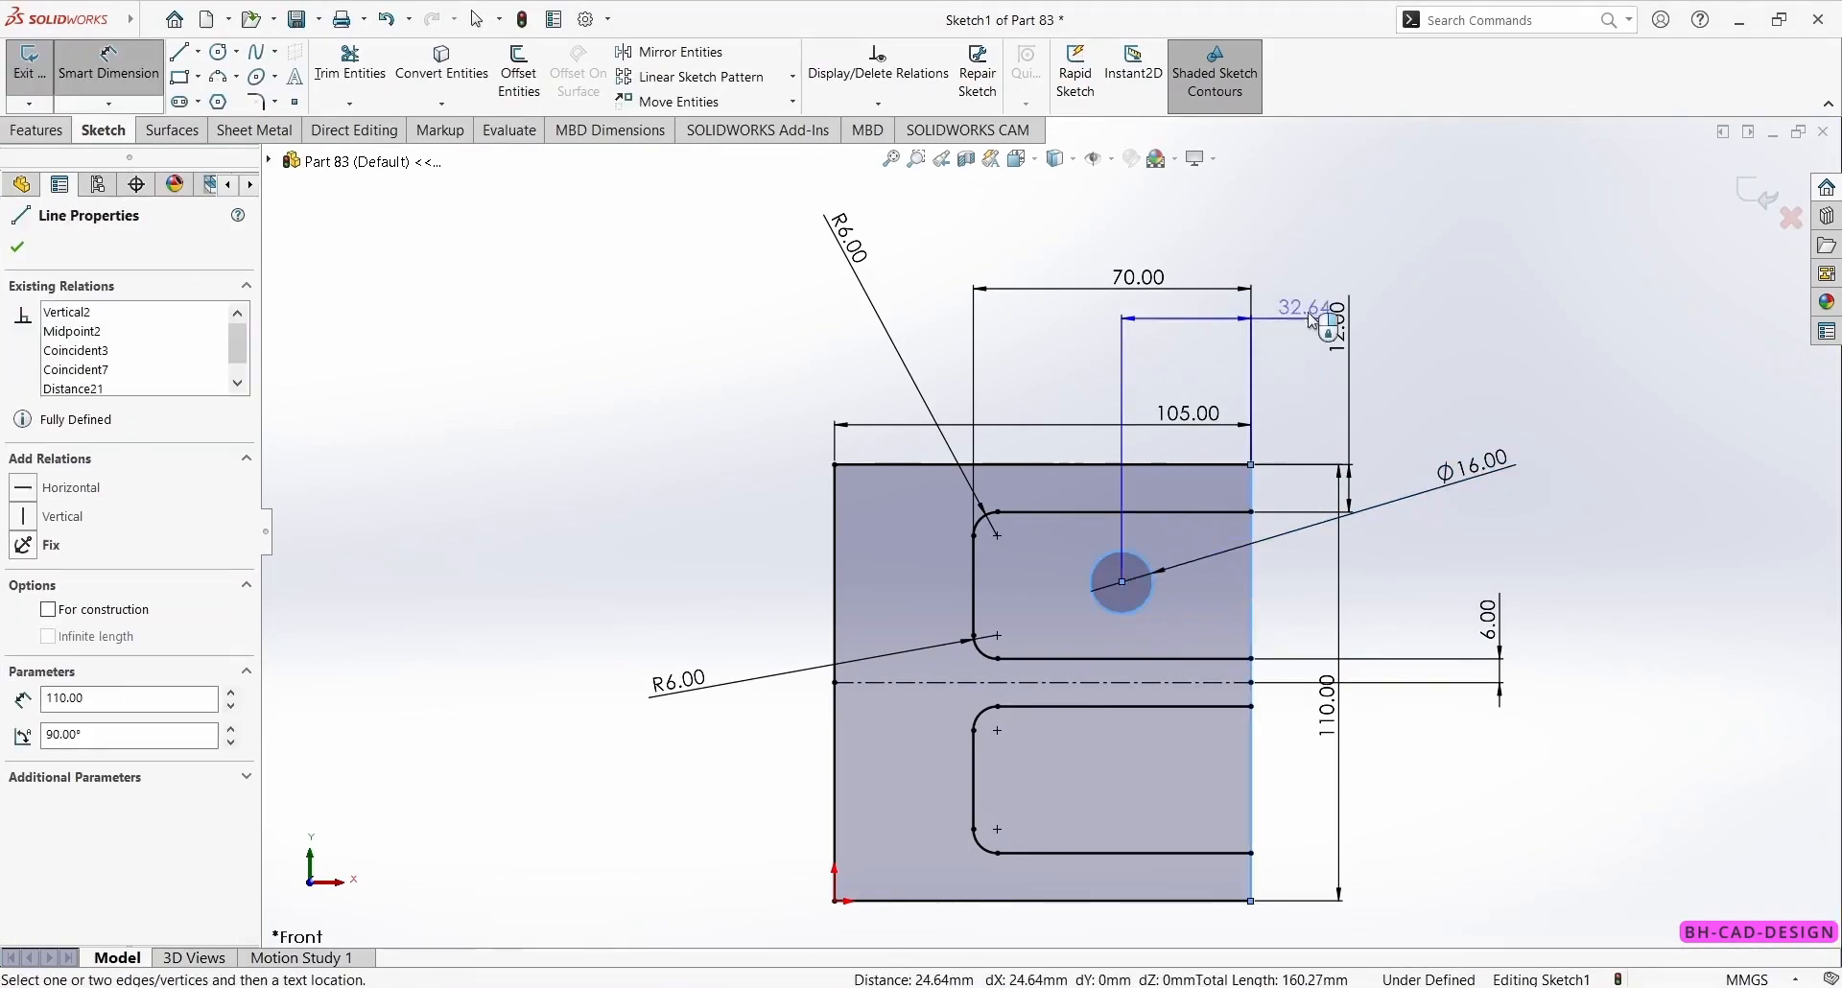
click(1326, 249)
text(32)
key(Return)
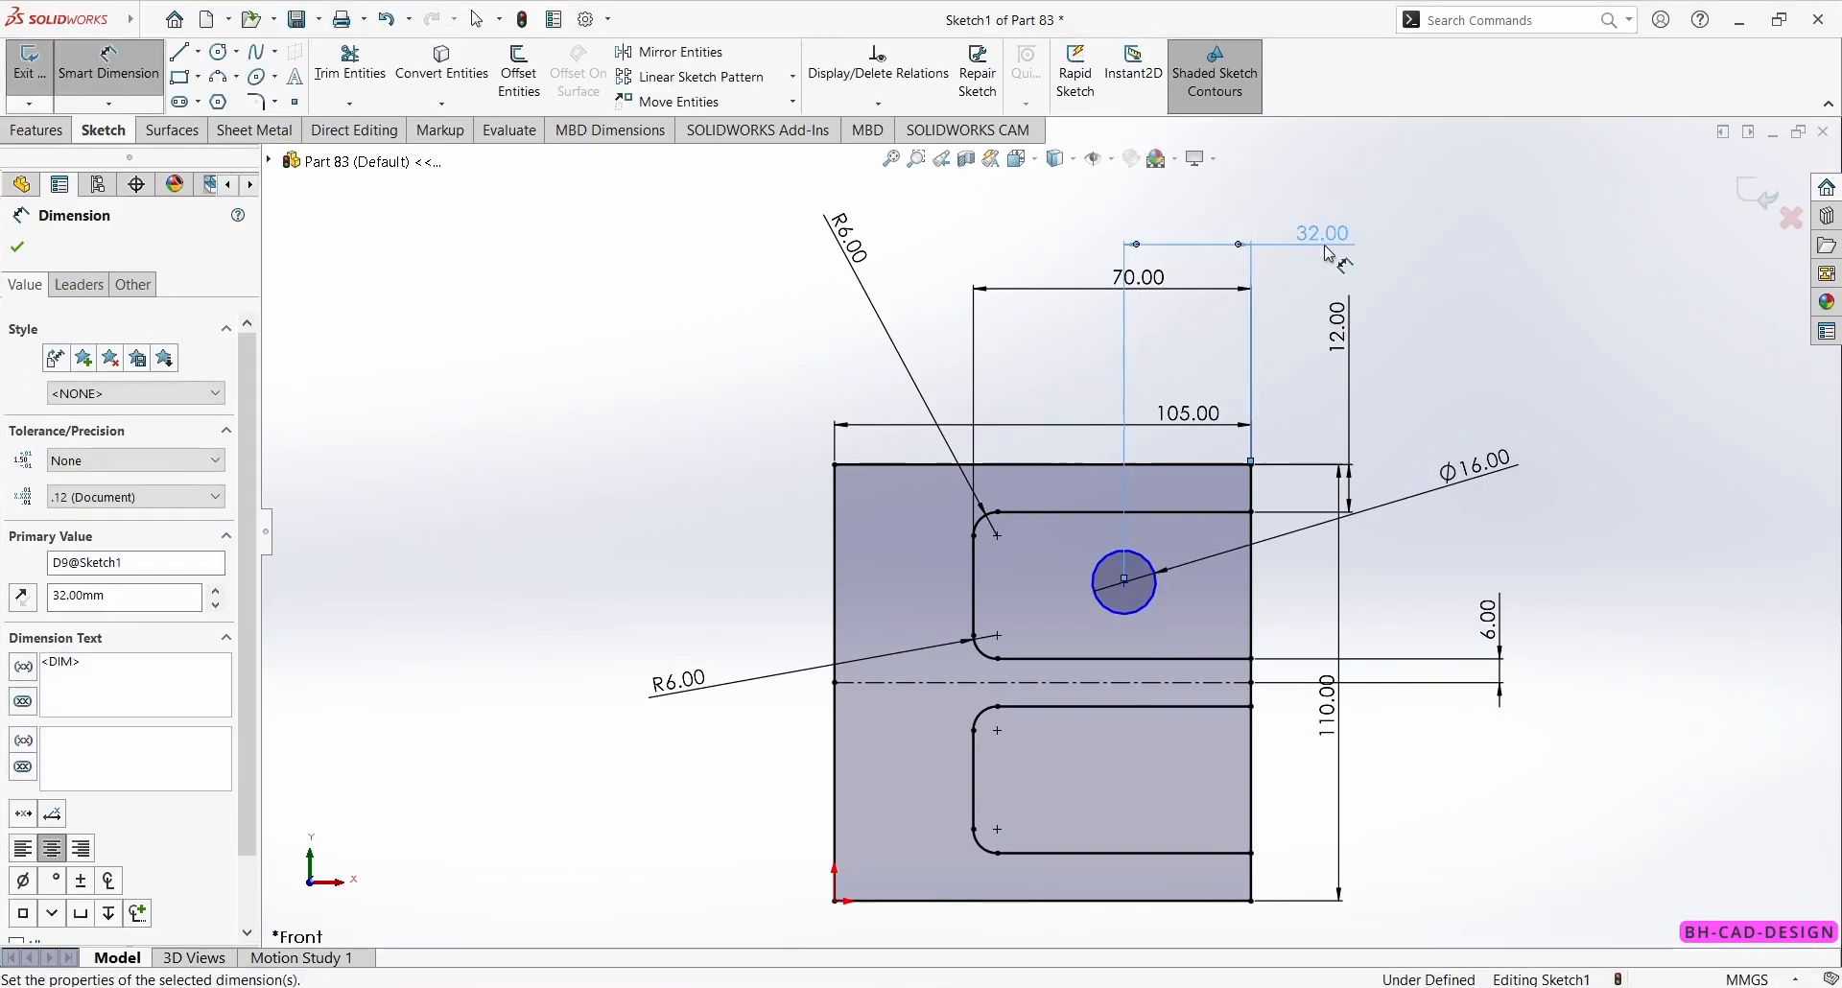
- Check the reference drawing and dimension the circle's center 30 mm below the rectangle's top edge
key(alt+Tab)
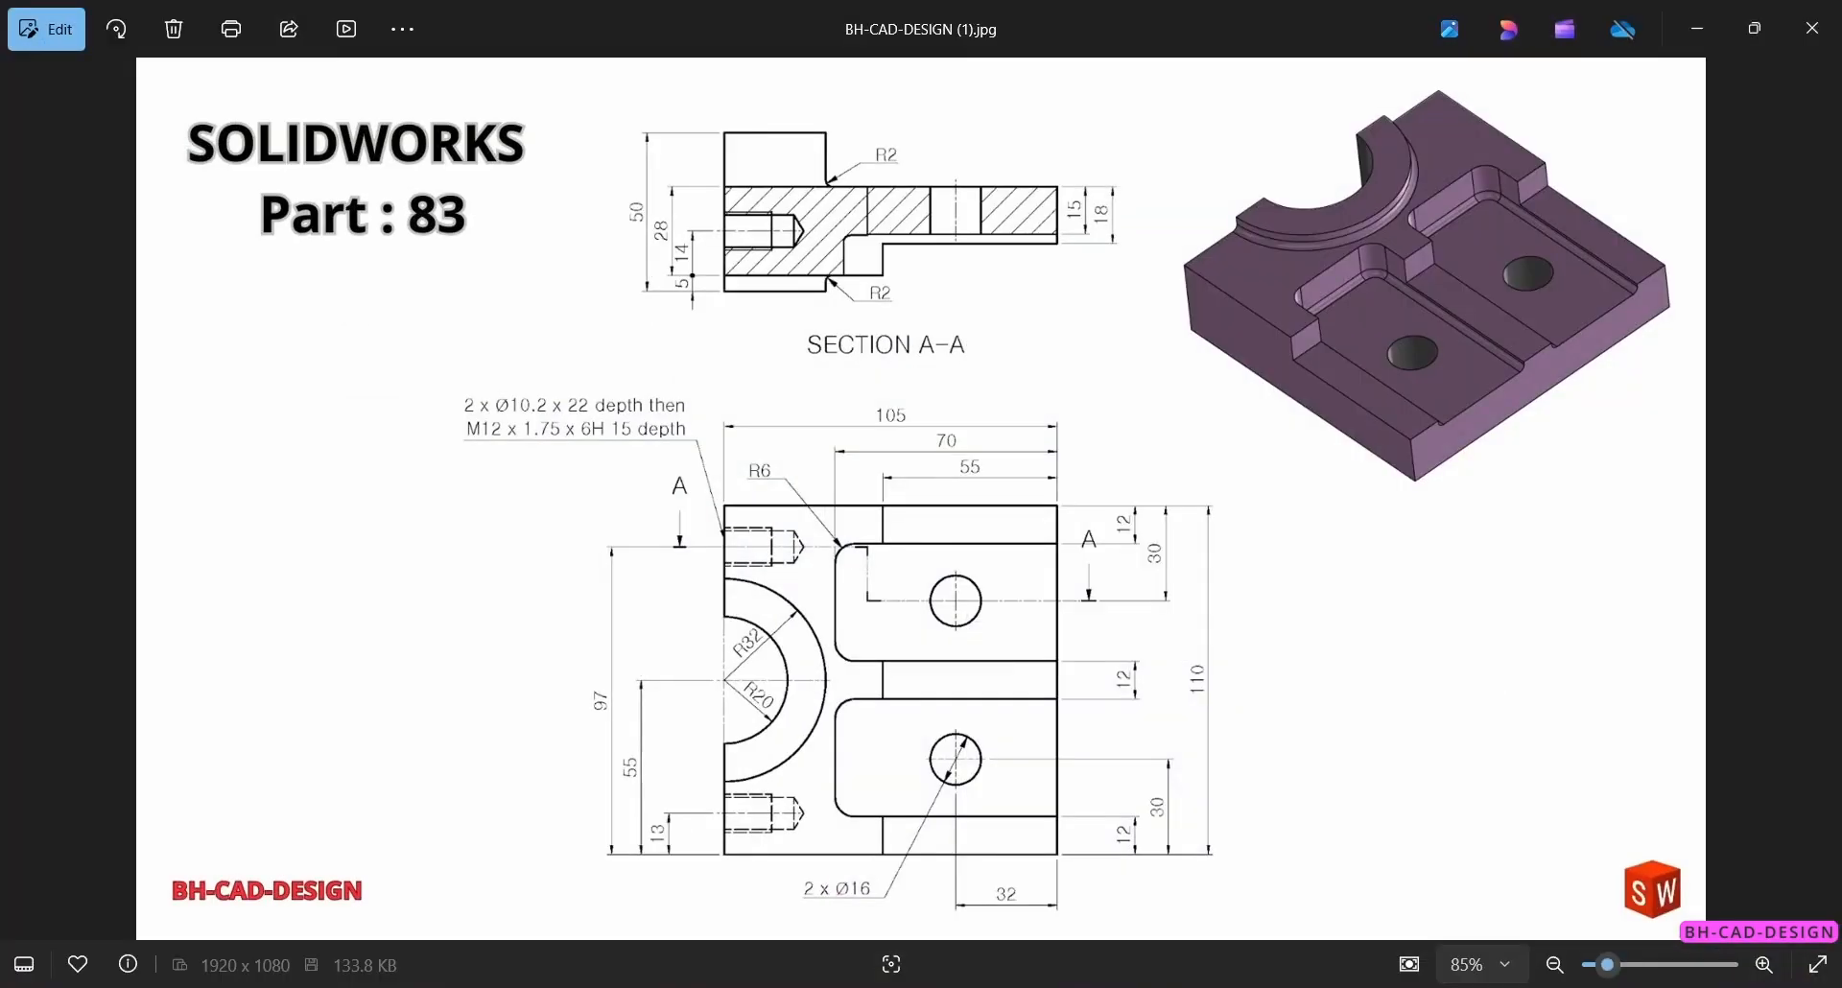
key(alt+Tab)
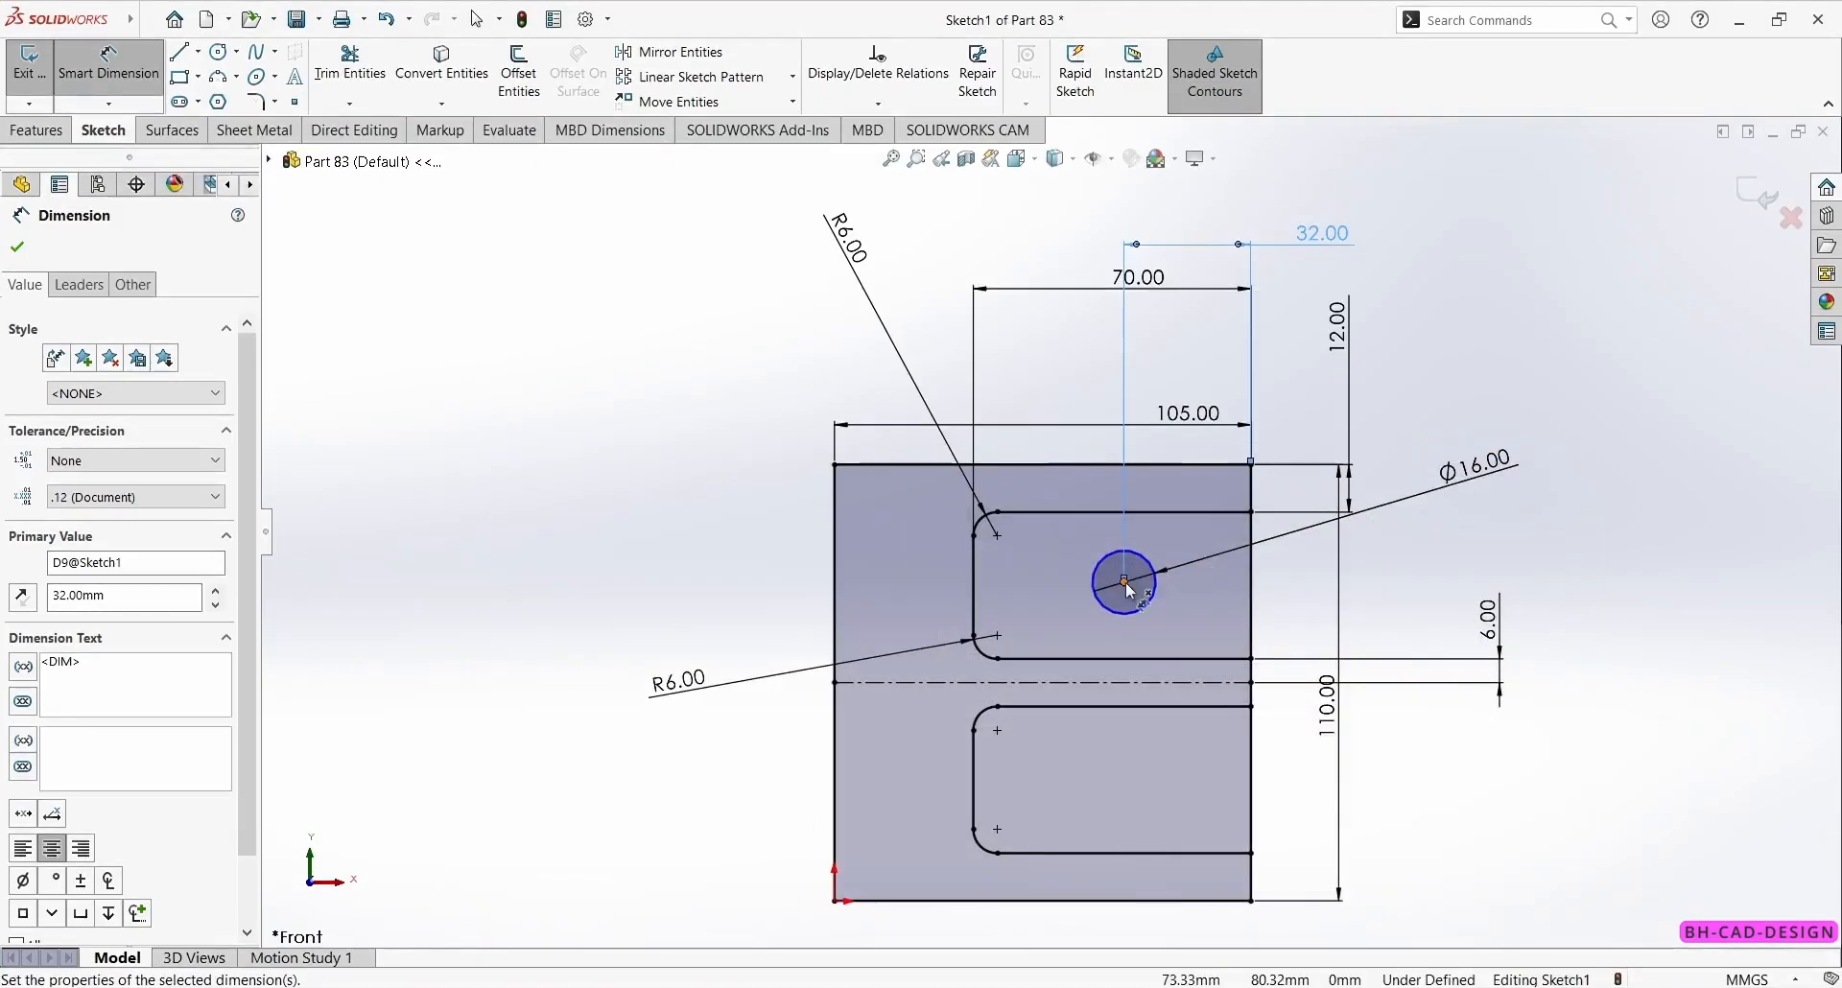
click(1125, 582)
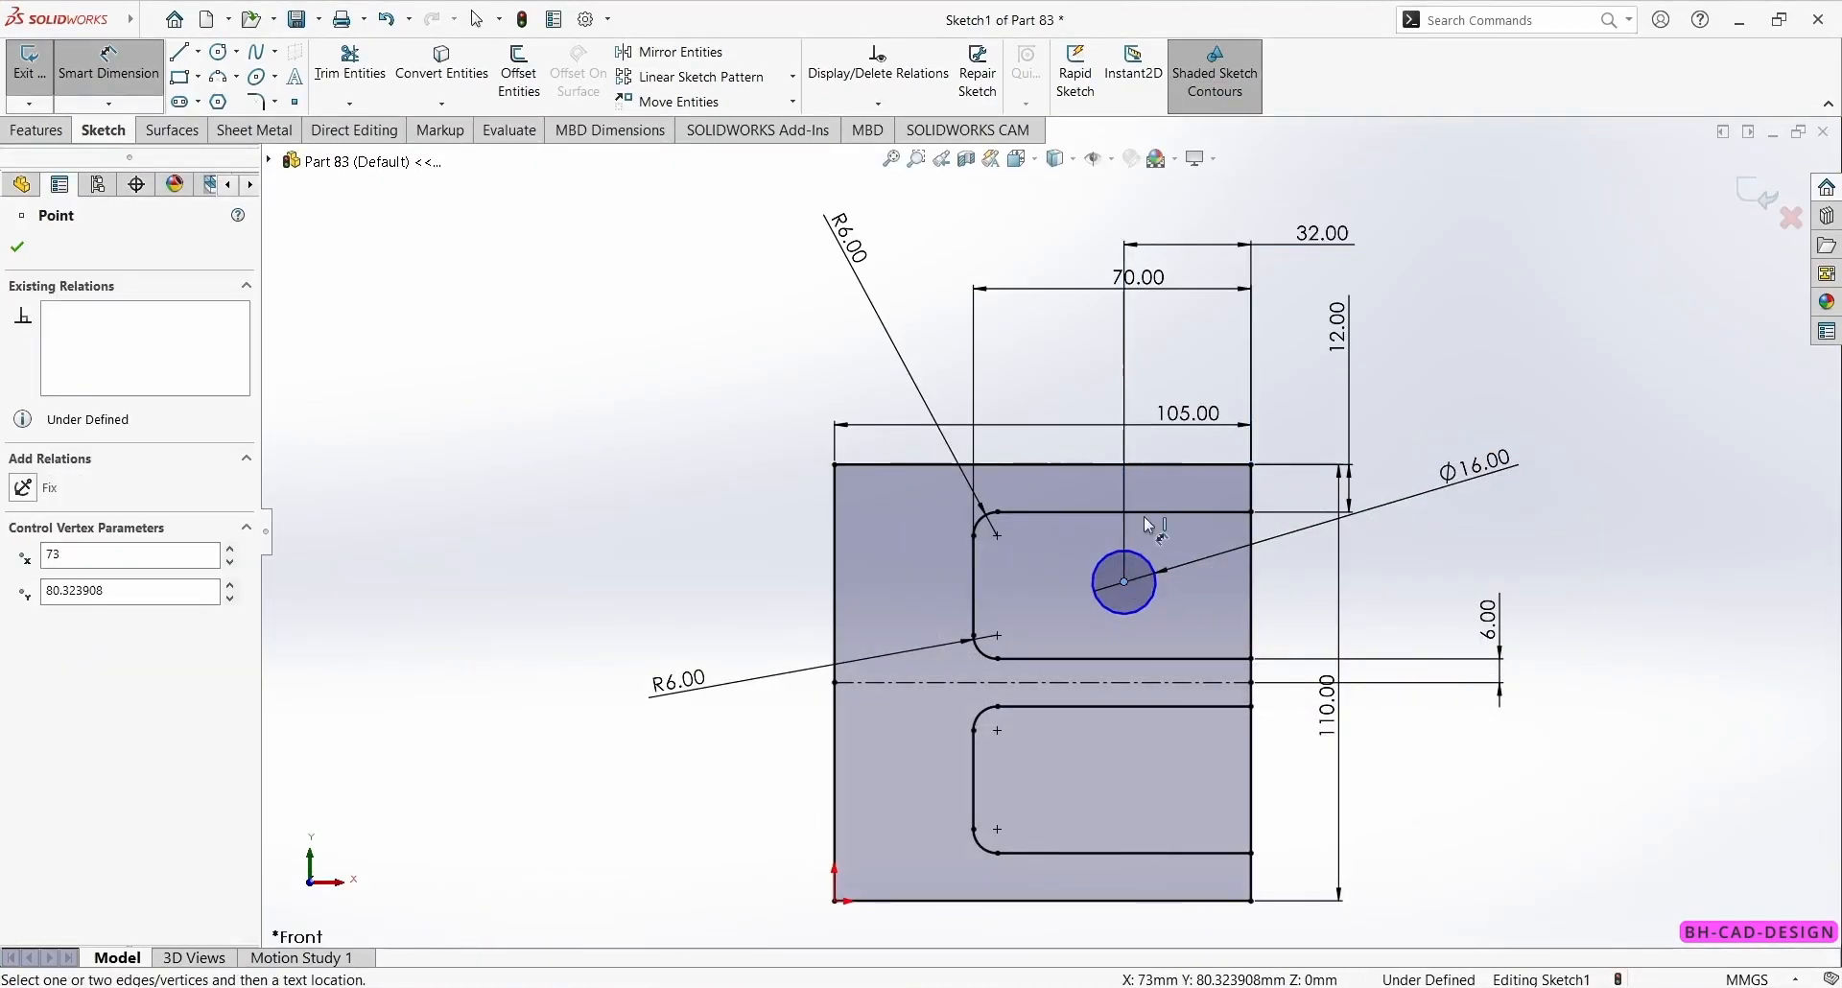
click(1165, 466)
click(1642, 521)
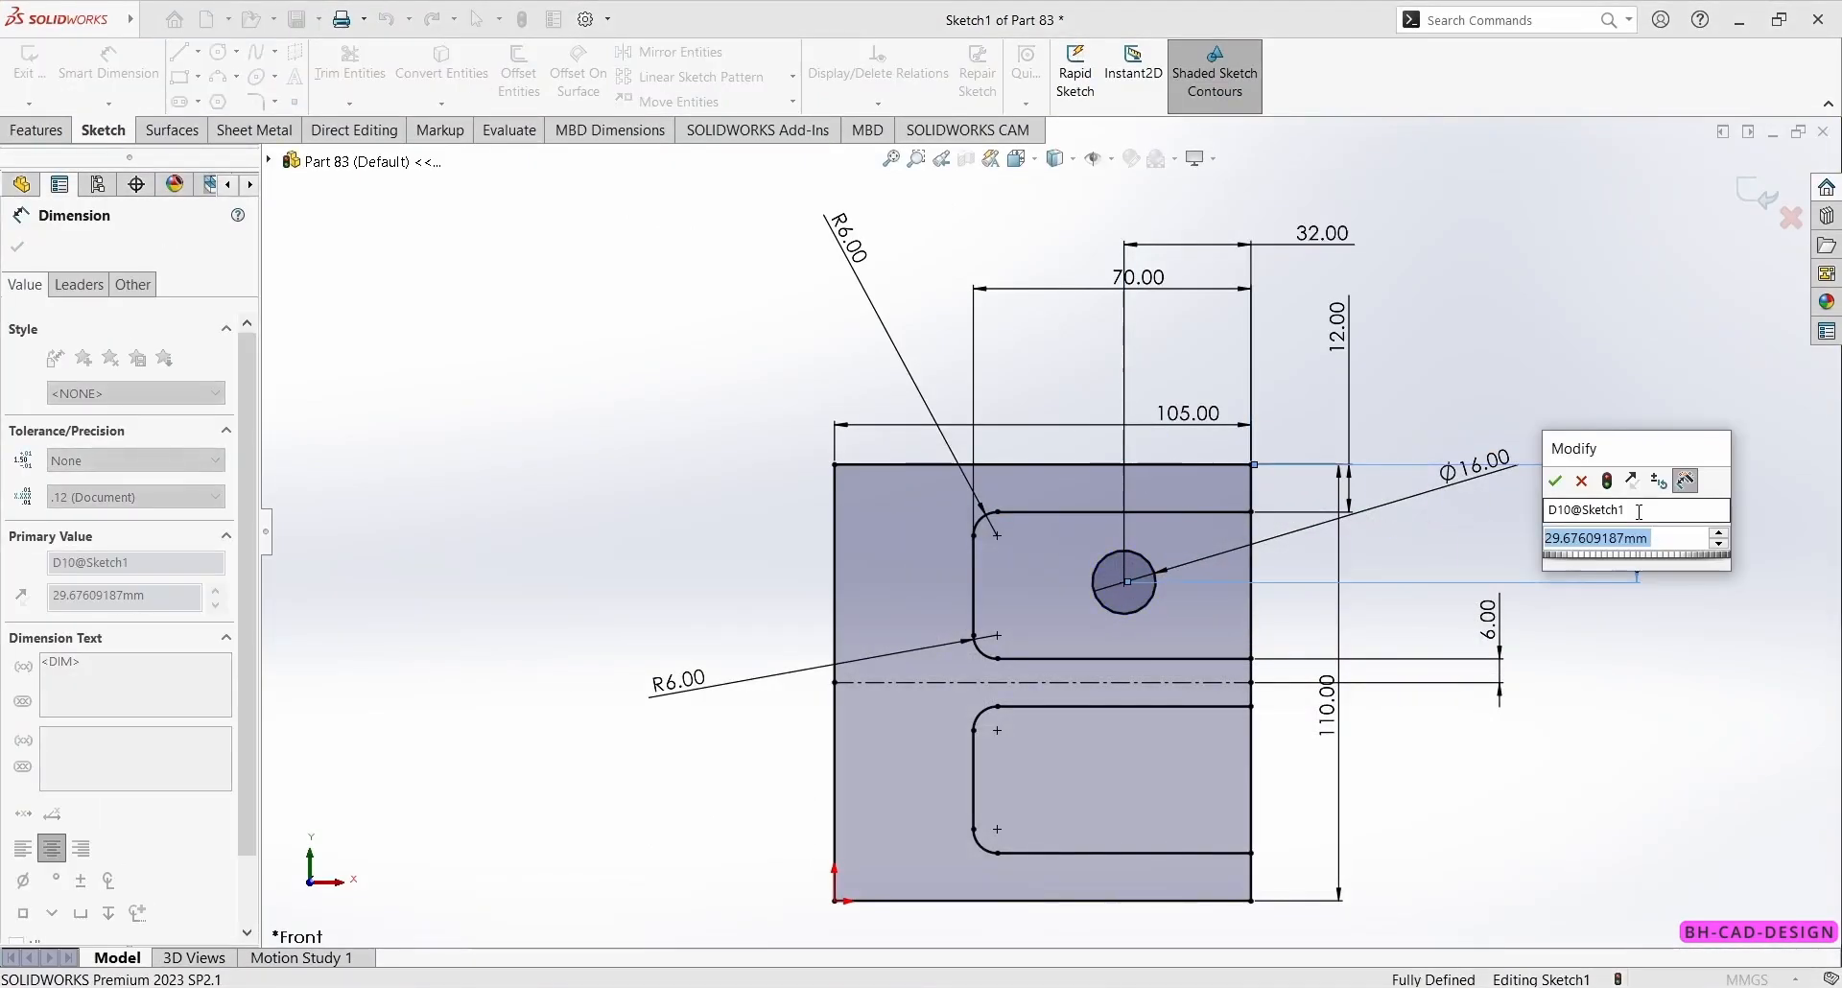
text(30)
key(Return)
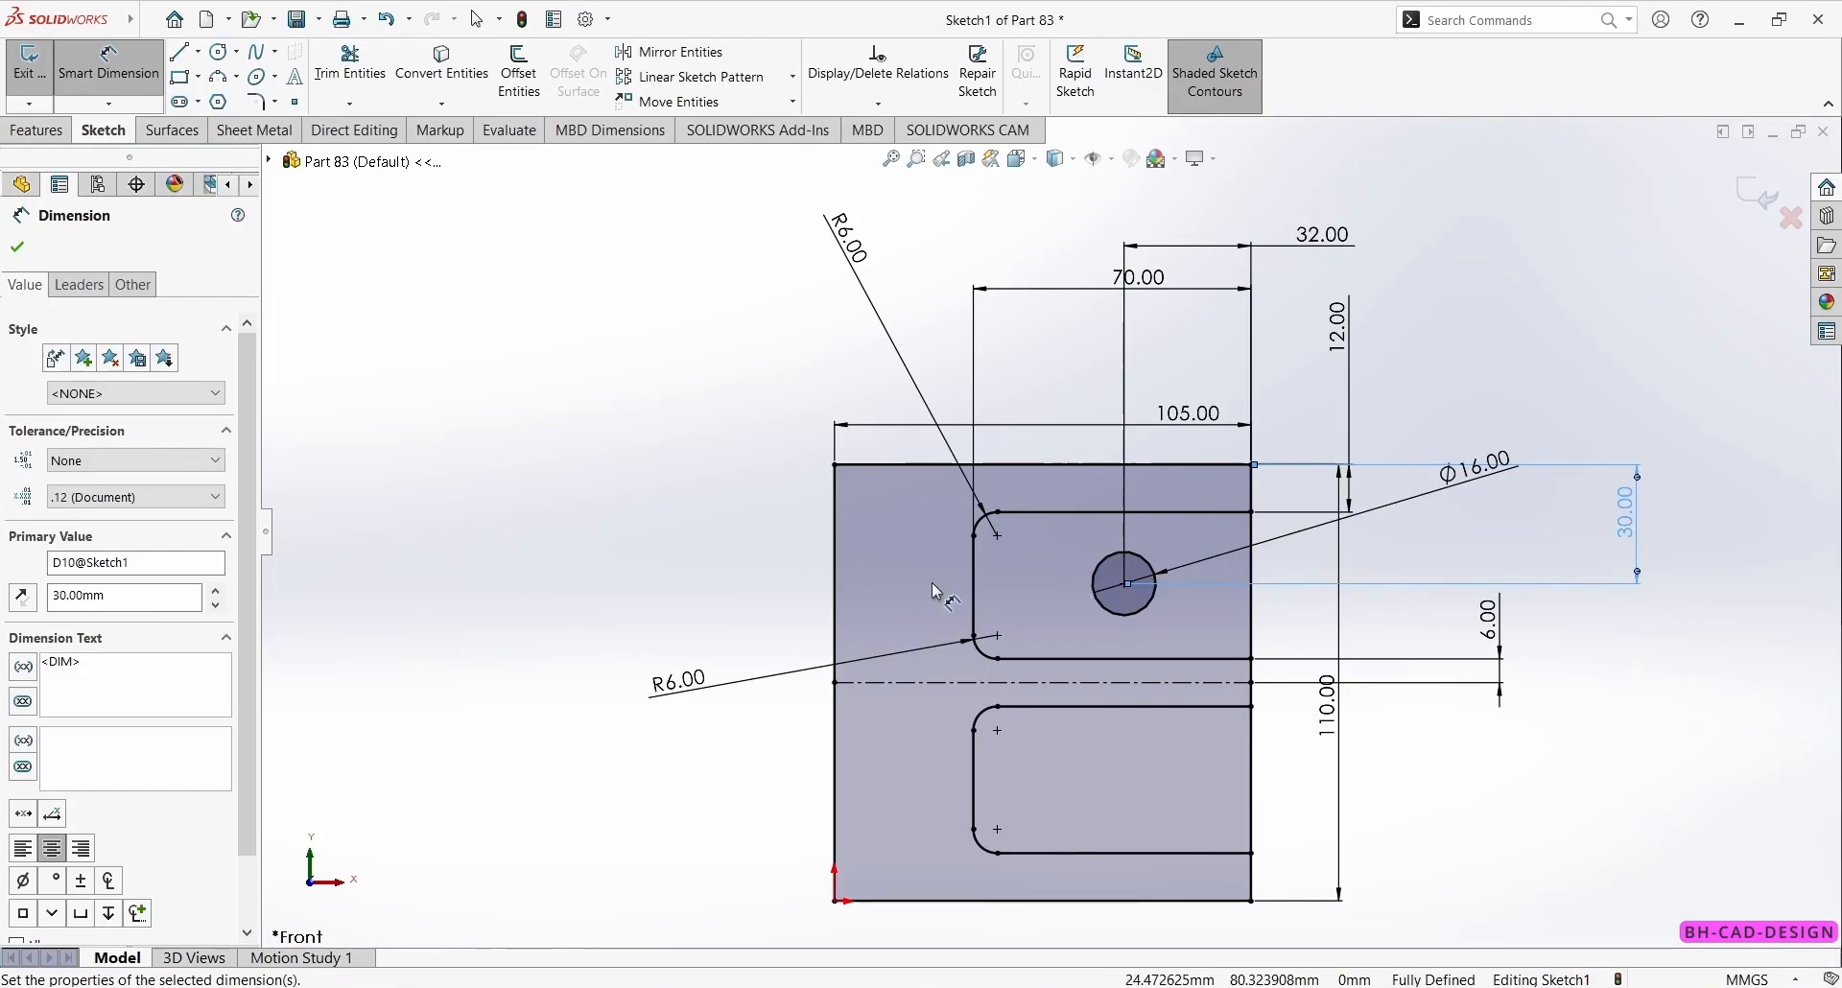
- Mirror the 16 mm circle about the horizontal centerline into the lower pocket outline
key(Escape)
click(1123, 616)
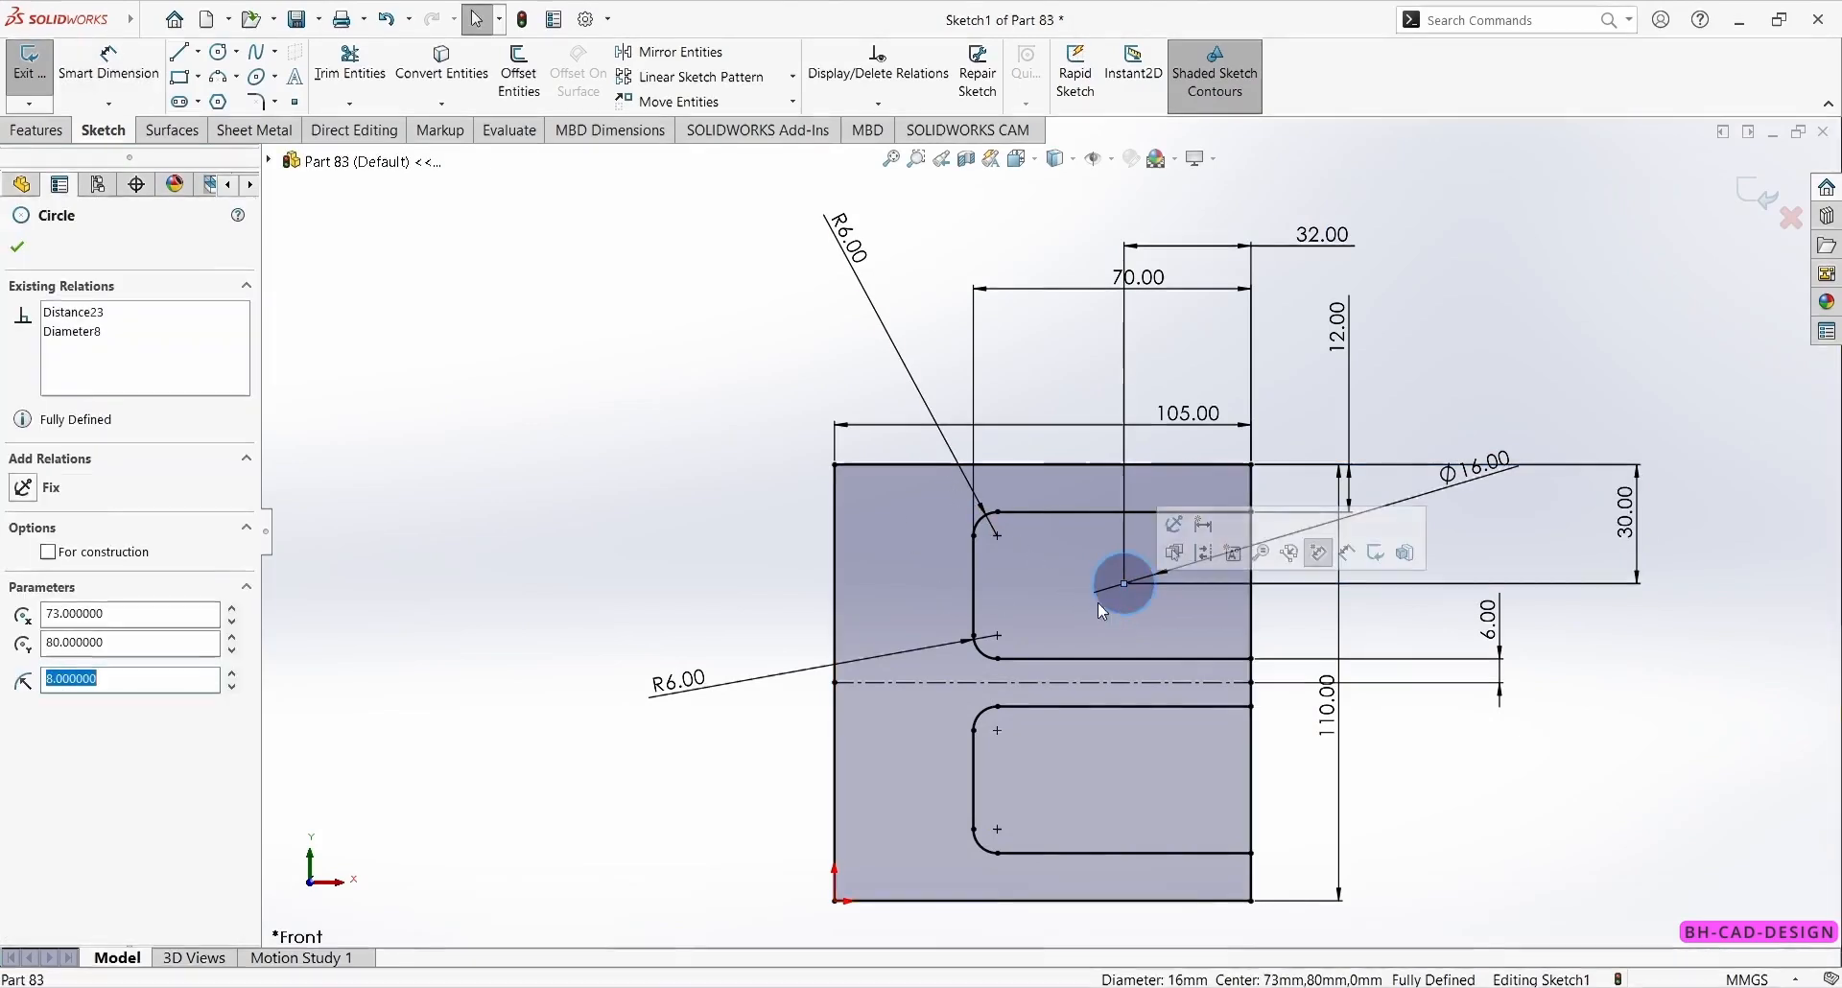
click(676, 55)
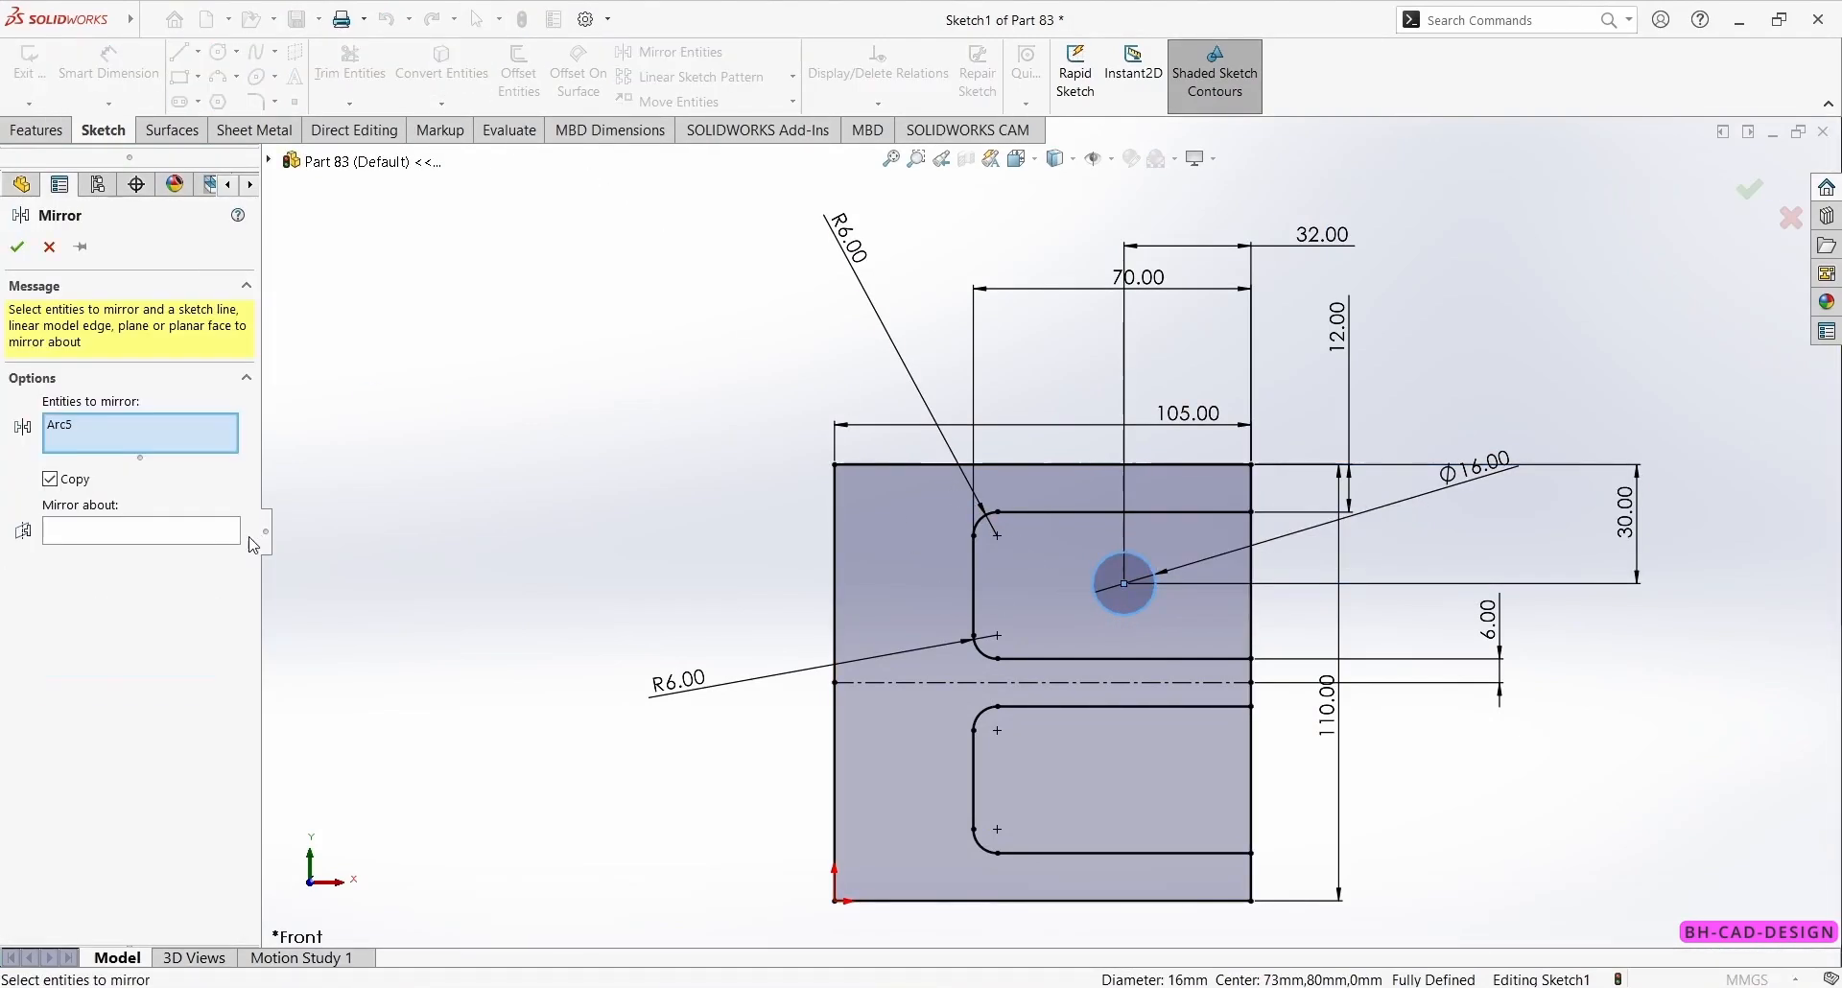
click(192, 532)
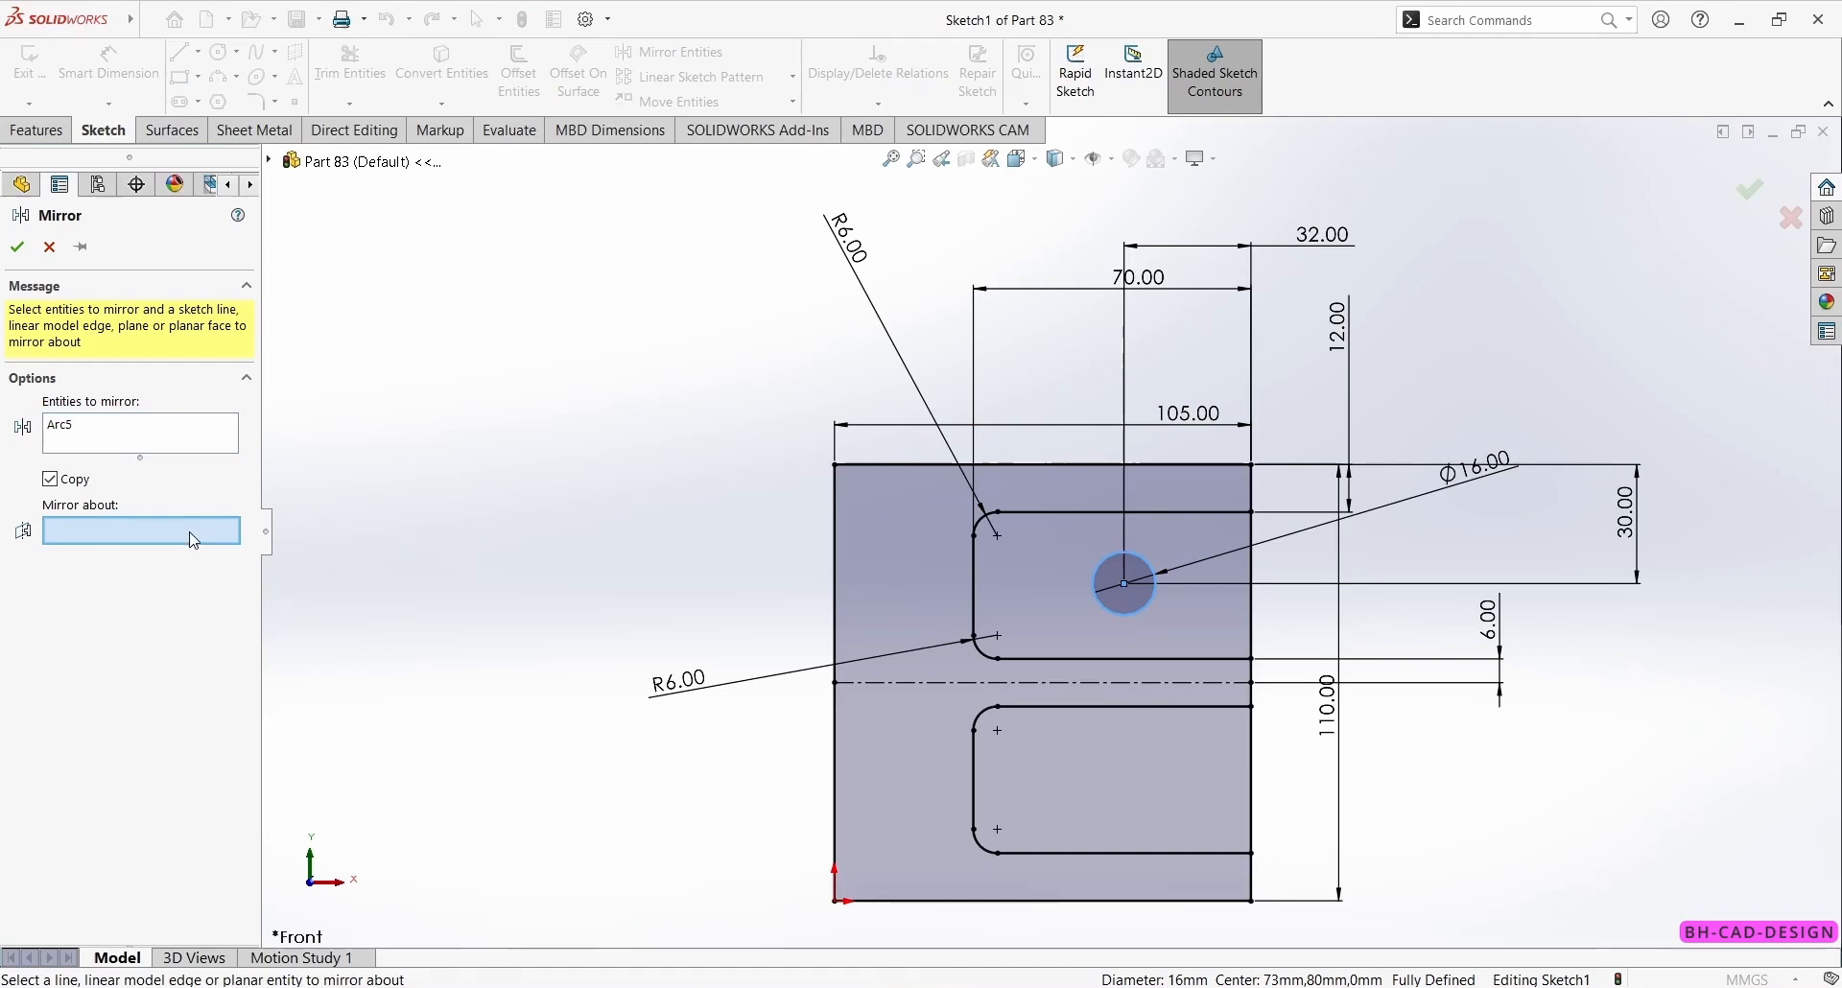
click(931, 682)
click(19, 251)
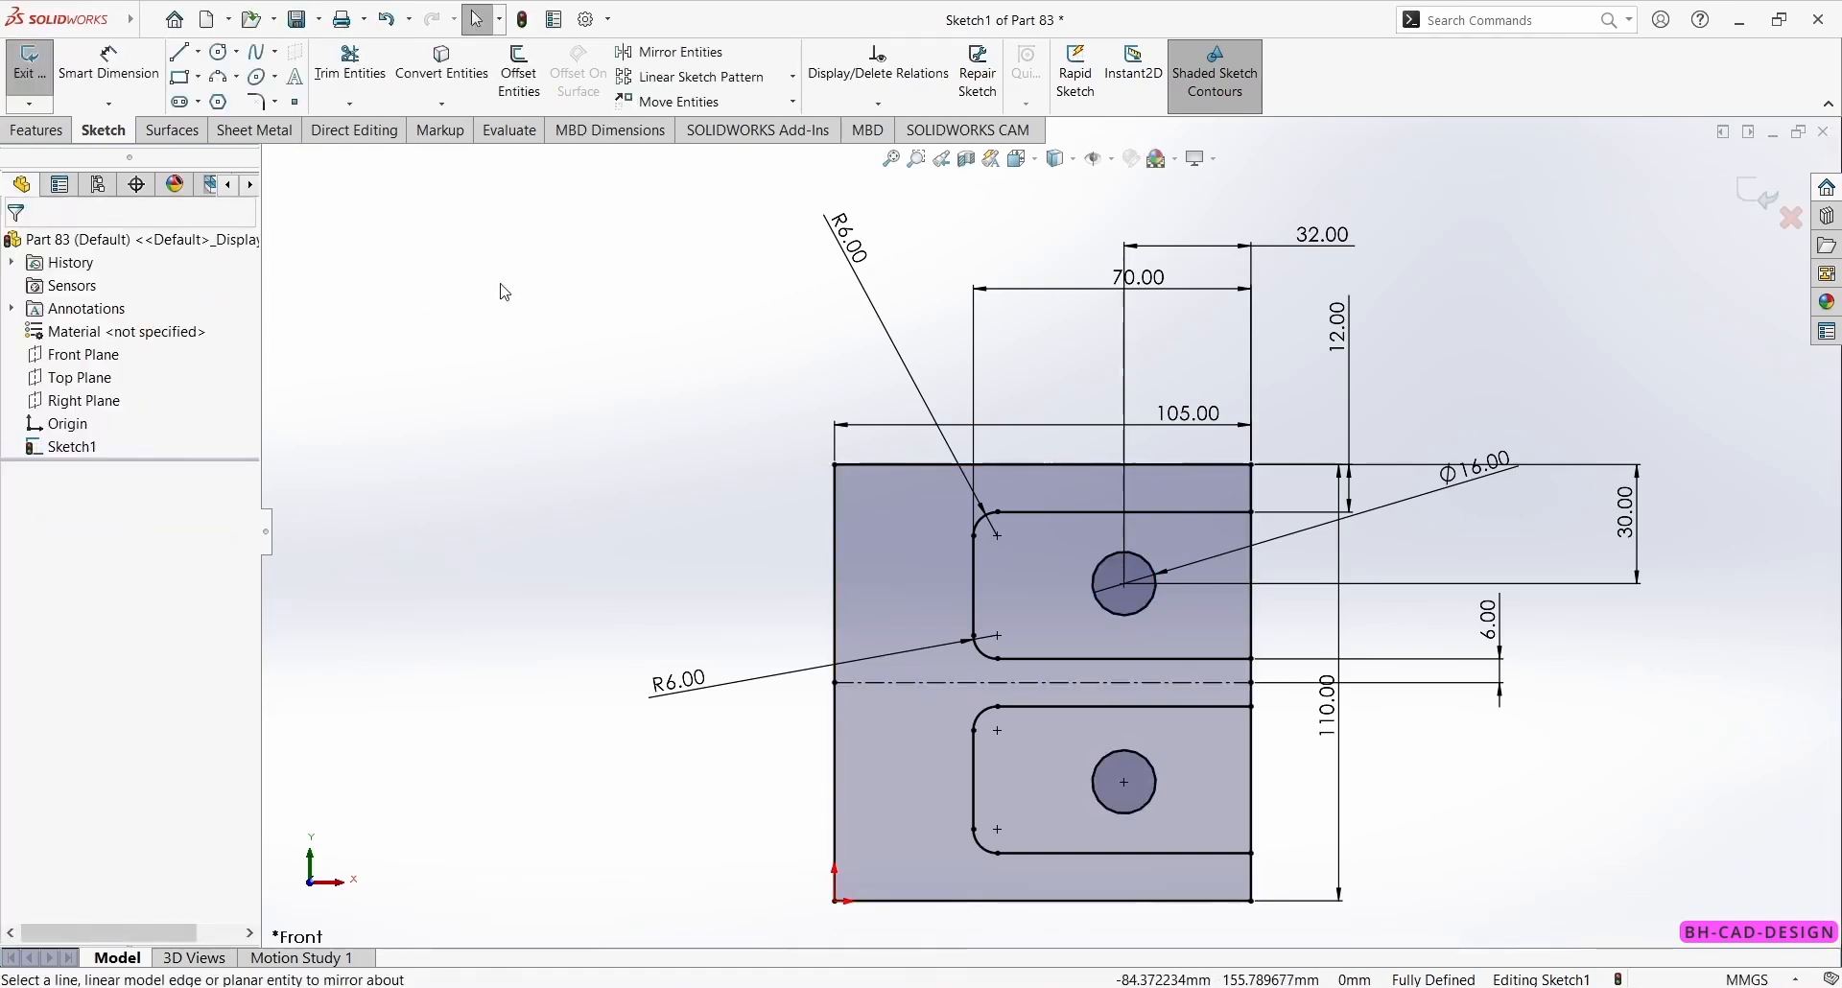
- Sketch two concentric circles about 62 mm and 42 mm in diameter, centered on the midpoint of the rectangle's left edge
key(alt+Tab)
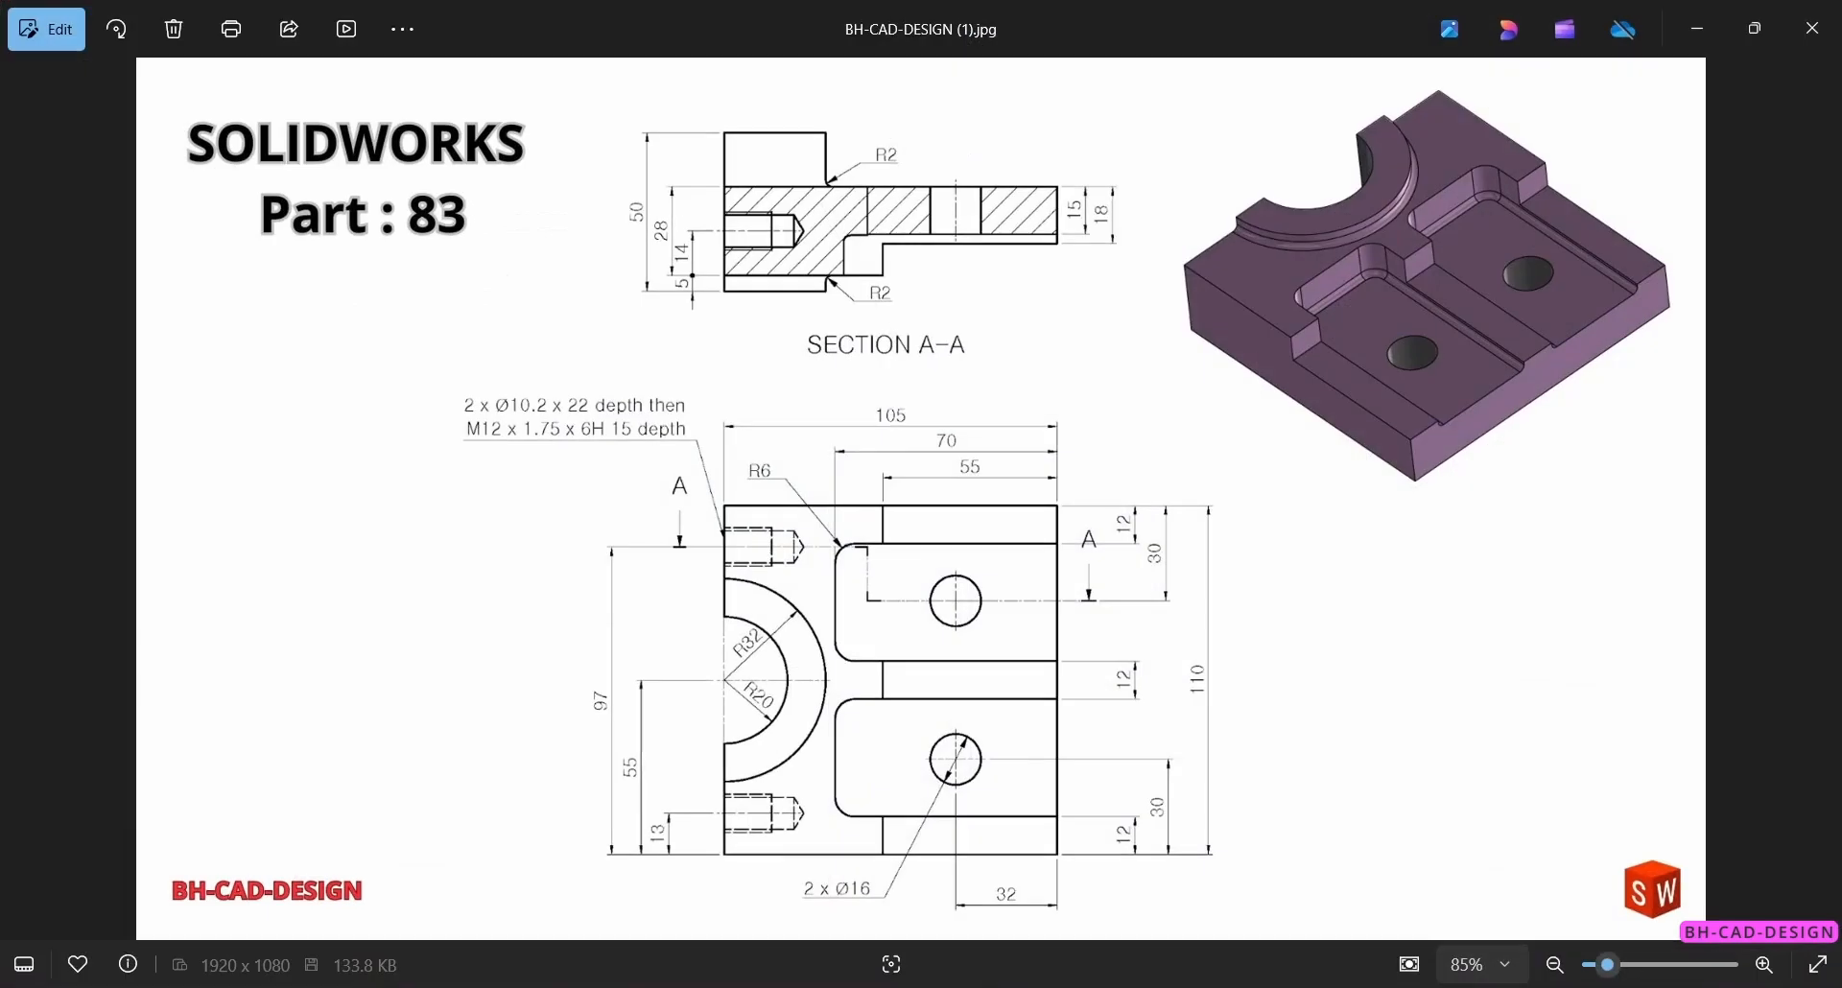
key(alt+Tab)
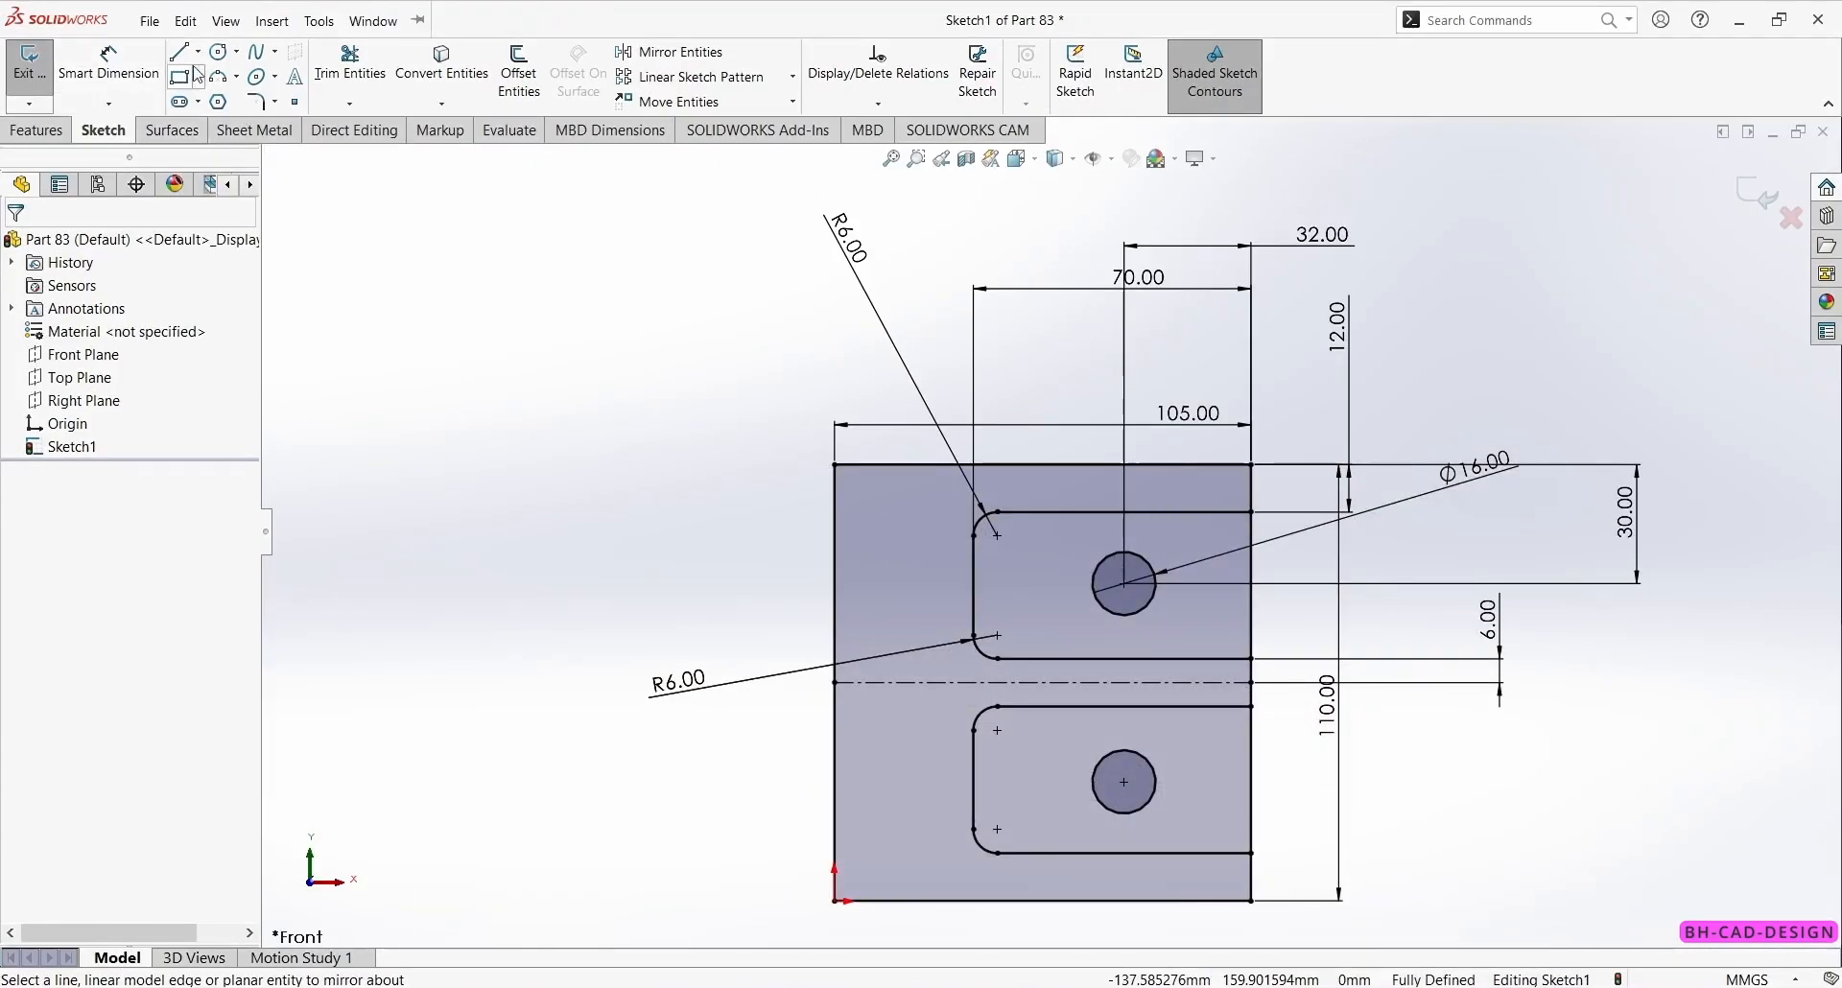
click(218, 52)
click(834, 682)
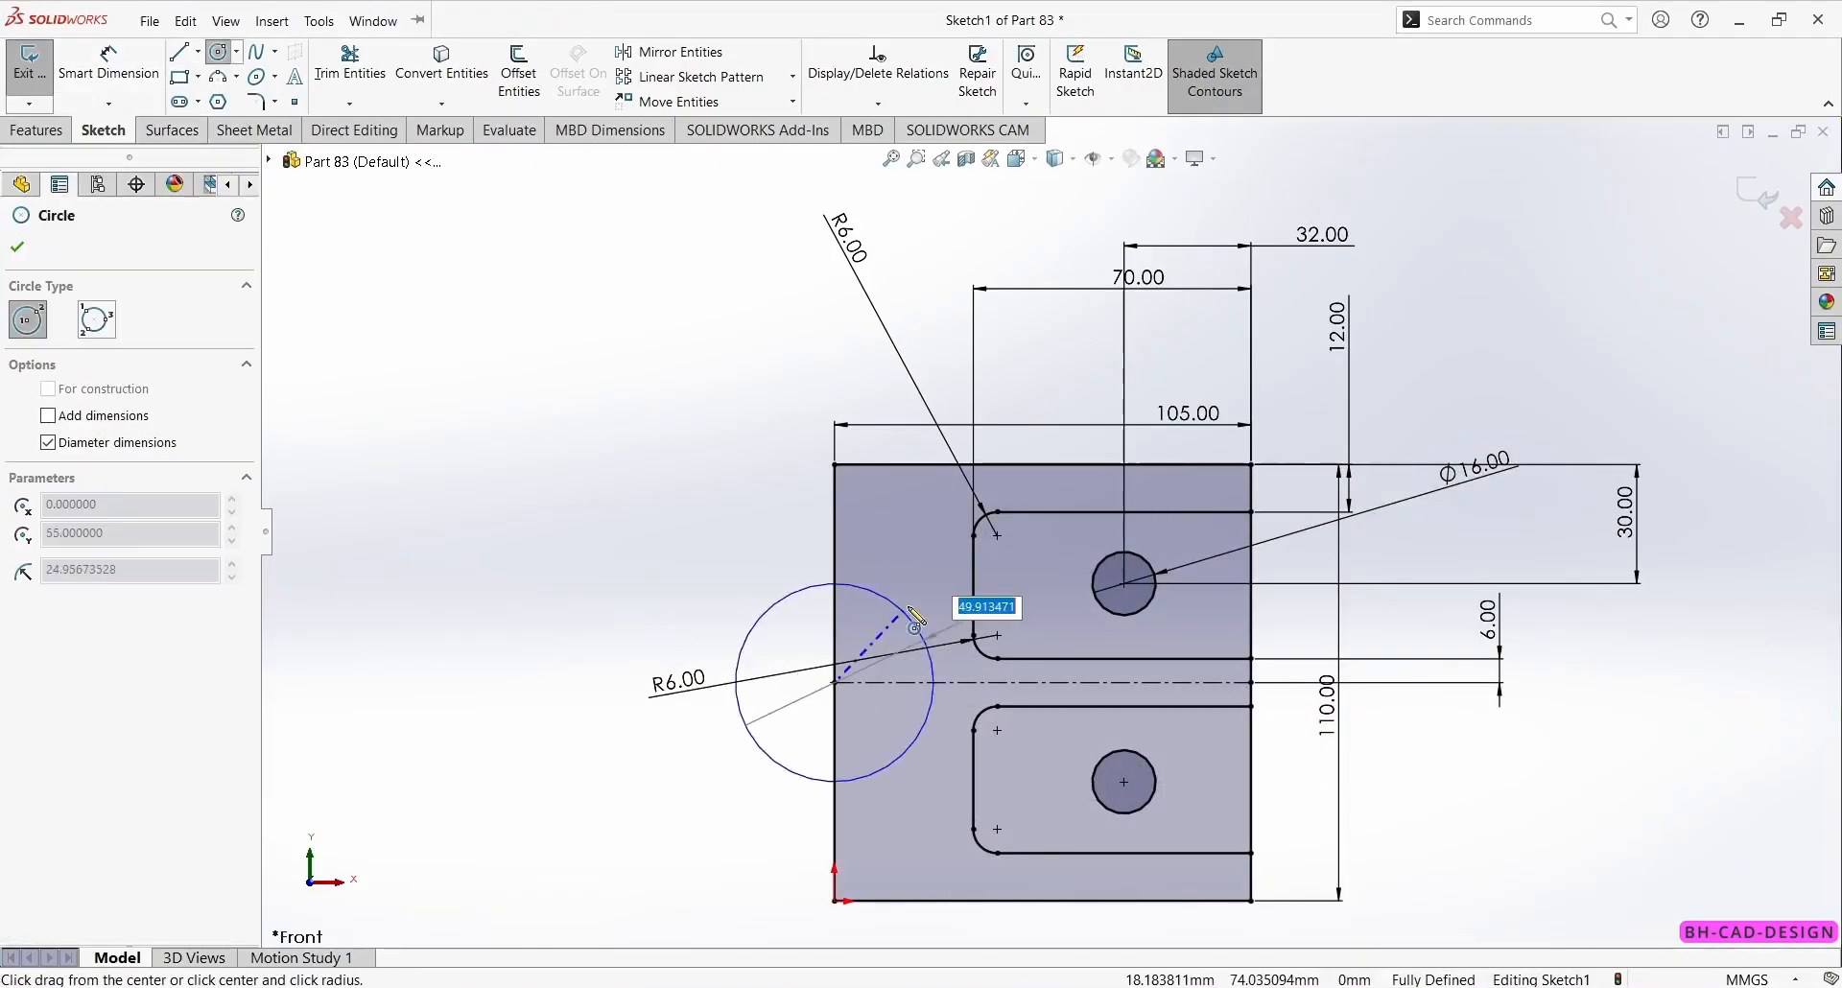
click(924, 604)
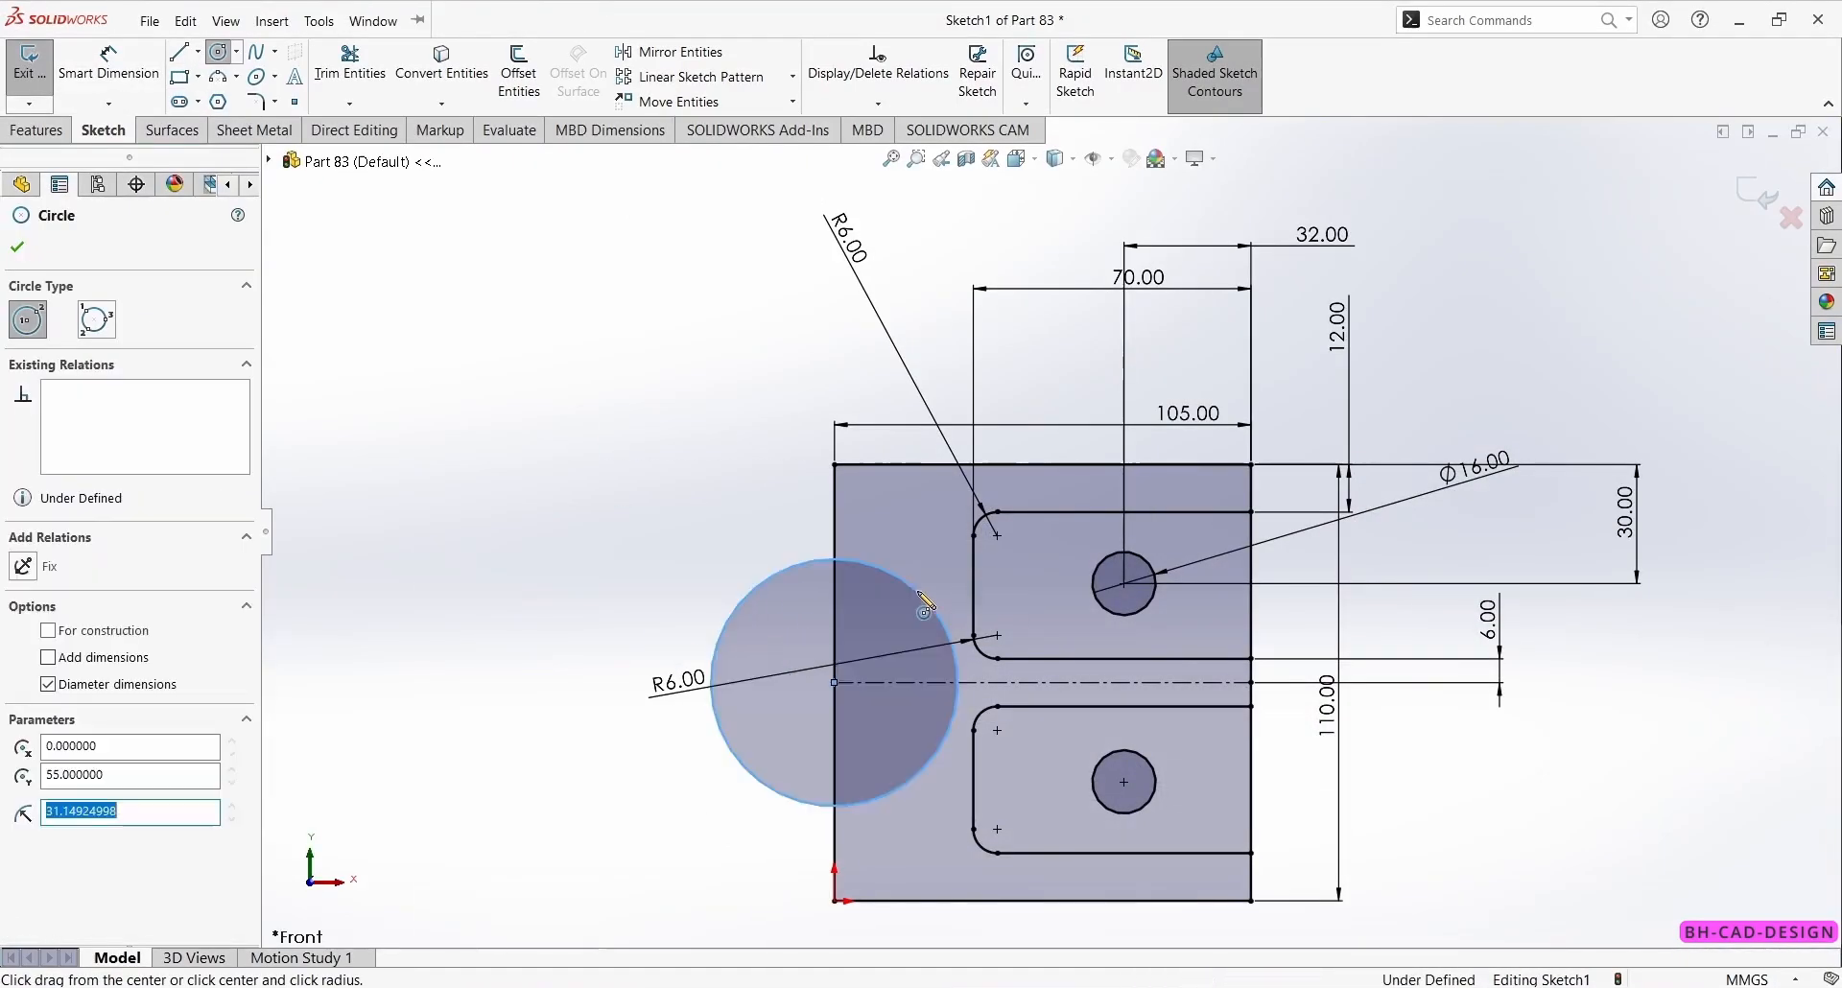
click(834, 682)
click(885, 616)
- Check the reference drawing's arc radii and set the inner concentric circle's diameter to 40 mm
click(109, 63)
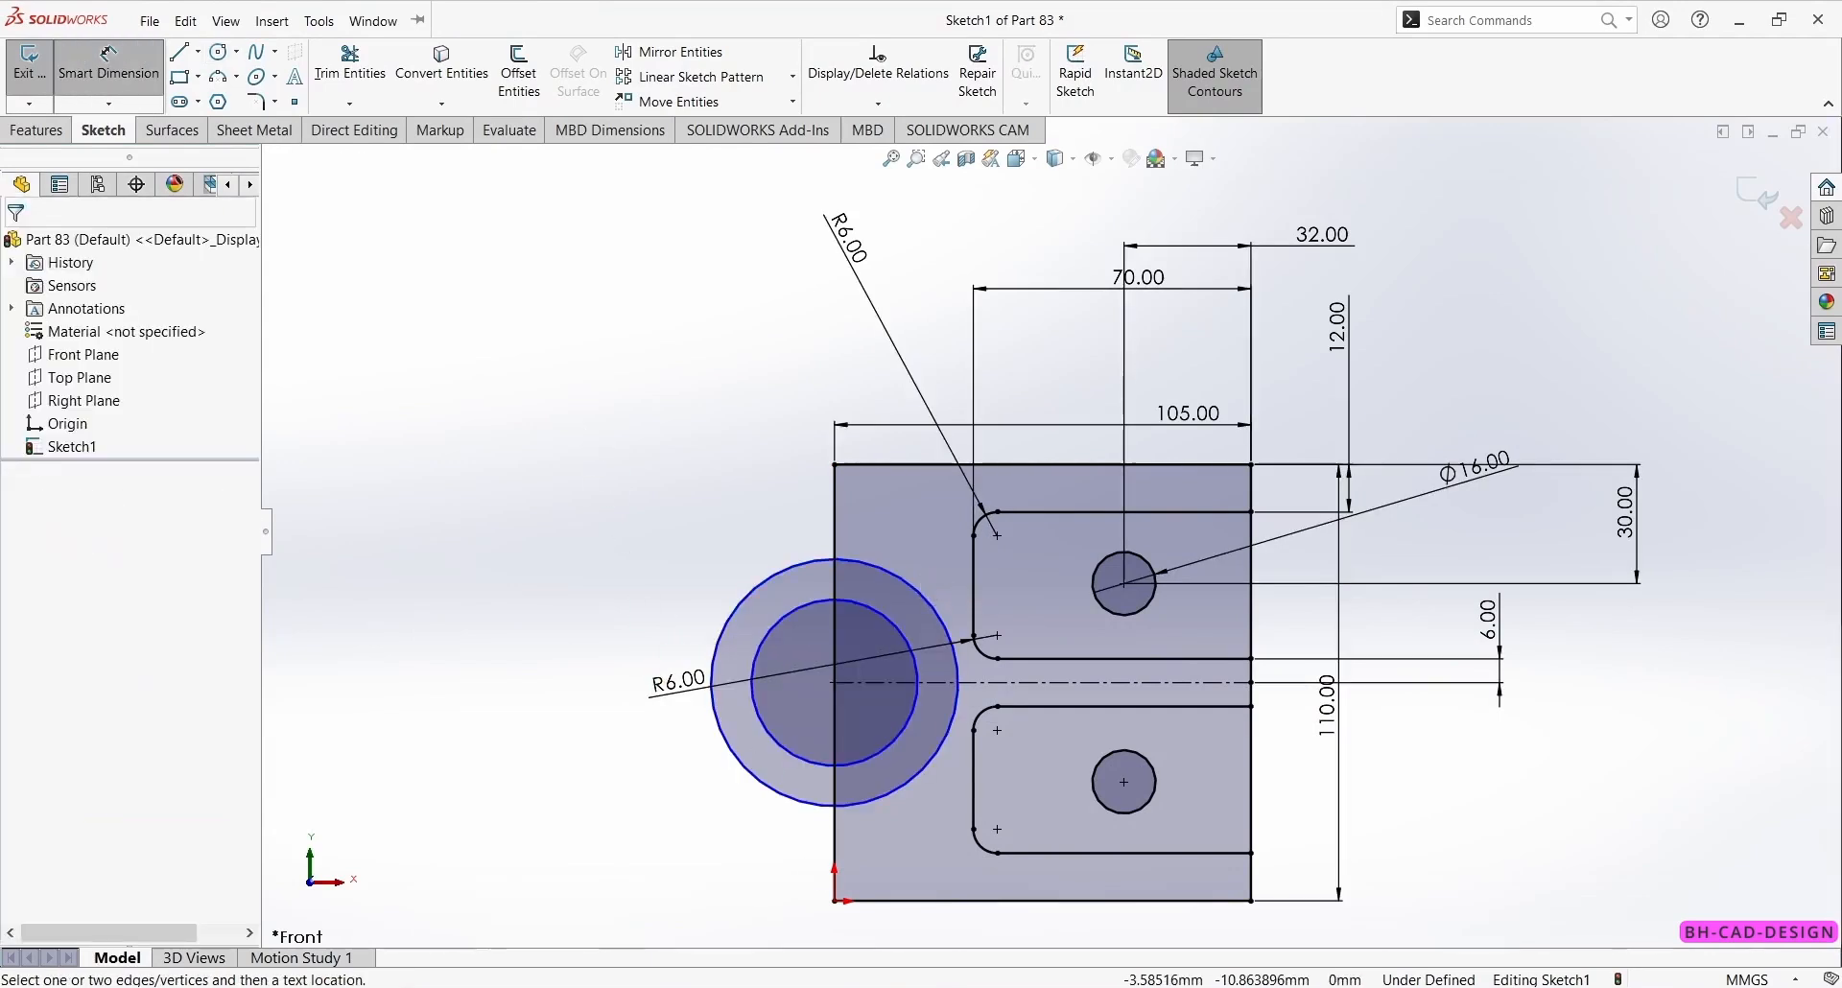
key(alt+Tab)
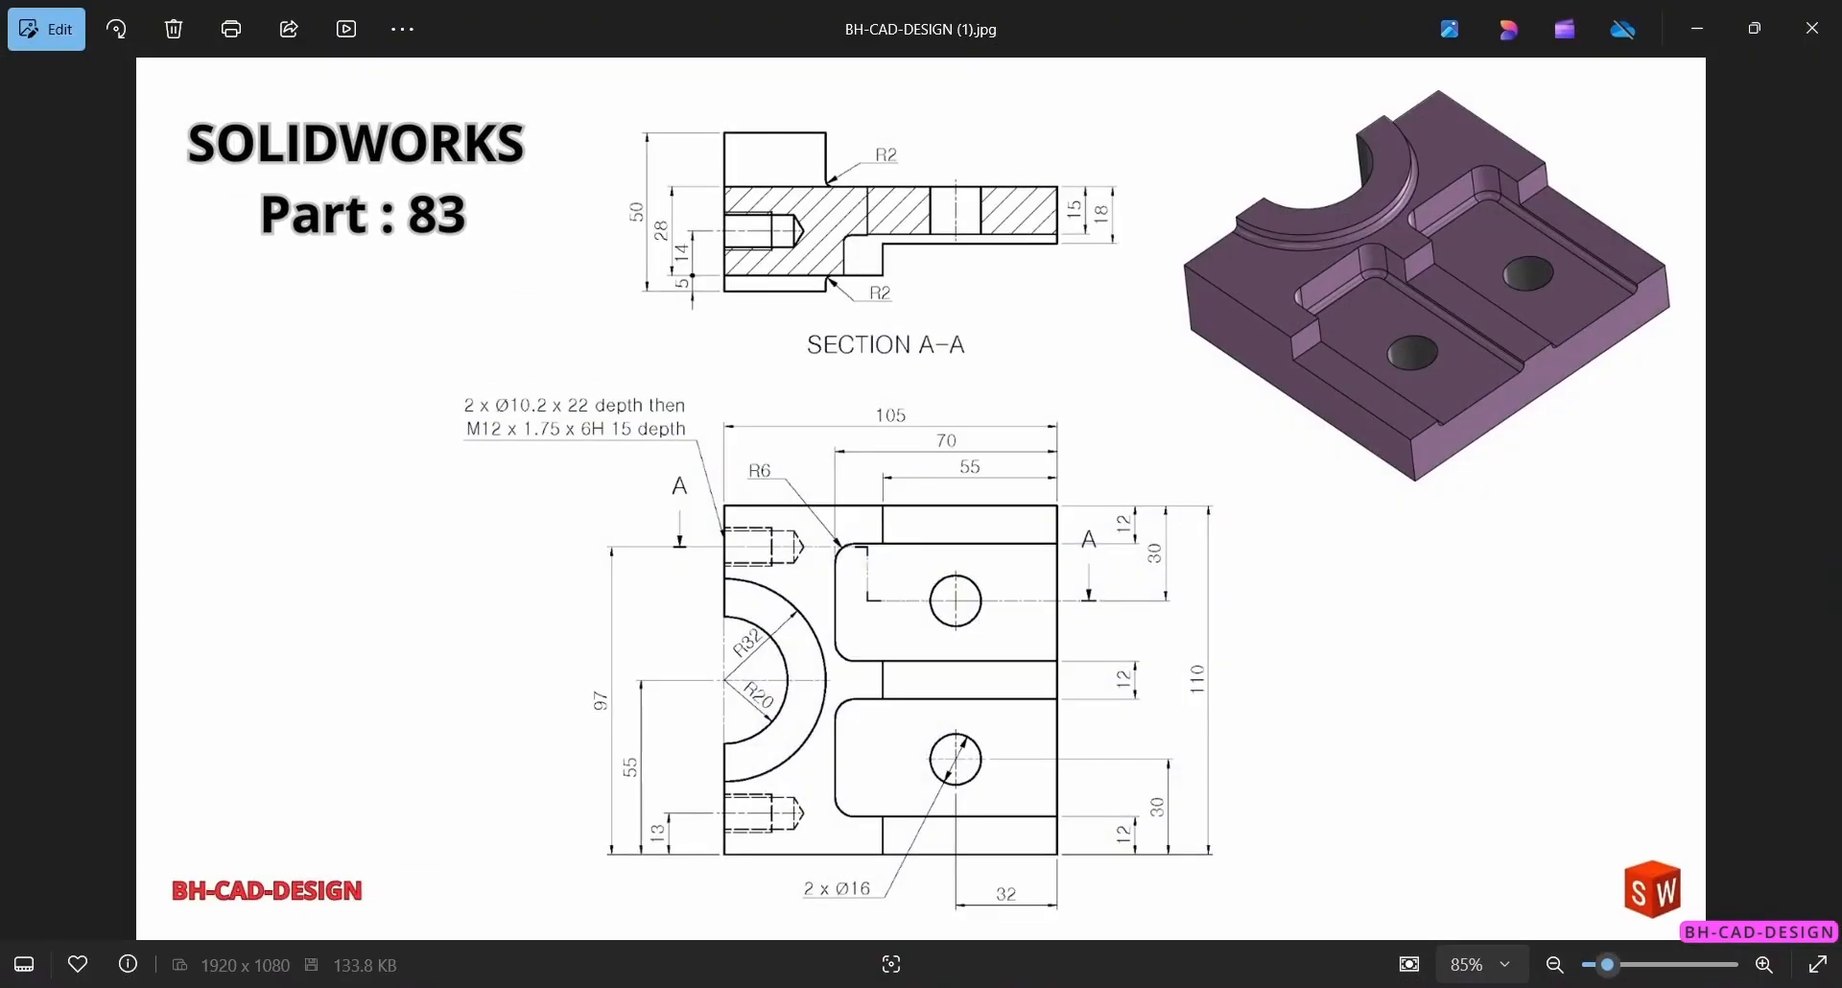
key(alt+Tab)
click(883, 728)
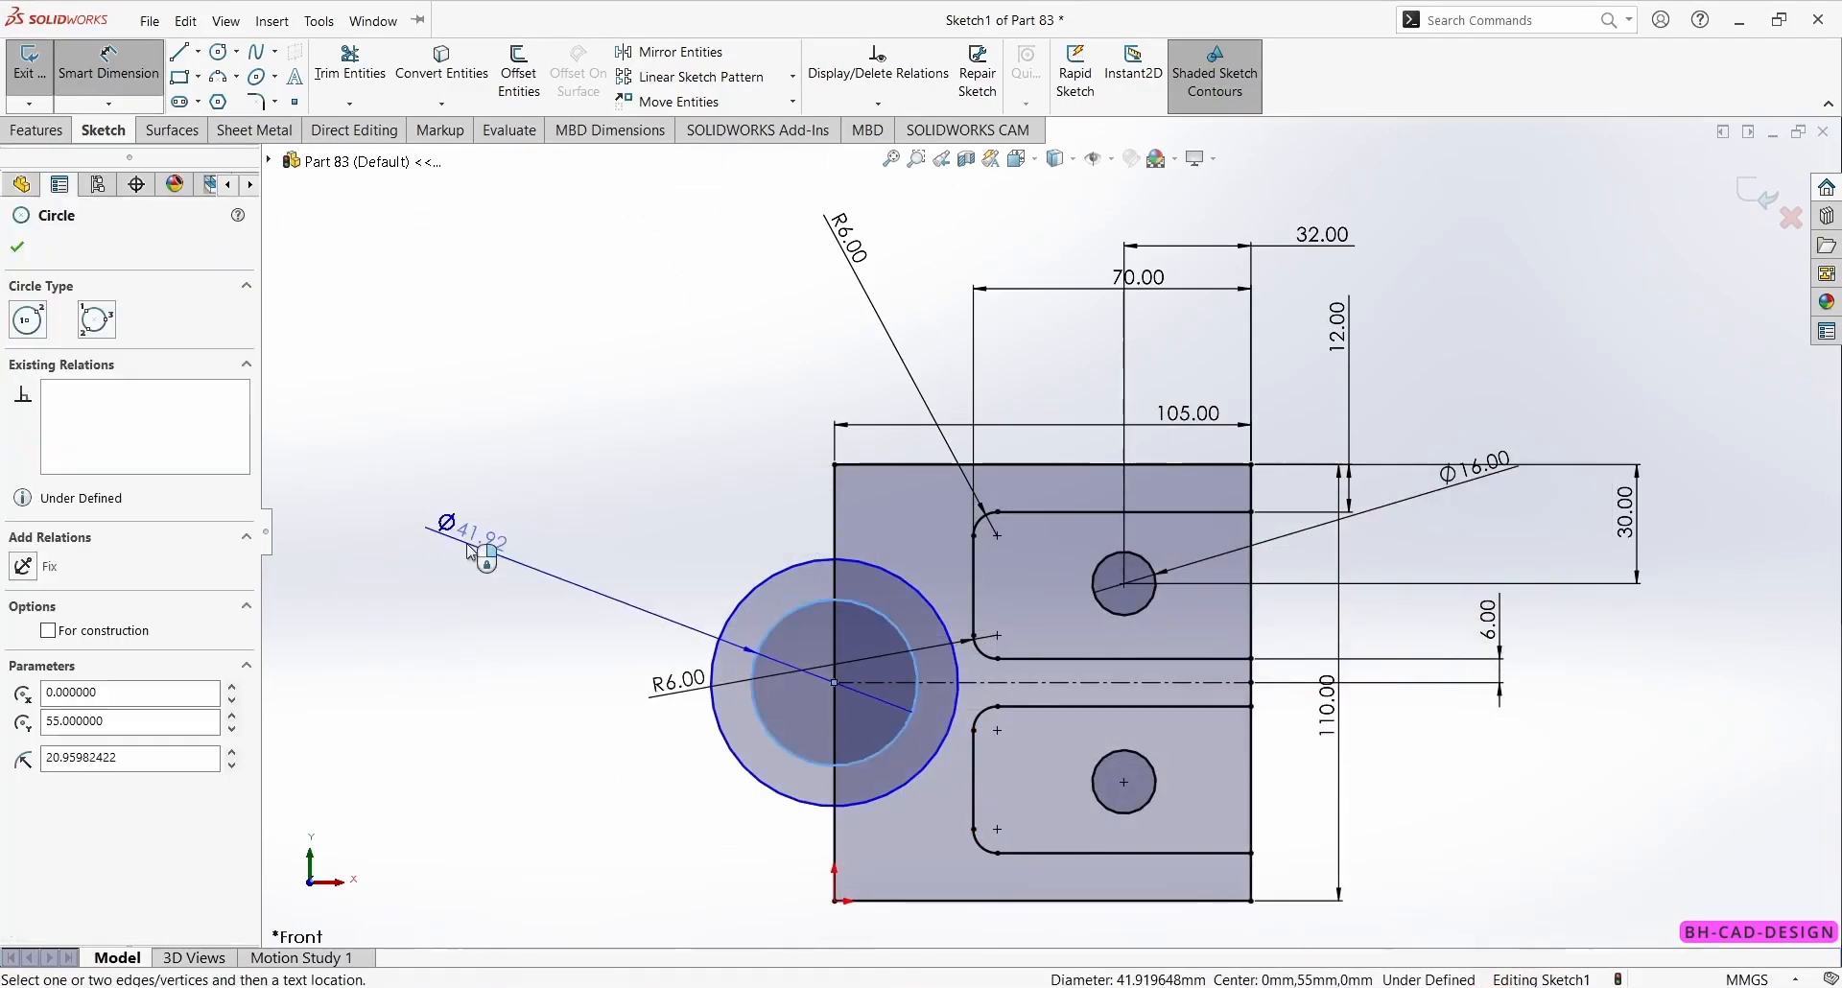
click(561, 576)
text(40)
key(Return)
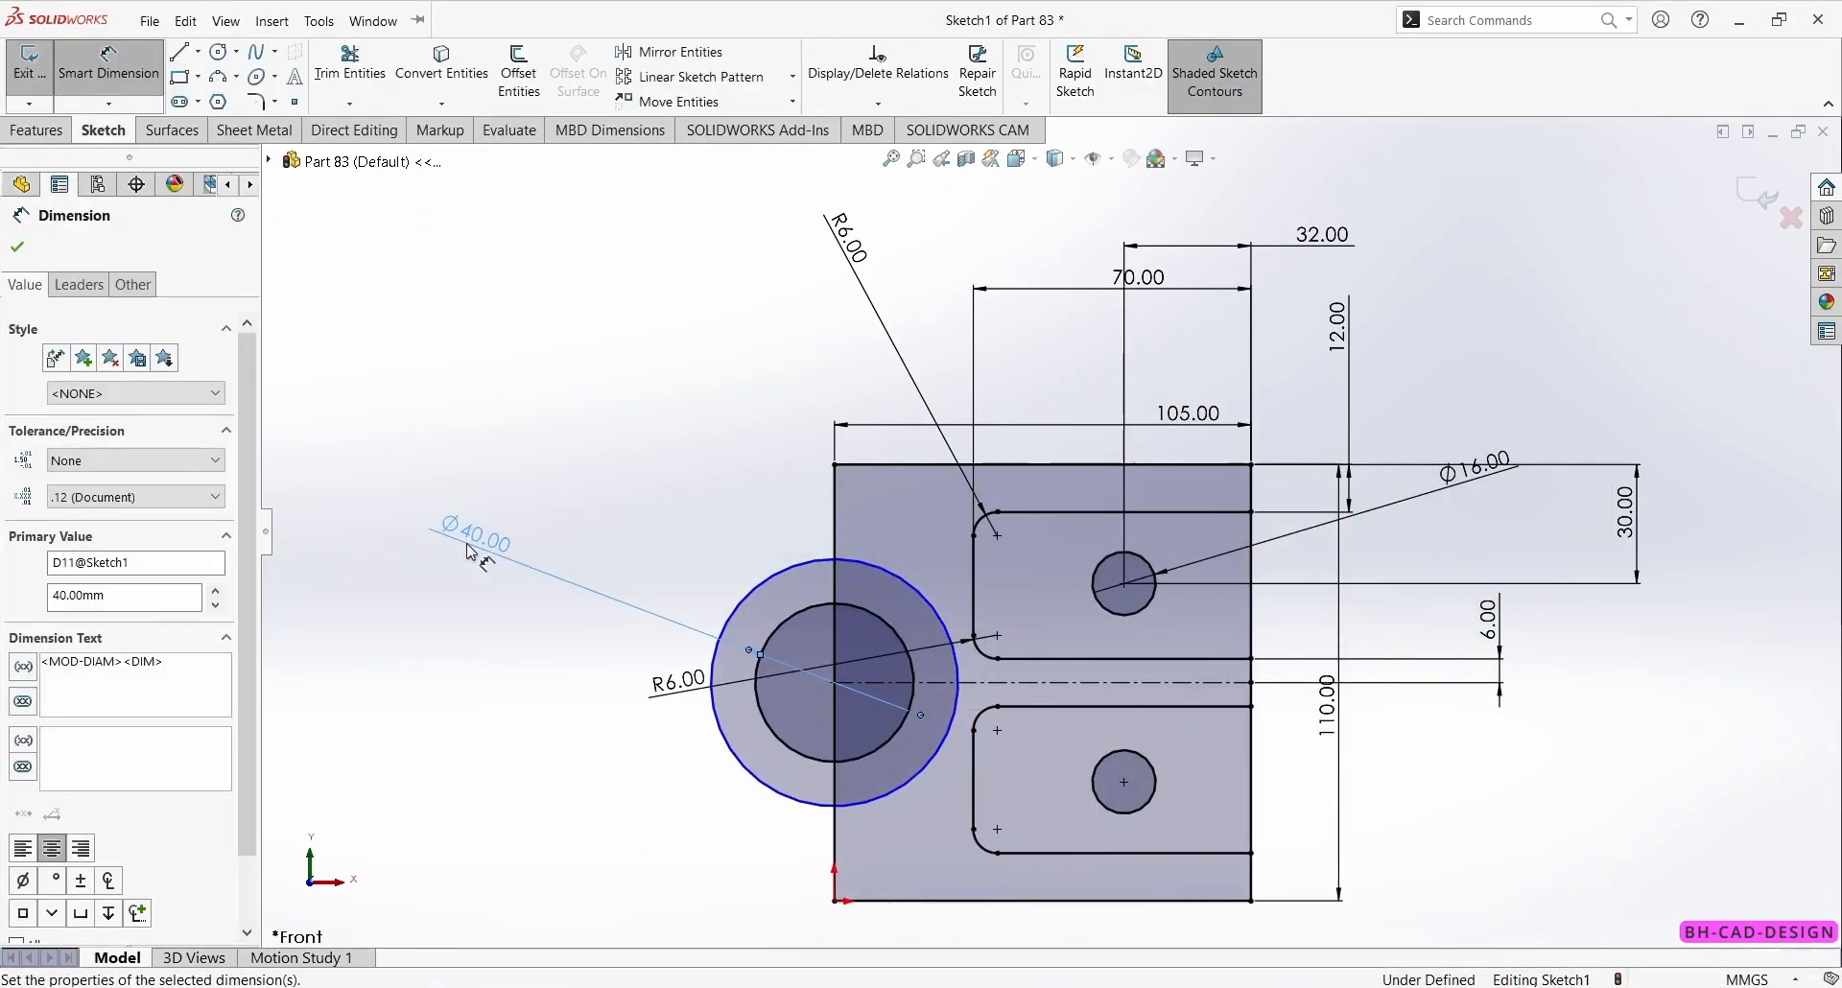
- Set the outer concentric circle's diameter to 64 mm
key(Escape)
click(923, 772)
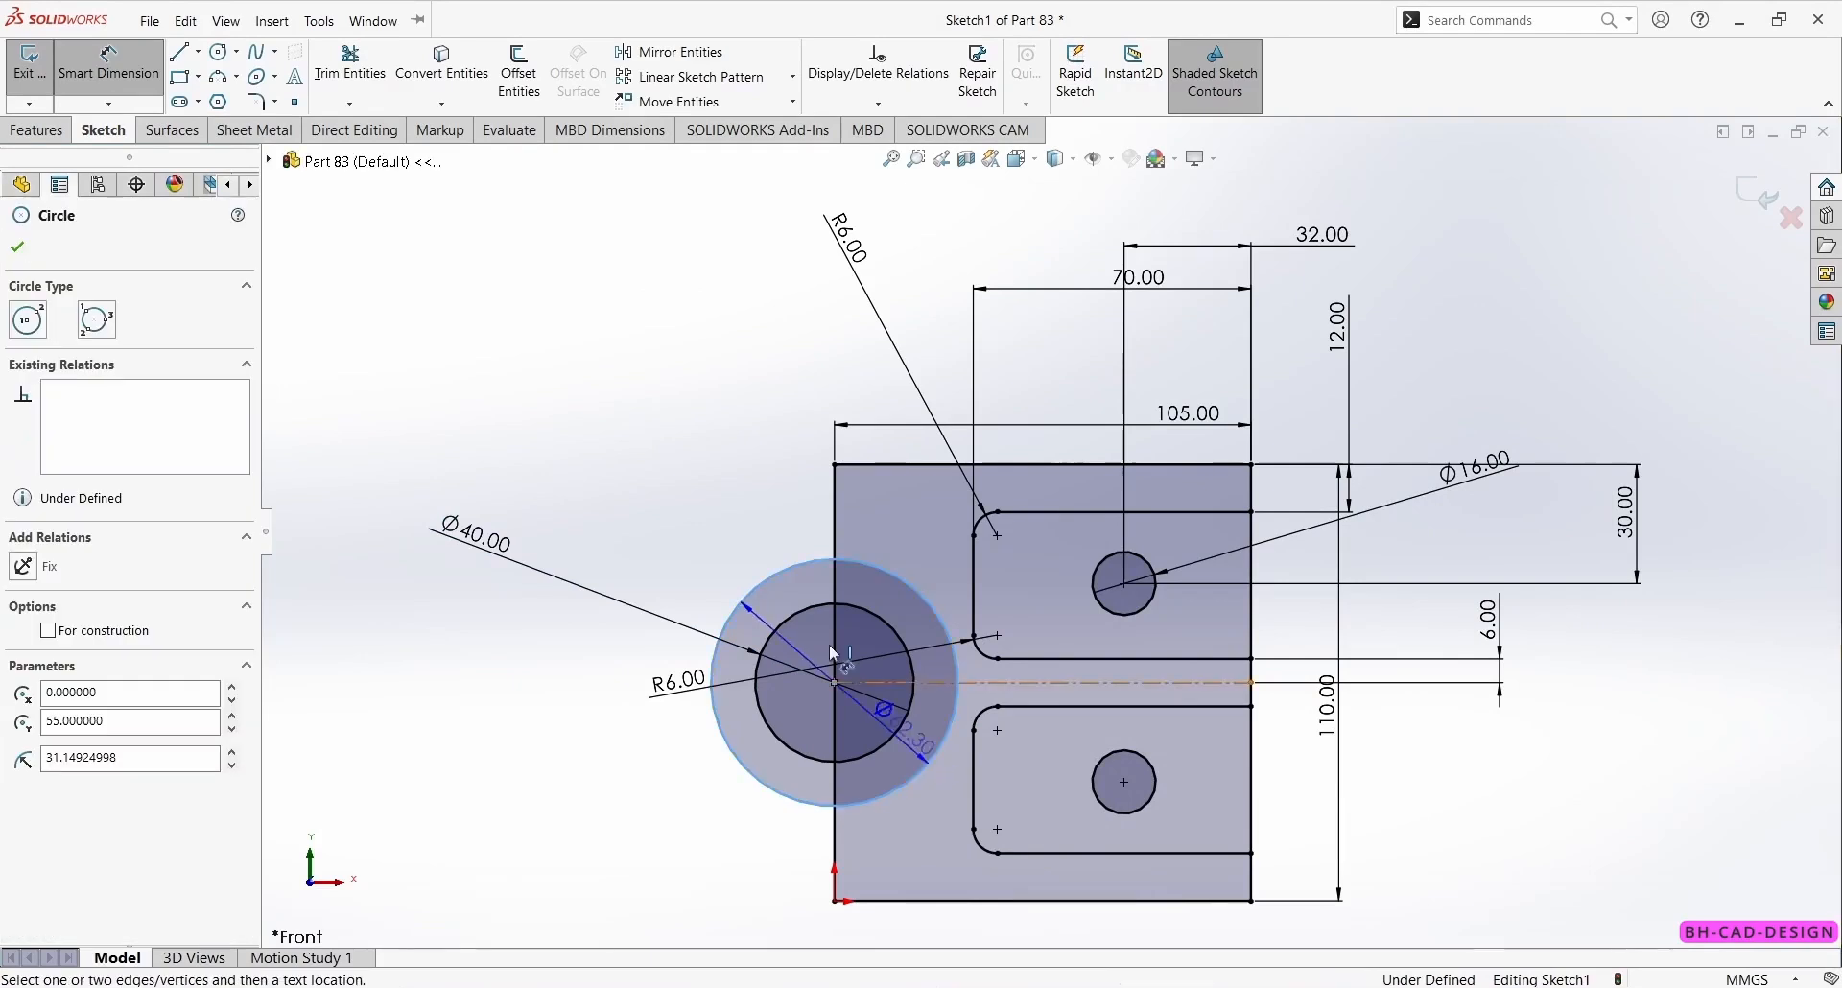
click(729, 503)
text(64)
key(Return)
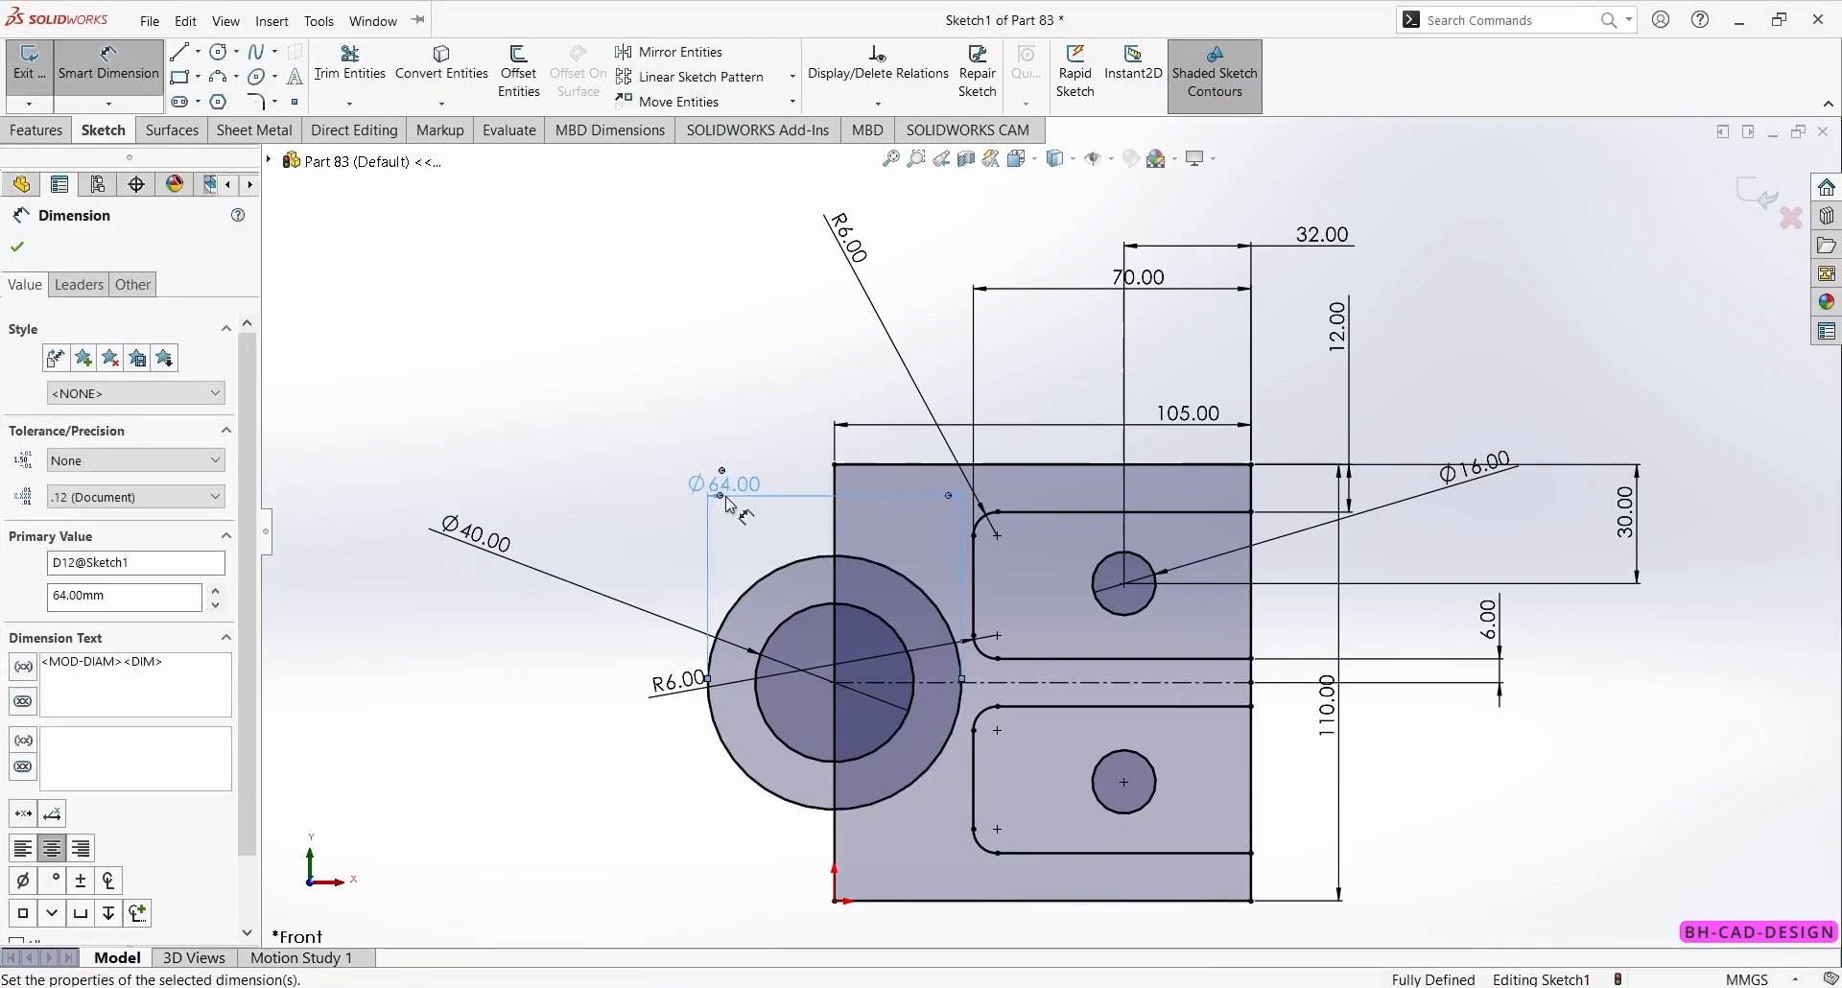
click(17, 249)
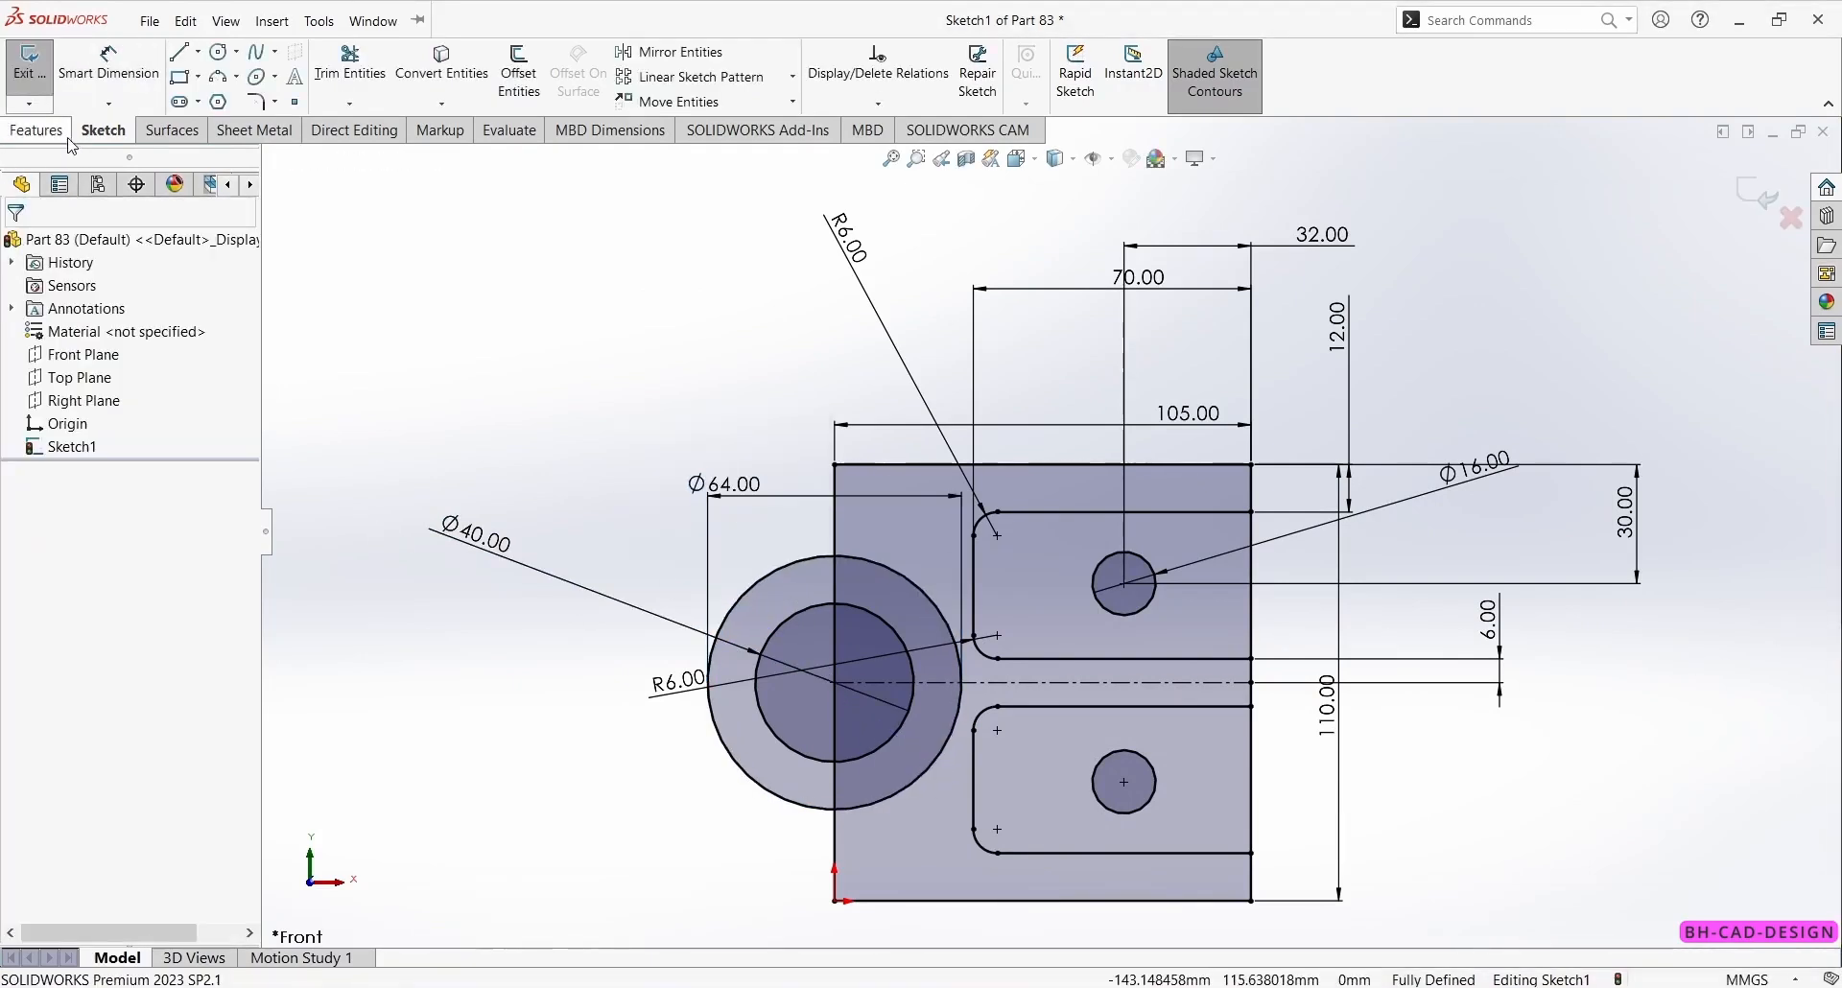
- Trim away the outer halves of both concentric circles and the rectangle's left edge segments inside them
click(44, 130)
click(106, 131)
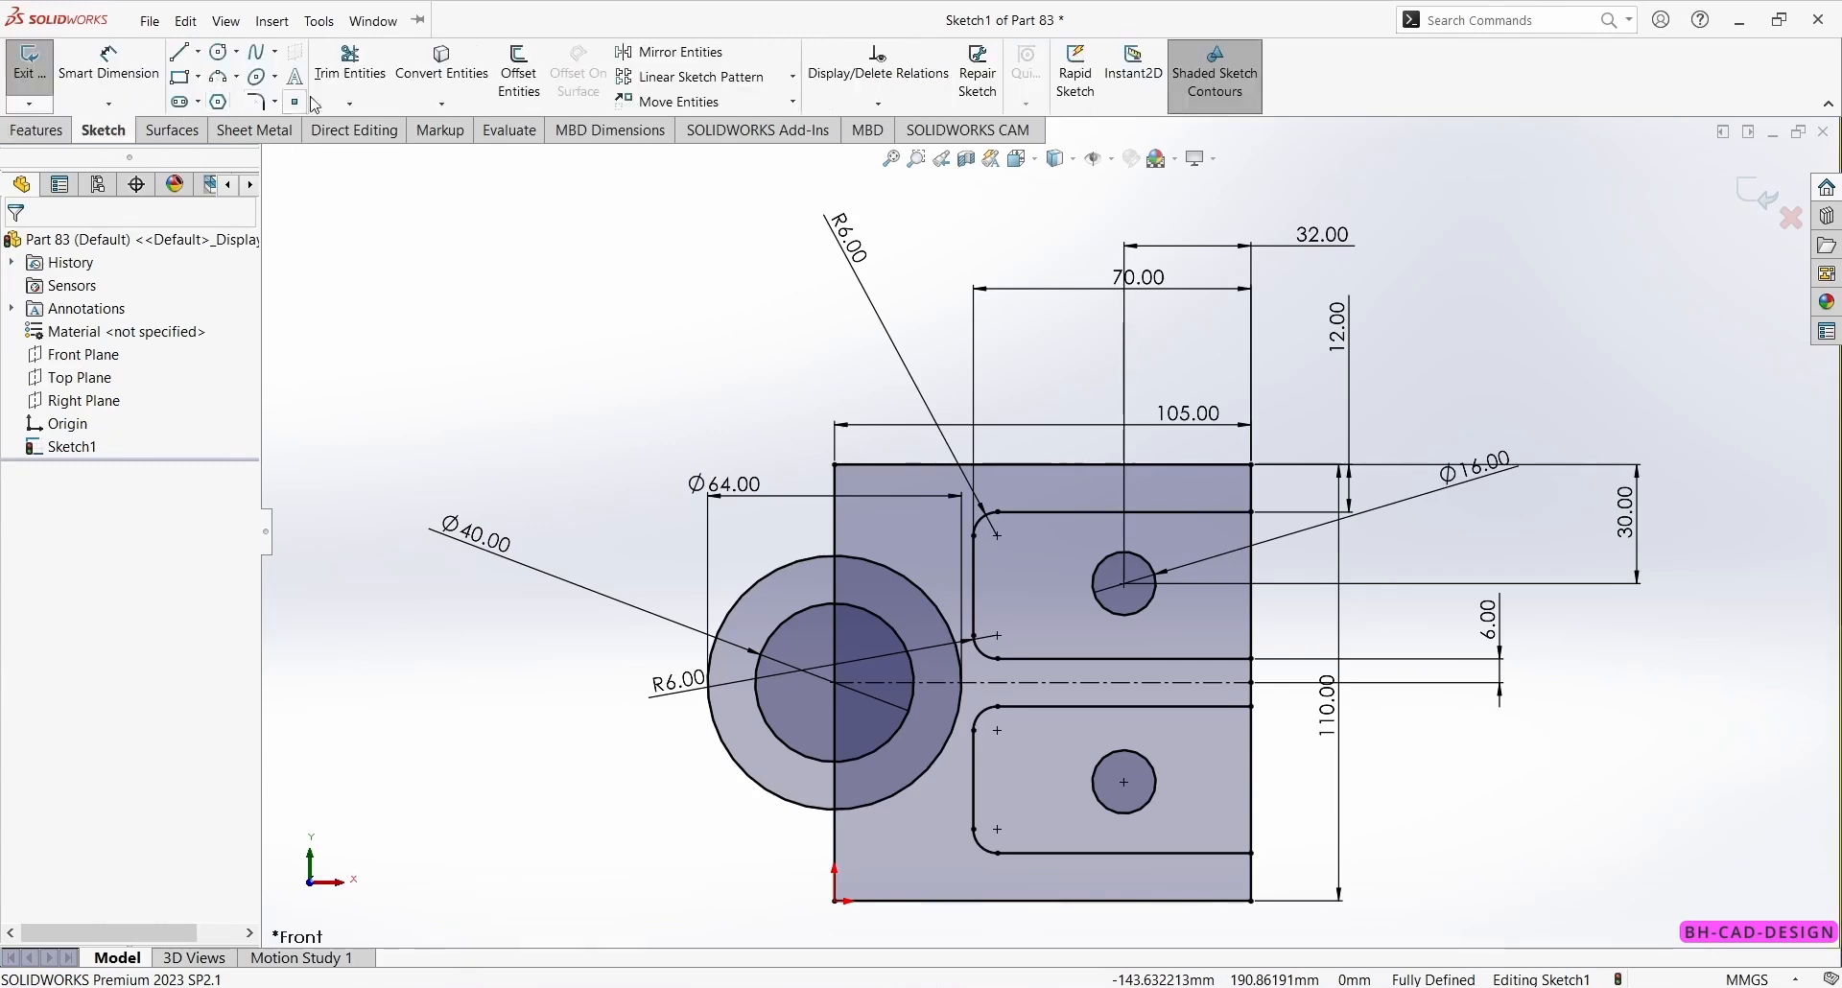
click(350, 69)
drag(783, 549, 848, 655)
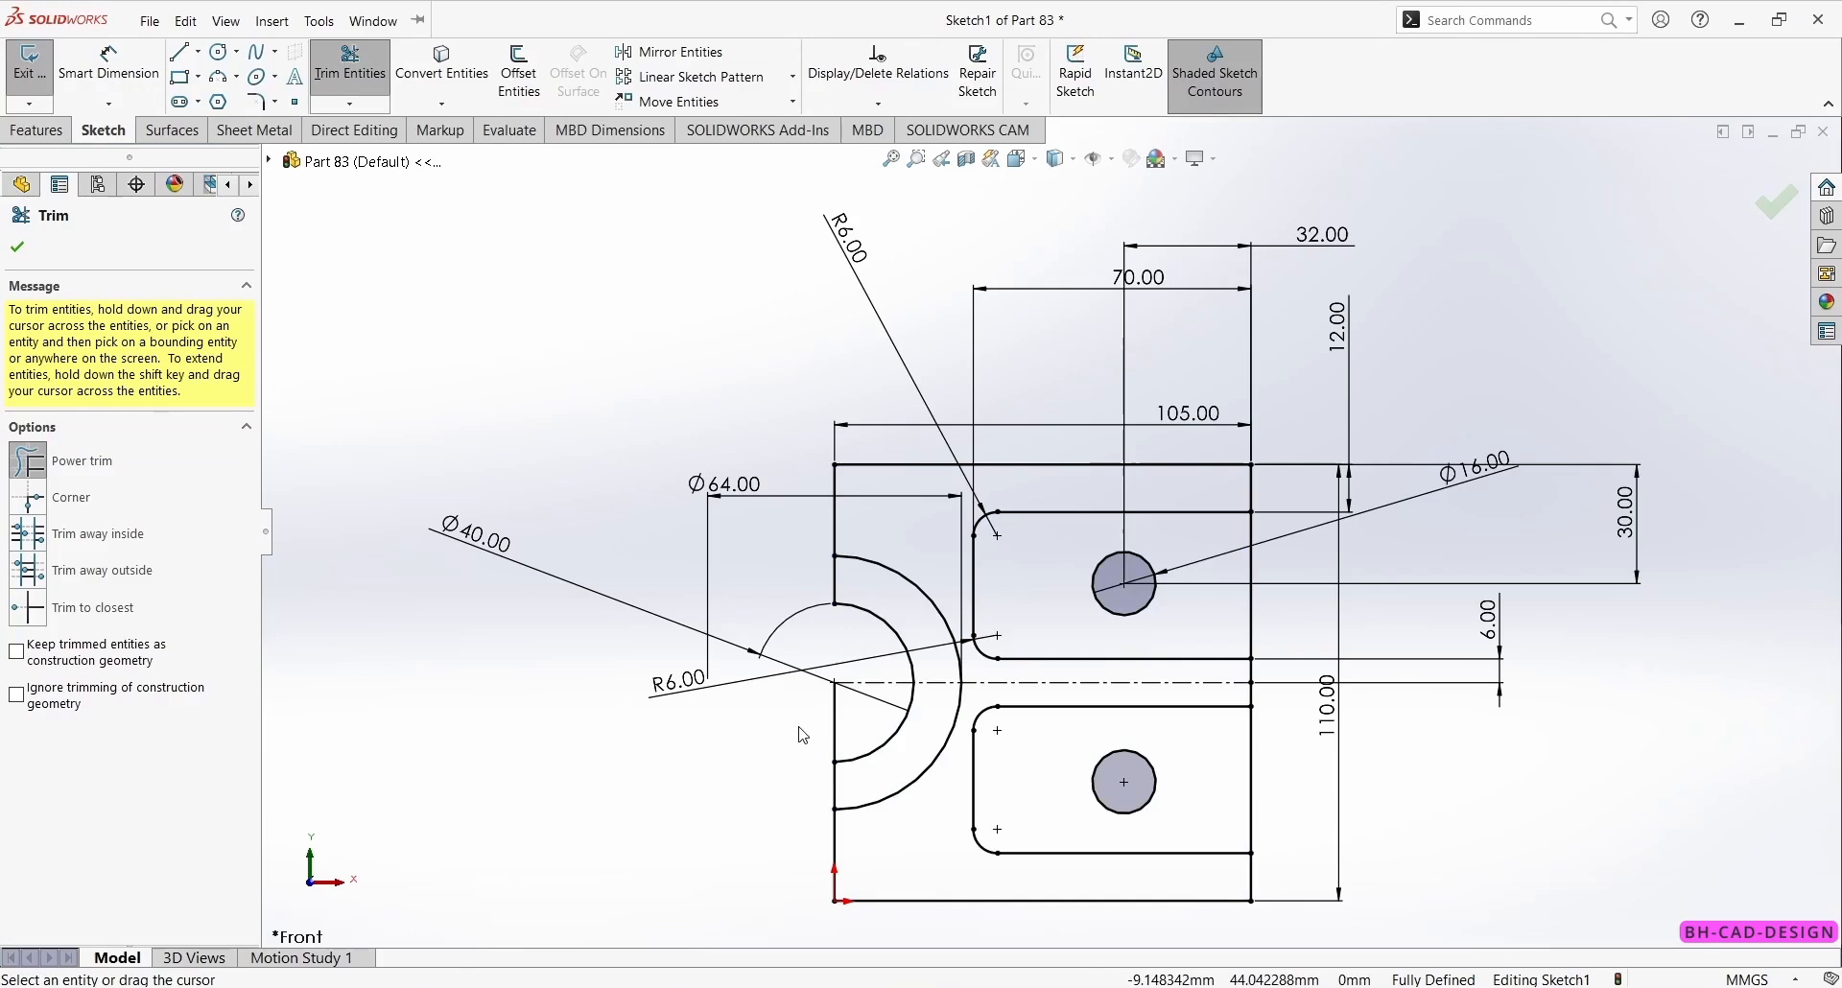
drag(803, 734, 850, 731)
key(Escape)
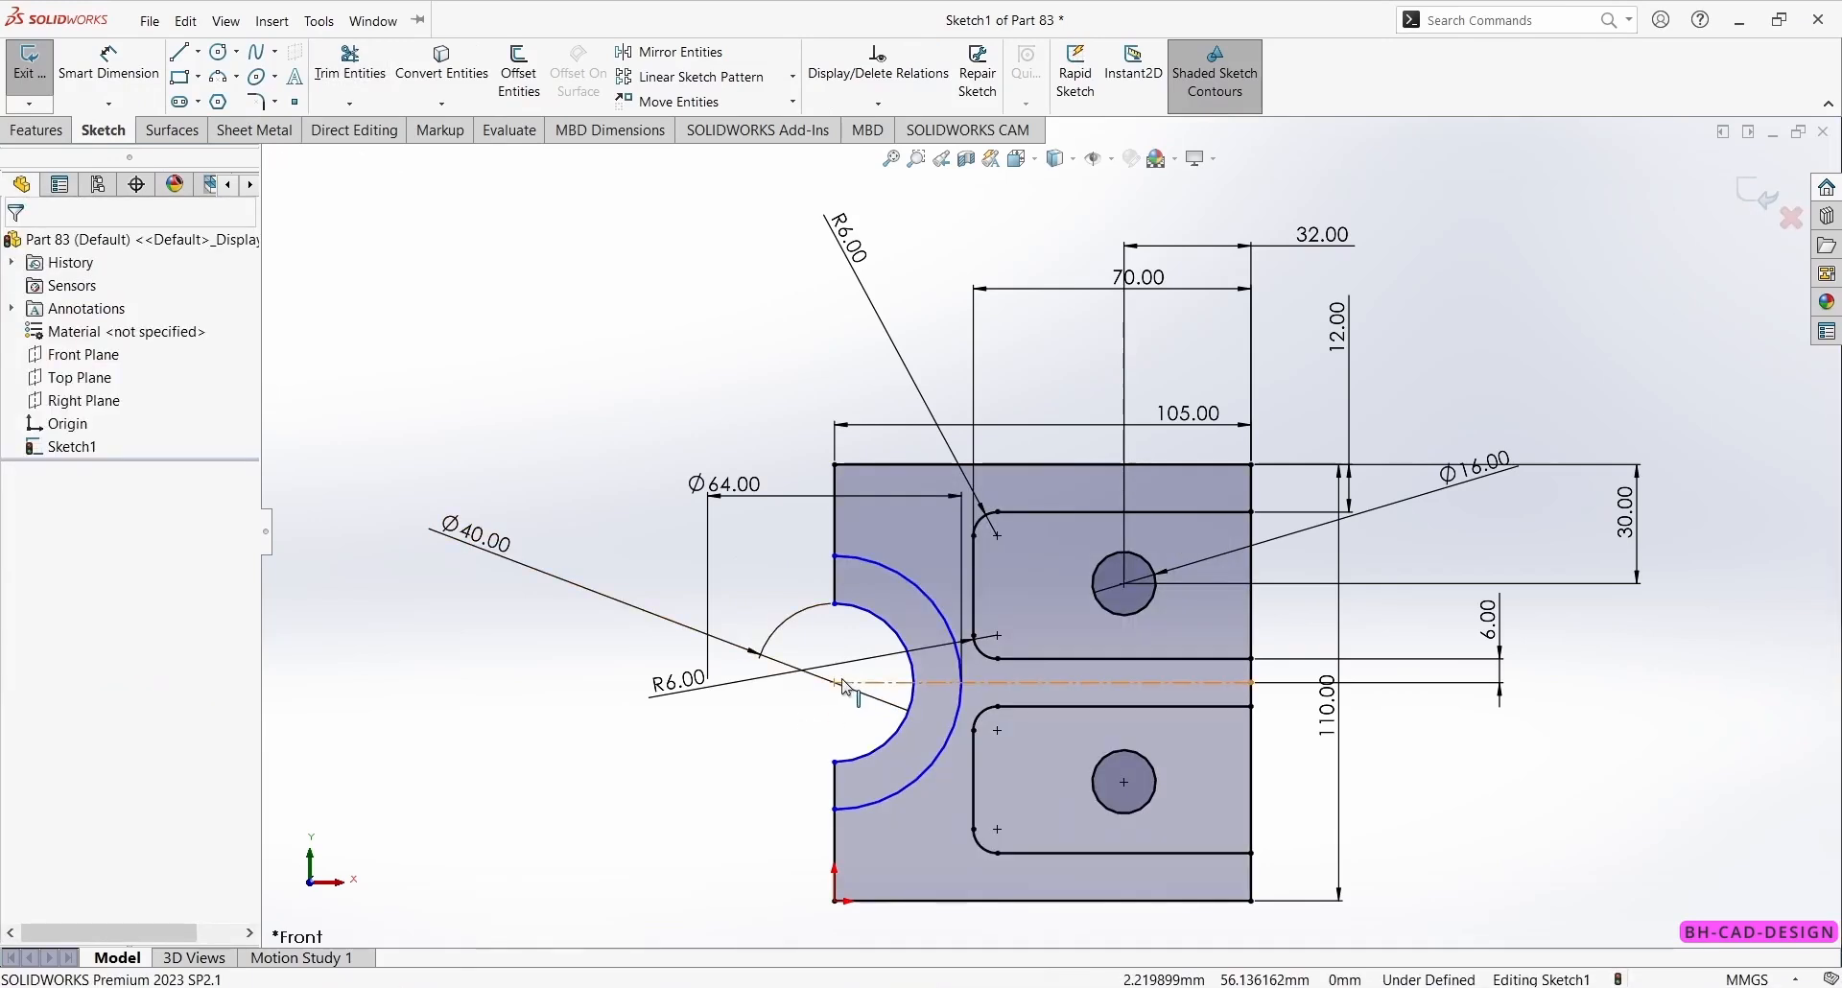
- Add a relation aligning the arcs' center point vertically with the lower endpoint of the inner arc
click(836, 682)
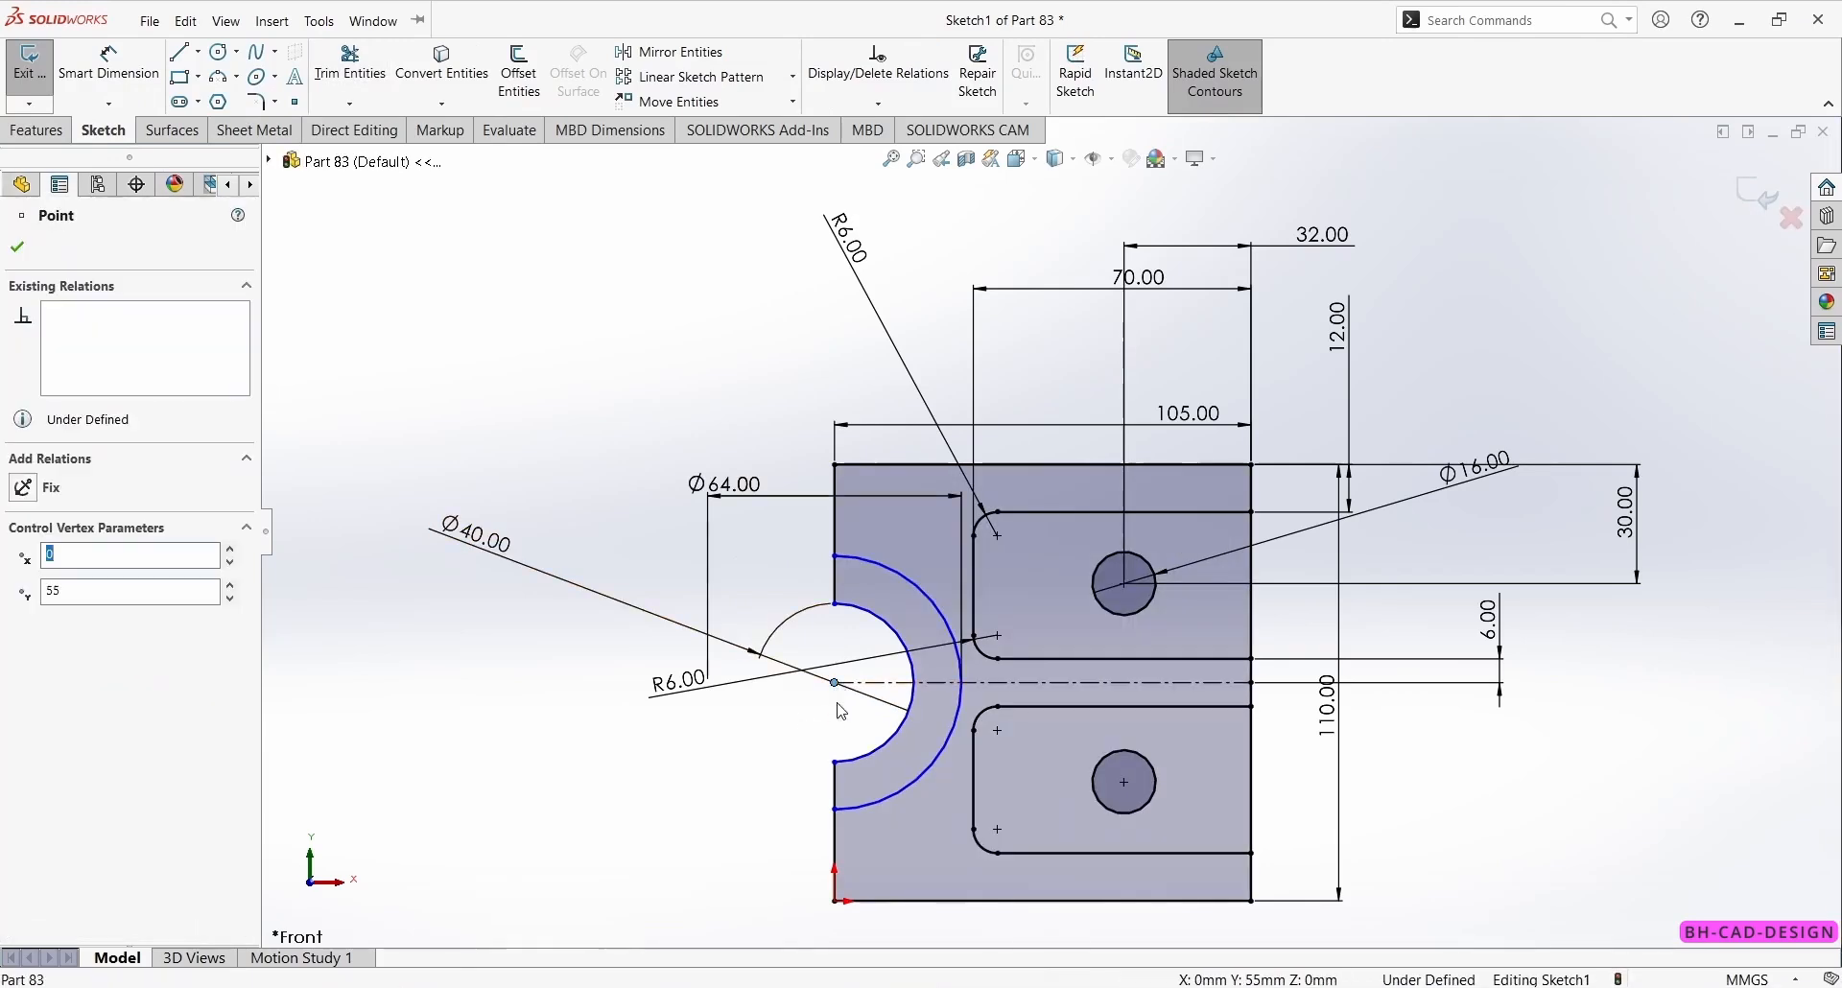
ctrl+click(836, 764)
click(922, 676)
click(686, 794)
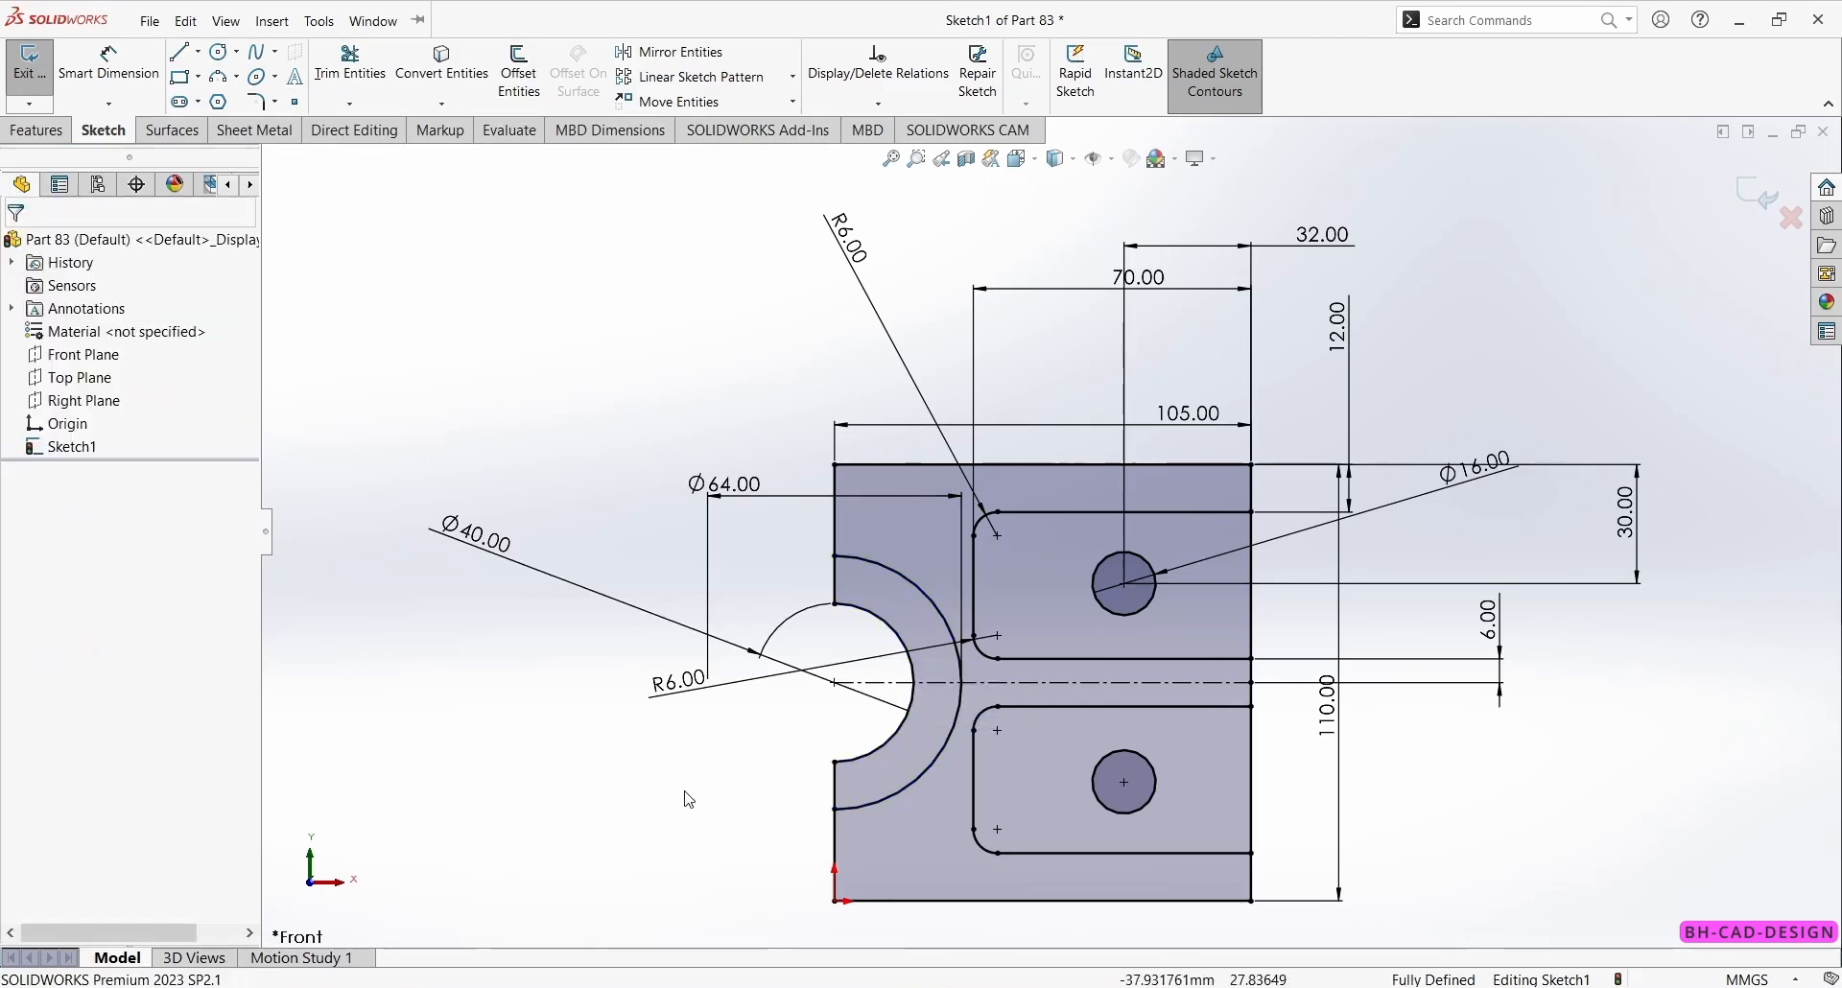
- Check the reference drawing and sketch a 12 mm vertical line from the rectangle's top edge to the upper pocket
key(alt+Tab)
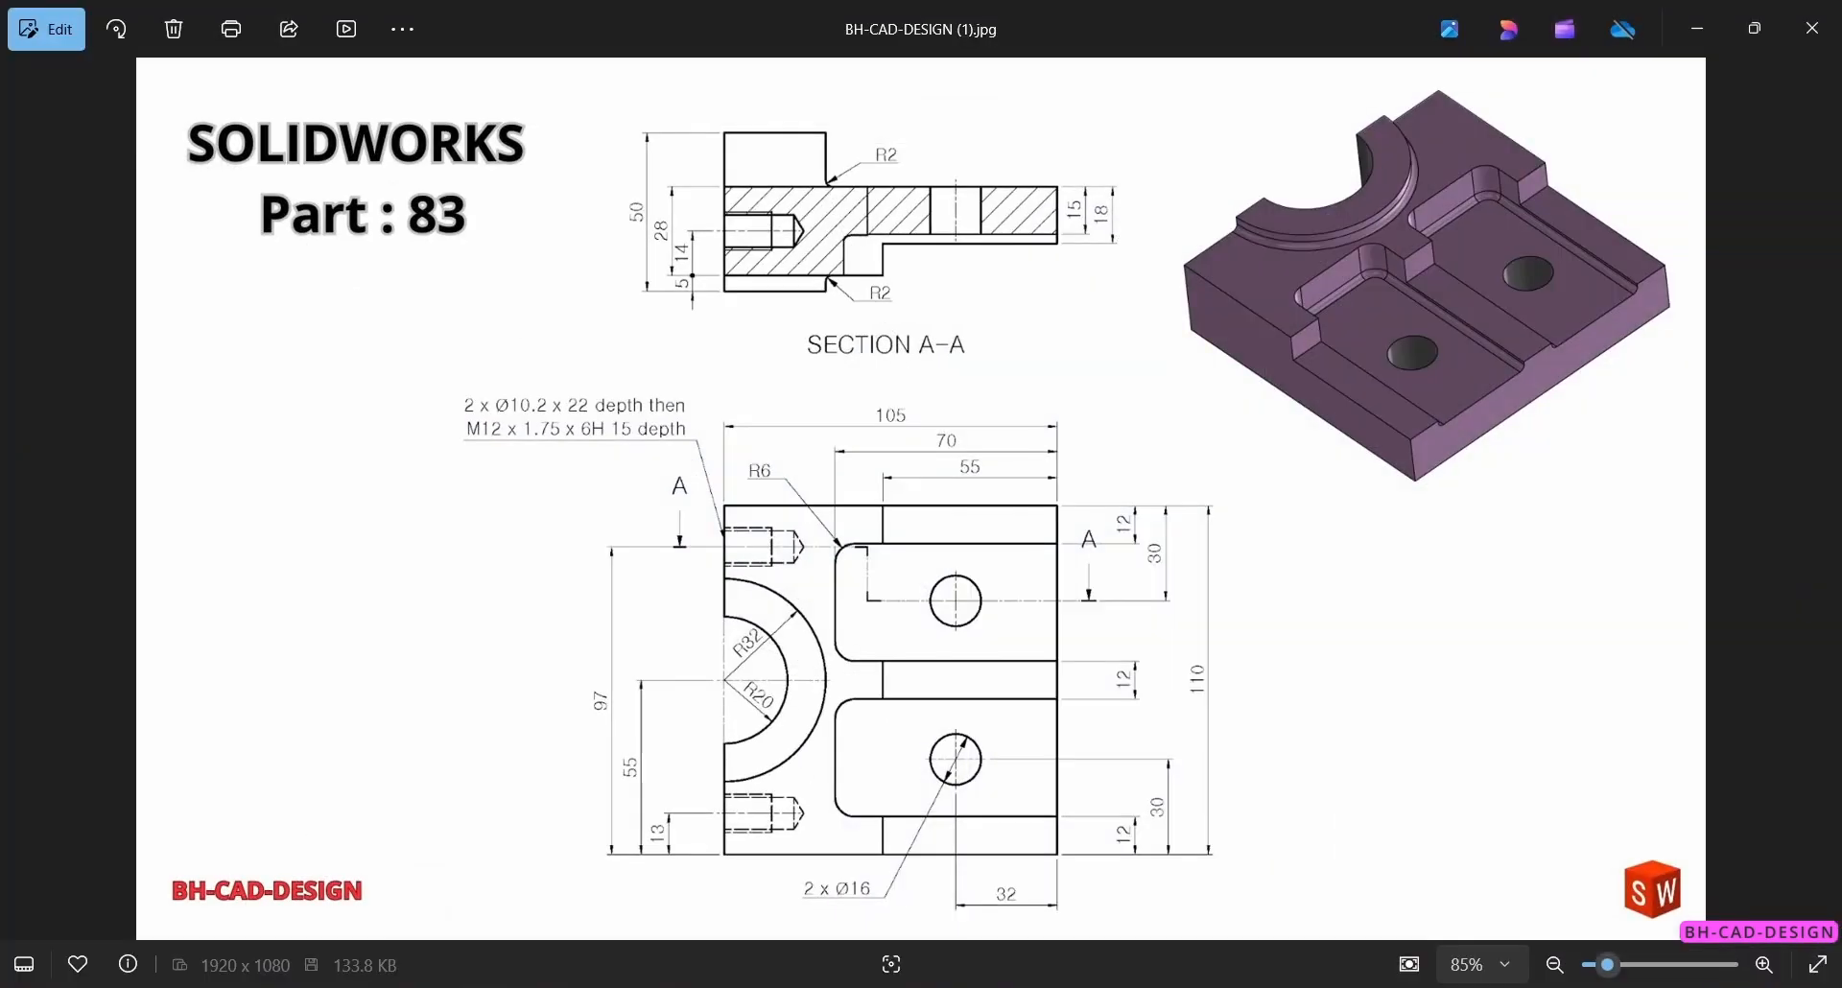
key(alt+Tab)
click(181, 19)
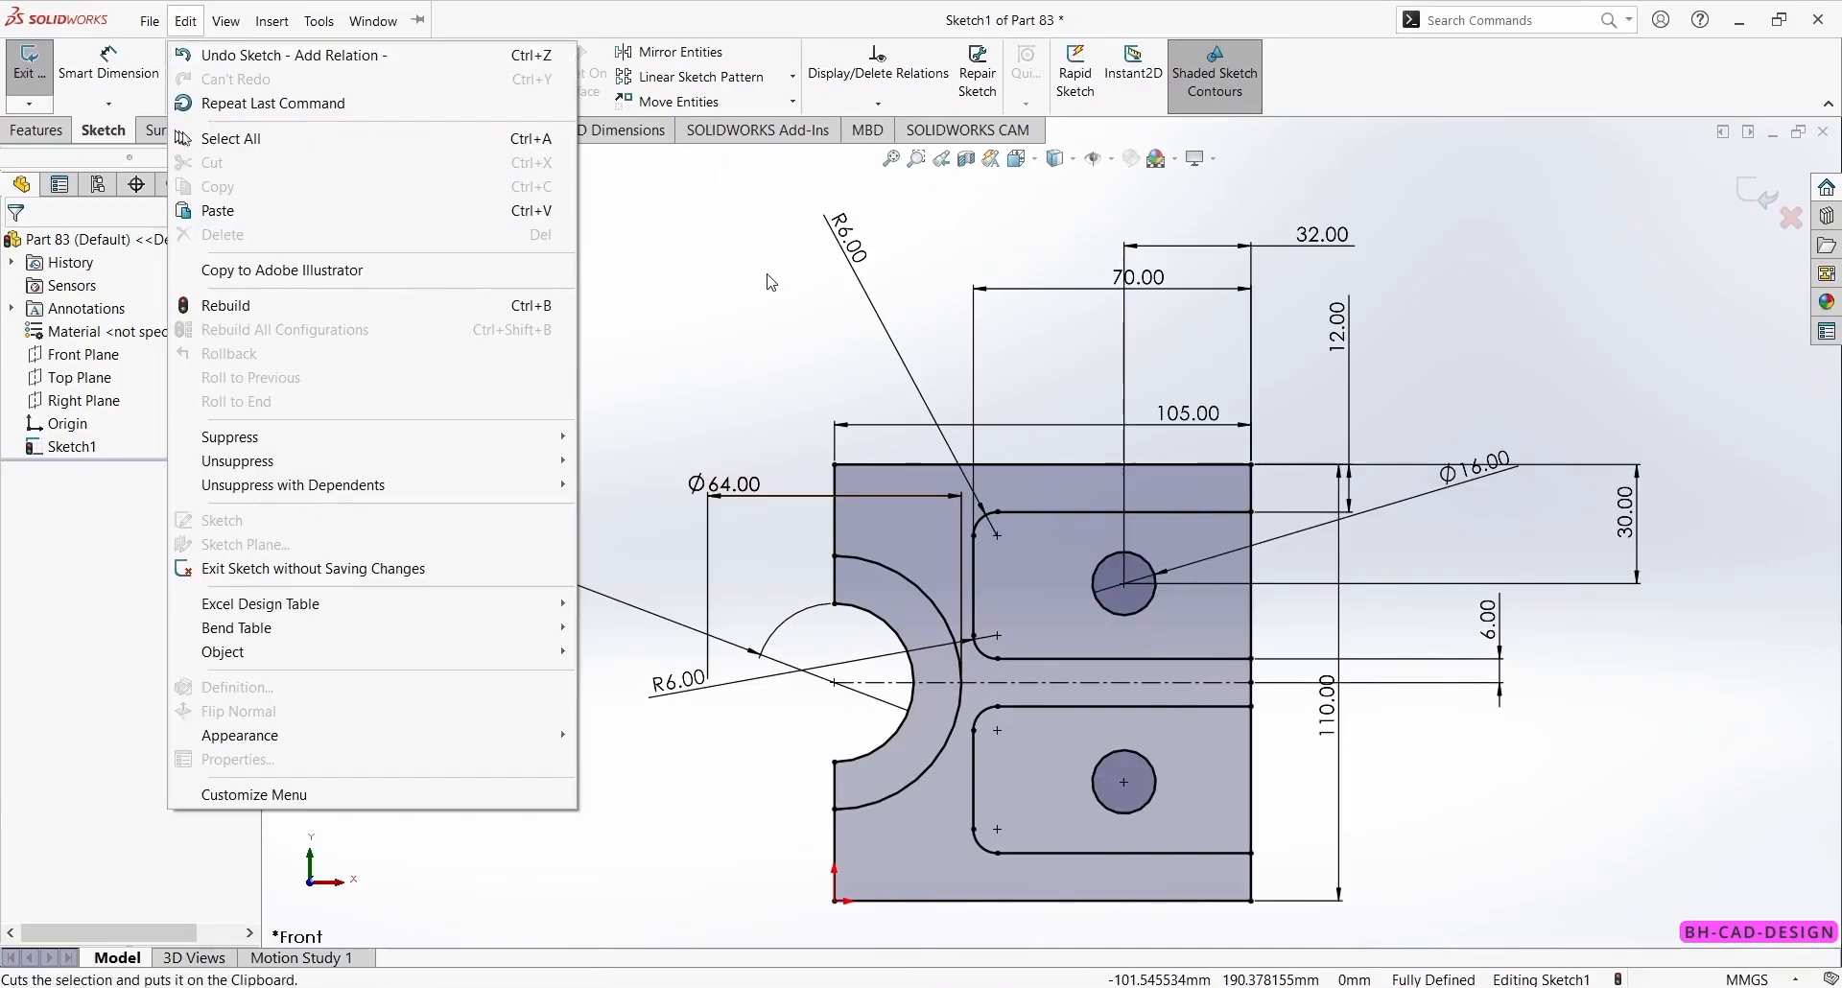
click(768, 280)
click(192, 57)
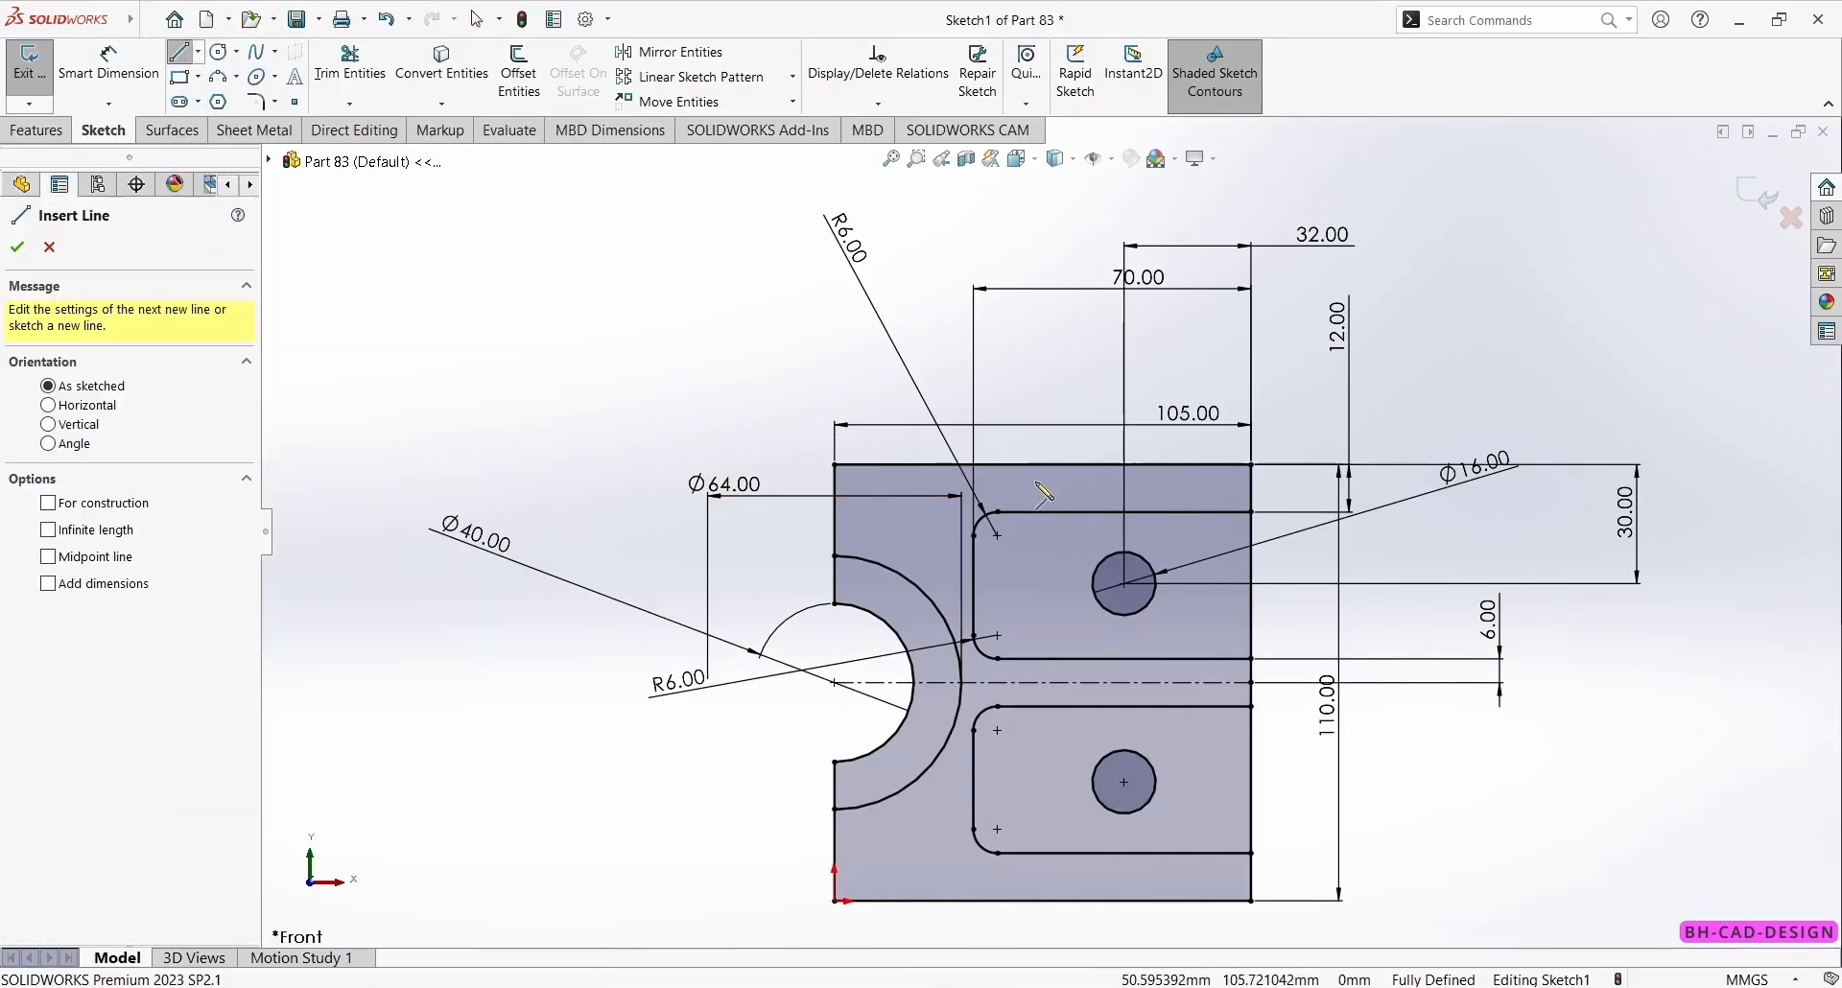
click(1036, 470)
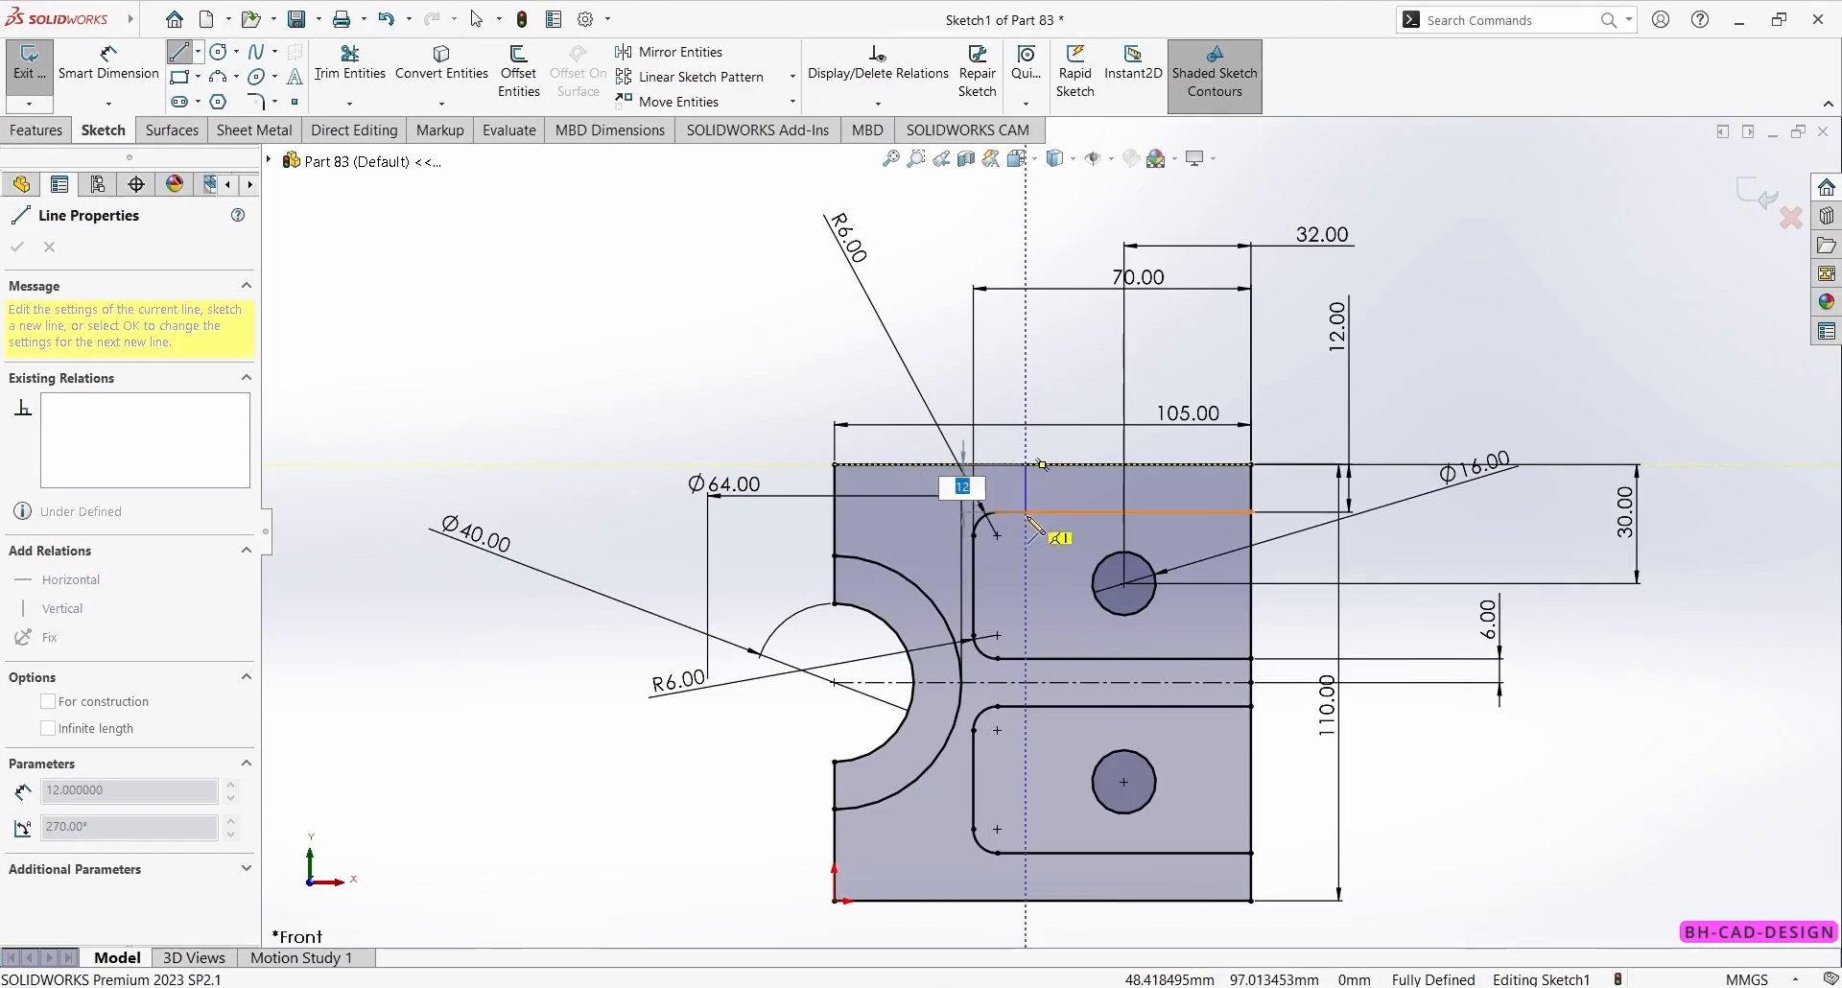
click(1026, 511)
key(Escape)
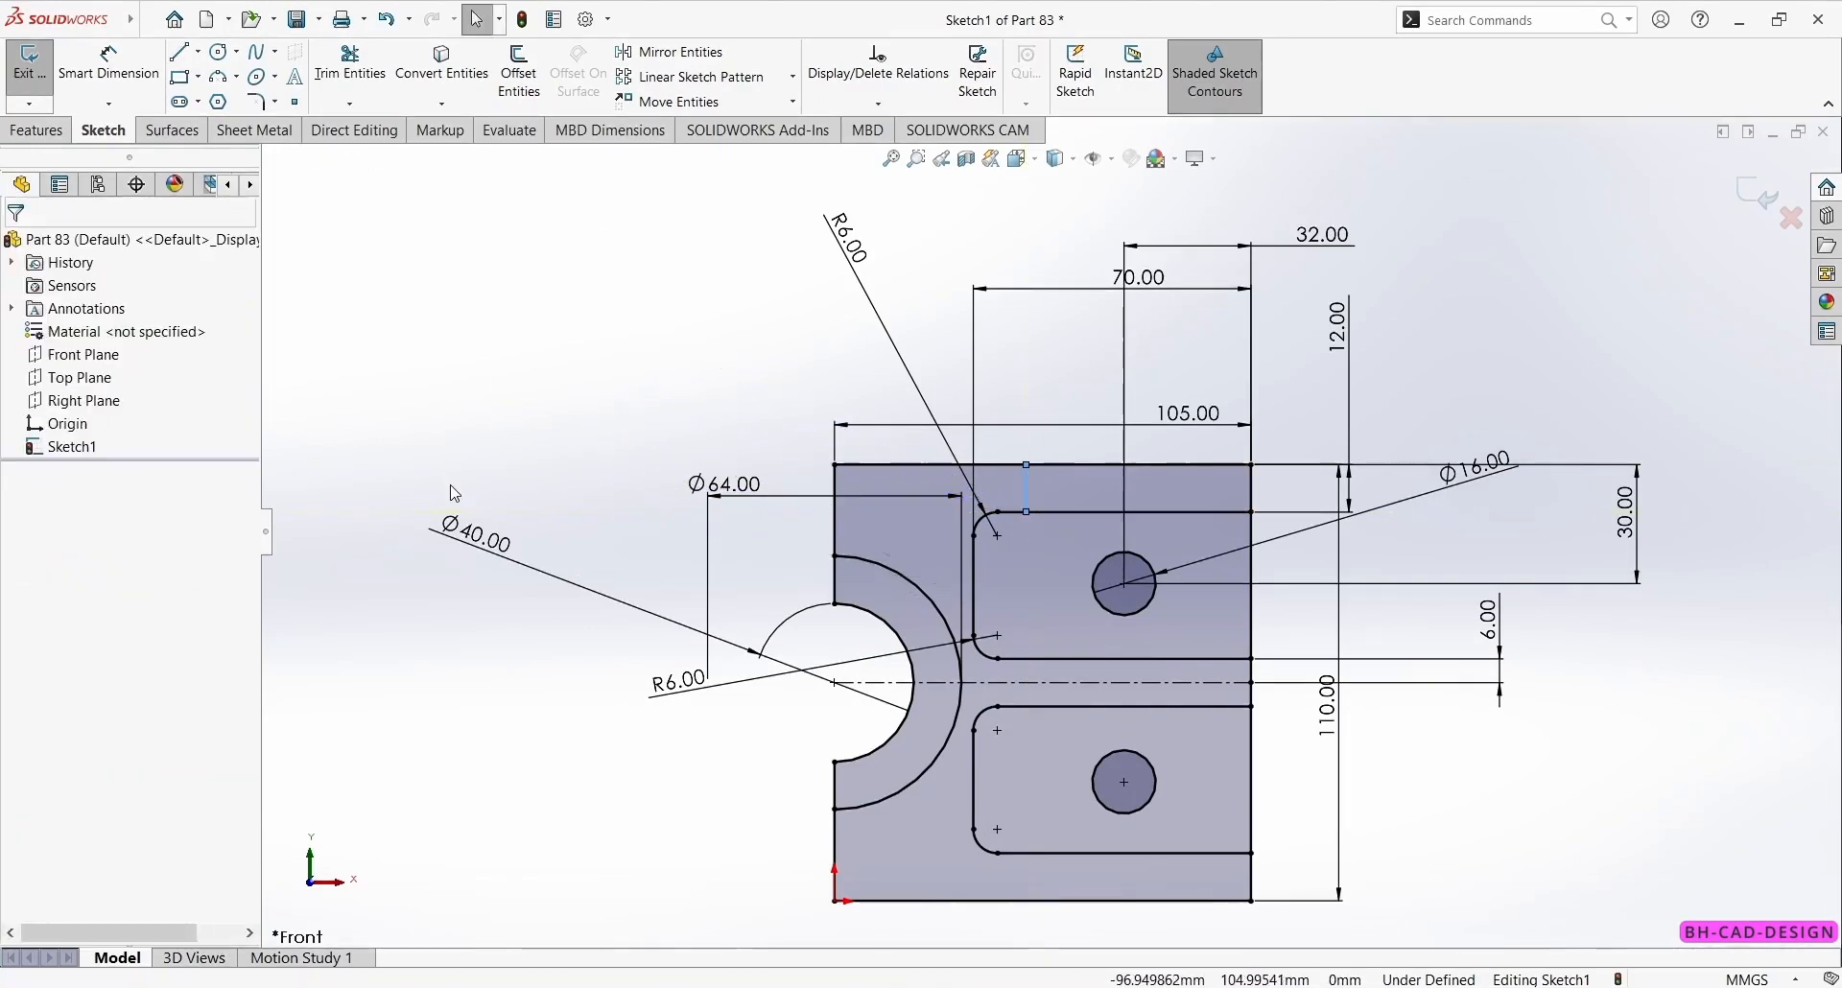
- Sketch a vertical line across the rib between the two pockets, aligned with the line above
key(Return)
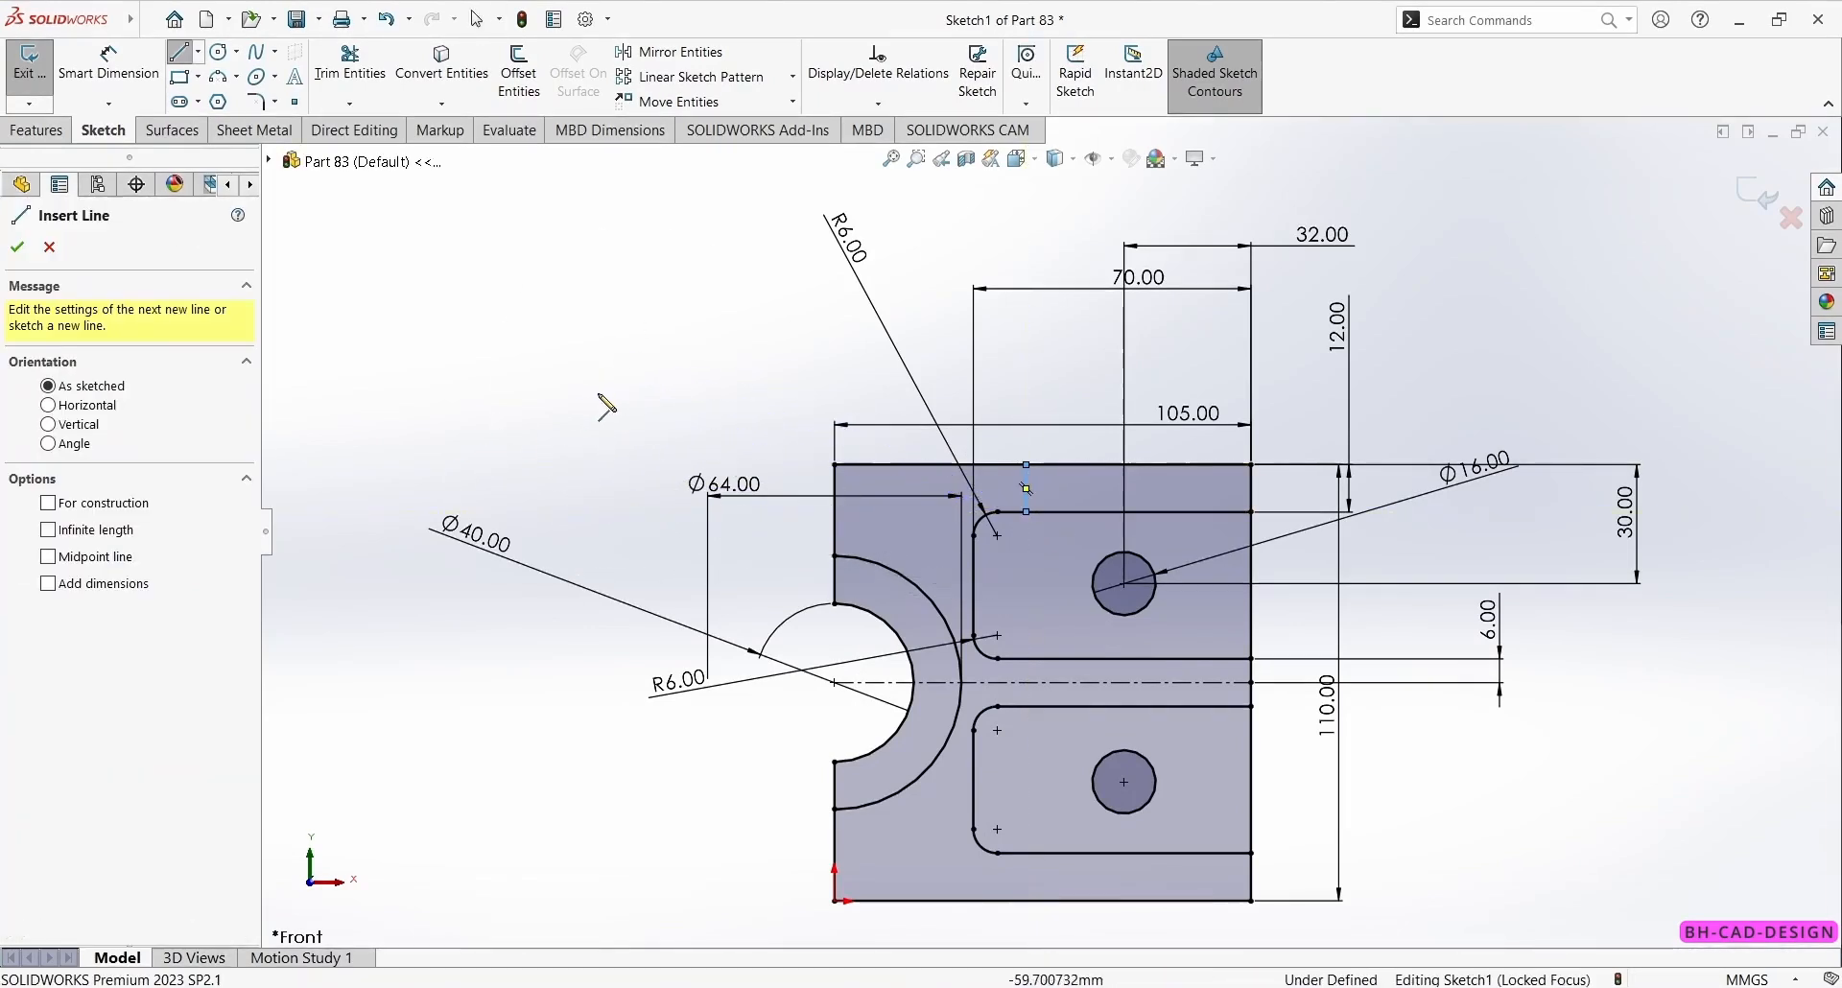
click(1027, 658)
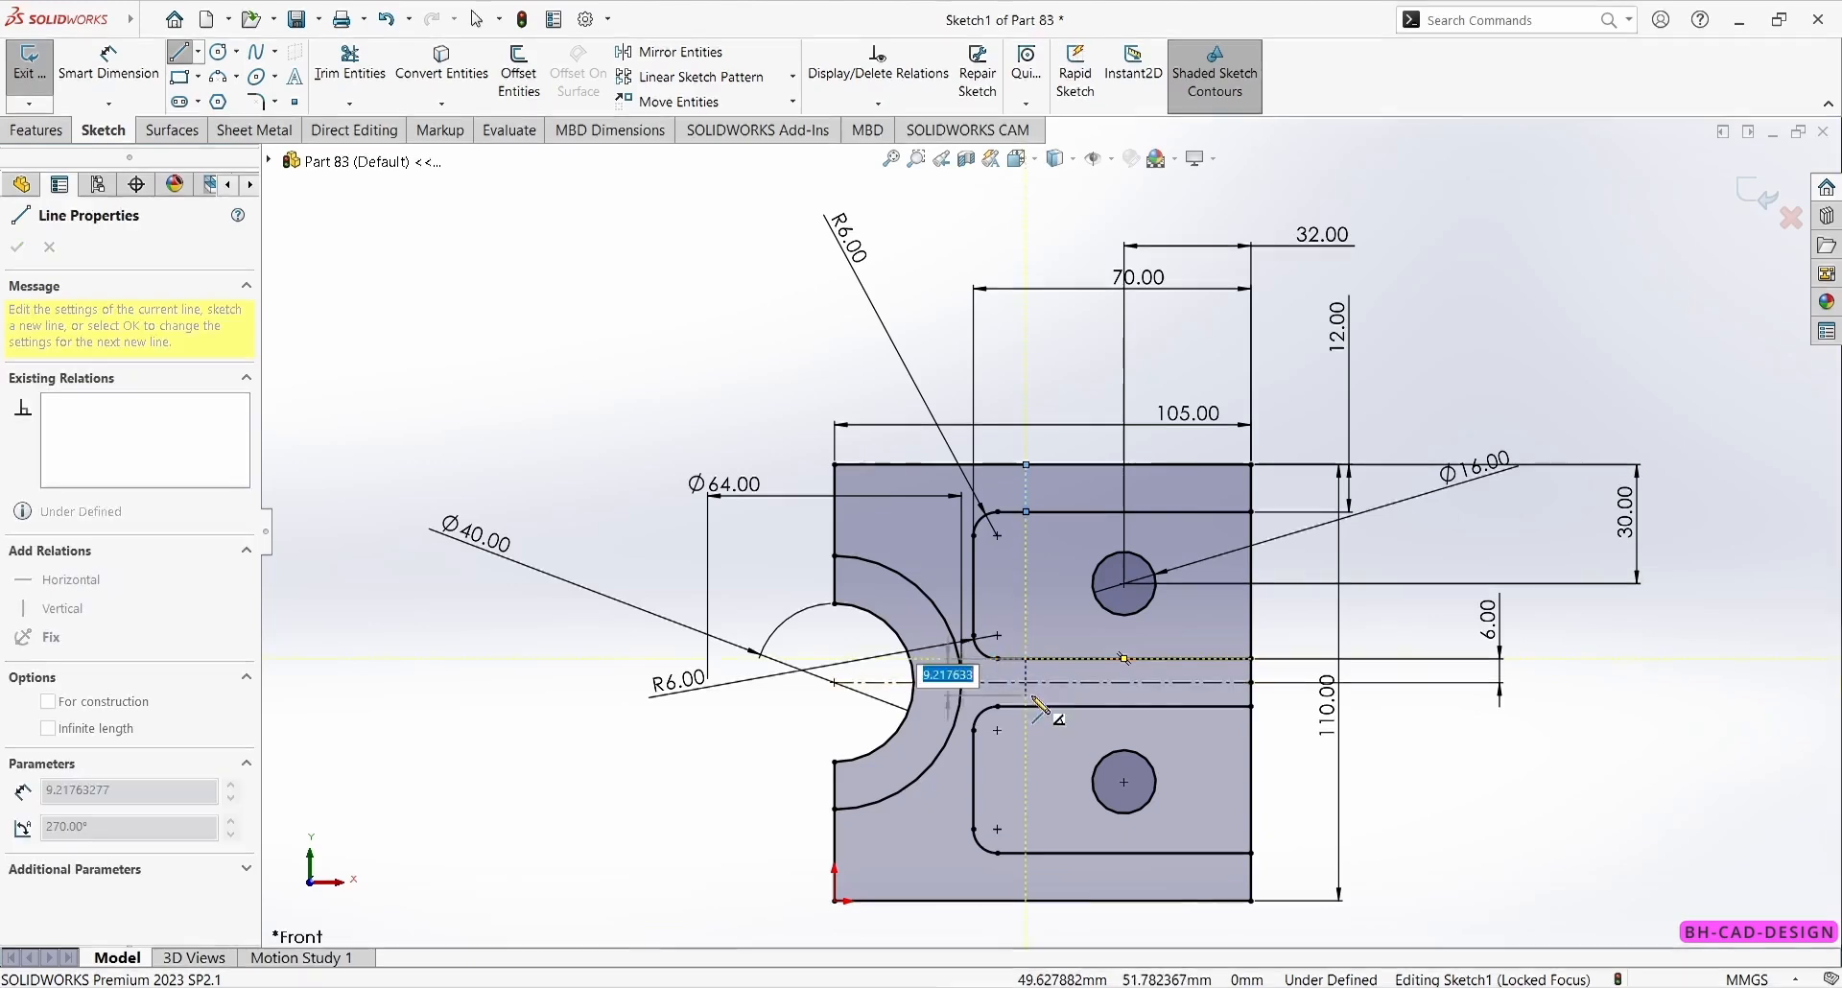
click(1029, 708)
- Sketch an aligned vertical line up from the rectangle's bottom edge and make its upper end coincident with the lower pocket's edge
click(179, 77)
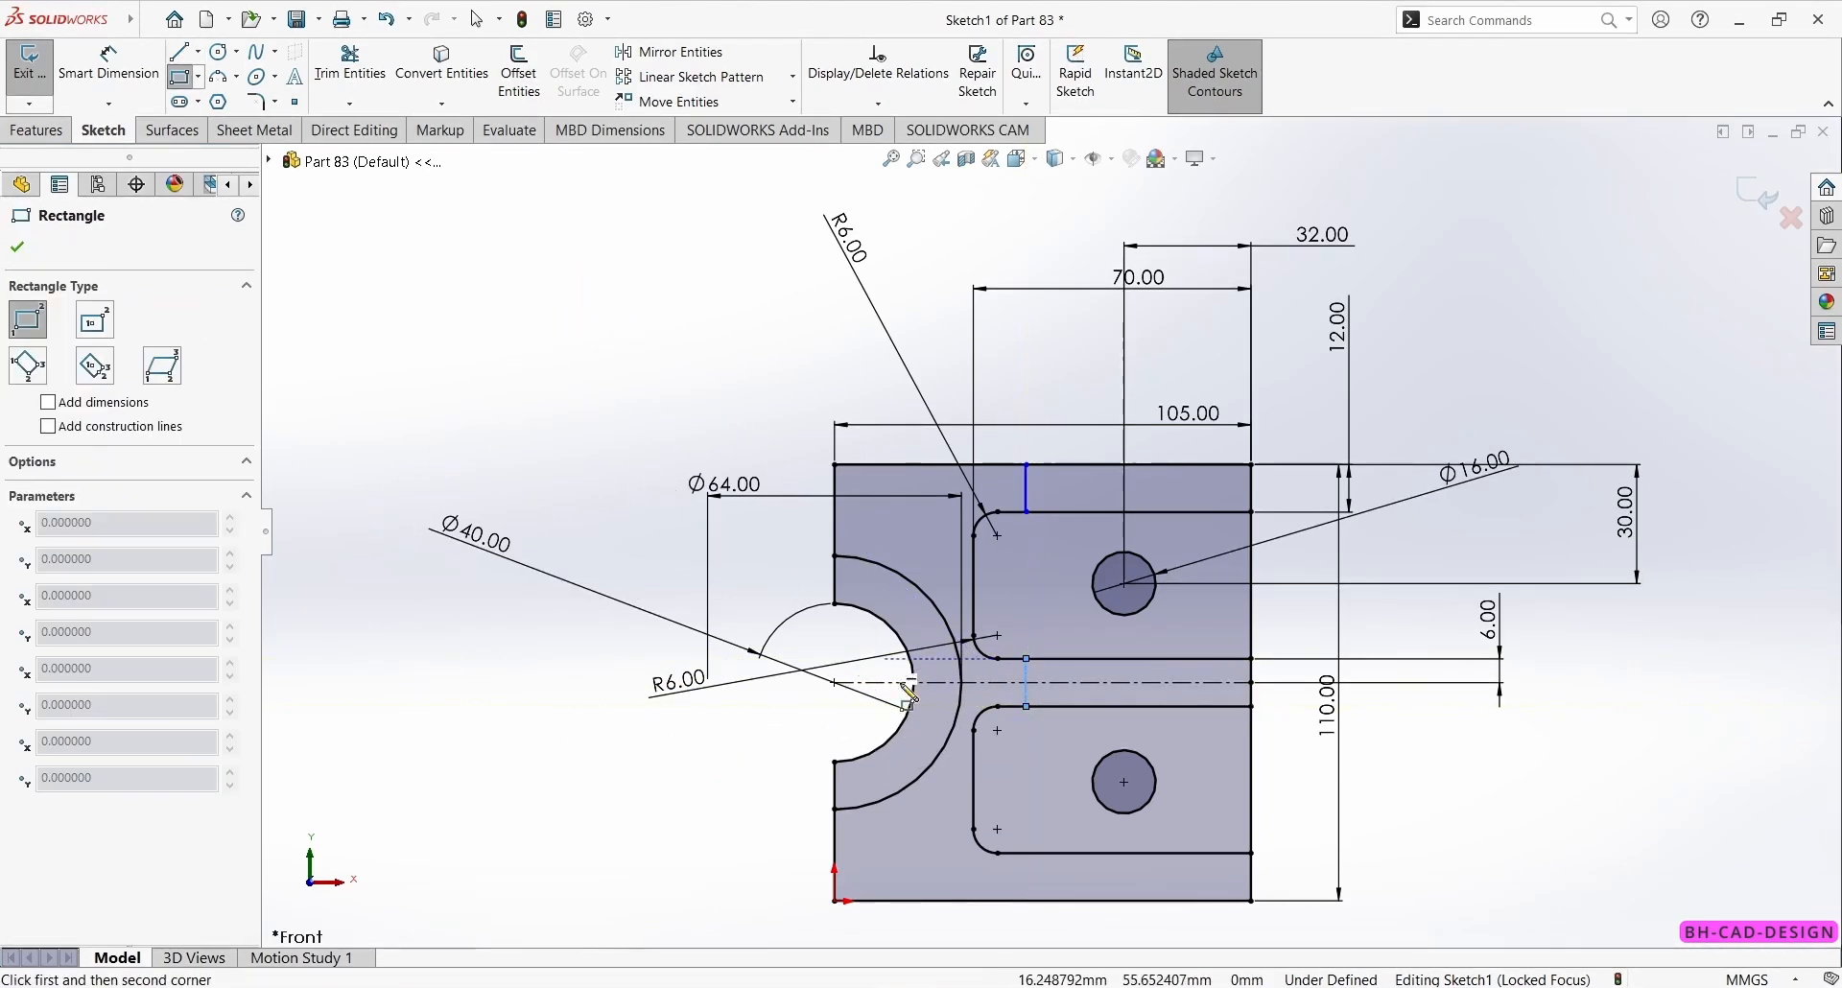
click(180, 51)
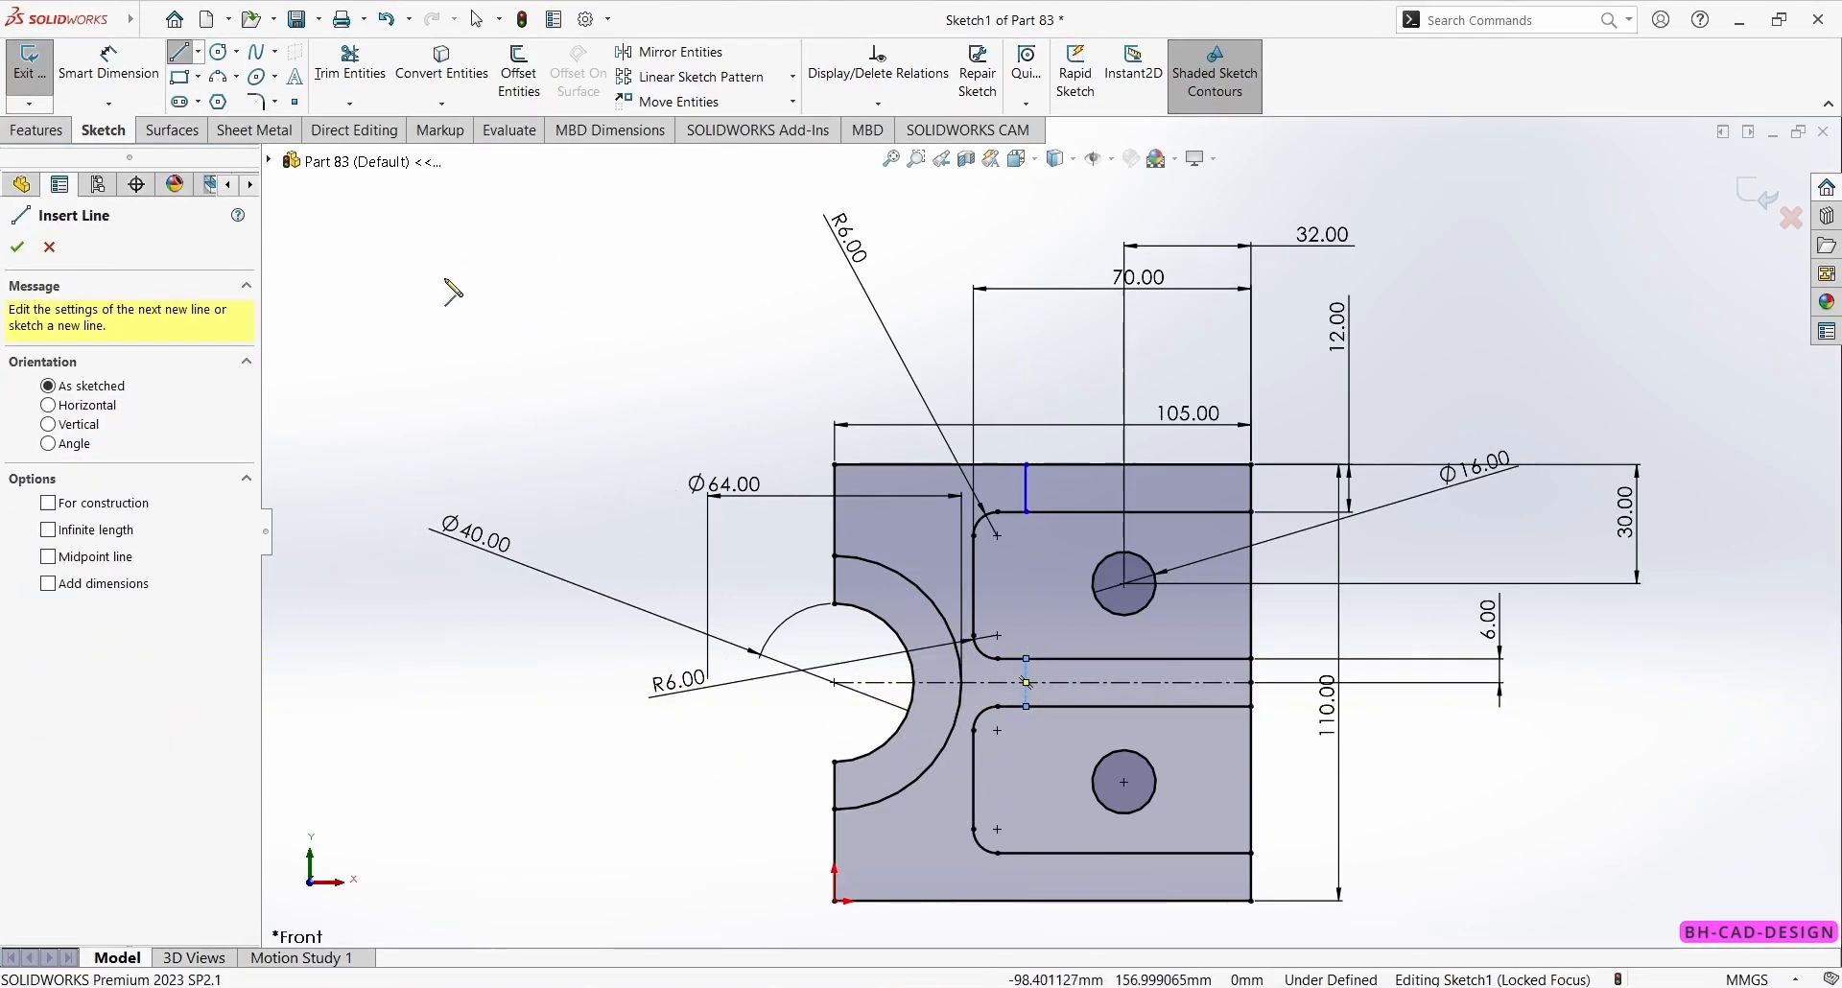
click(1027, 861)
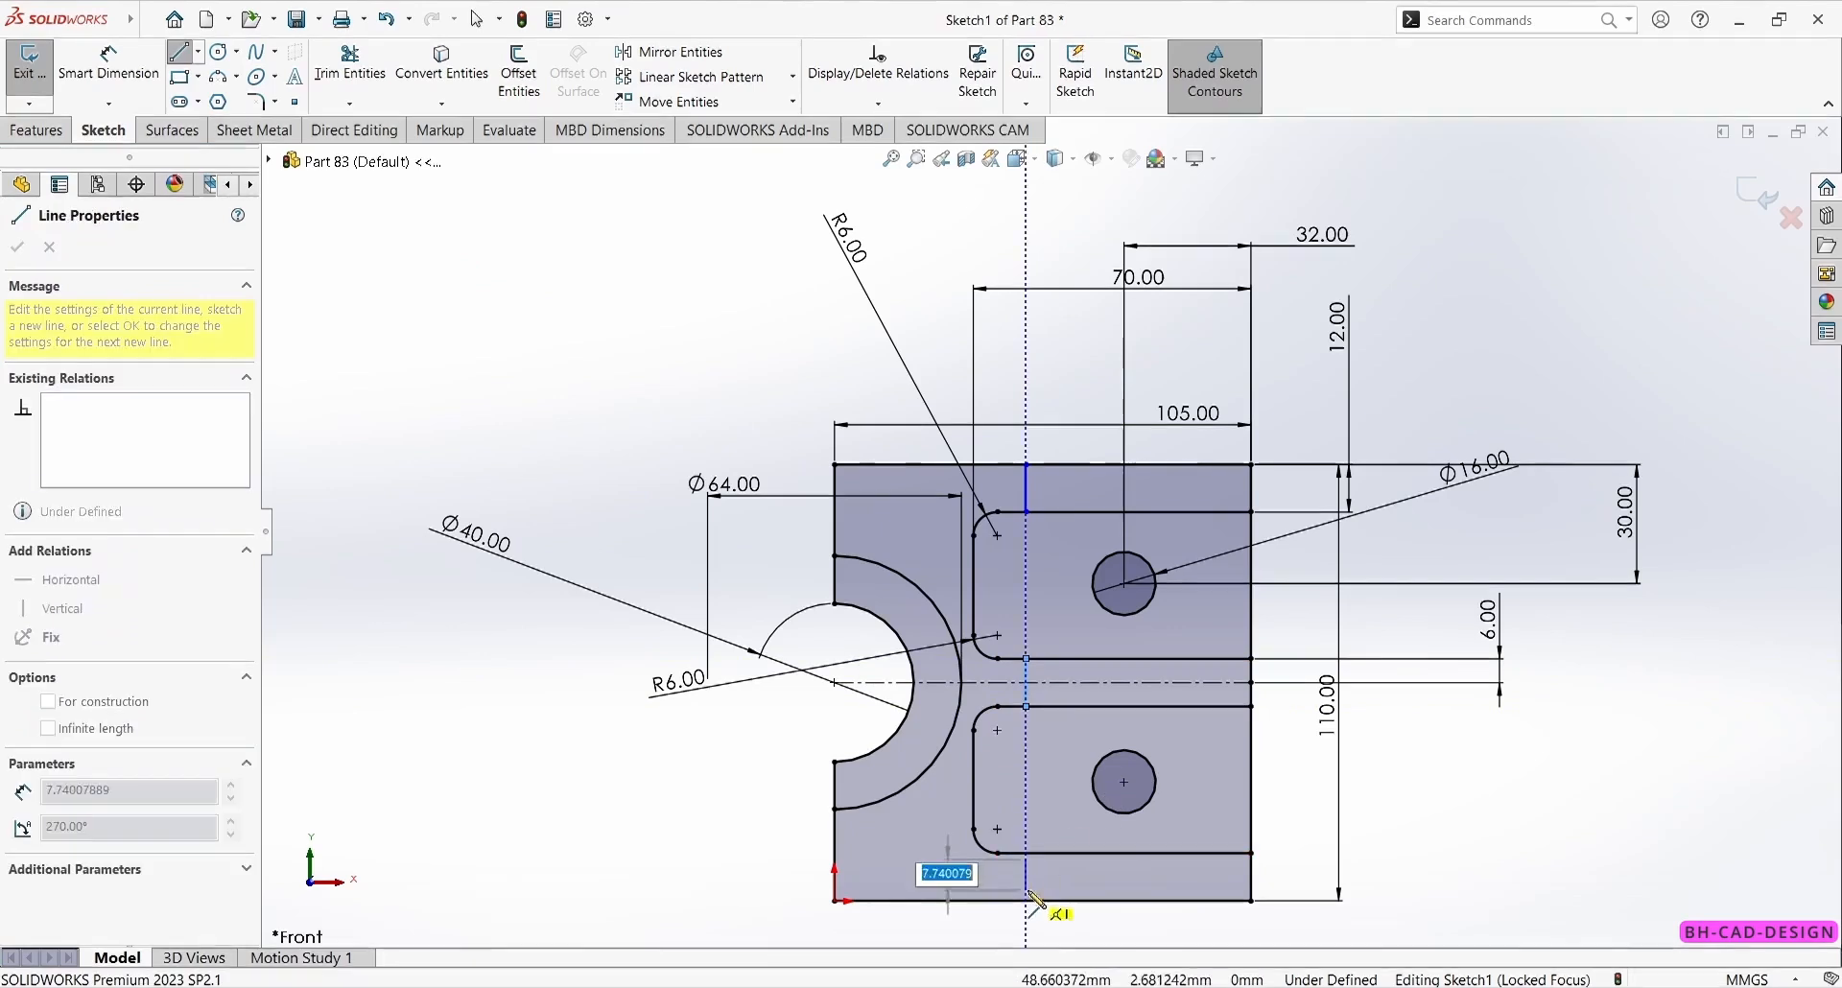
scroll(1018, 867, down, 2)
key(Escape)
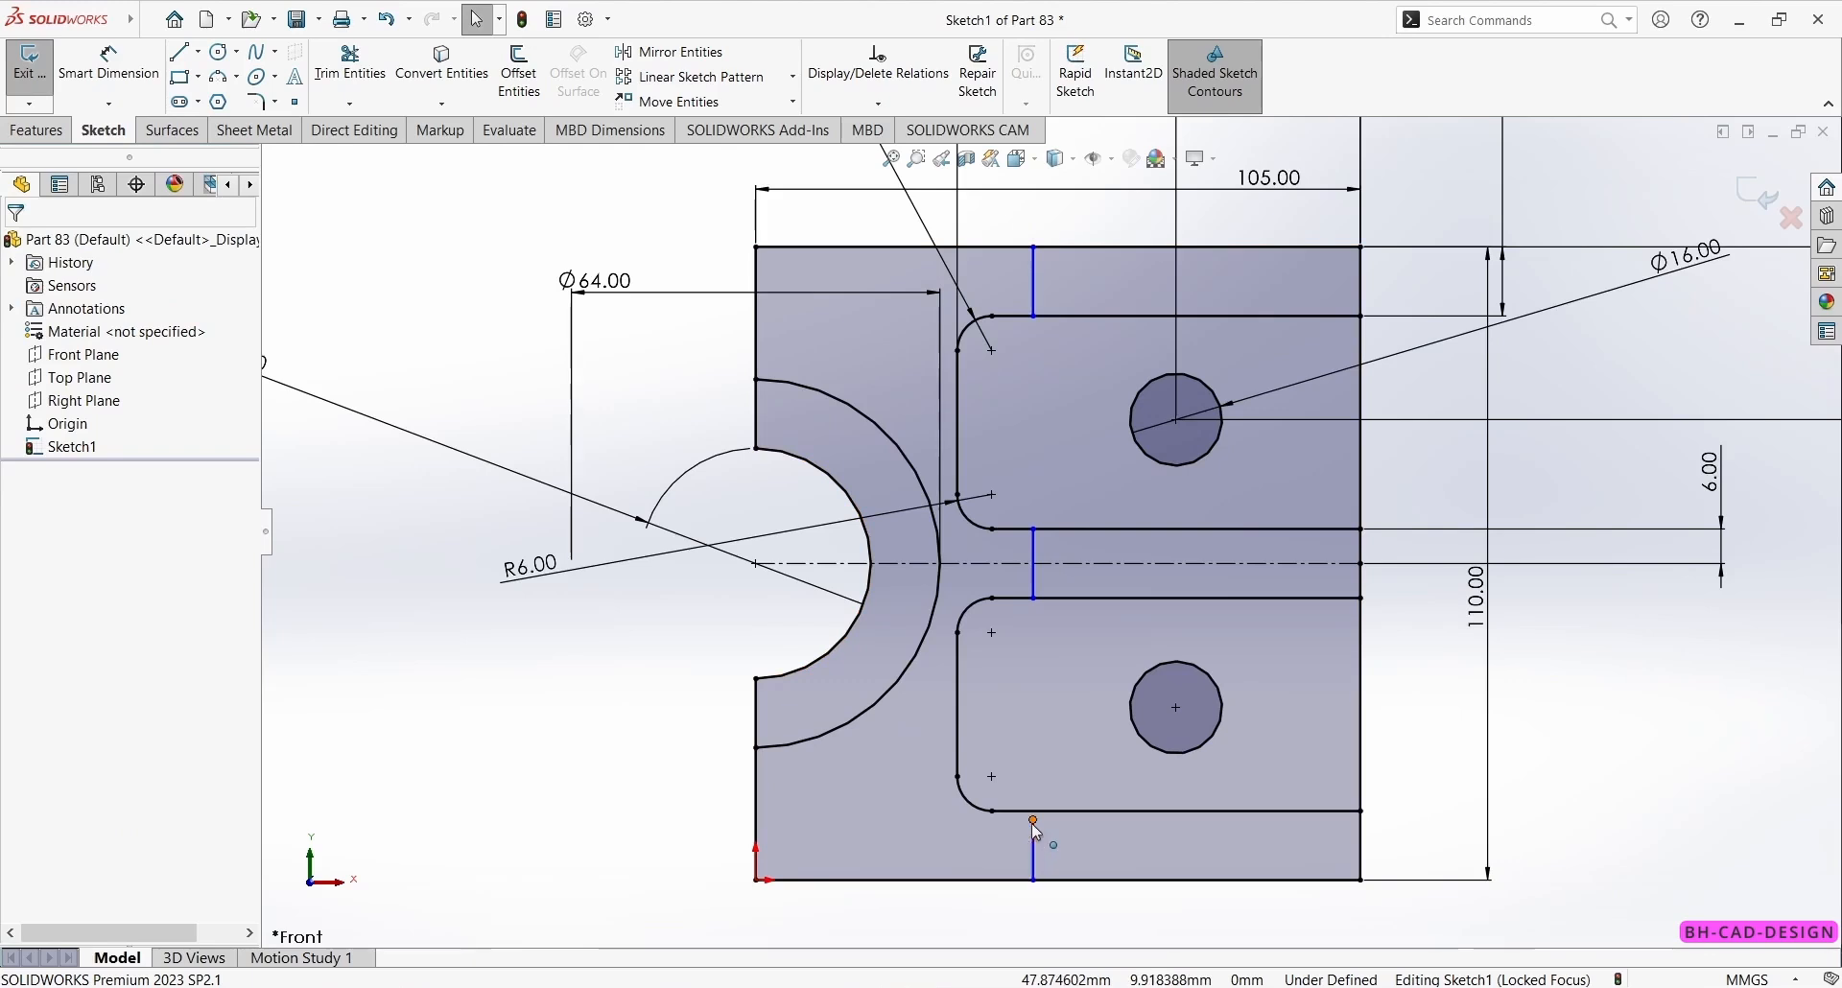
click(1033, 821)
ctrl+click(1061, 810)
click(1142, 731)
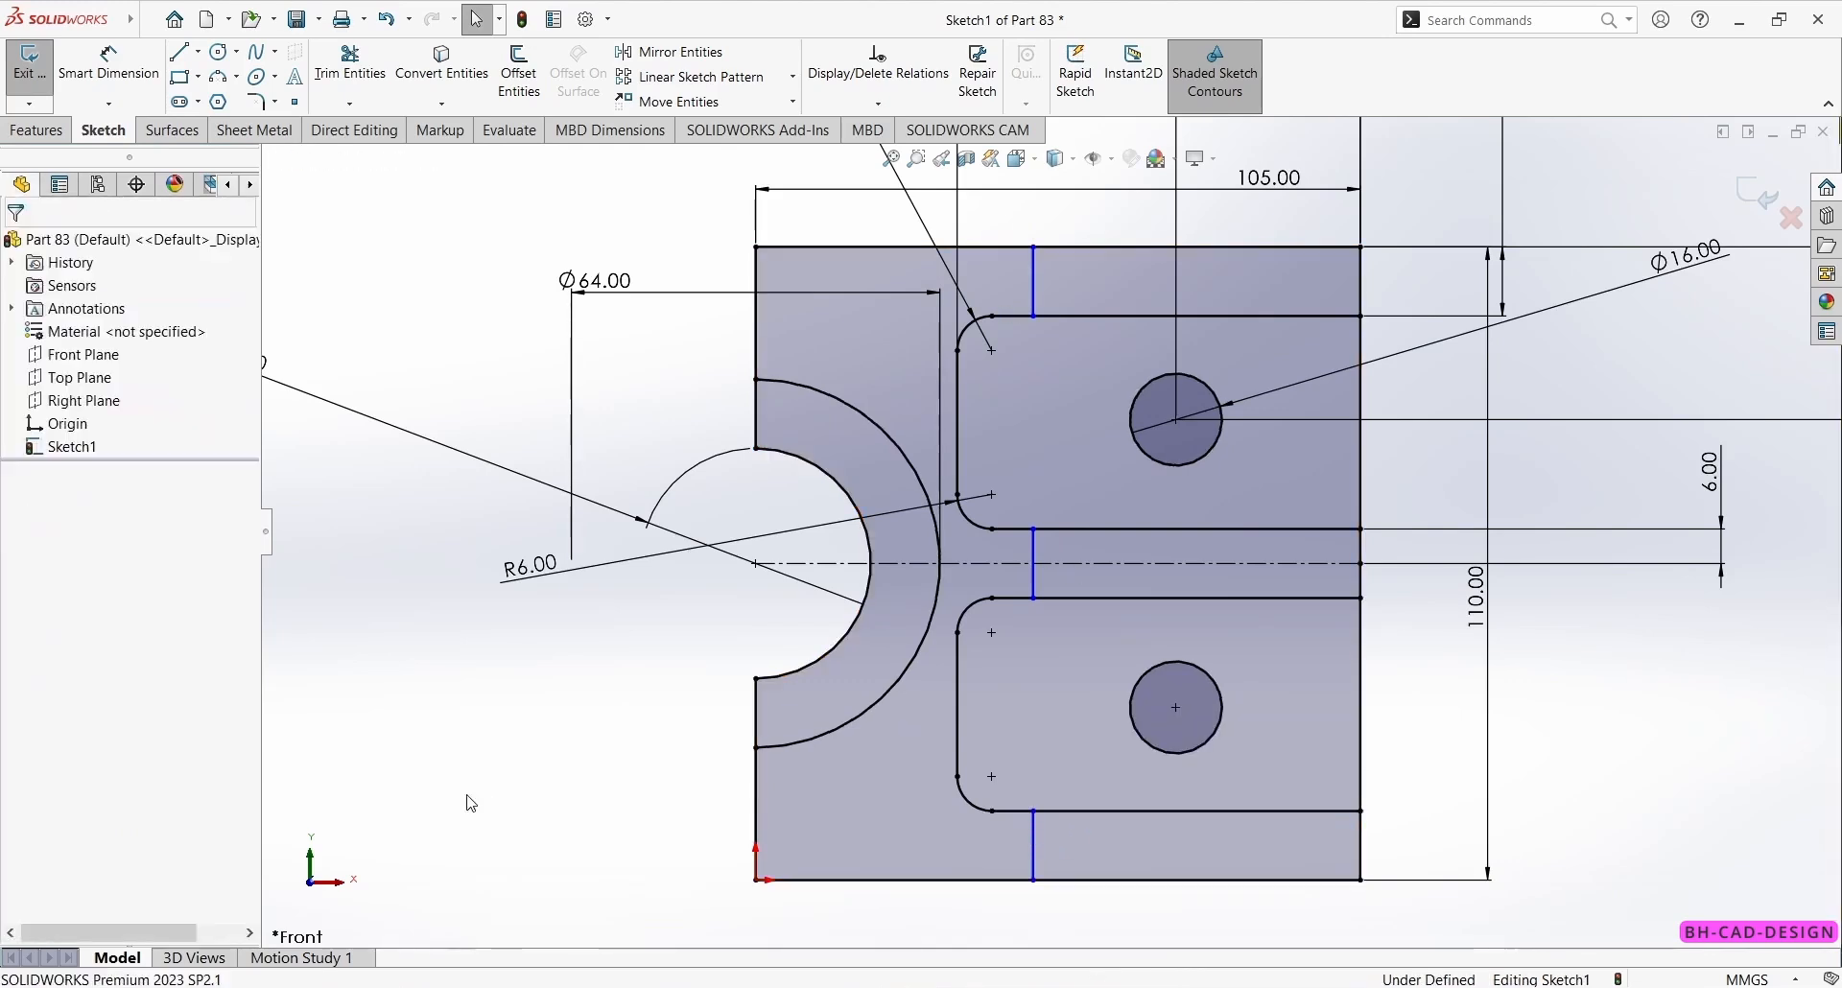
- Dimension the upper short vertical line 55 mm from the rectangle's right edge
scroll(1079, 554, up, 3)
scroll(1079, 553, down, 1)
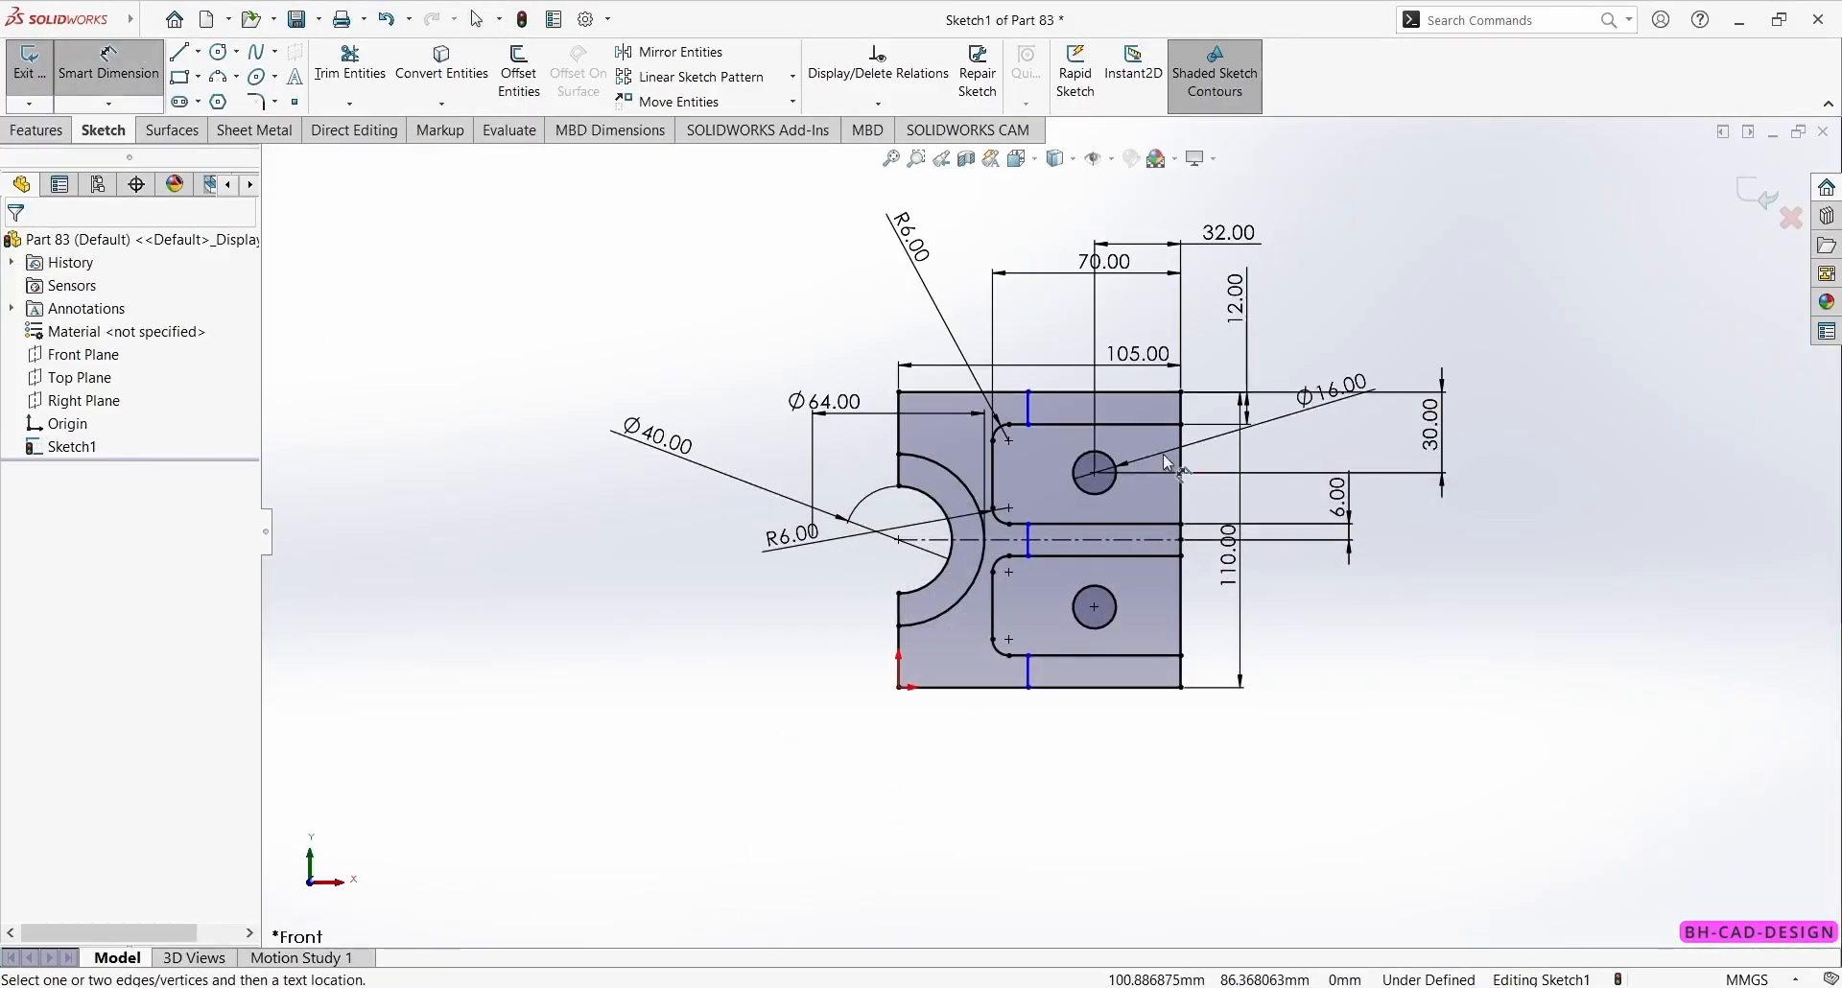
key(d)
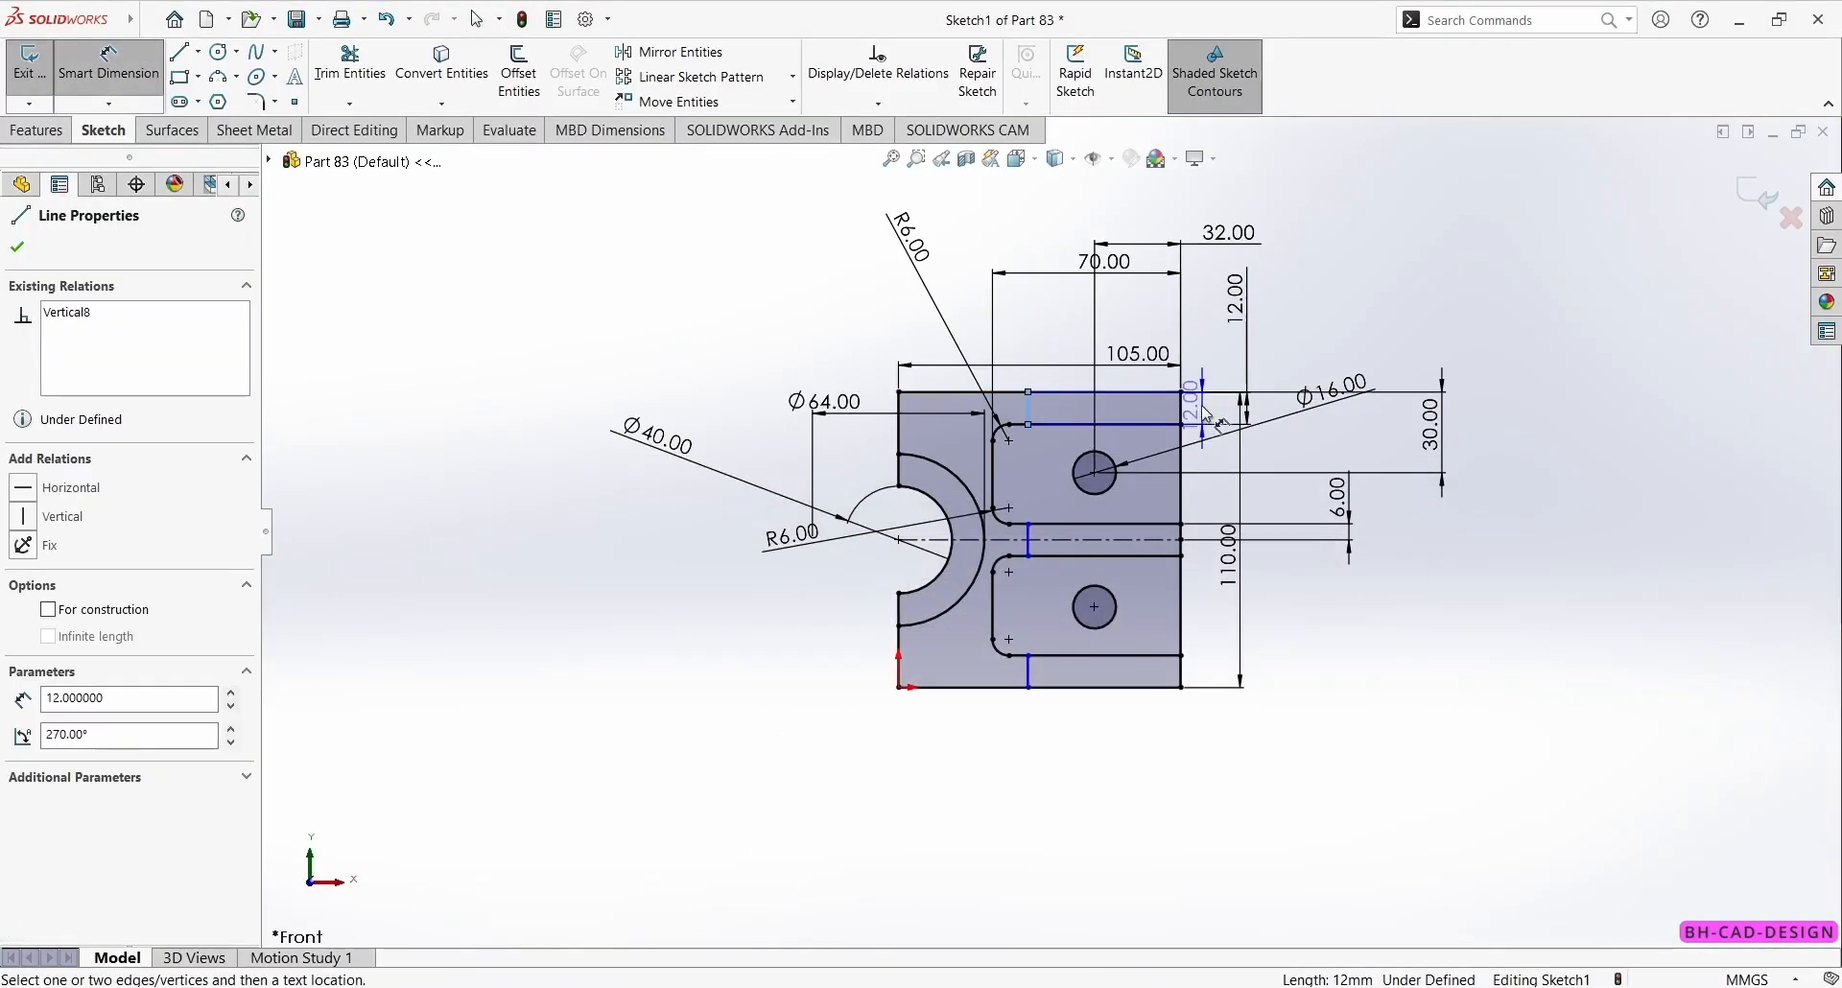
click(1180, 412)
click(1450, 245)
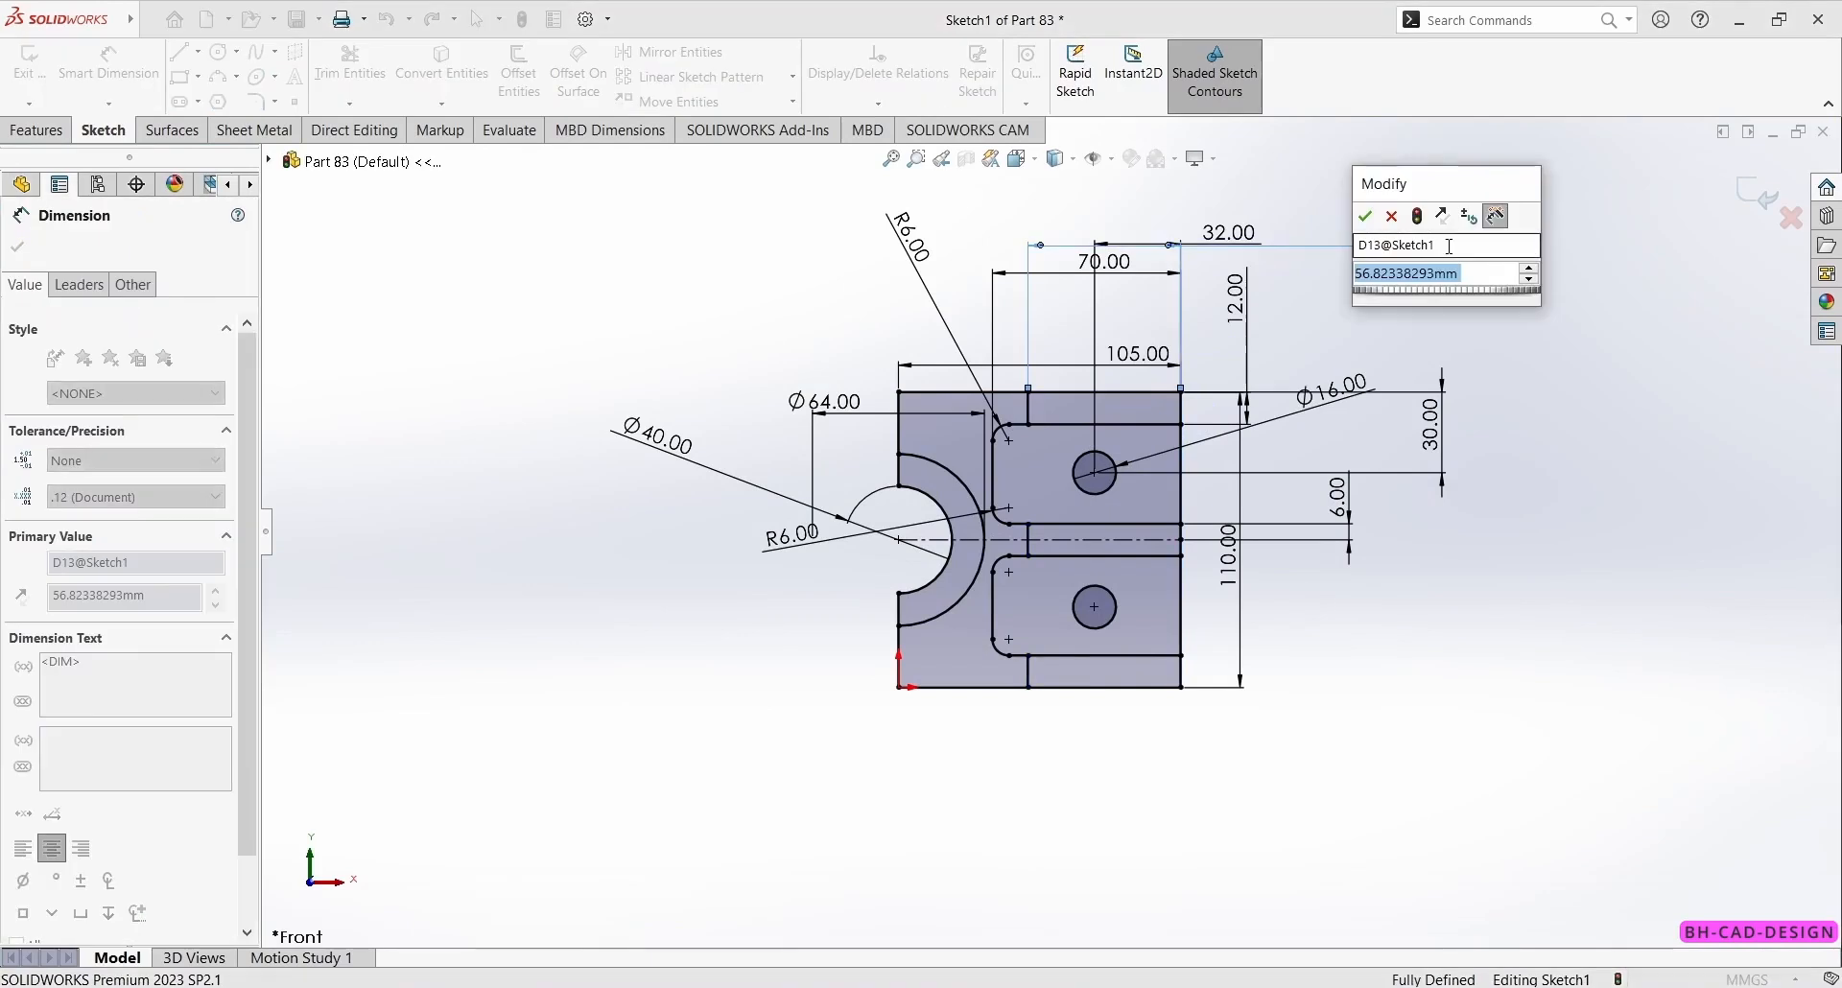
text(55)
key(Return)
key(Escape)
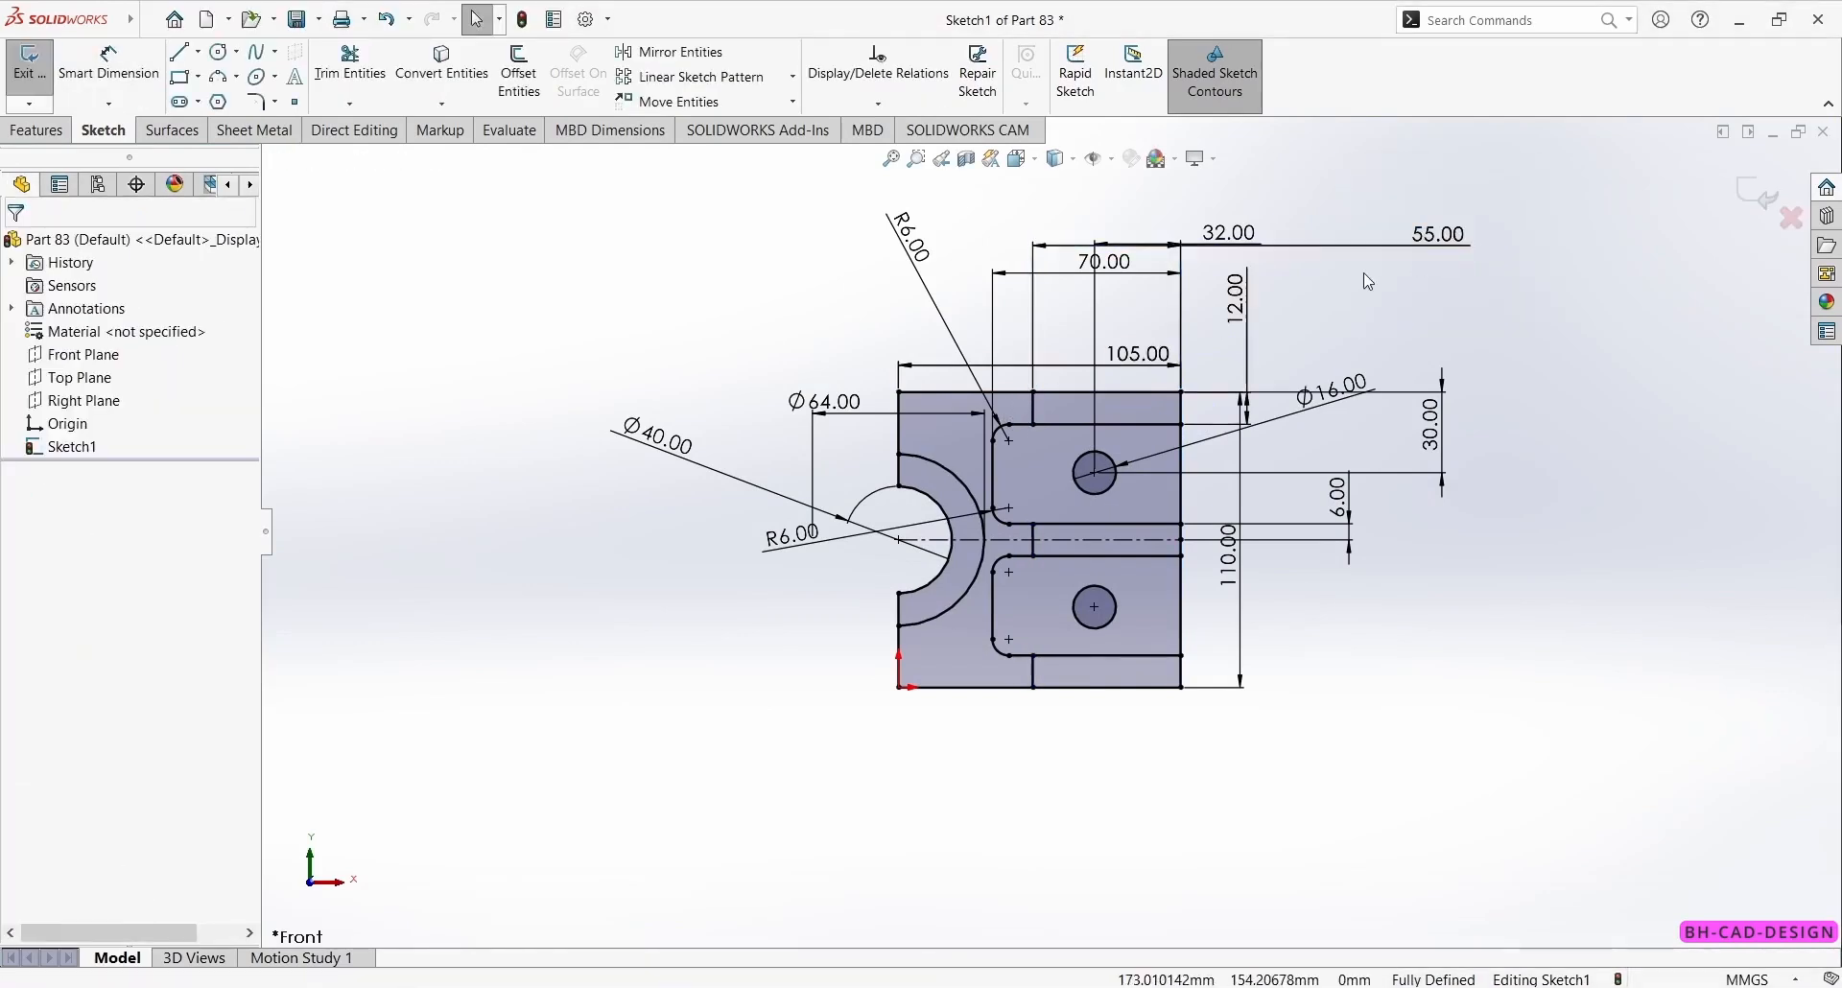
- Rearrange the 32, 55 and 70 mm dimensions so they stack in increasing order above the plate
scroll(1428, 250, down, 4)
drag(1382, 390, 712, 288)
drag(944, 386, 754, 518)
key(Escape)
scroll(845, 494, up, 2)
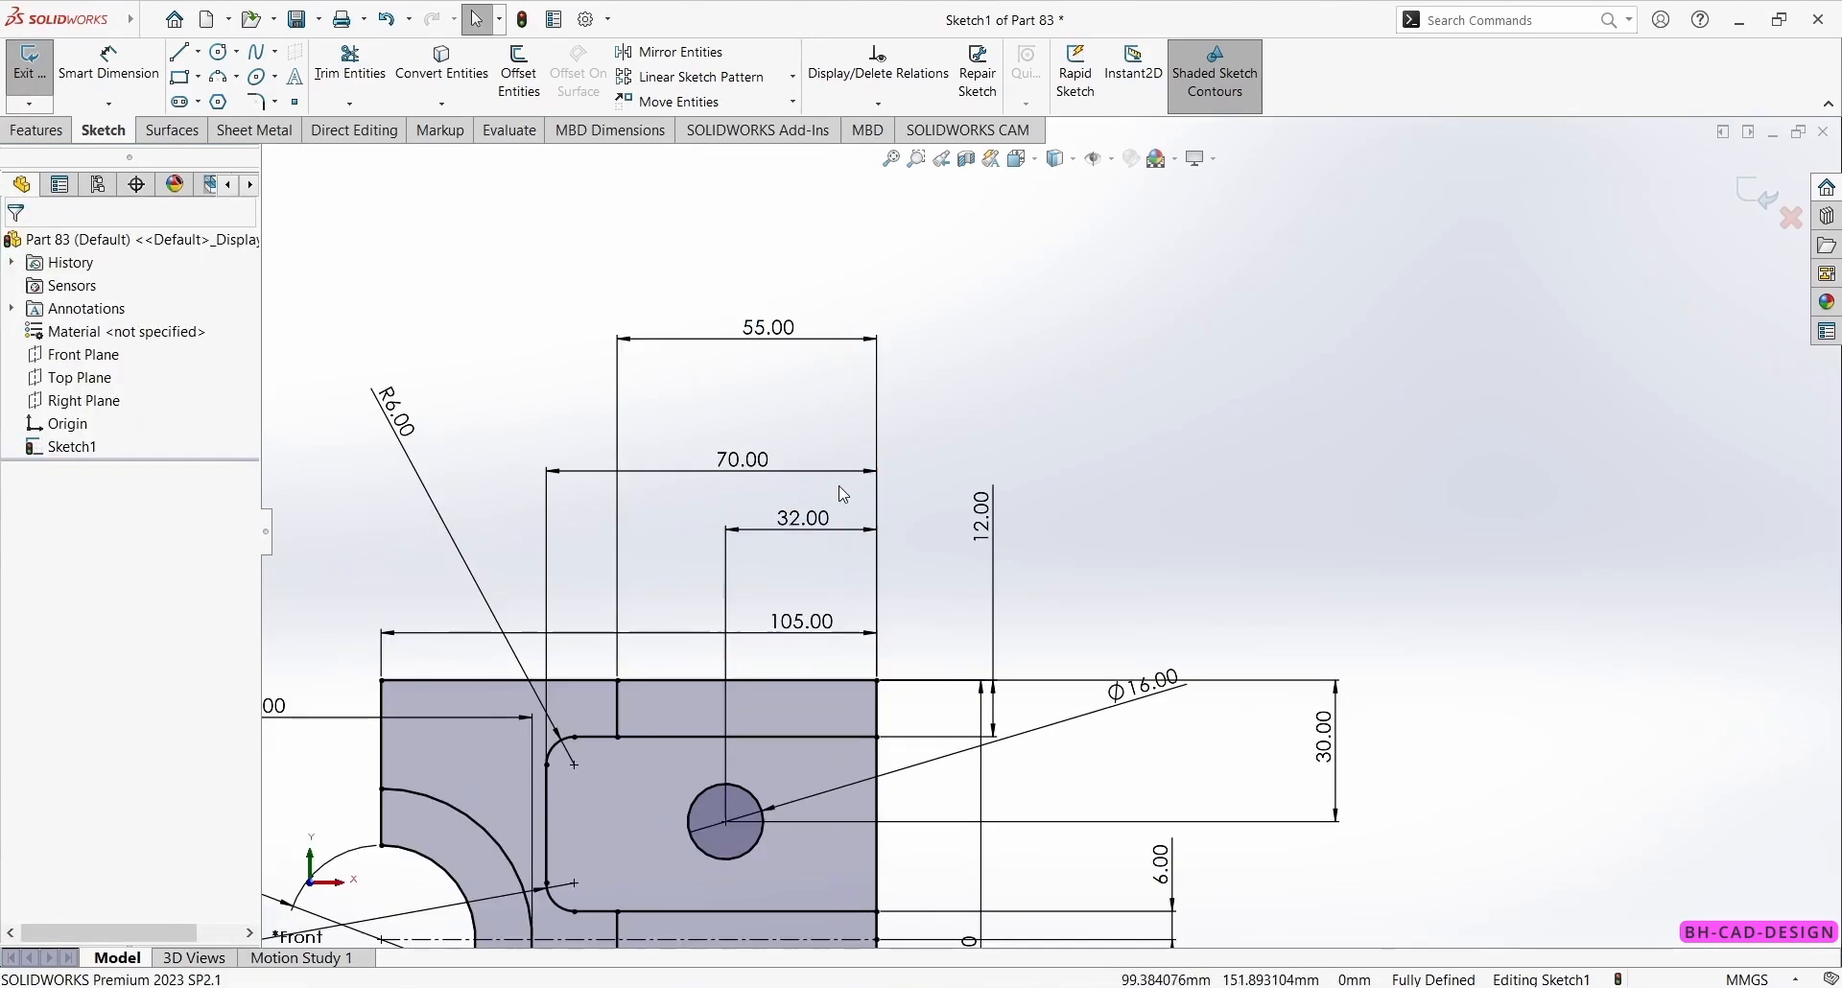
drag(782, 461, 738, 261)
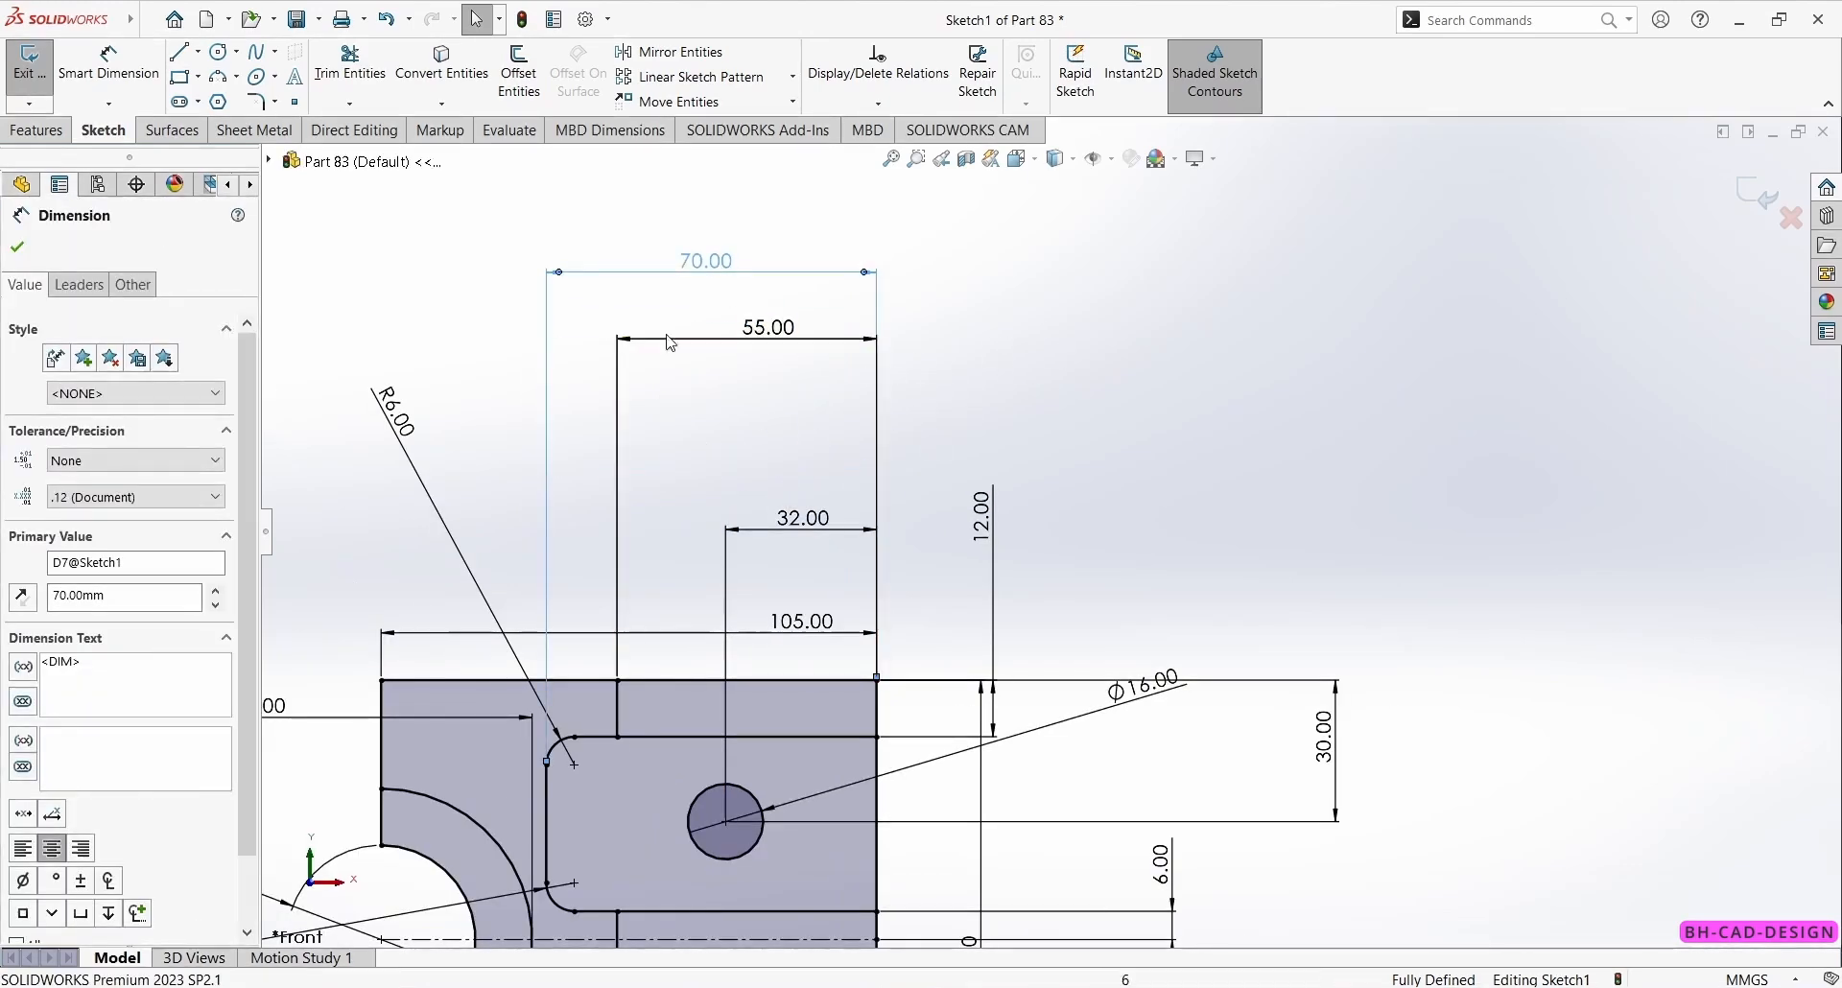
drag(769, 327, 778, 429)
drag(706, 261, 720, 338)
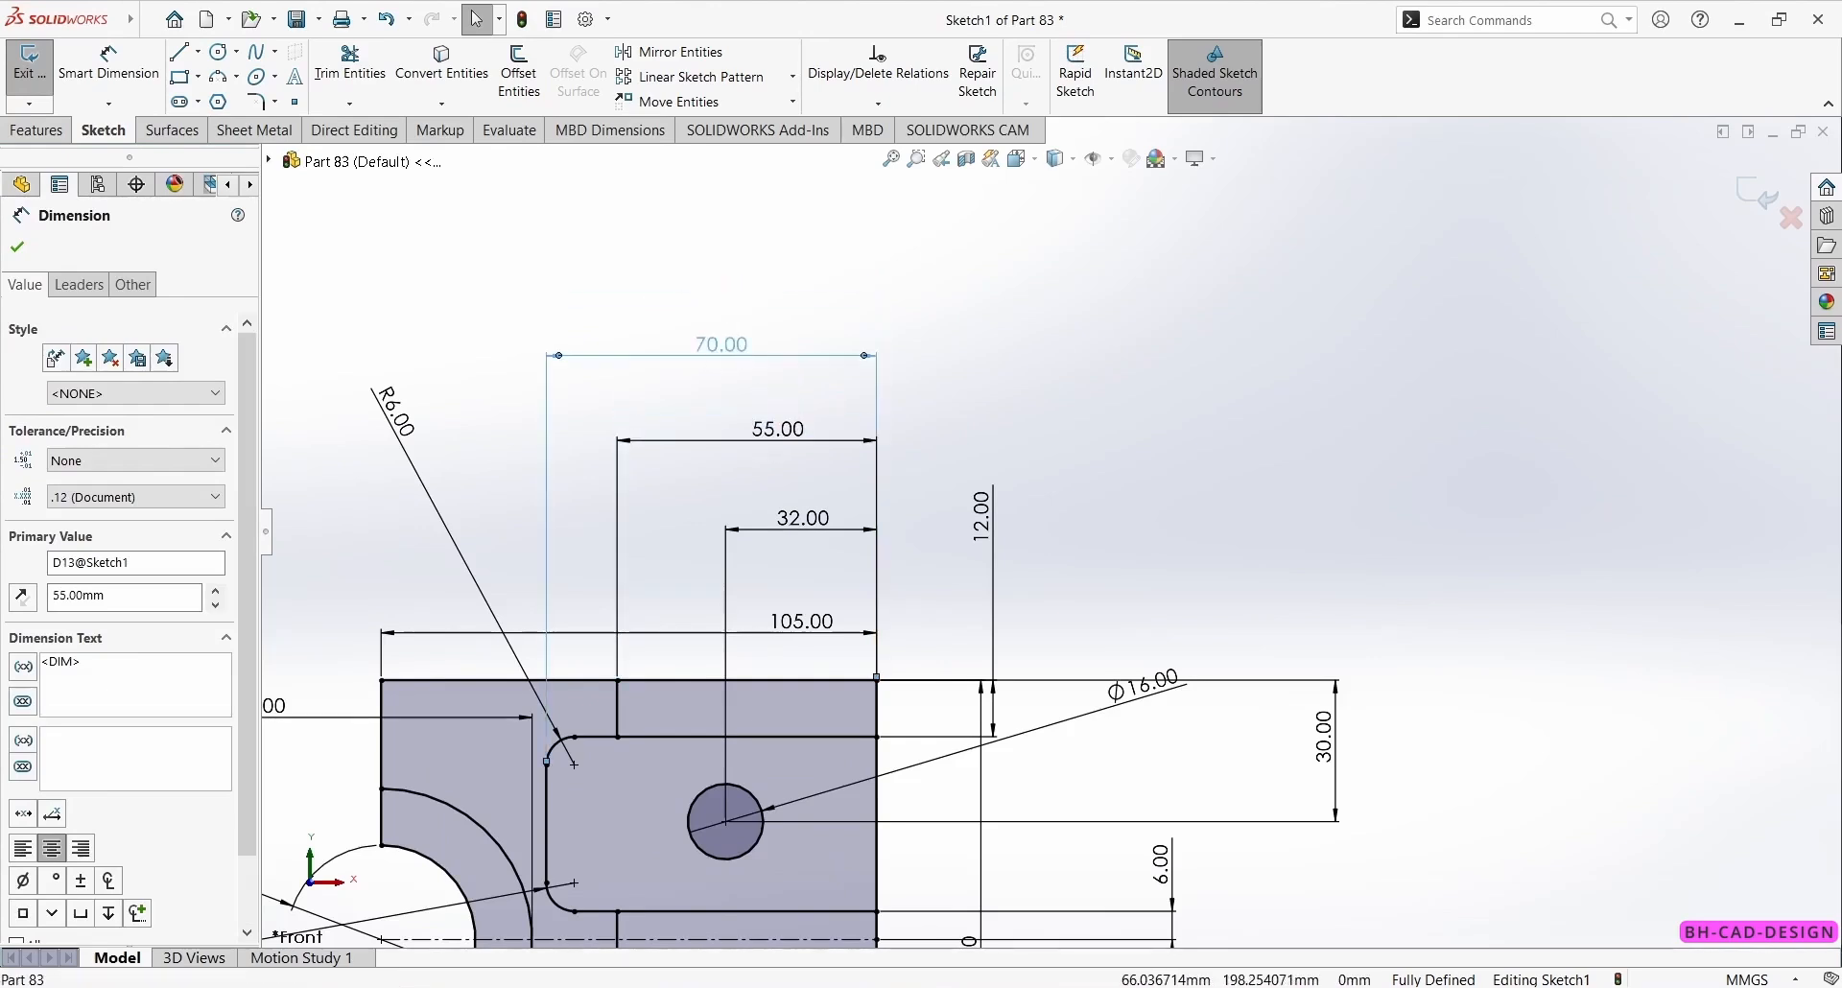
key(Escape)
scroll(1095, 503, up, 2)
scroll(960, 595, down, 2)
scroll(959, 614, up, 2)
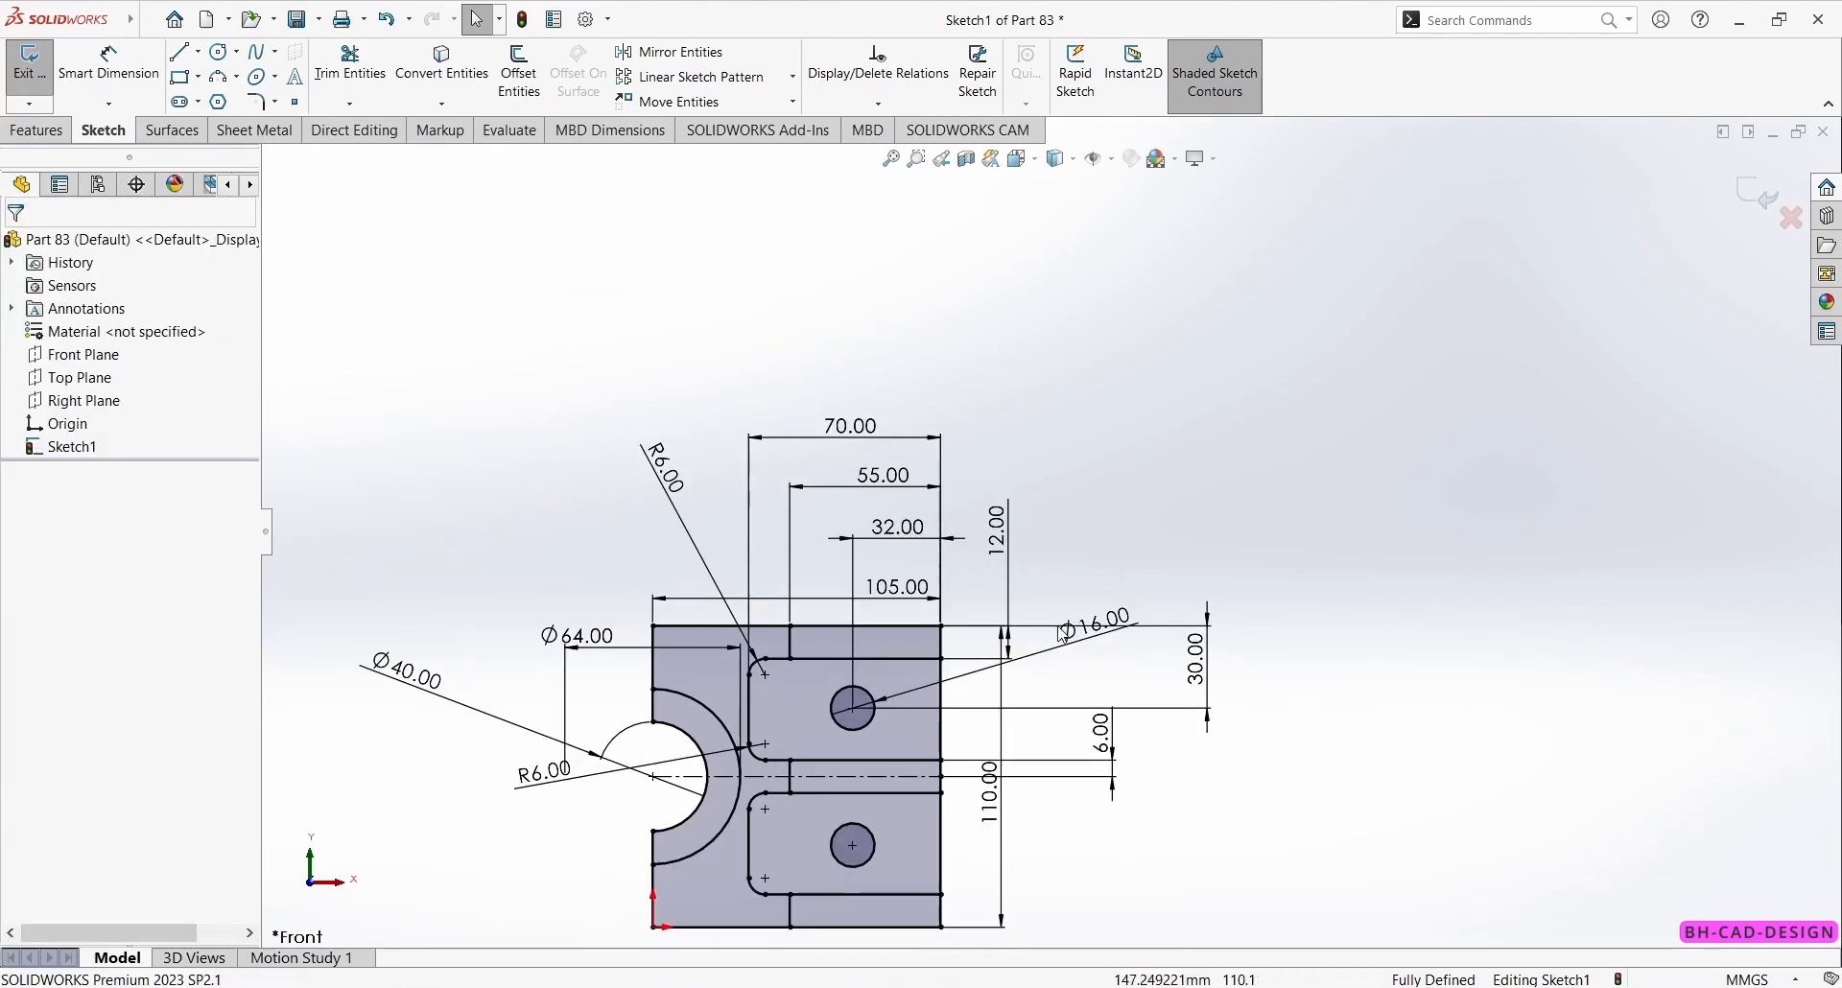
- Tidy the placement of the 12 mm height and 16 mm diameter dimensions beside the plate's right edge
mouse_move(998, 533)
mouse_down()
mouse_move(1242, 542)
mouse_move(1260, 612)
mouse_up()
drag(1319, 545, 984, 545)
click(1143, 554)
scroll(1147, 614, up, 2)
scroll(1017, 494, down, 2)
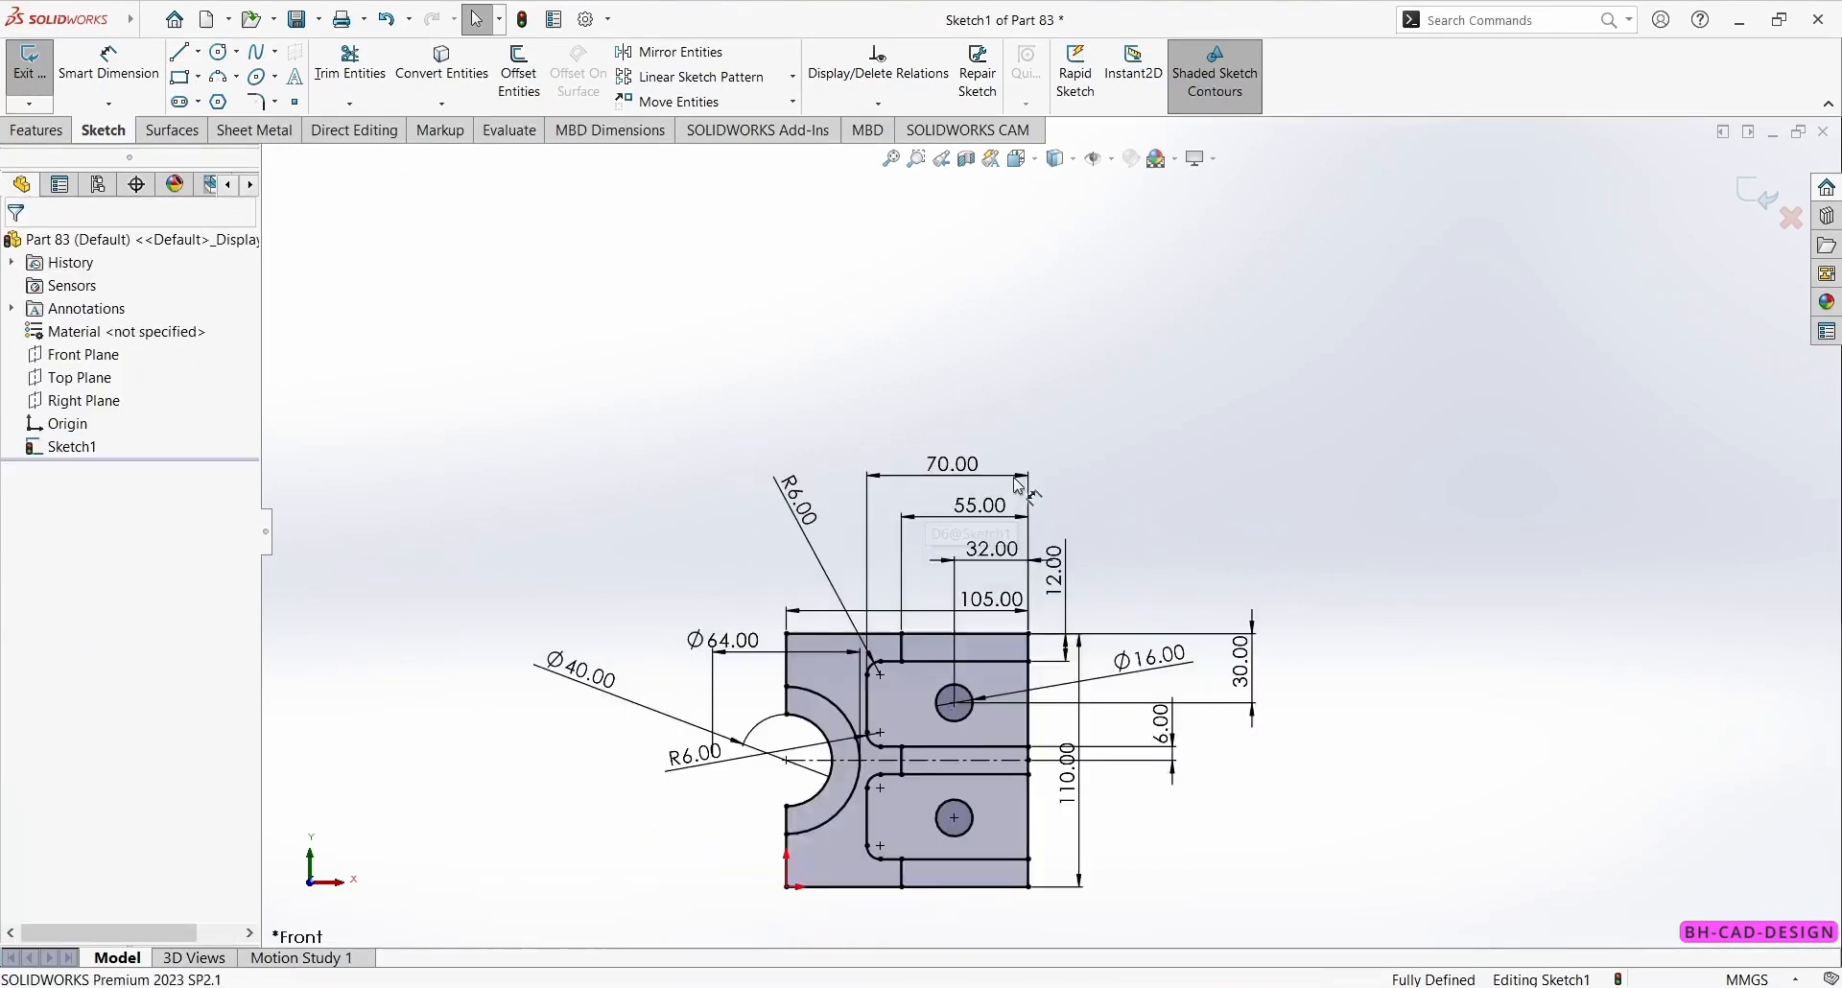
- Check the reference drawing's section heights and extrude the two left-hand plate regions outside the half ring 28 mm
click(37, 129)
click(39, 72)
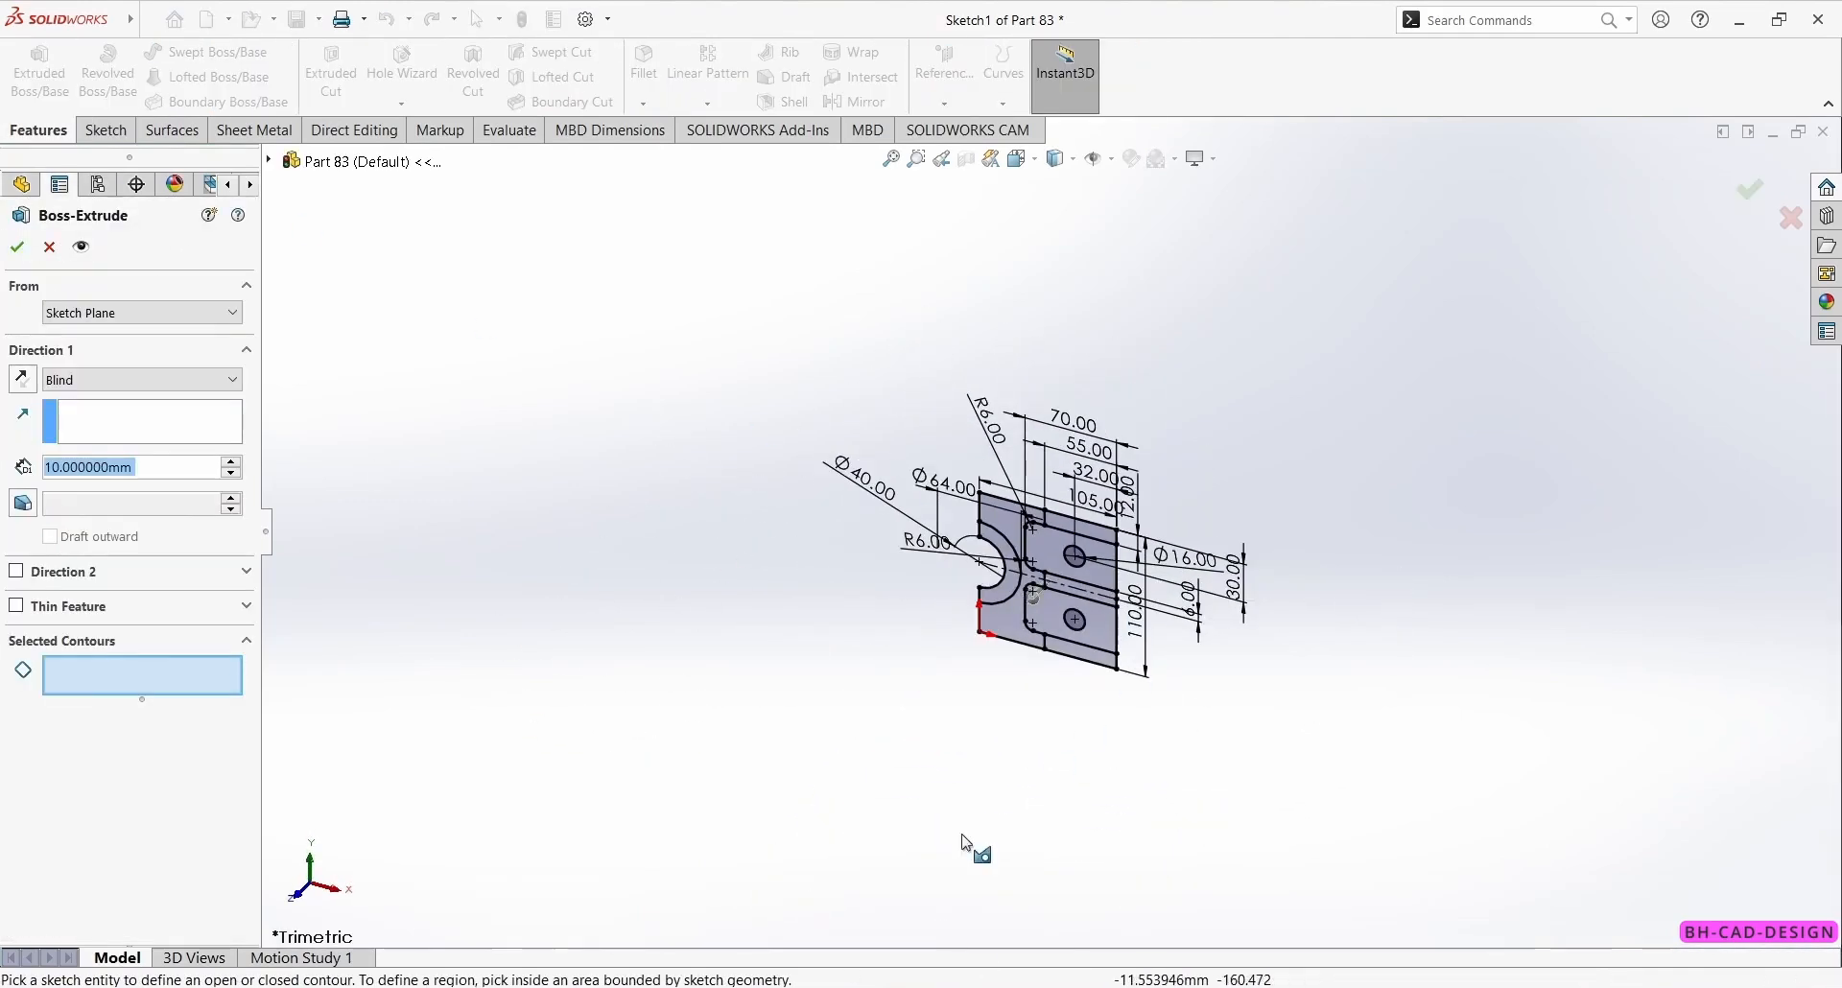
click(894, 986)
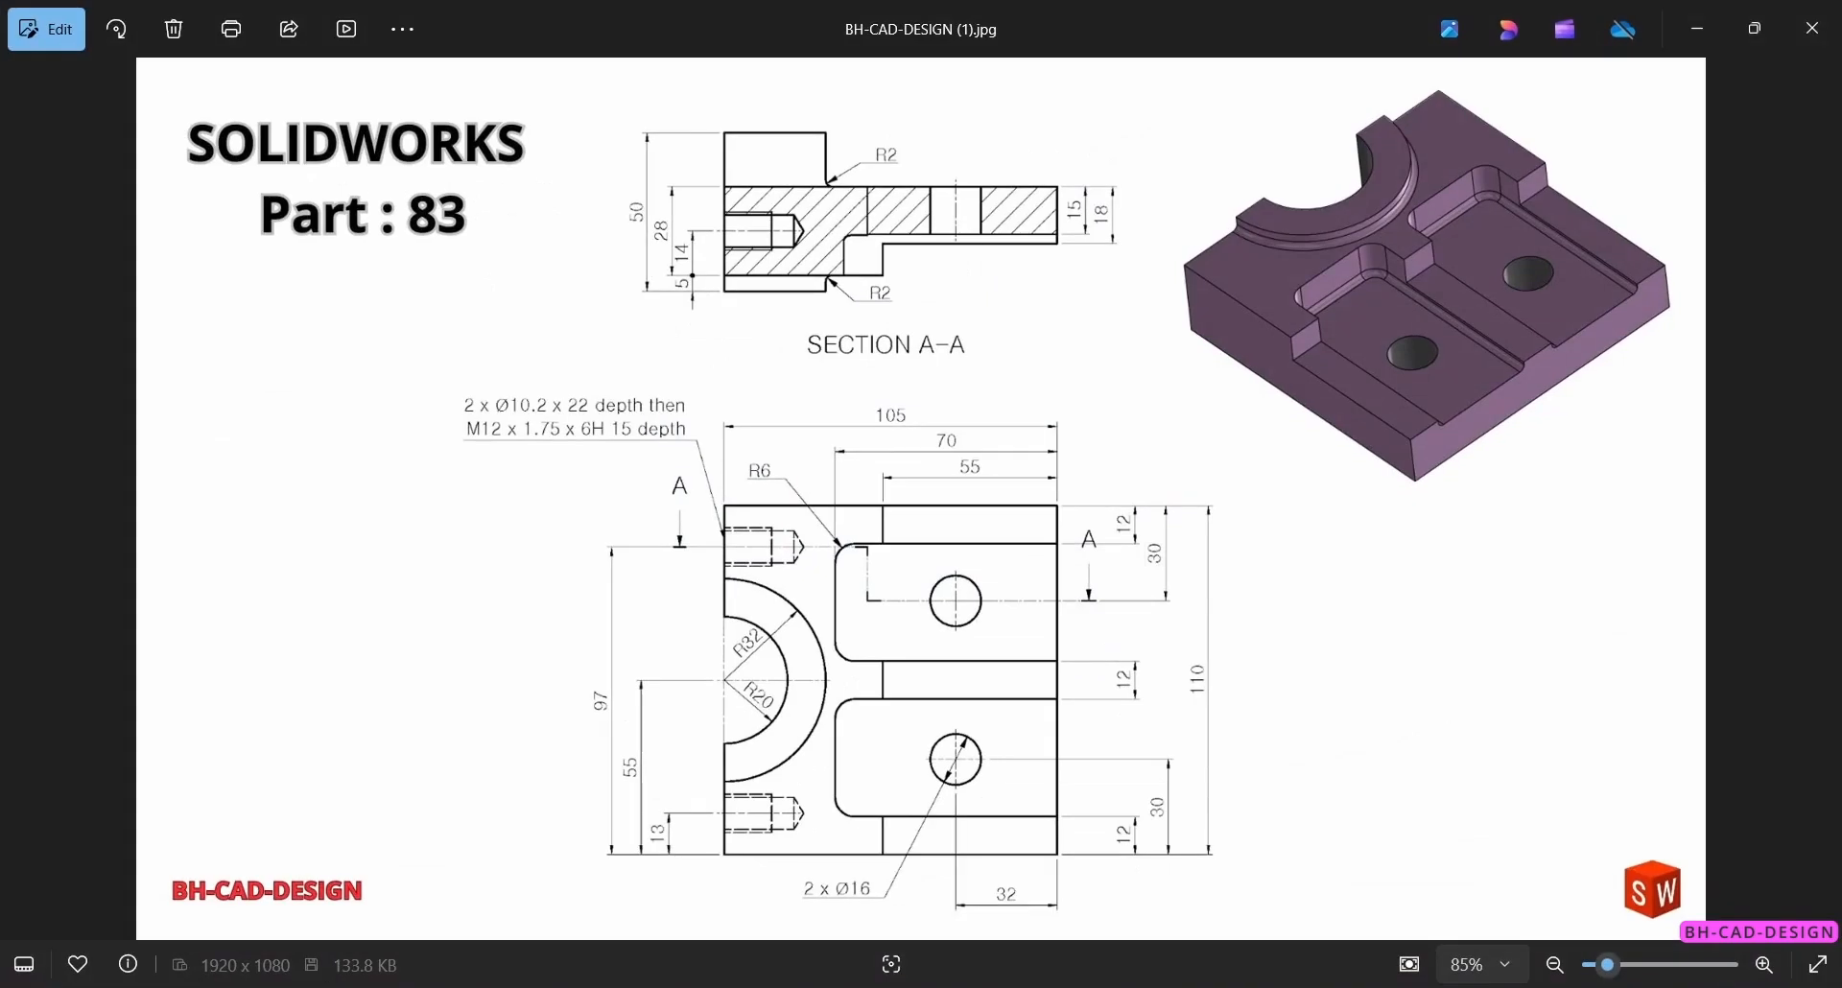
click(1065, 986)
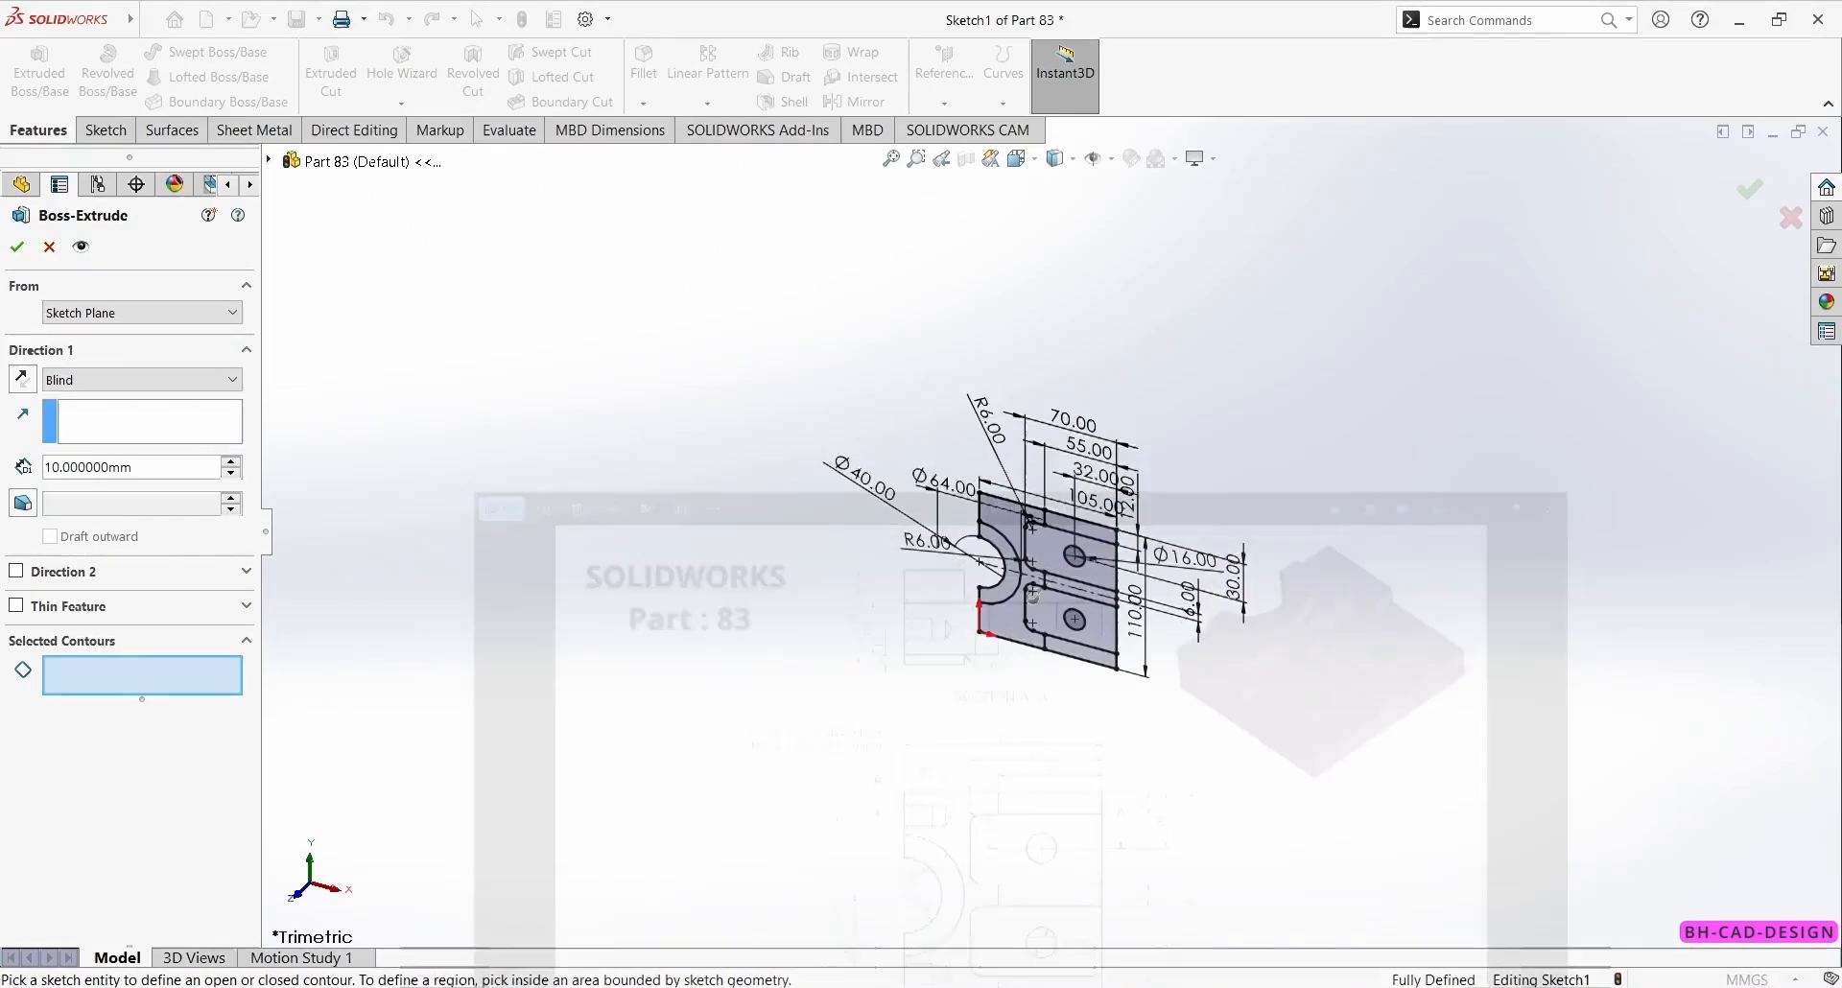
click(1009, 616)
click(1015, 542)
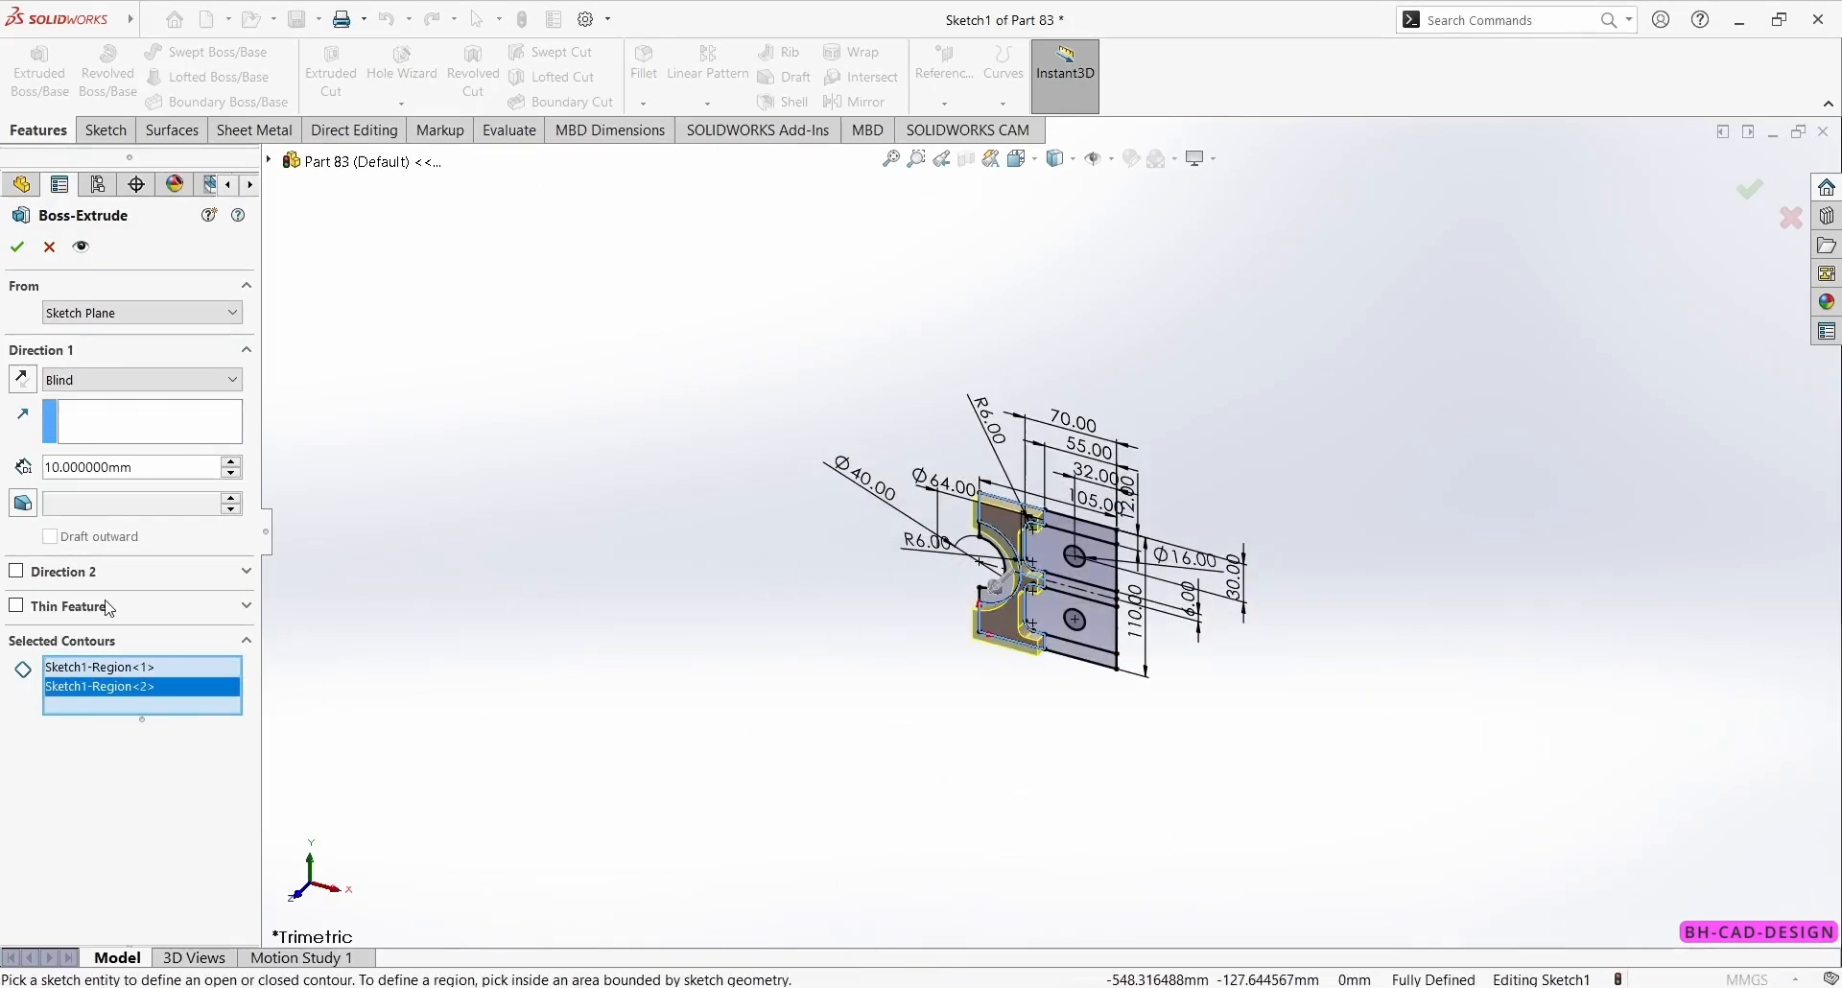
drag(126, 470, 3, 443)
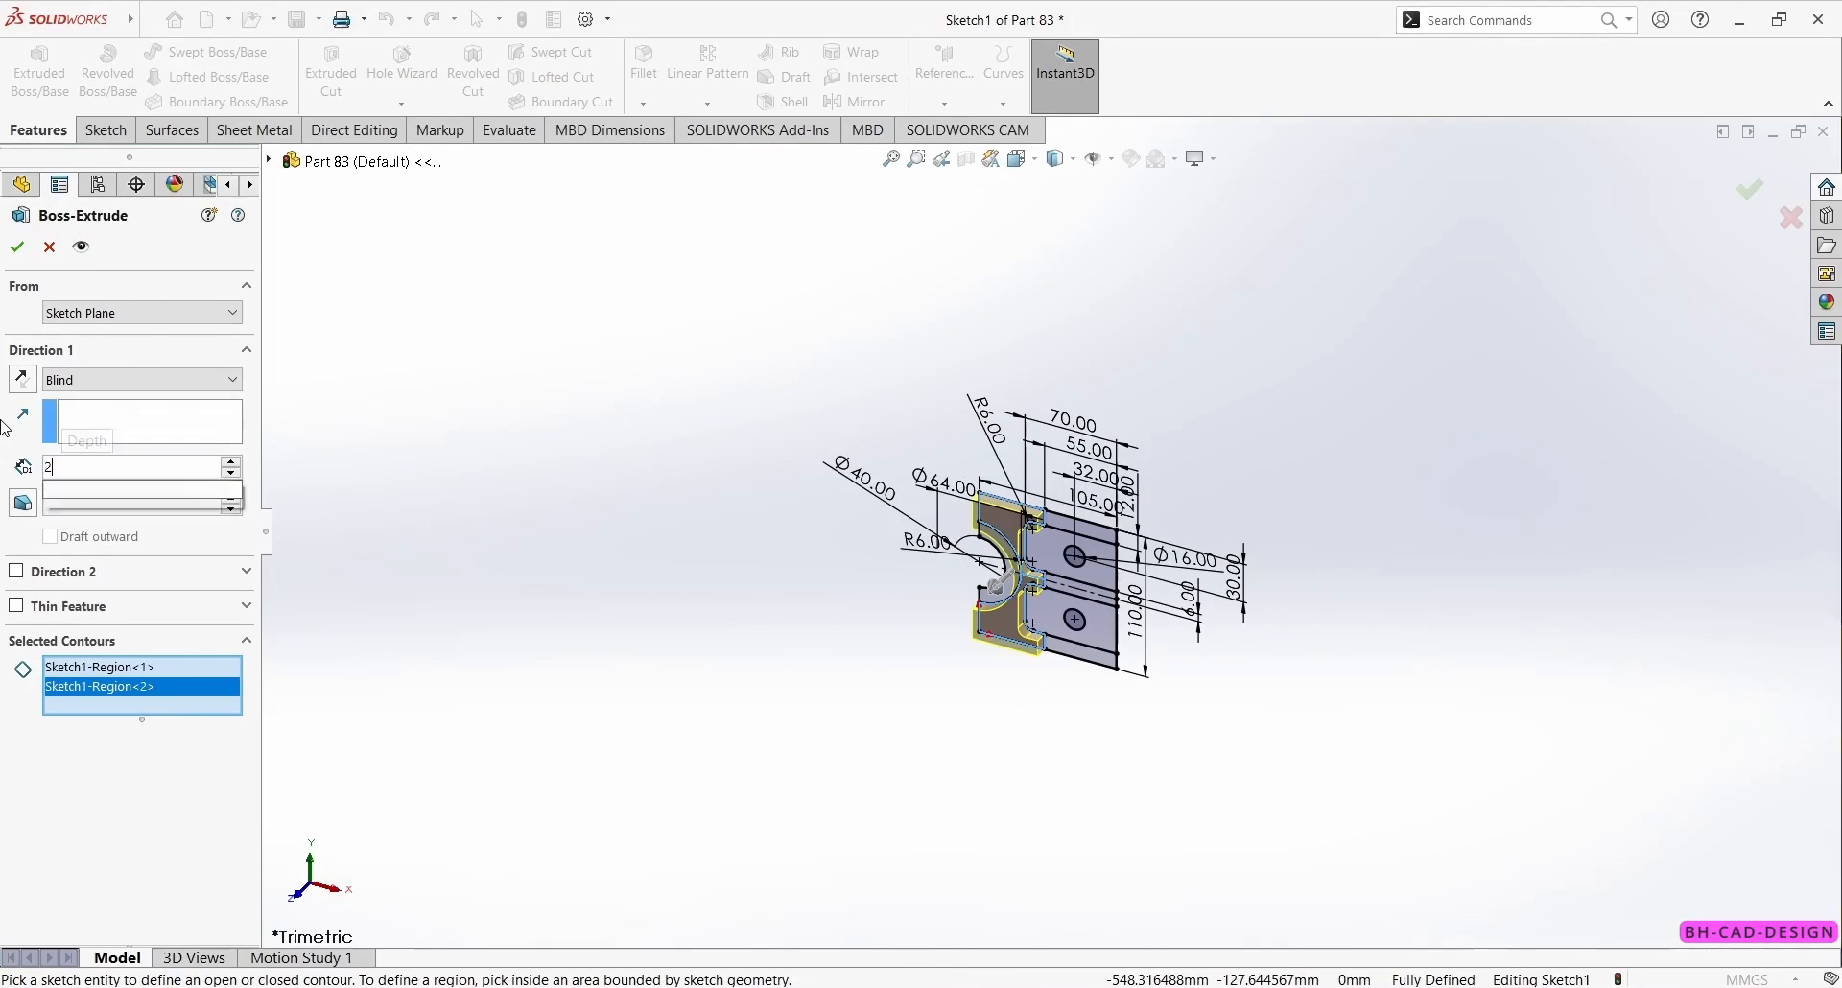
text(28)
key(Return)
key(Return)
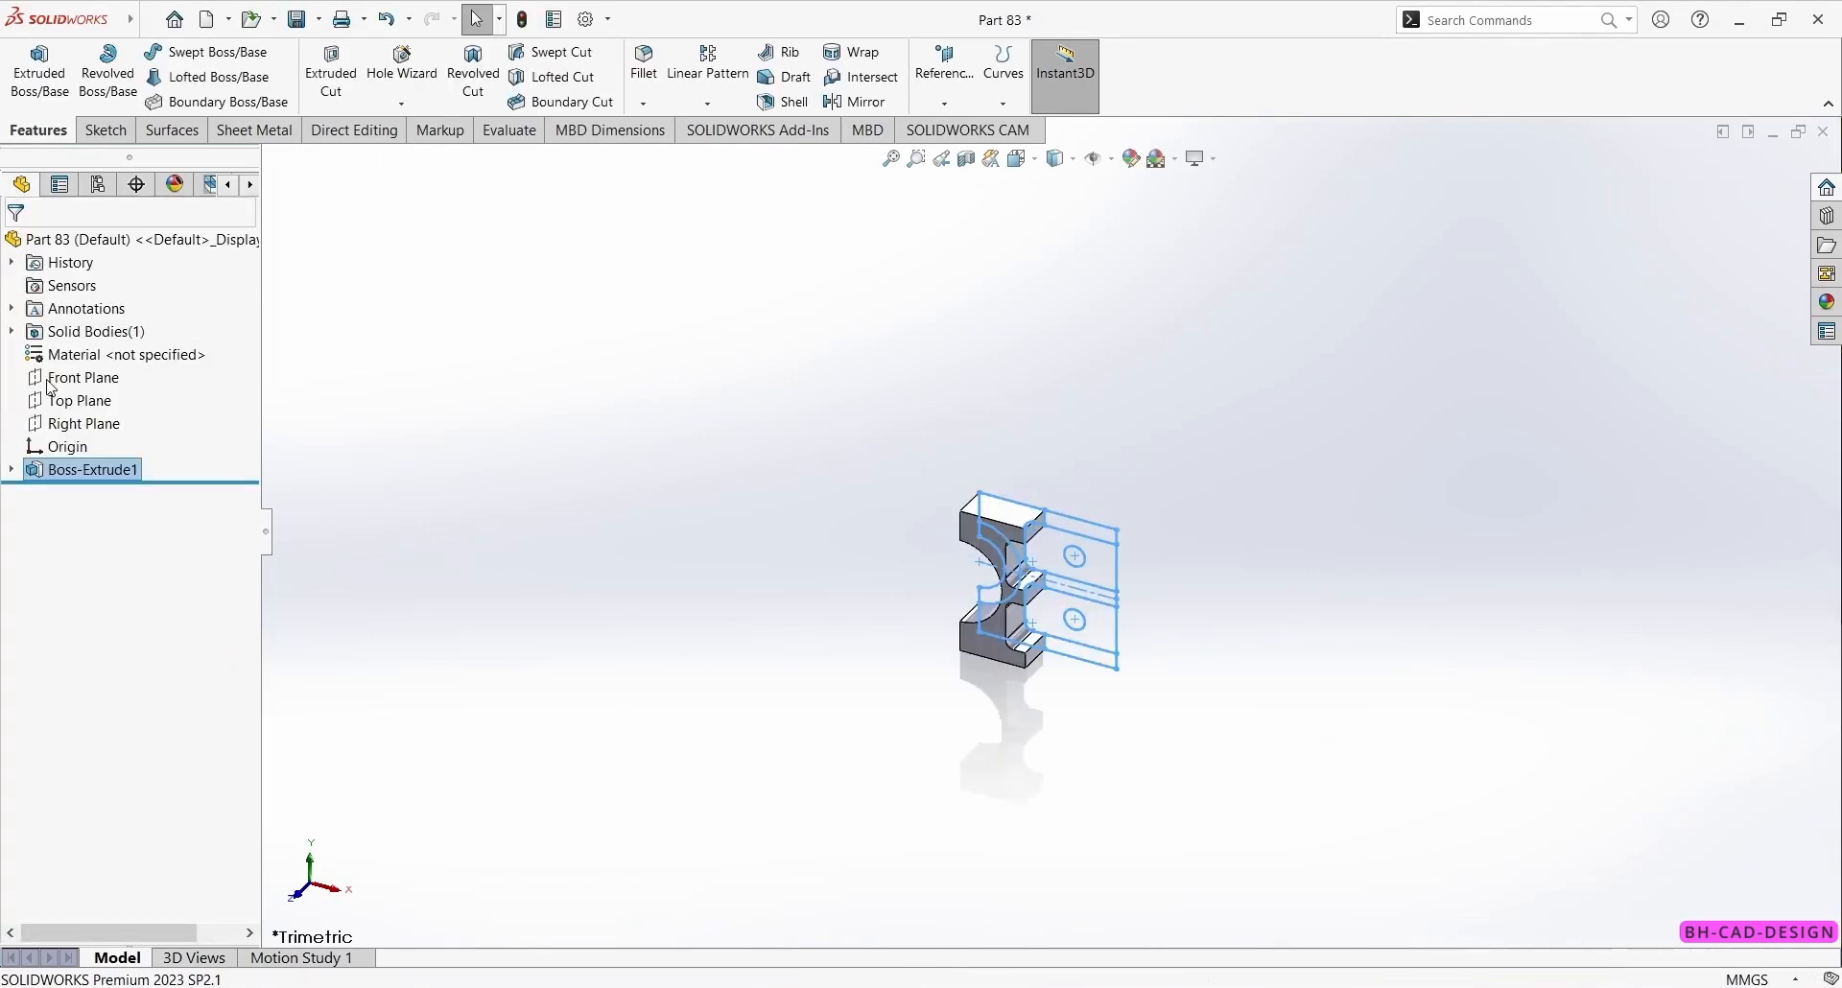
- Check the reference drawing's section heights and extrude the two right-hand regions around the 16 mm holes 15 mm from the base sketch
click(12, 470)
click(77, 492)
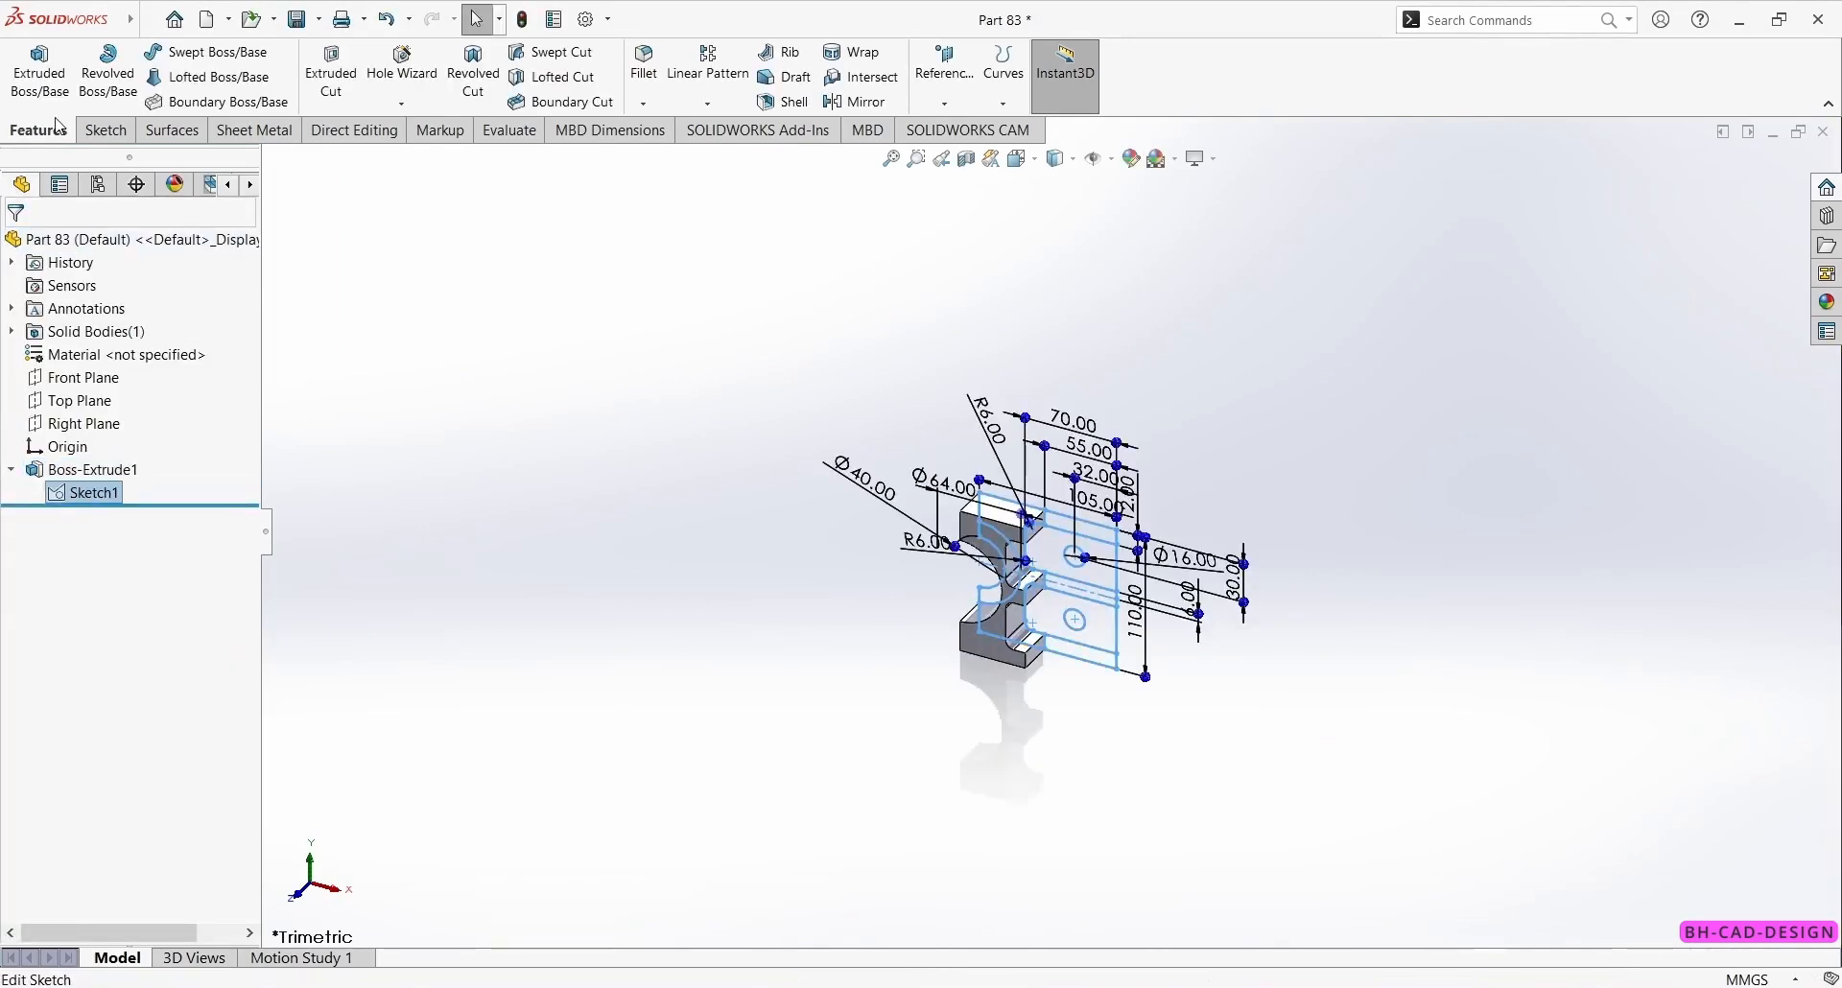
click(40, 72)
scroll(1069, 535, down, 2)
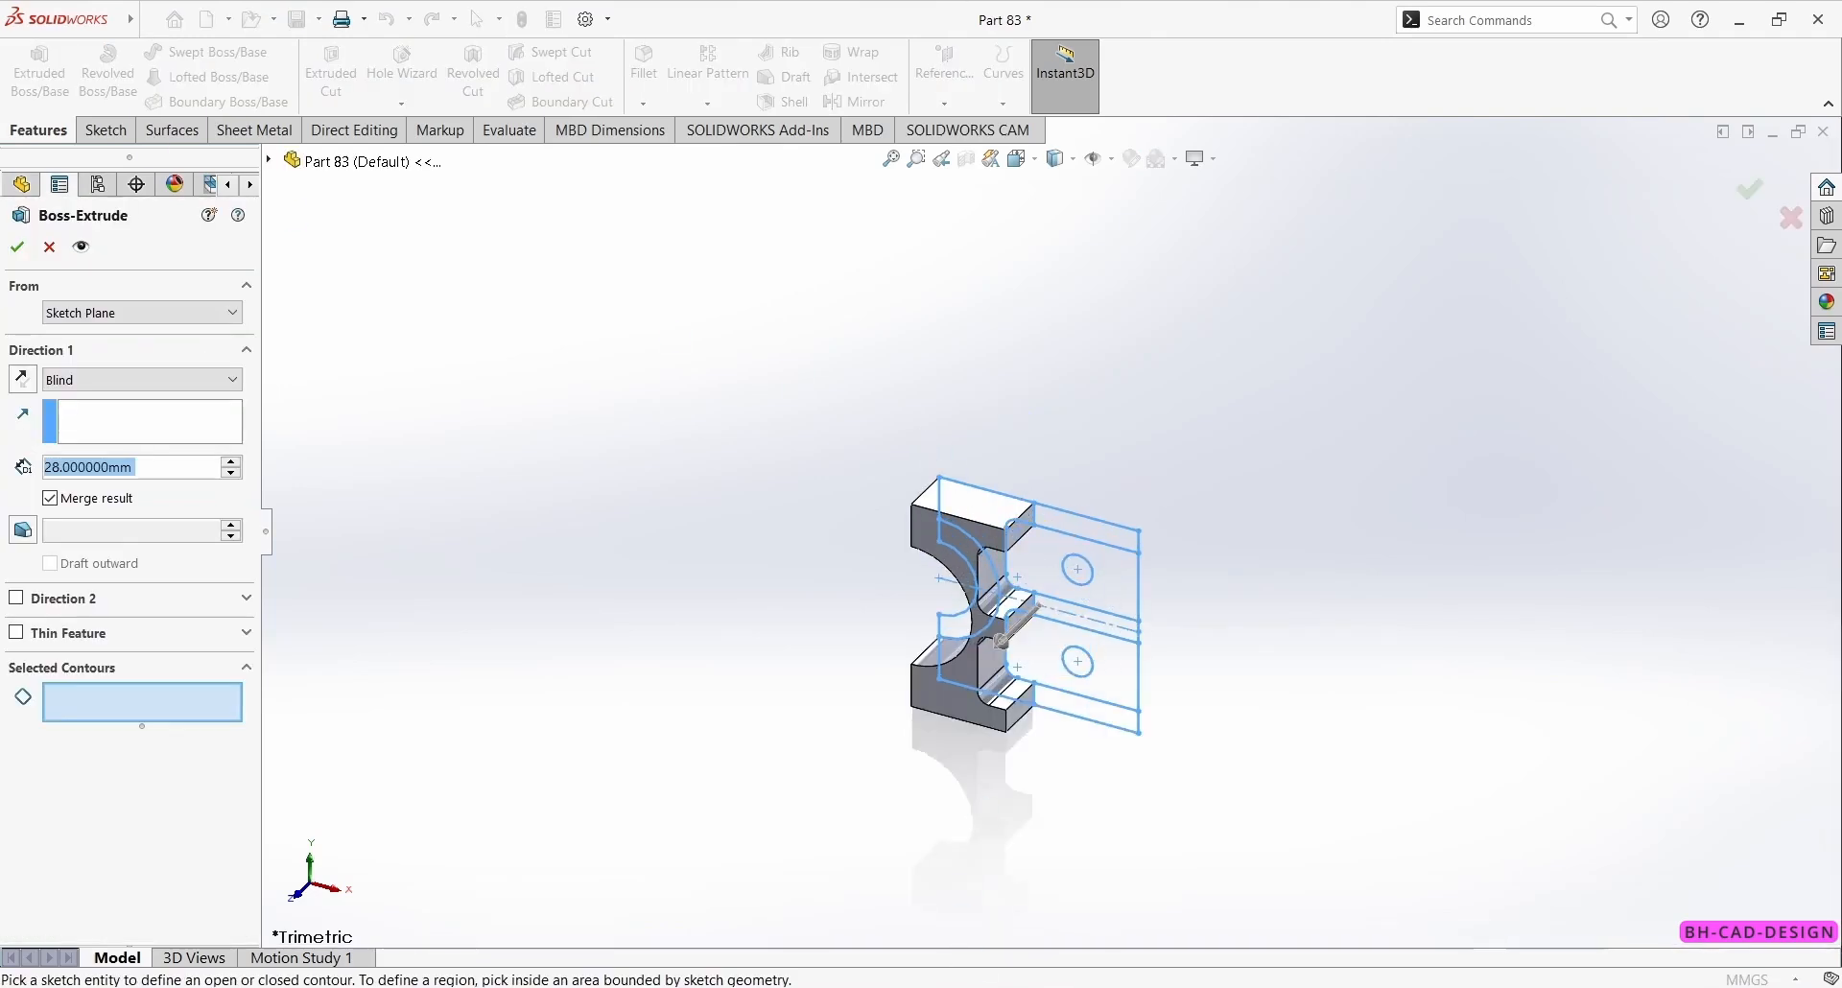
key(alt+Tab)
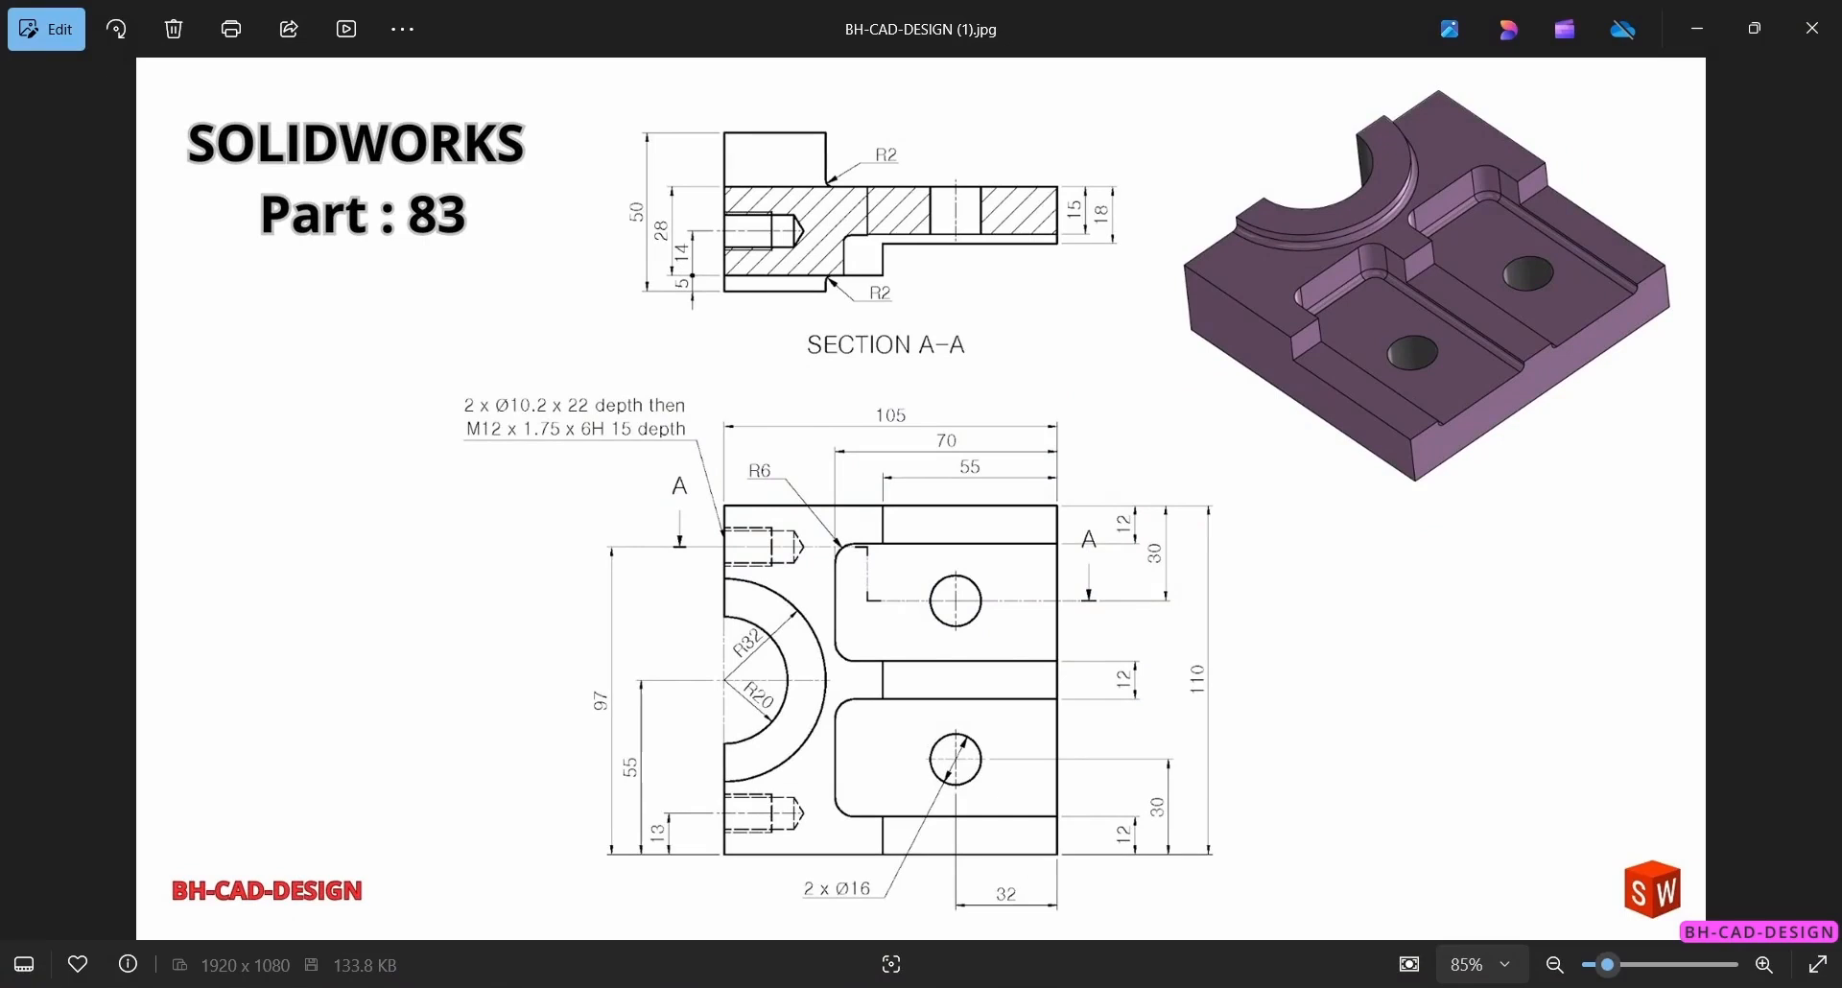
key(alt+Tab)
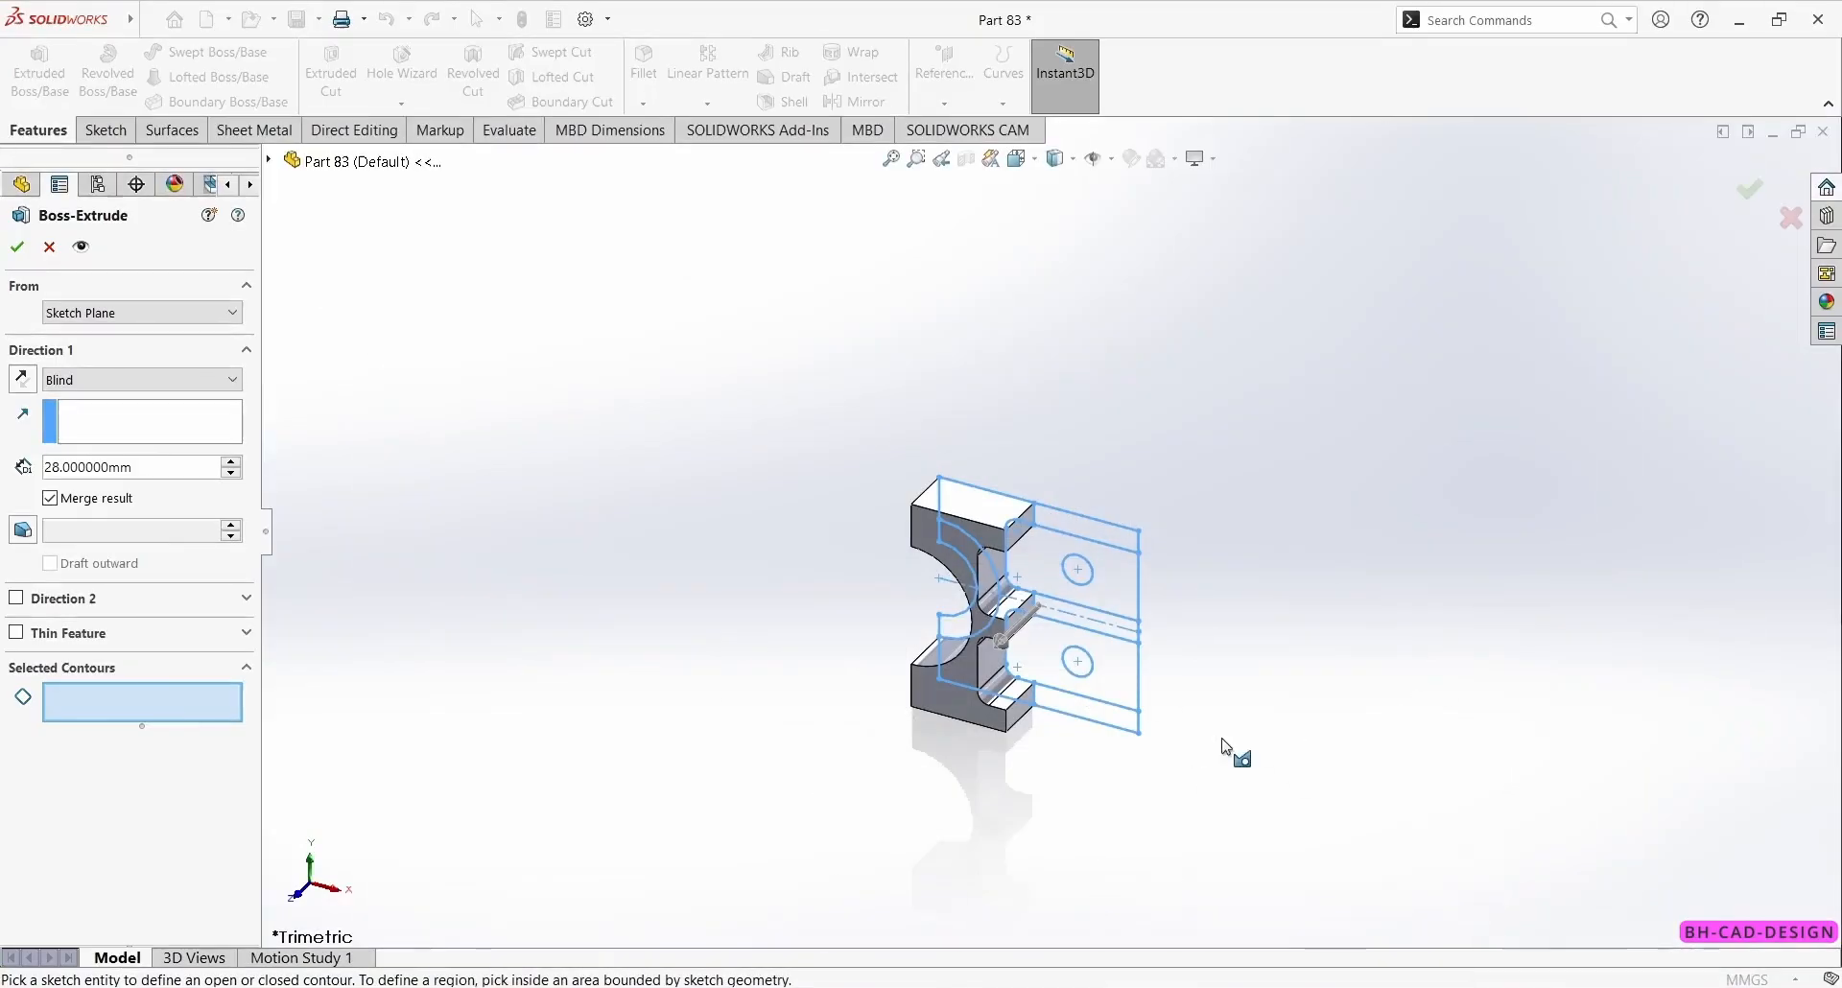
click(1125, 591)
click(1119, 682)
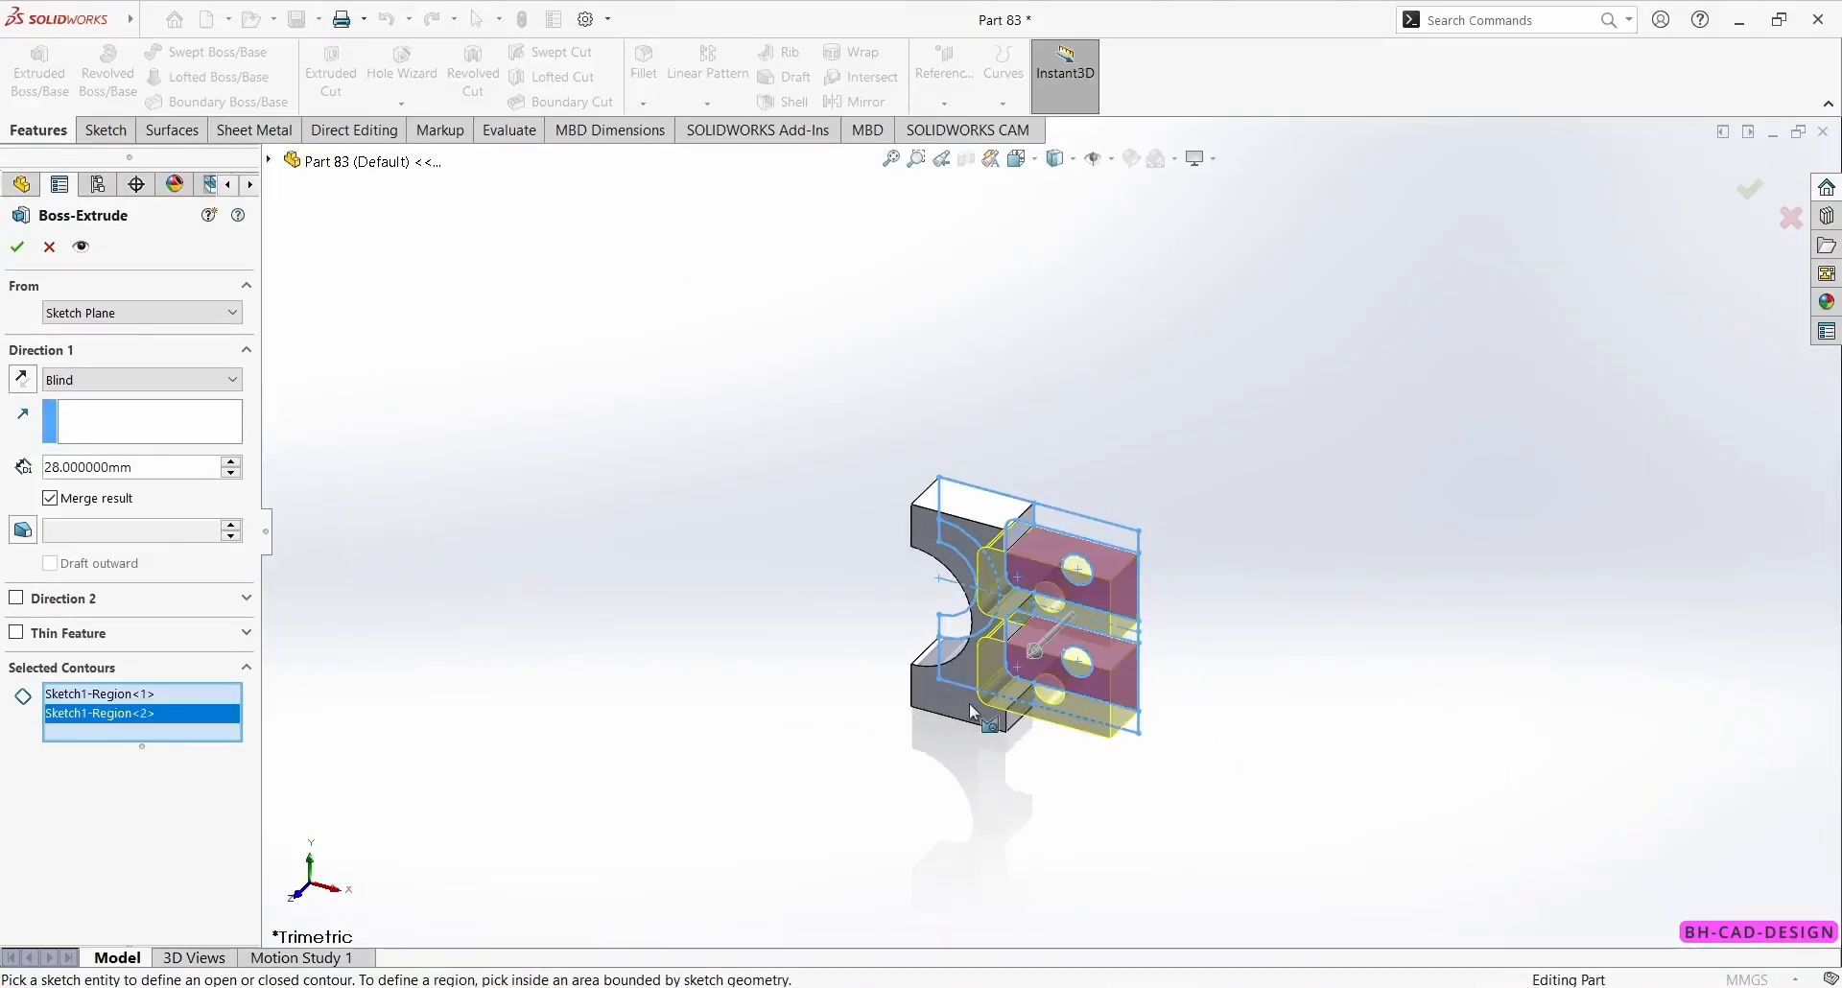
double_click(163, 473)
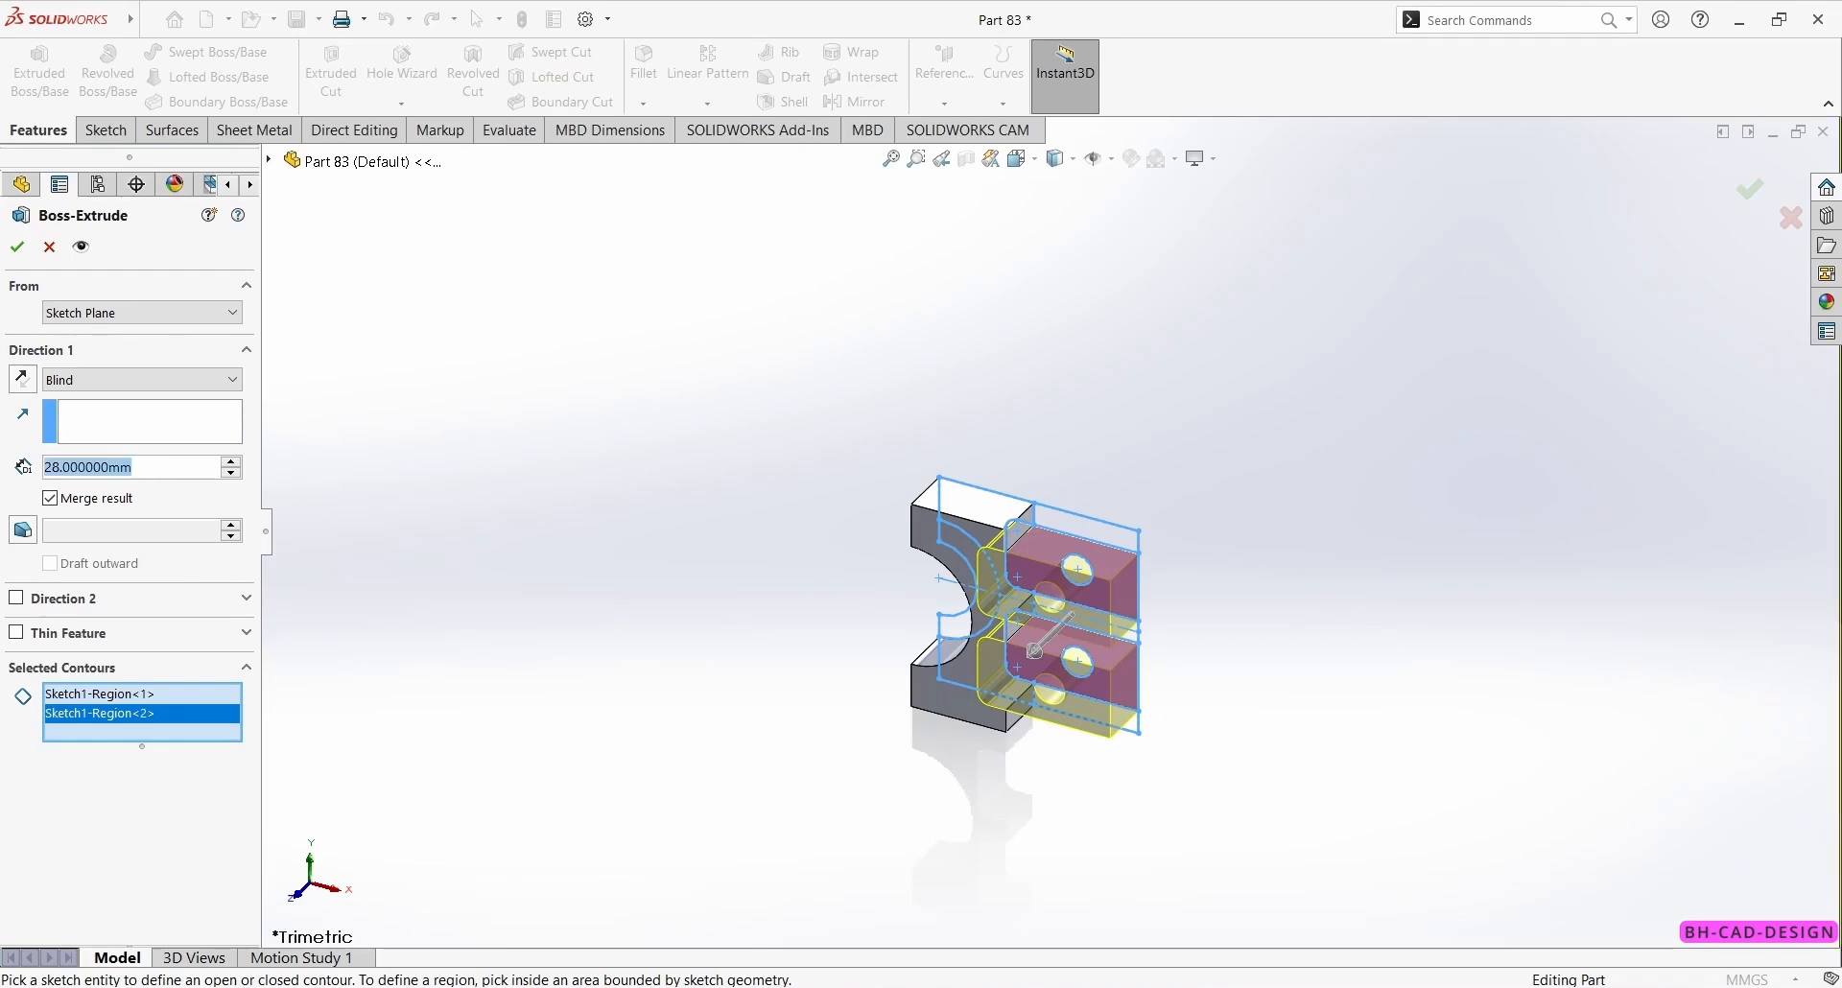
text(15)
key(Return)
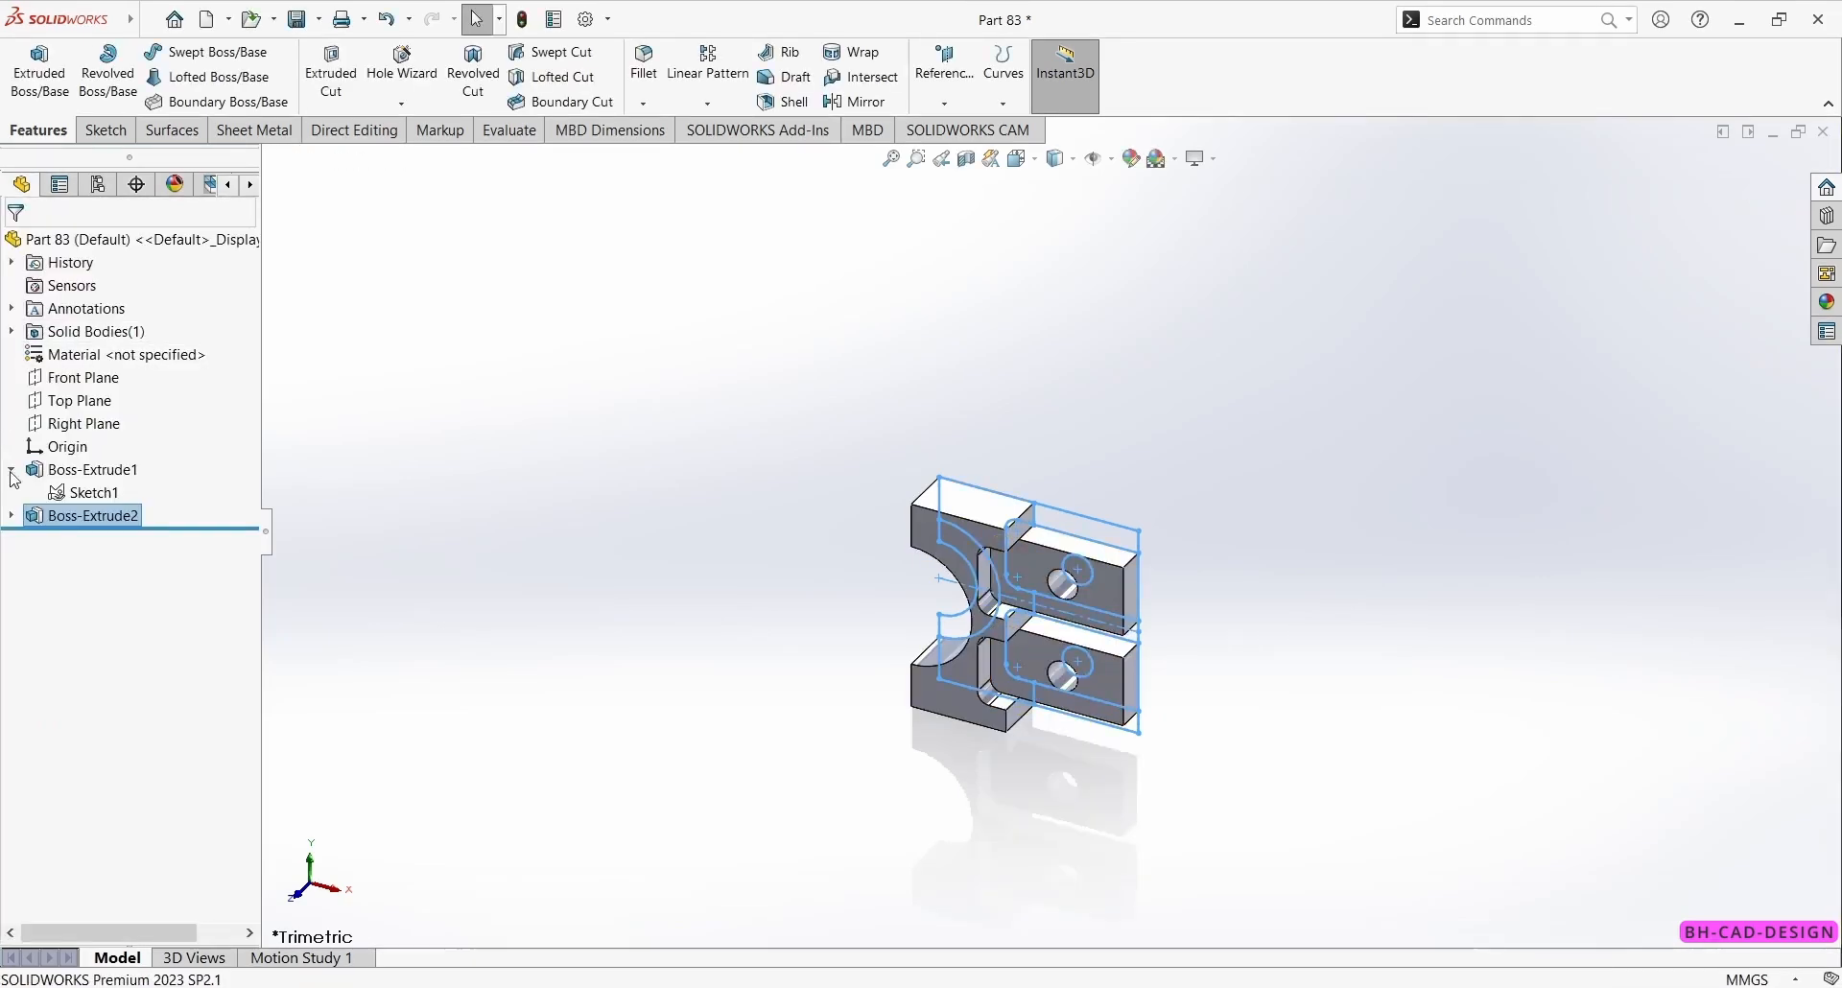
- Extrude the upper, middle and lower strip regions bordering the two recesses 18 mm from the base sketch
click(85, 493)
click(39, 72)
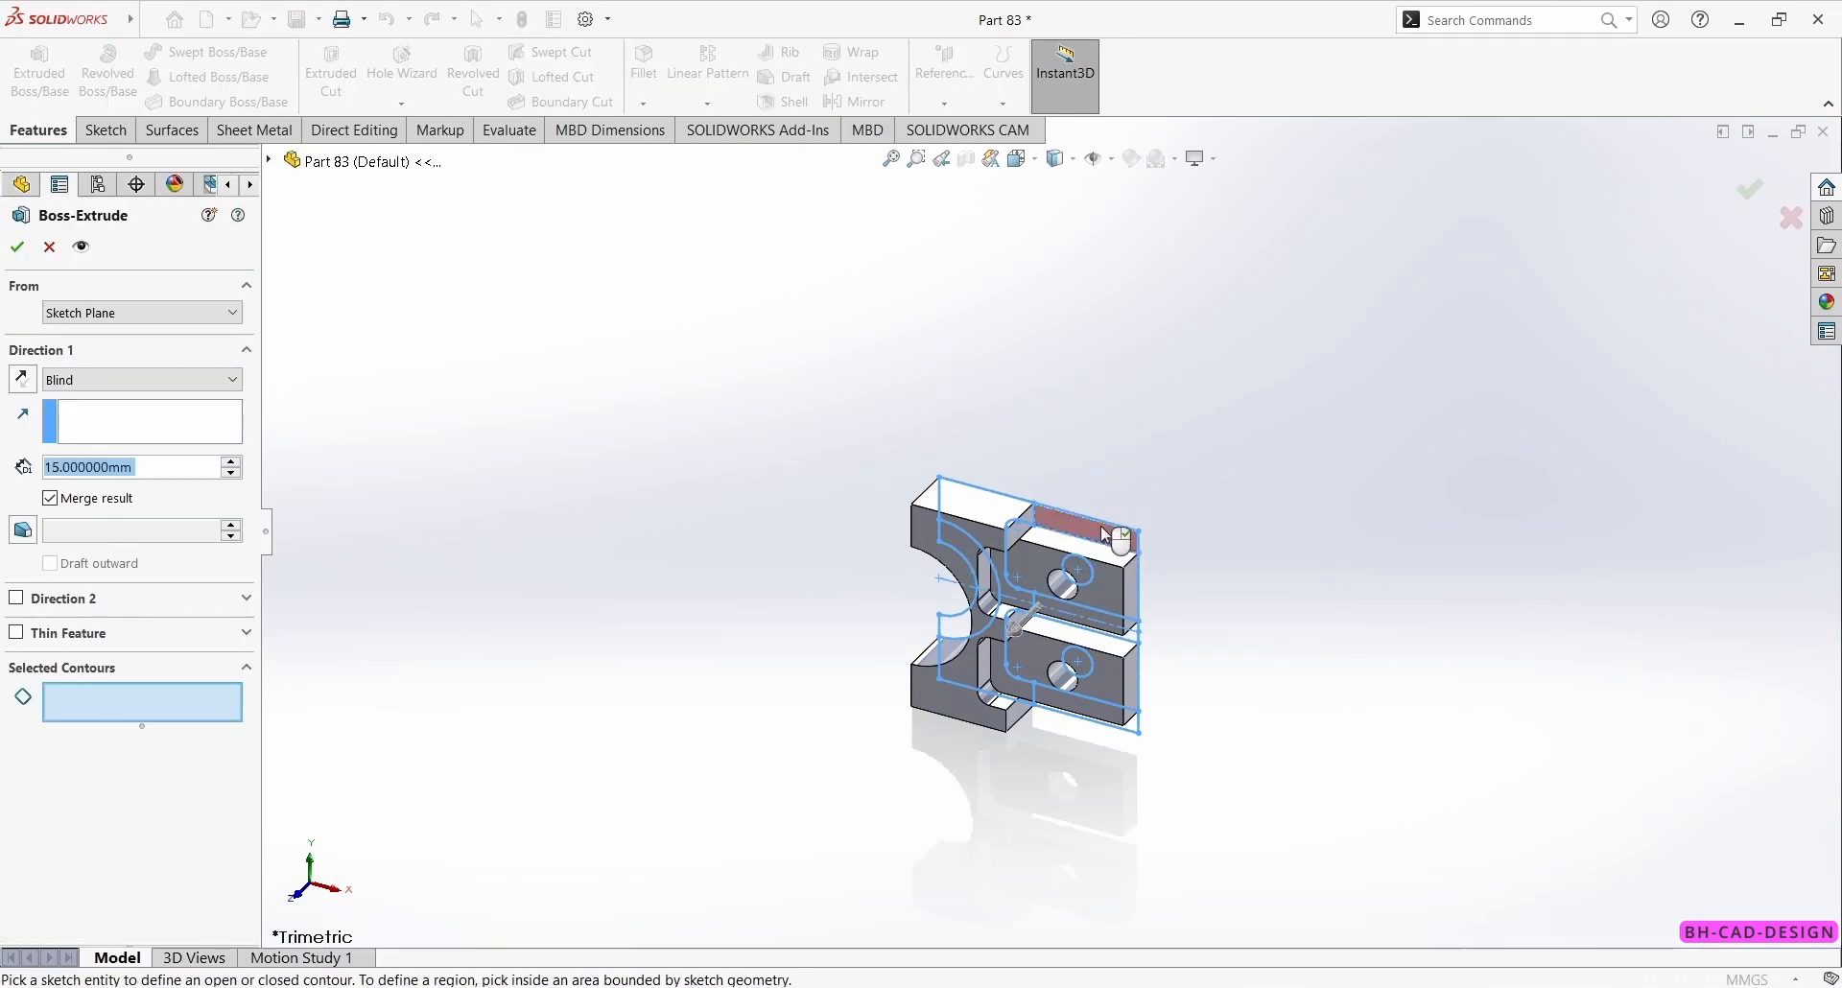
click(1096, 541)
scroll(1113, 595, down, 4)
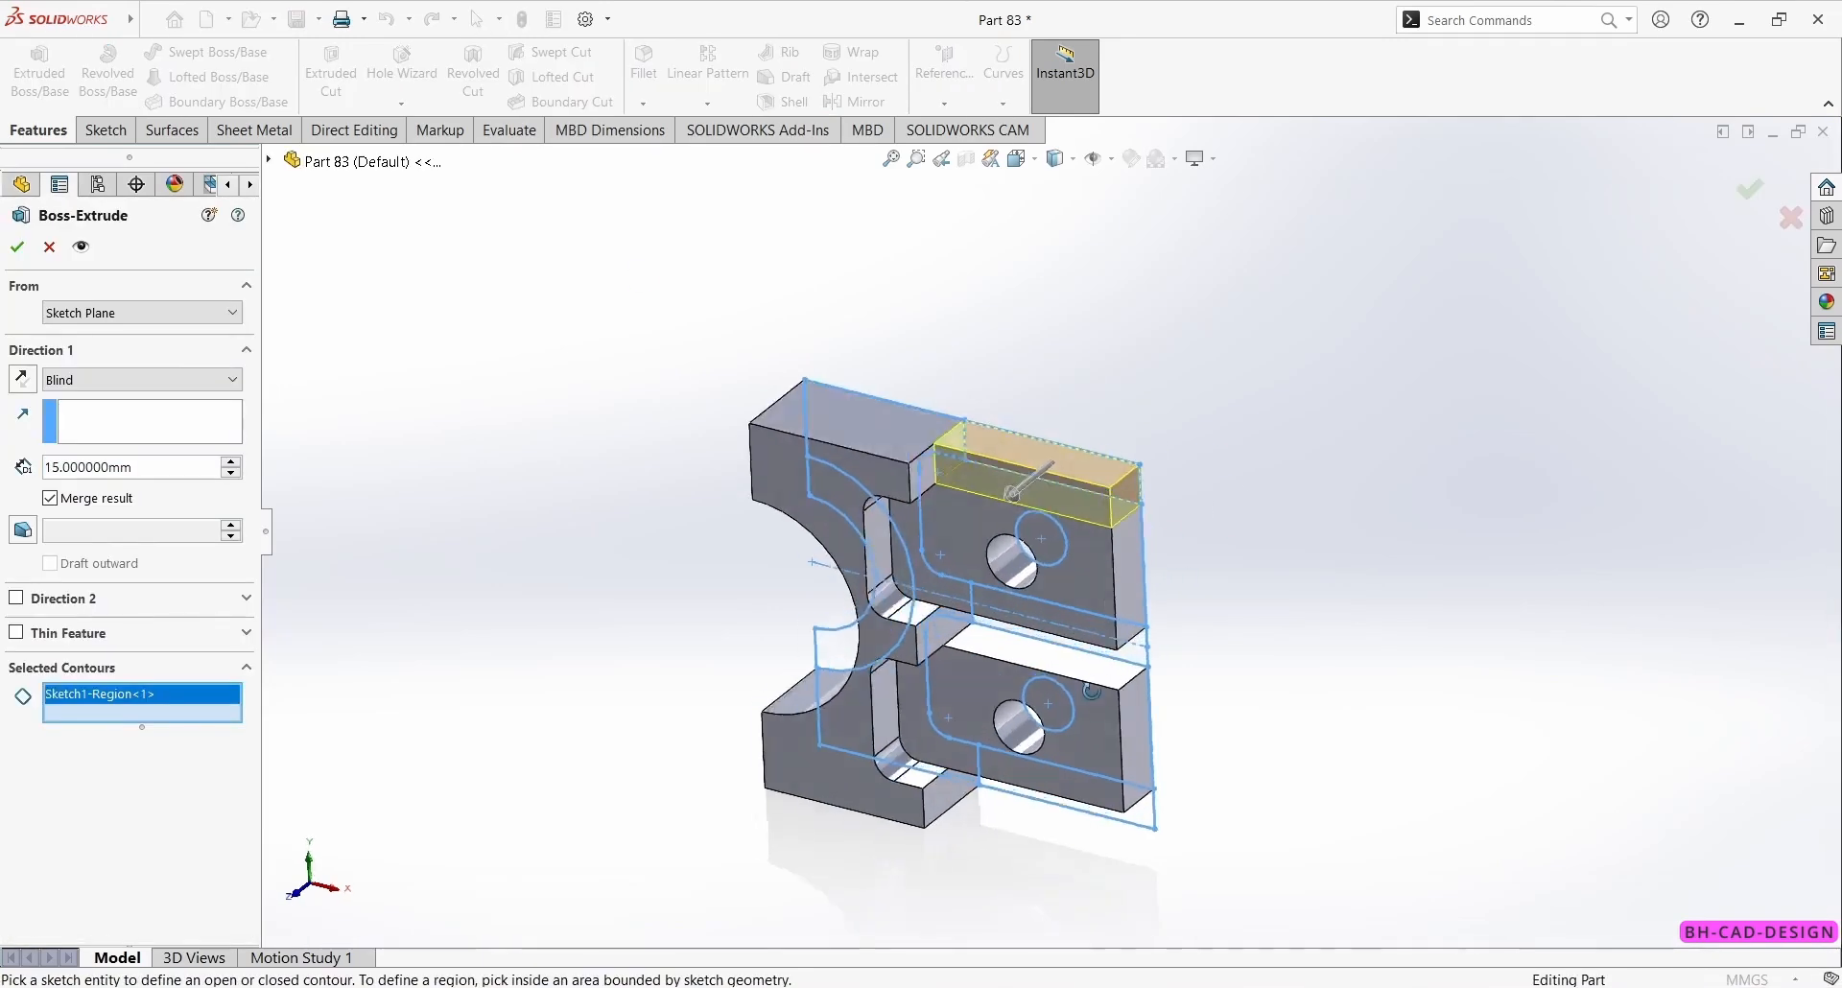
click(1147, 645)
click(1128, 627)
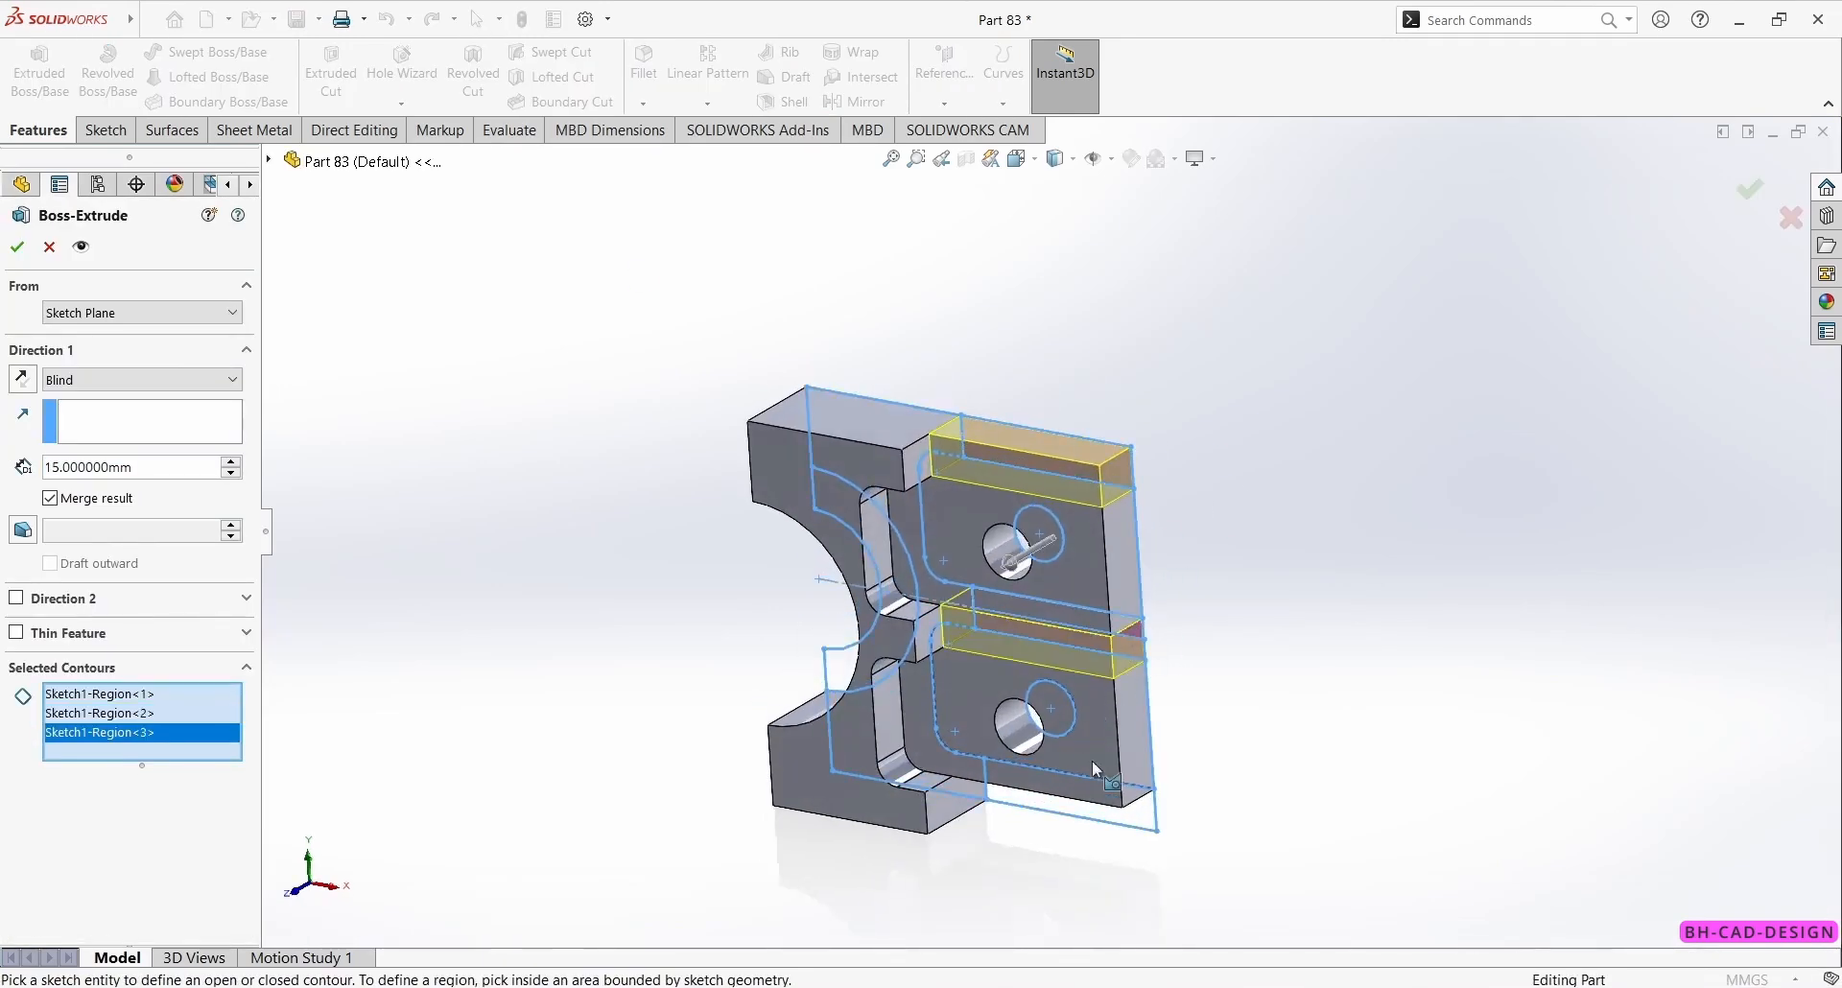
click(1099, 825)
middle_drag(1034, 881, 1072, 822)
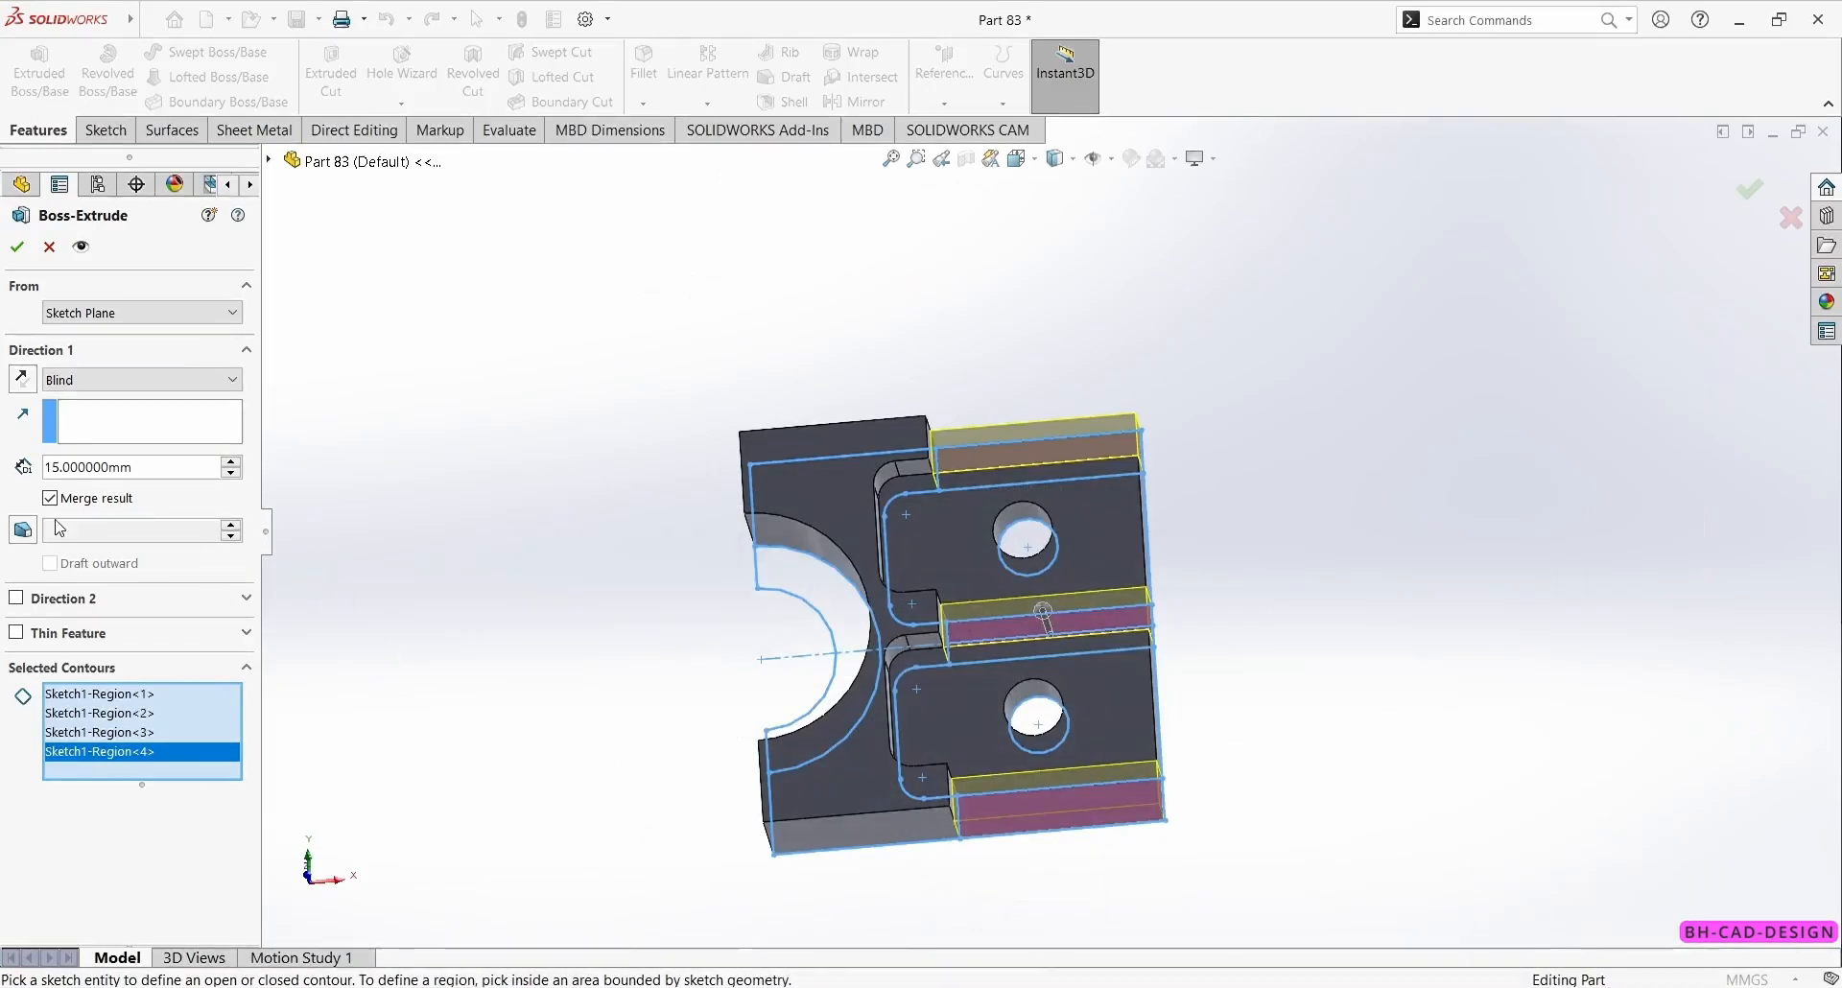
click(53, 467)
text(18)
key(Return)
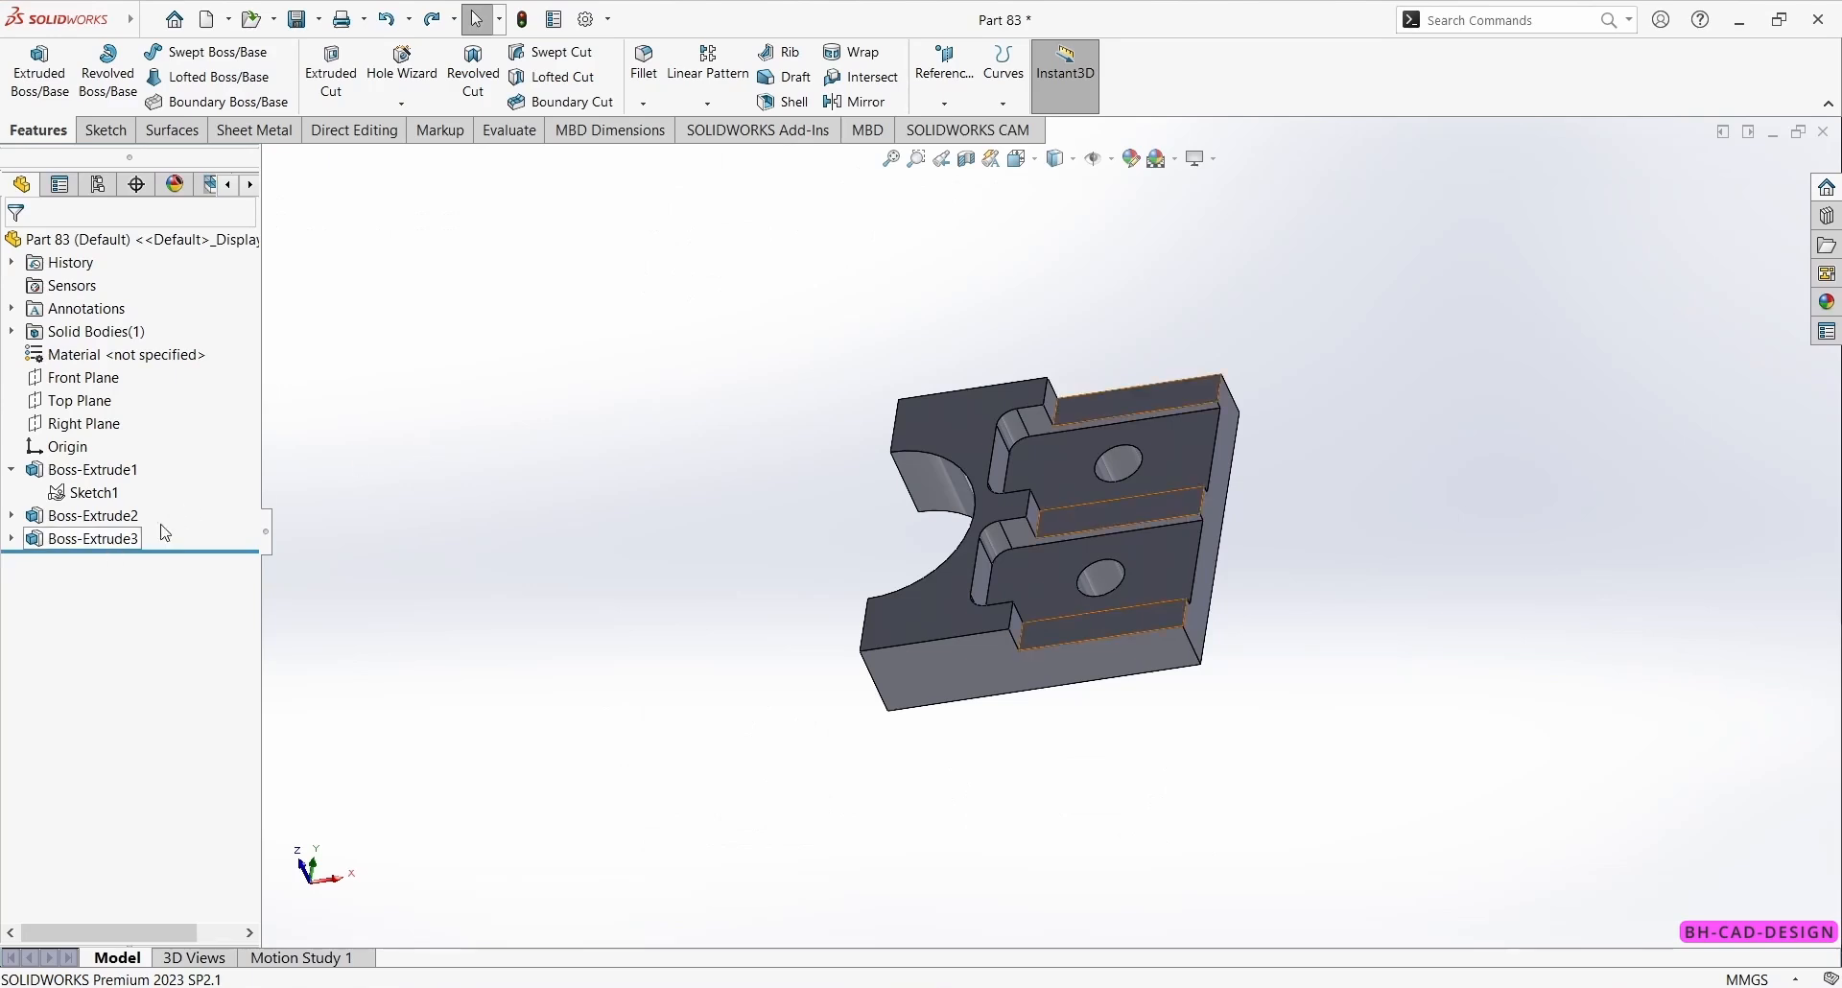
- Start a base-sketch extrusion of both half-ring regions with a first-direction depth of 33 mm
click(94, 492)
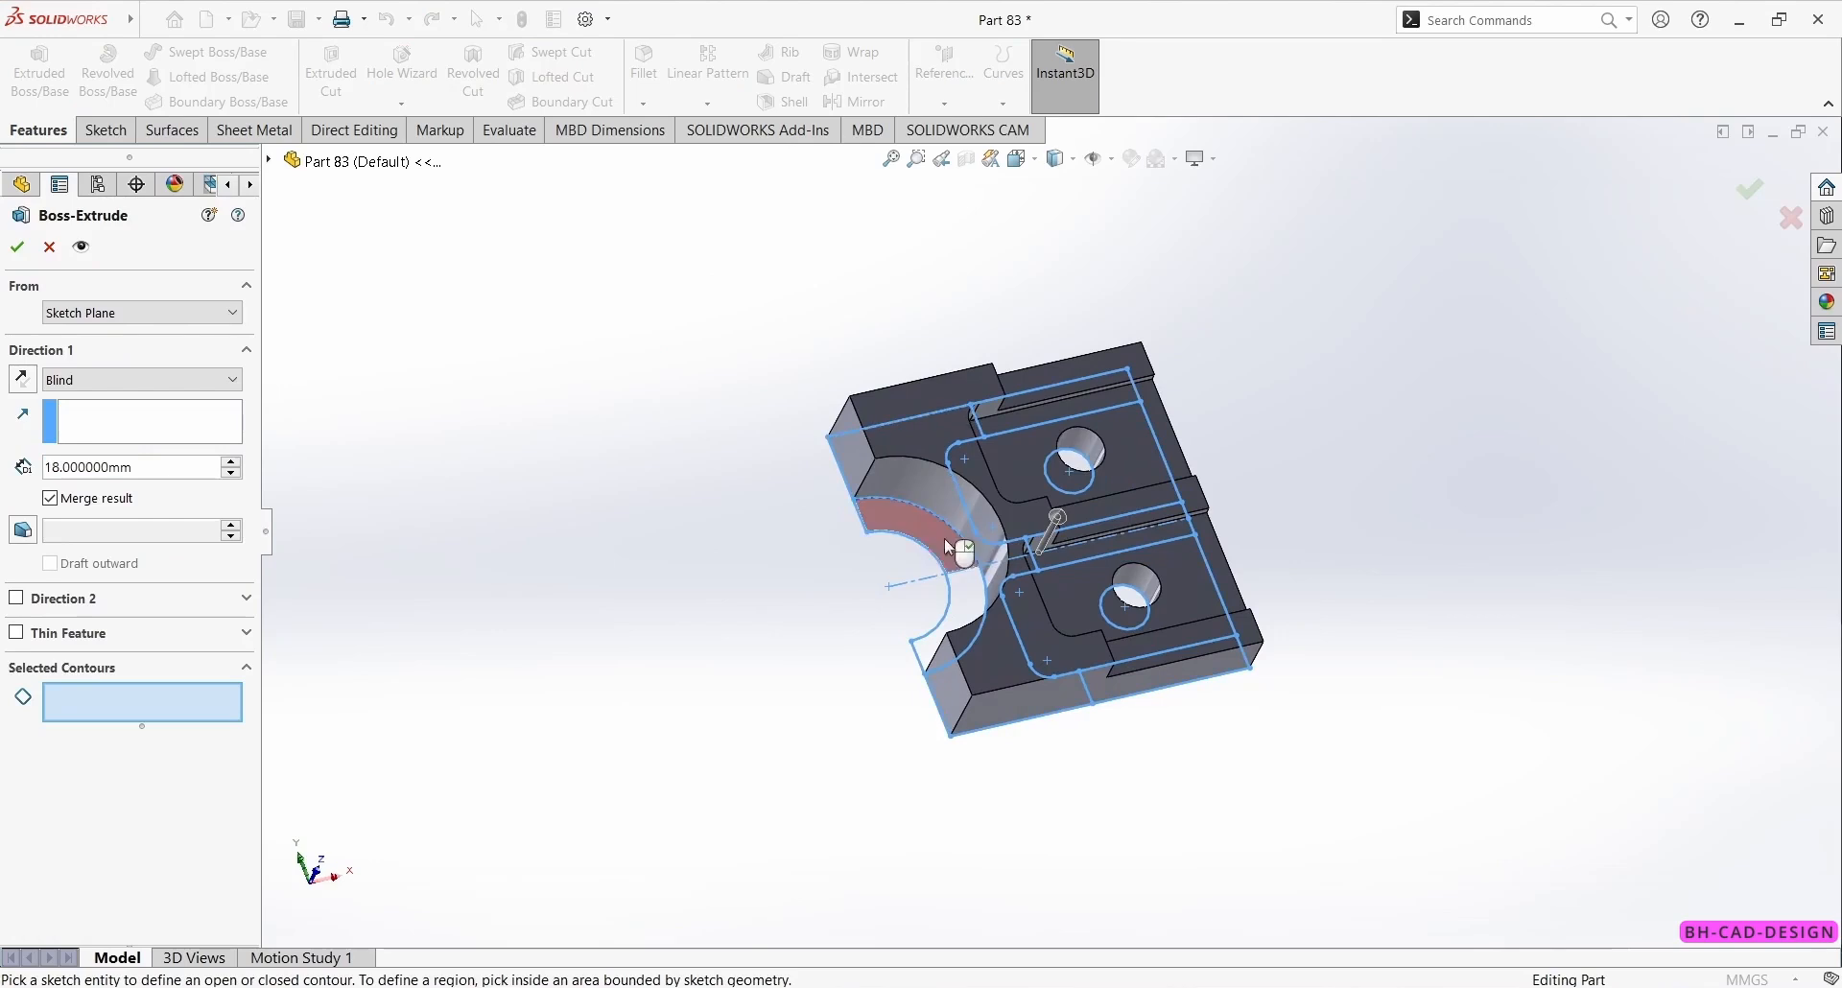
click(940, 556)
click(973, 606)
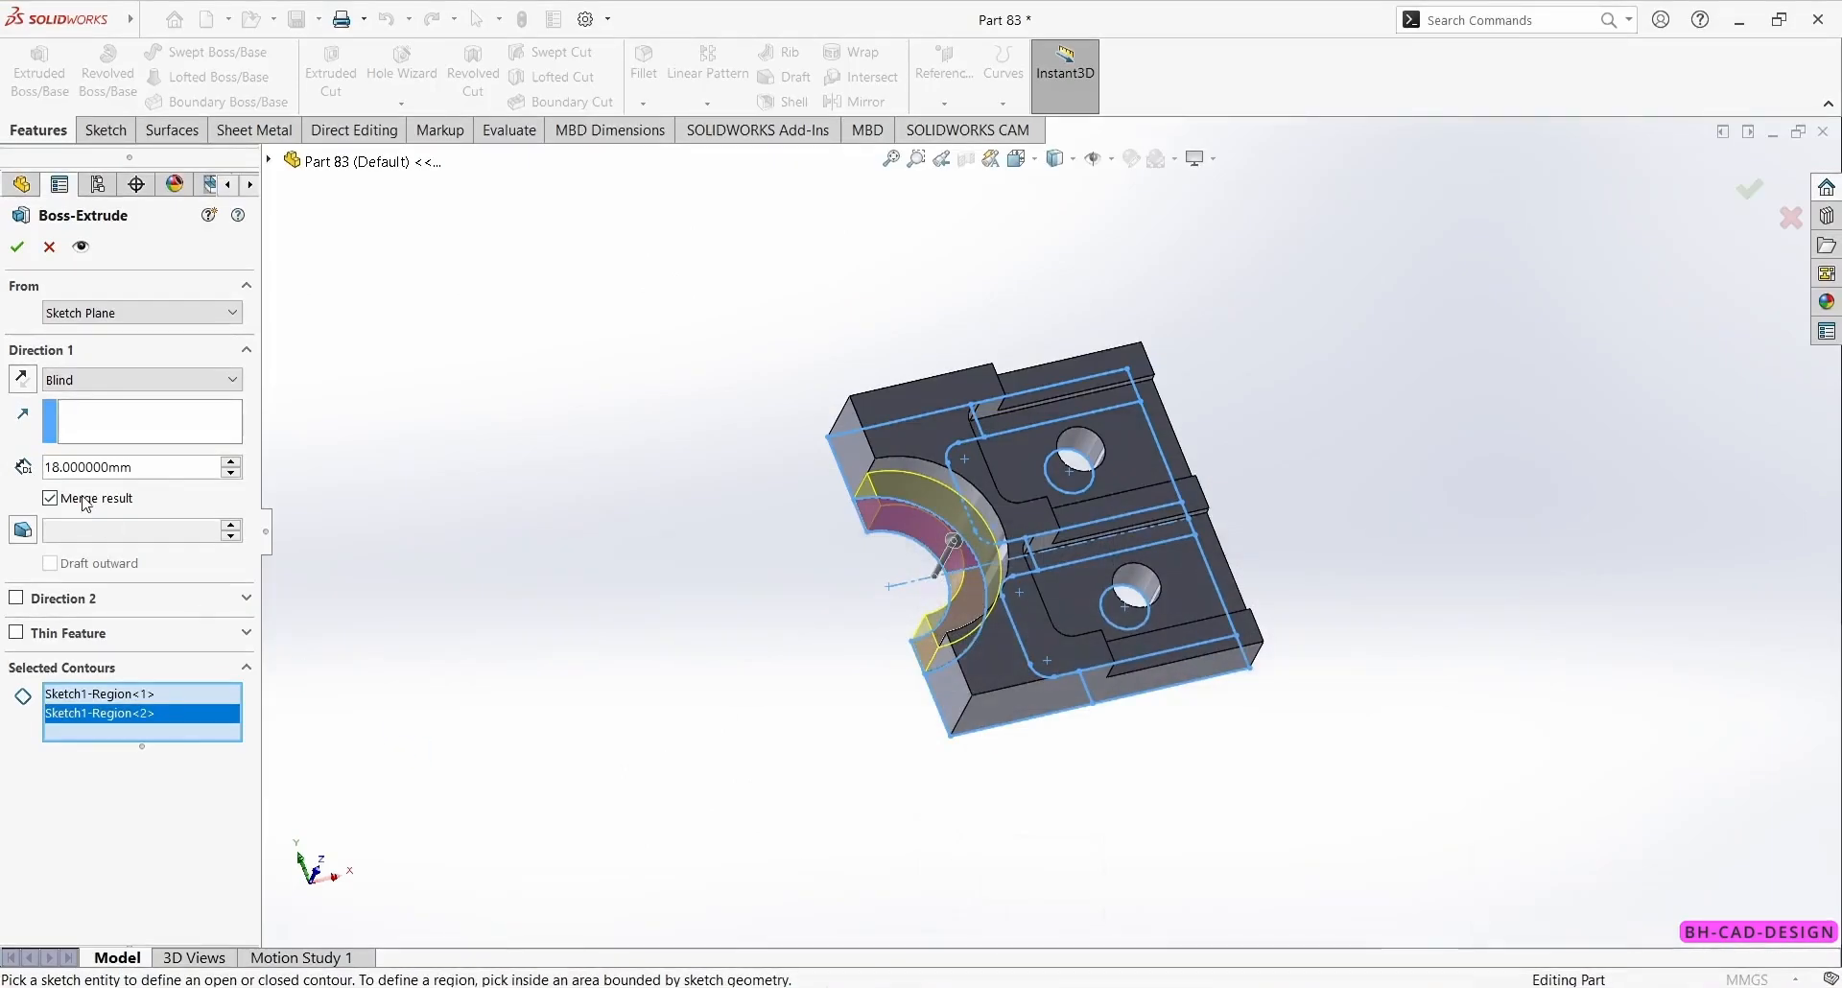
double_click(168, 470)
text(33)
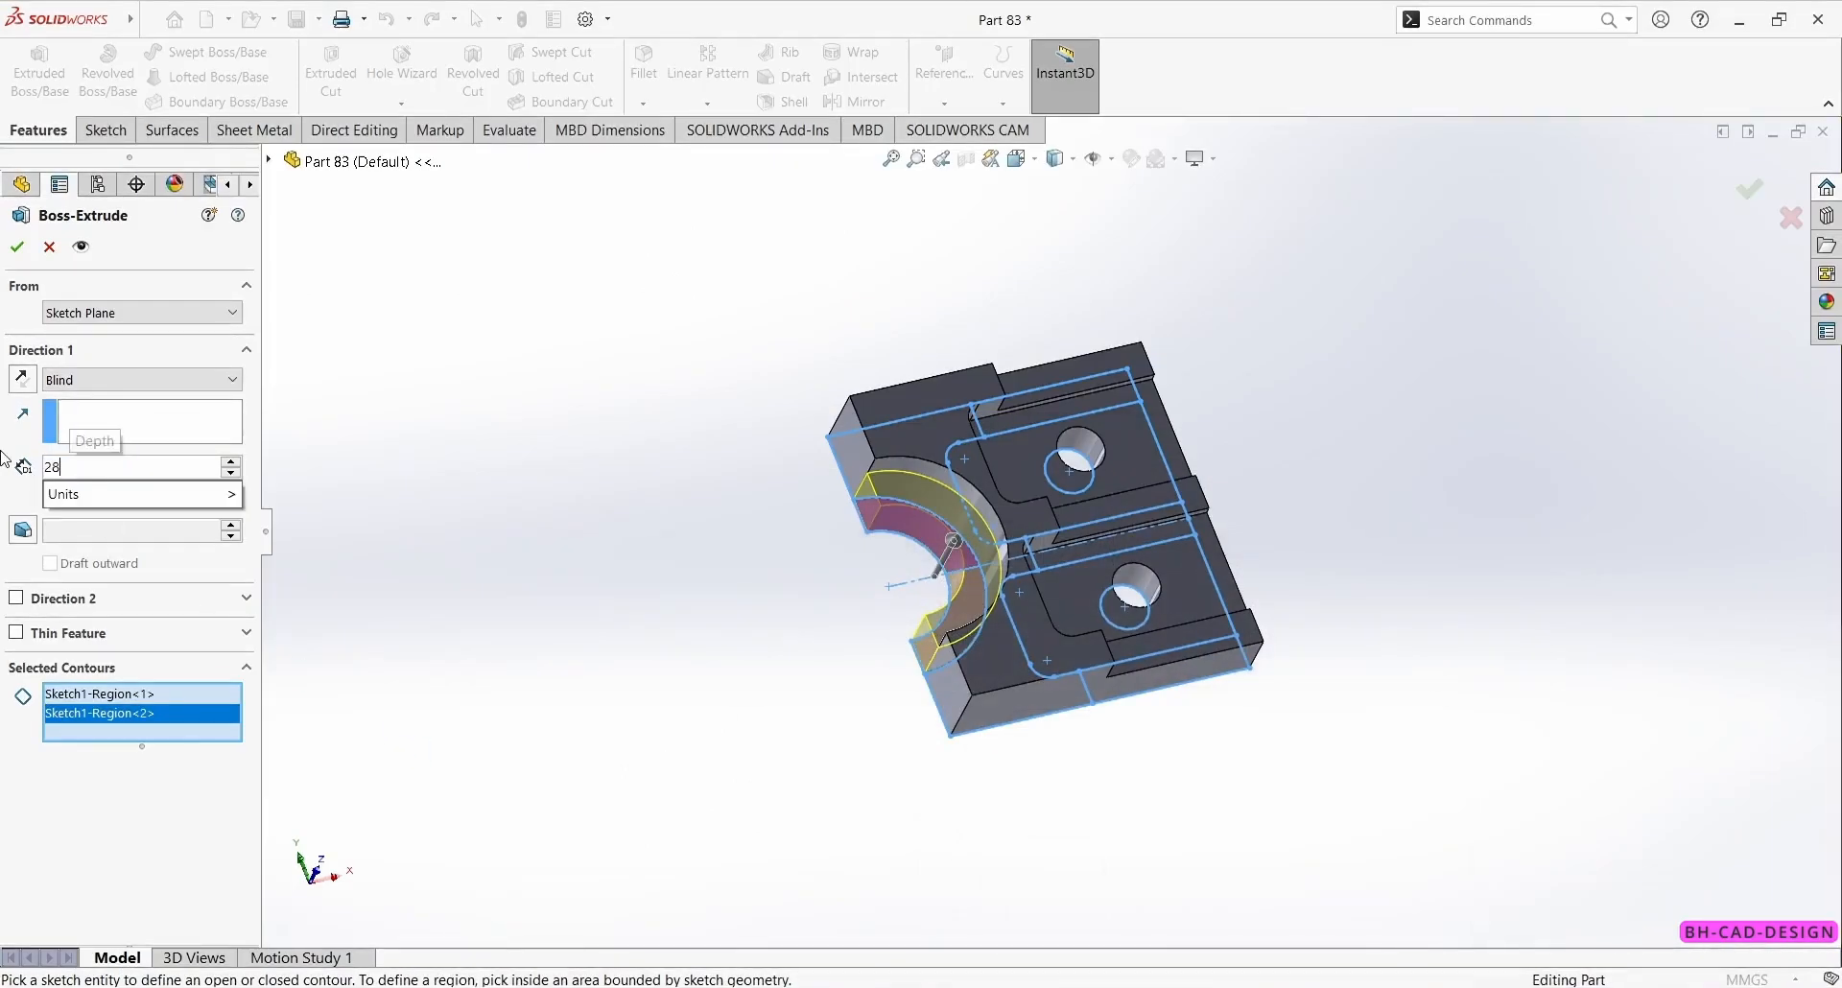
key(Return)
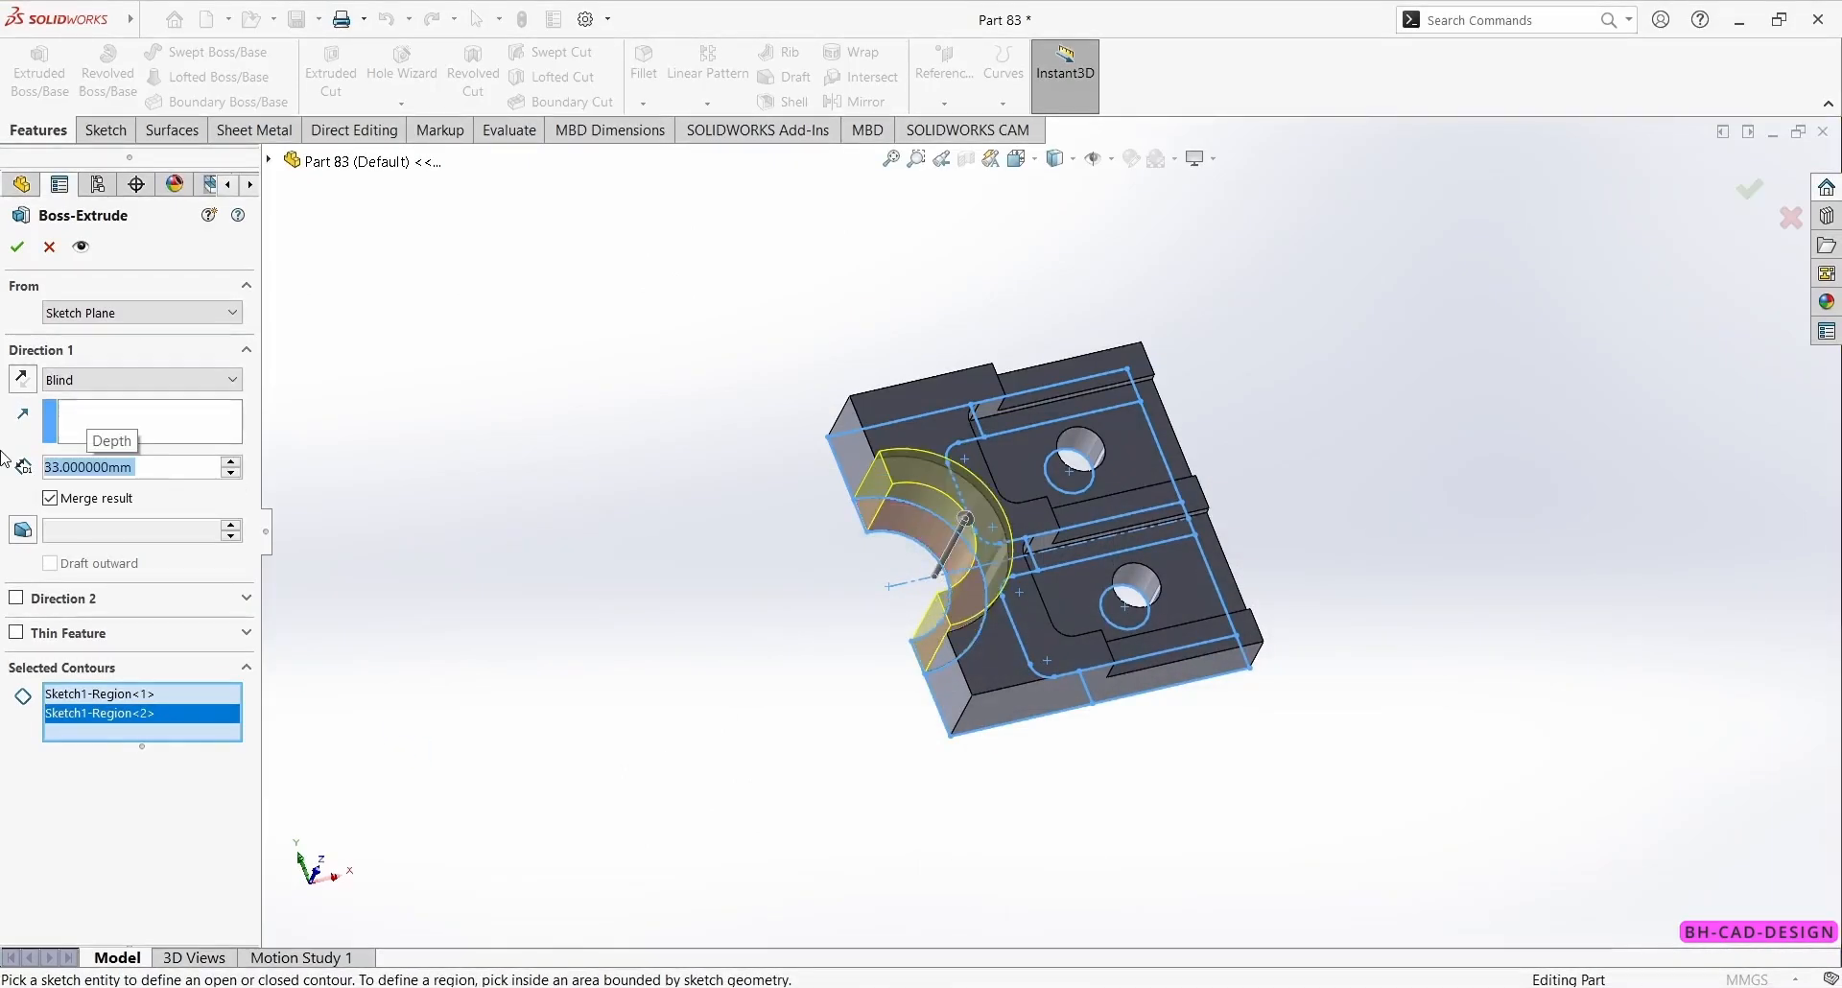
- Check the overall height in the reference drawing and extend the half-ring extrusion in the second direction by 50-33 mm
click(112, 601)
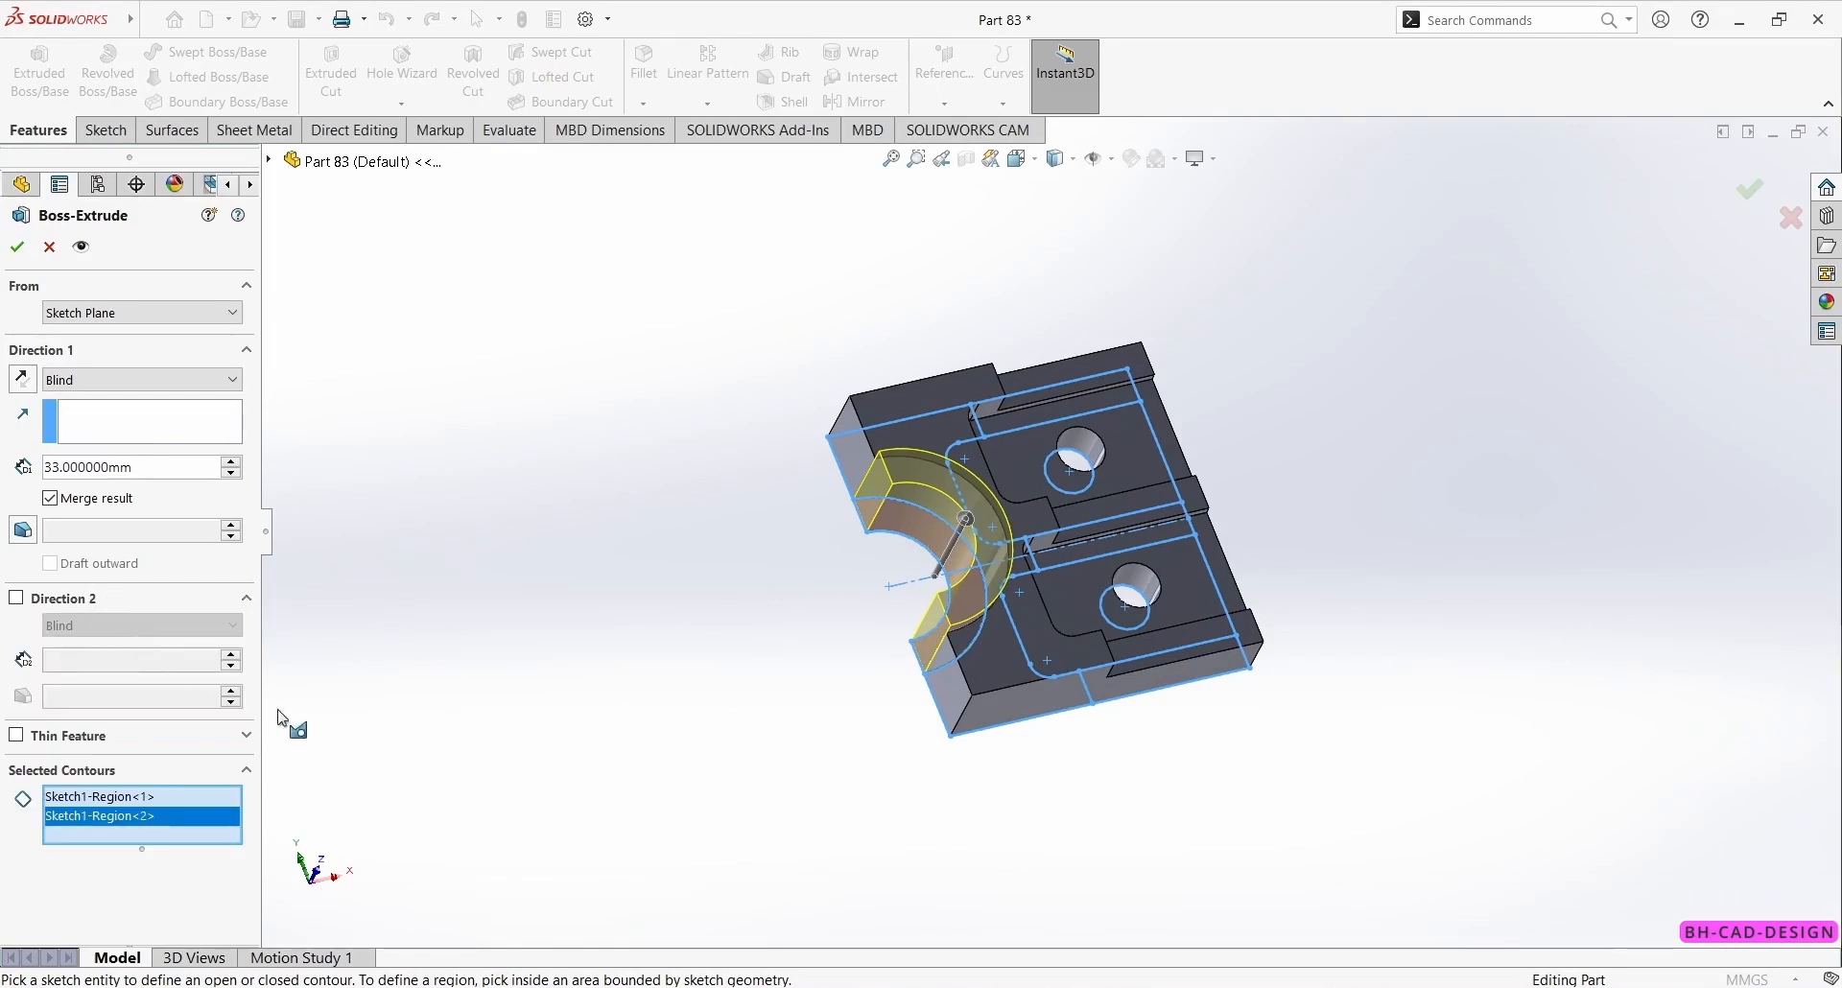
click(18, 599)
key(alt+Tab)
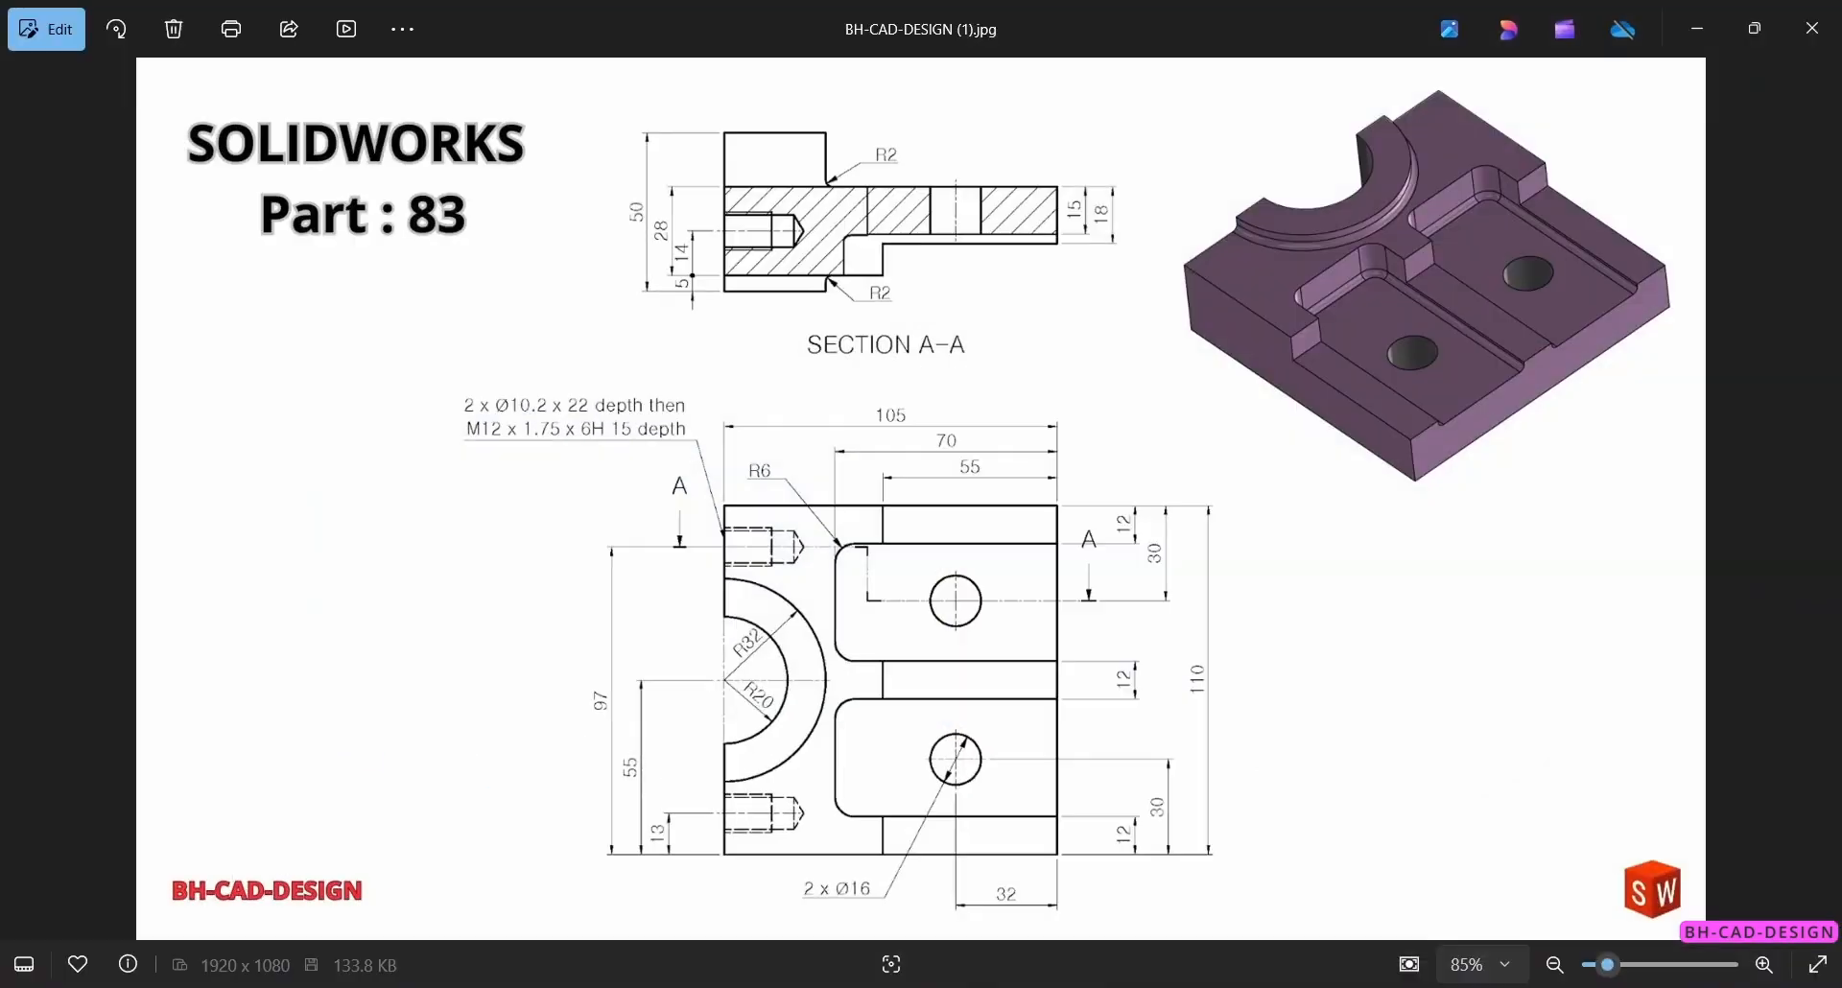
key(alt+Tab)
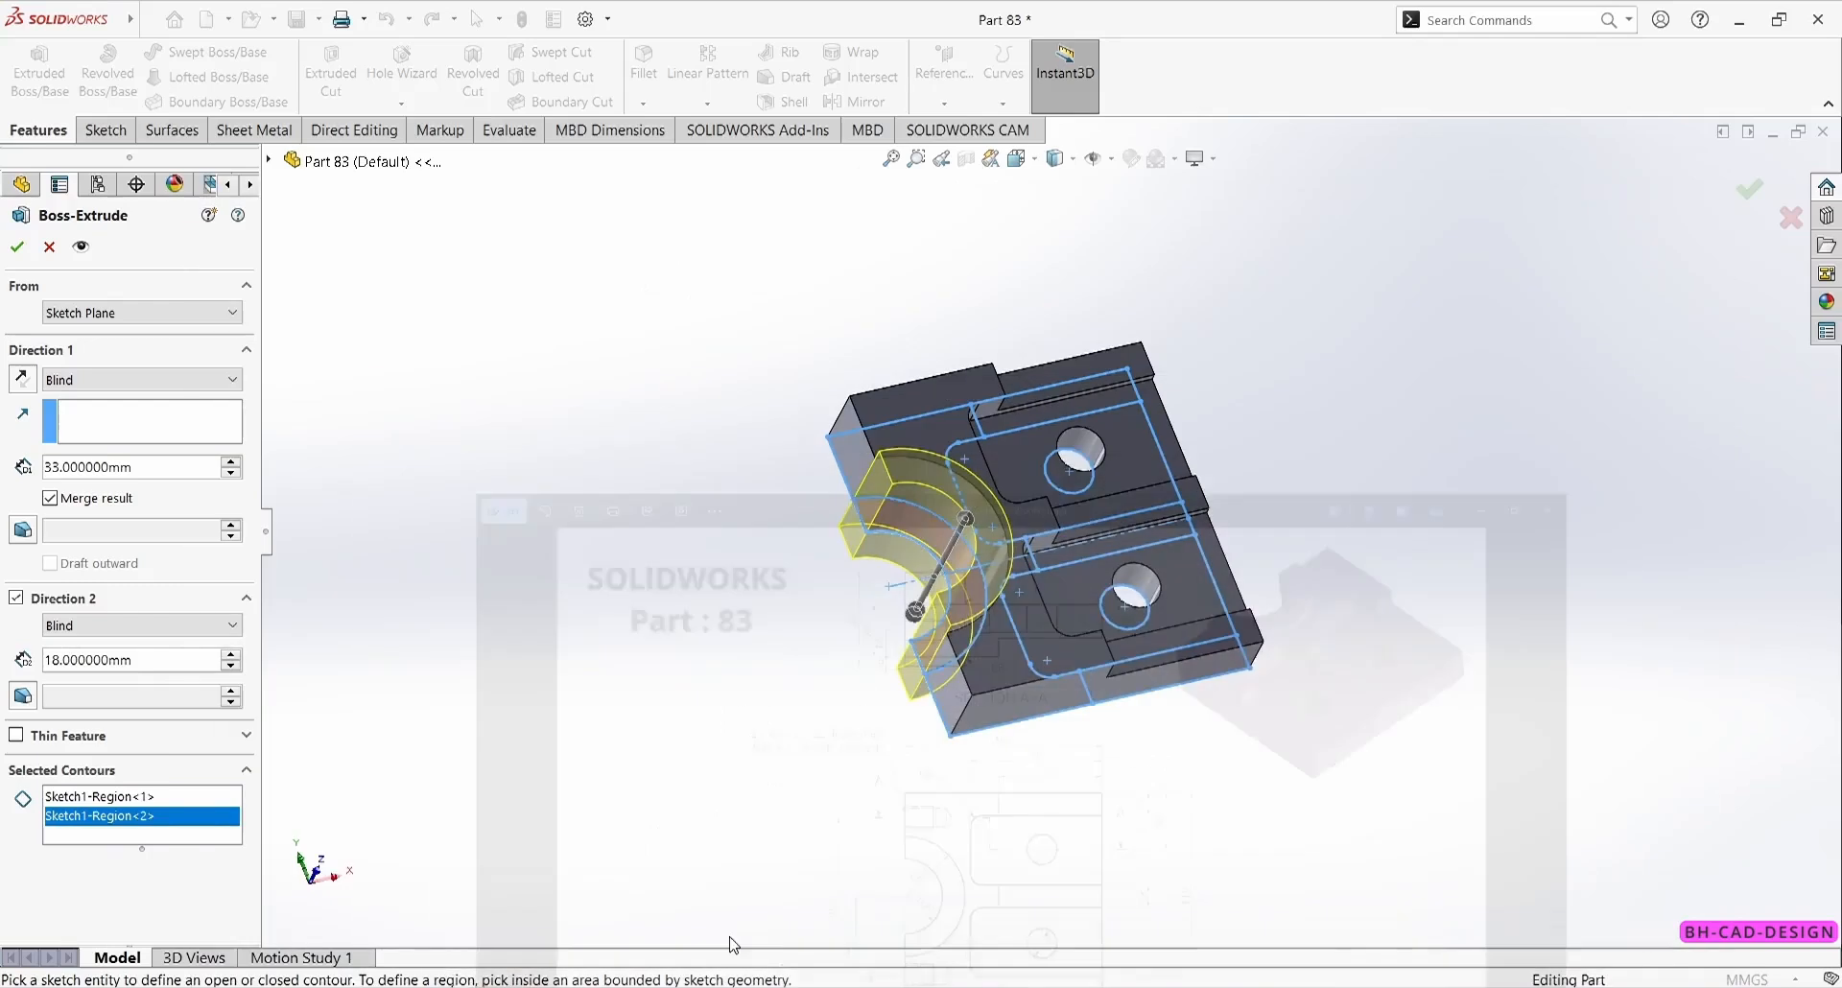
click(178, 660)
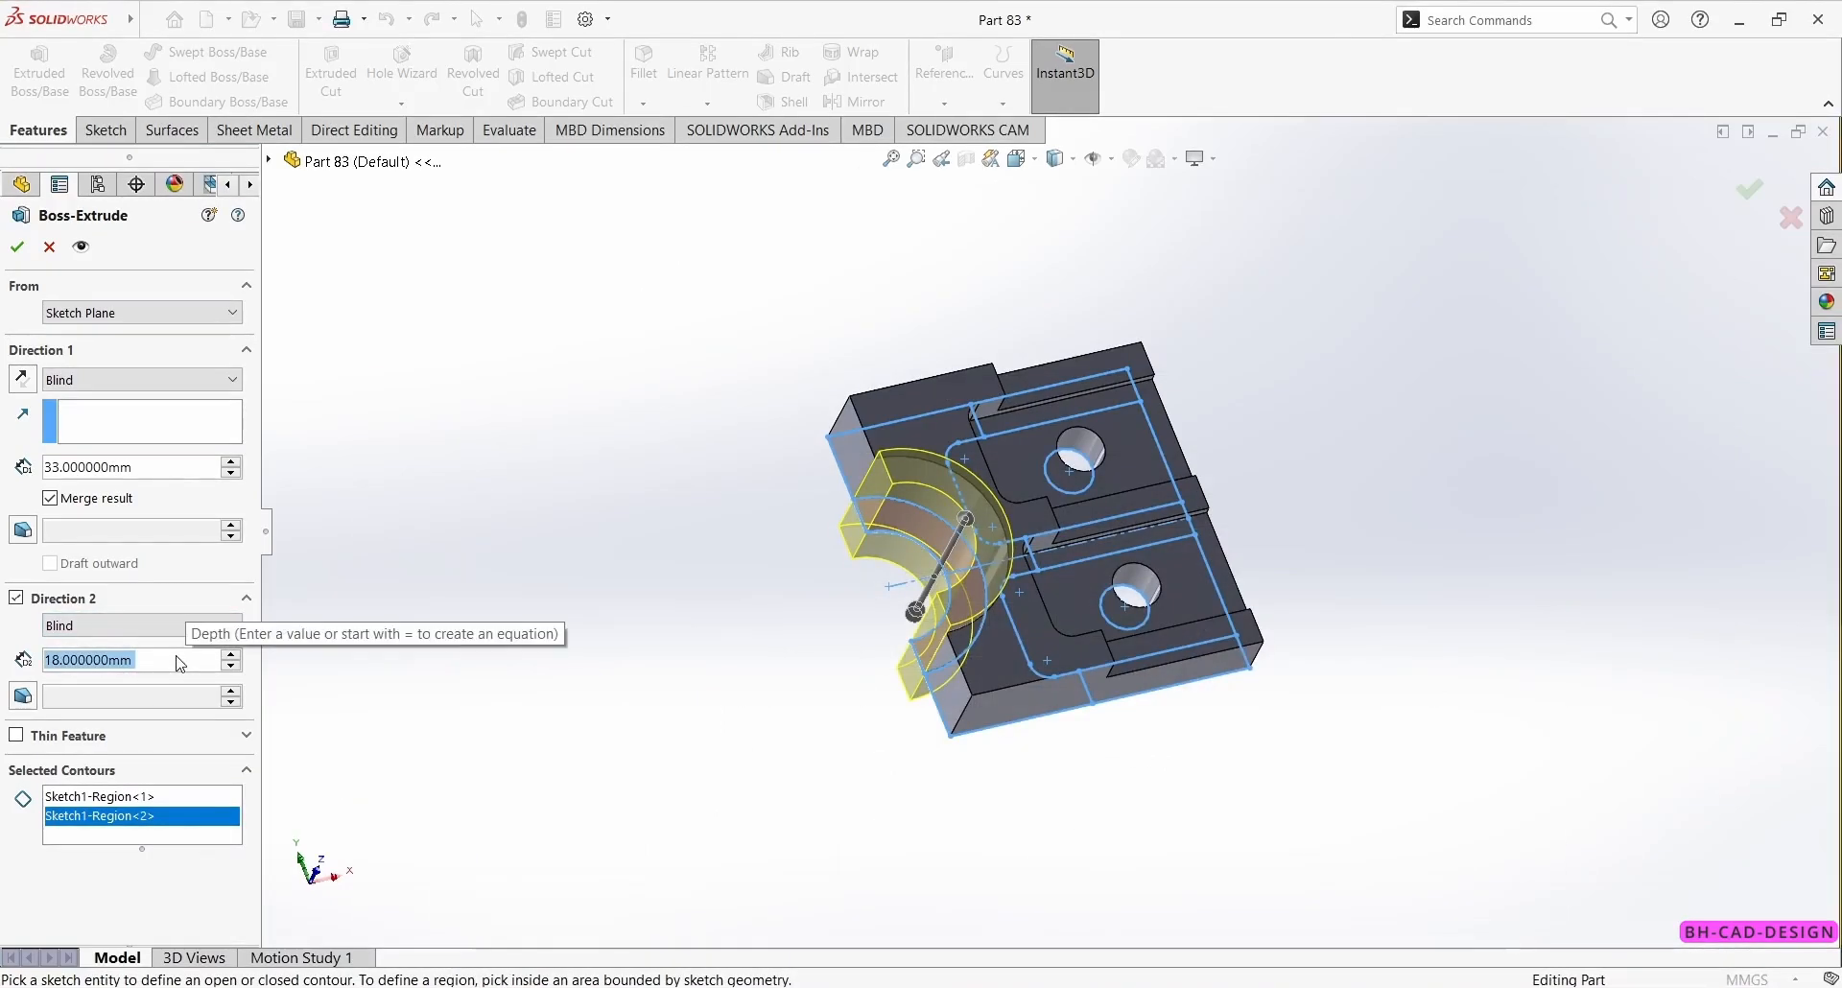
text(50-28)
key(BackSpace)
key(BackSpace)
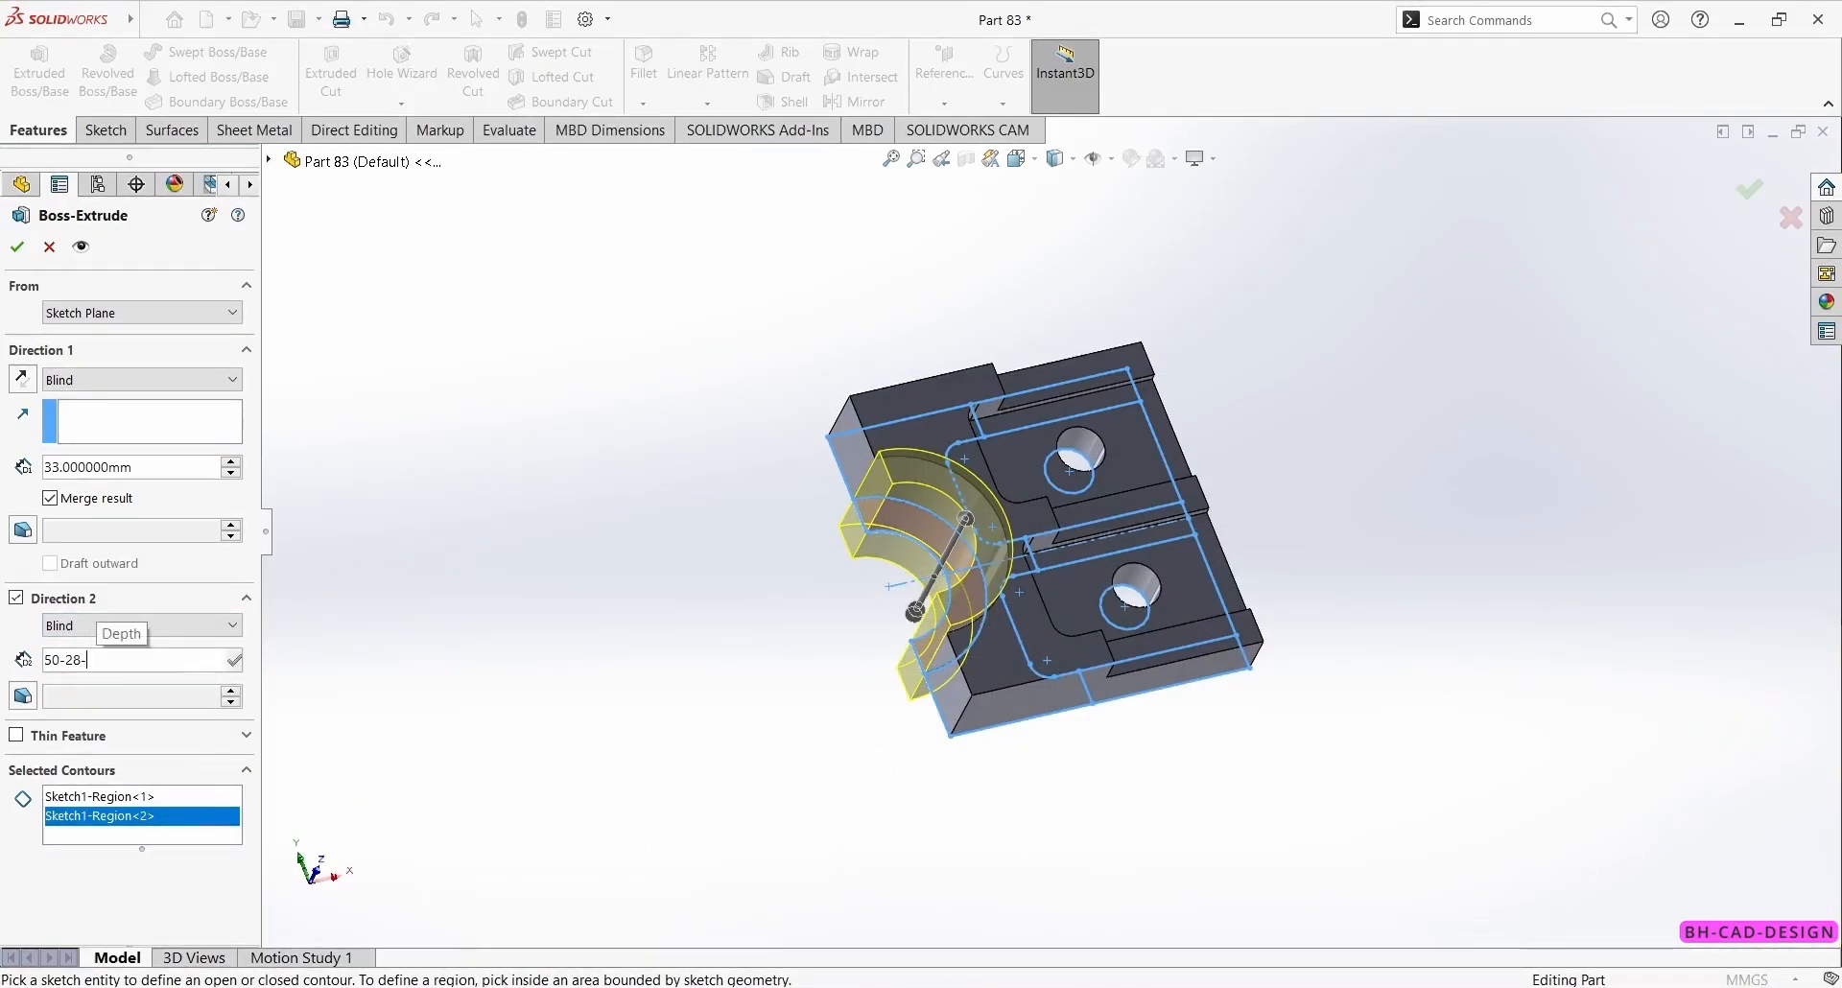
text(33)
key(Return)
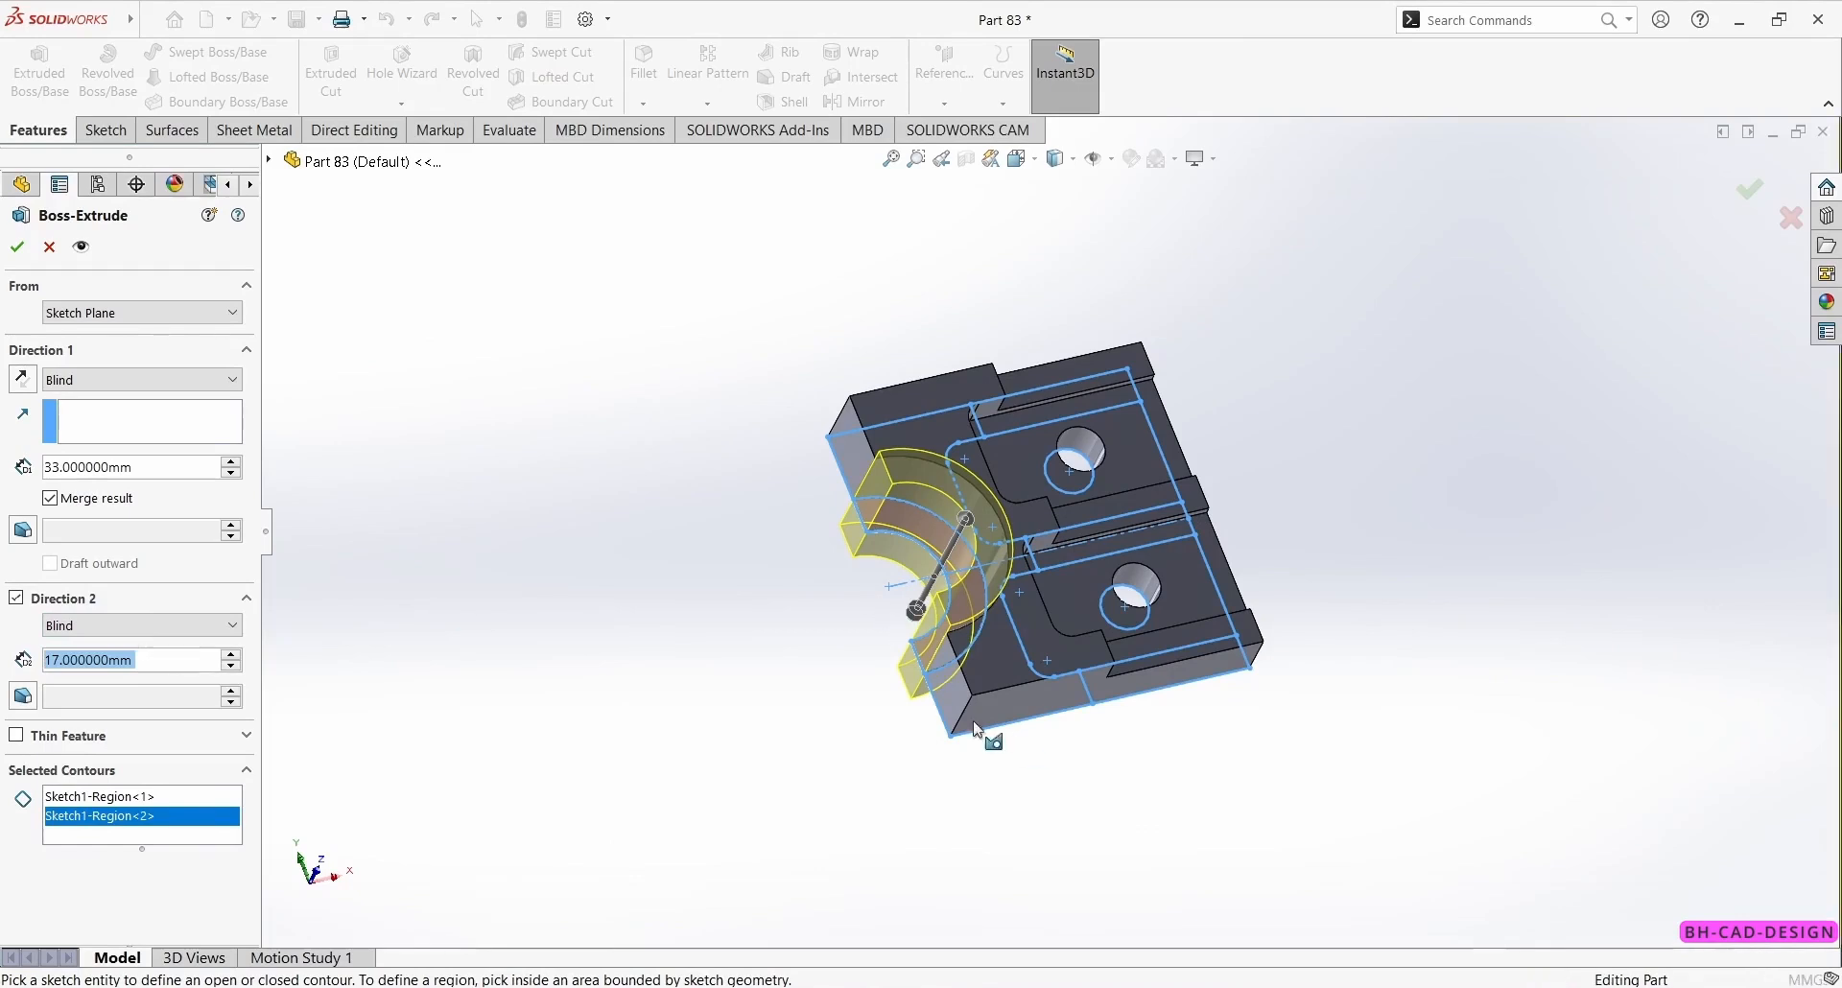
middle_drag(921, 441, 997, 509)
click(18, 247)
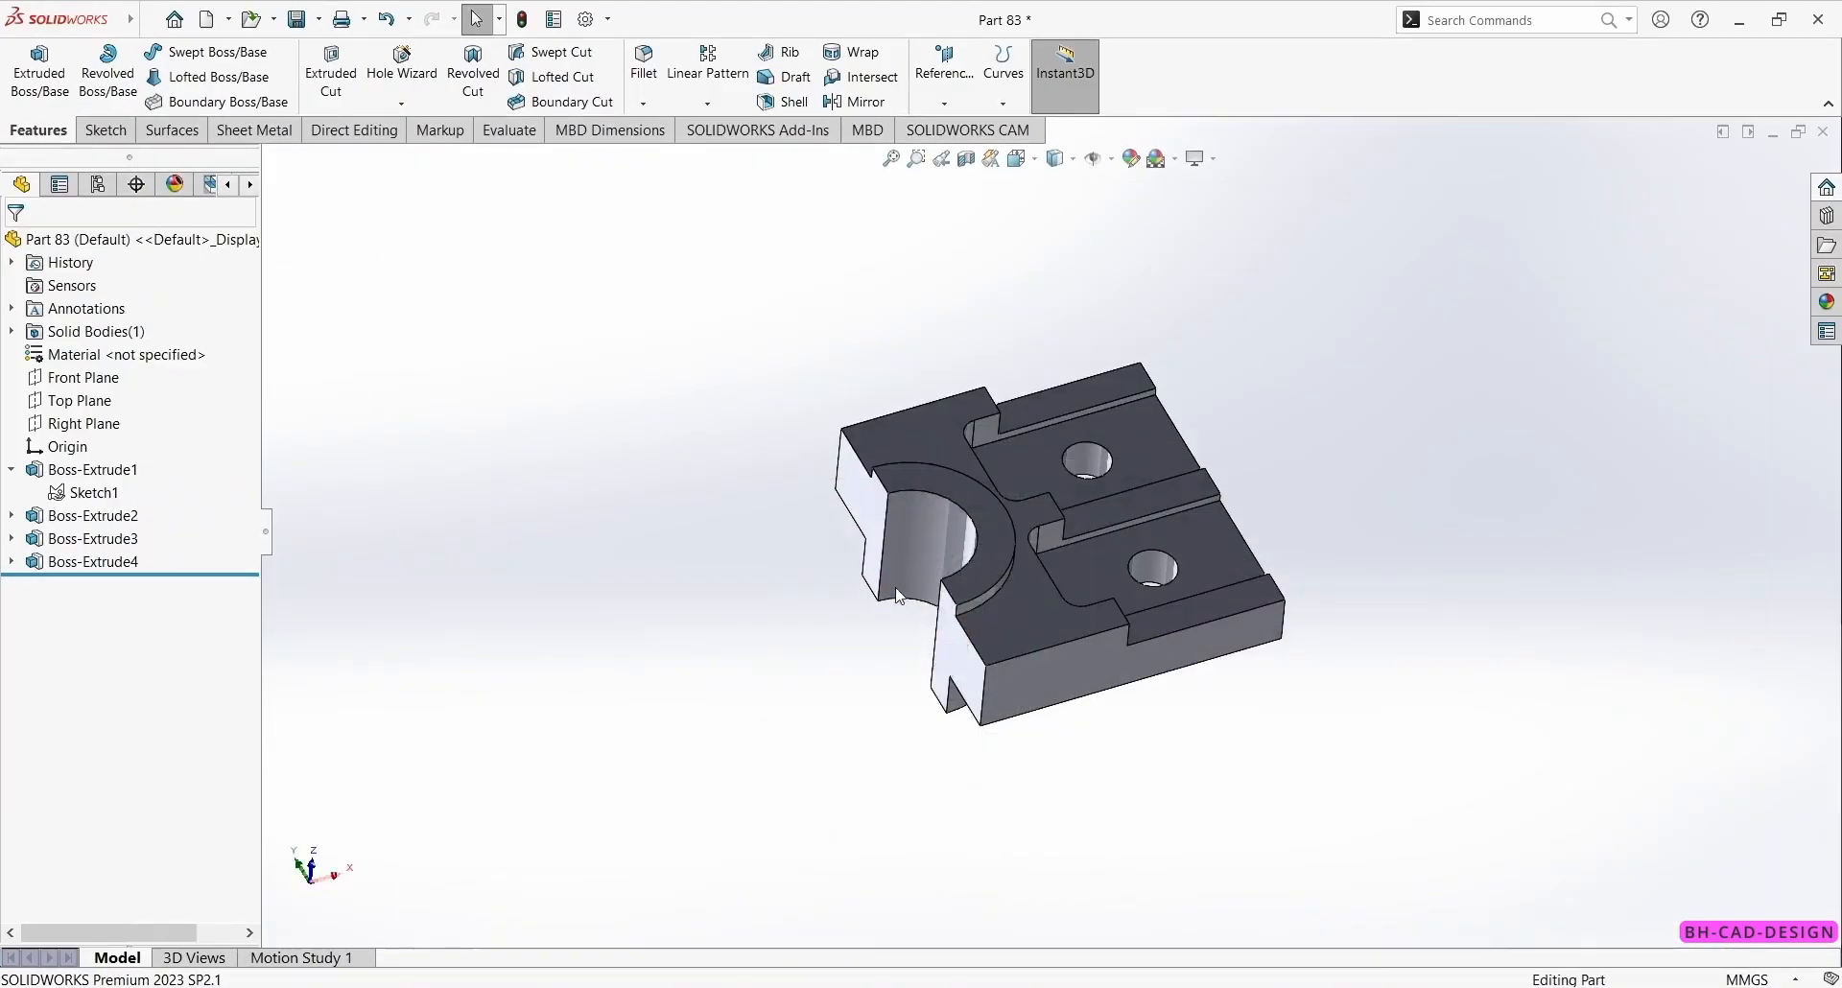
- Fillet the half ring's outer edges where it meets both plate faces and the floor edges of both recesses with a 2 mm radius
mouse_move(959, 537)
middle_down()
mouse_move(732, 584)
mouse_move(1135, 399)
mouse_move(1026, 559)
middle_up()
scroll(863, 532, down, 3)
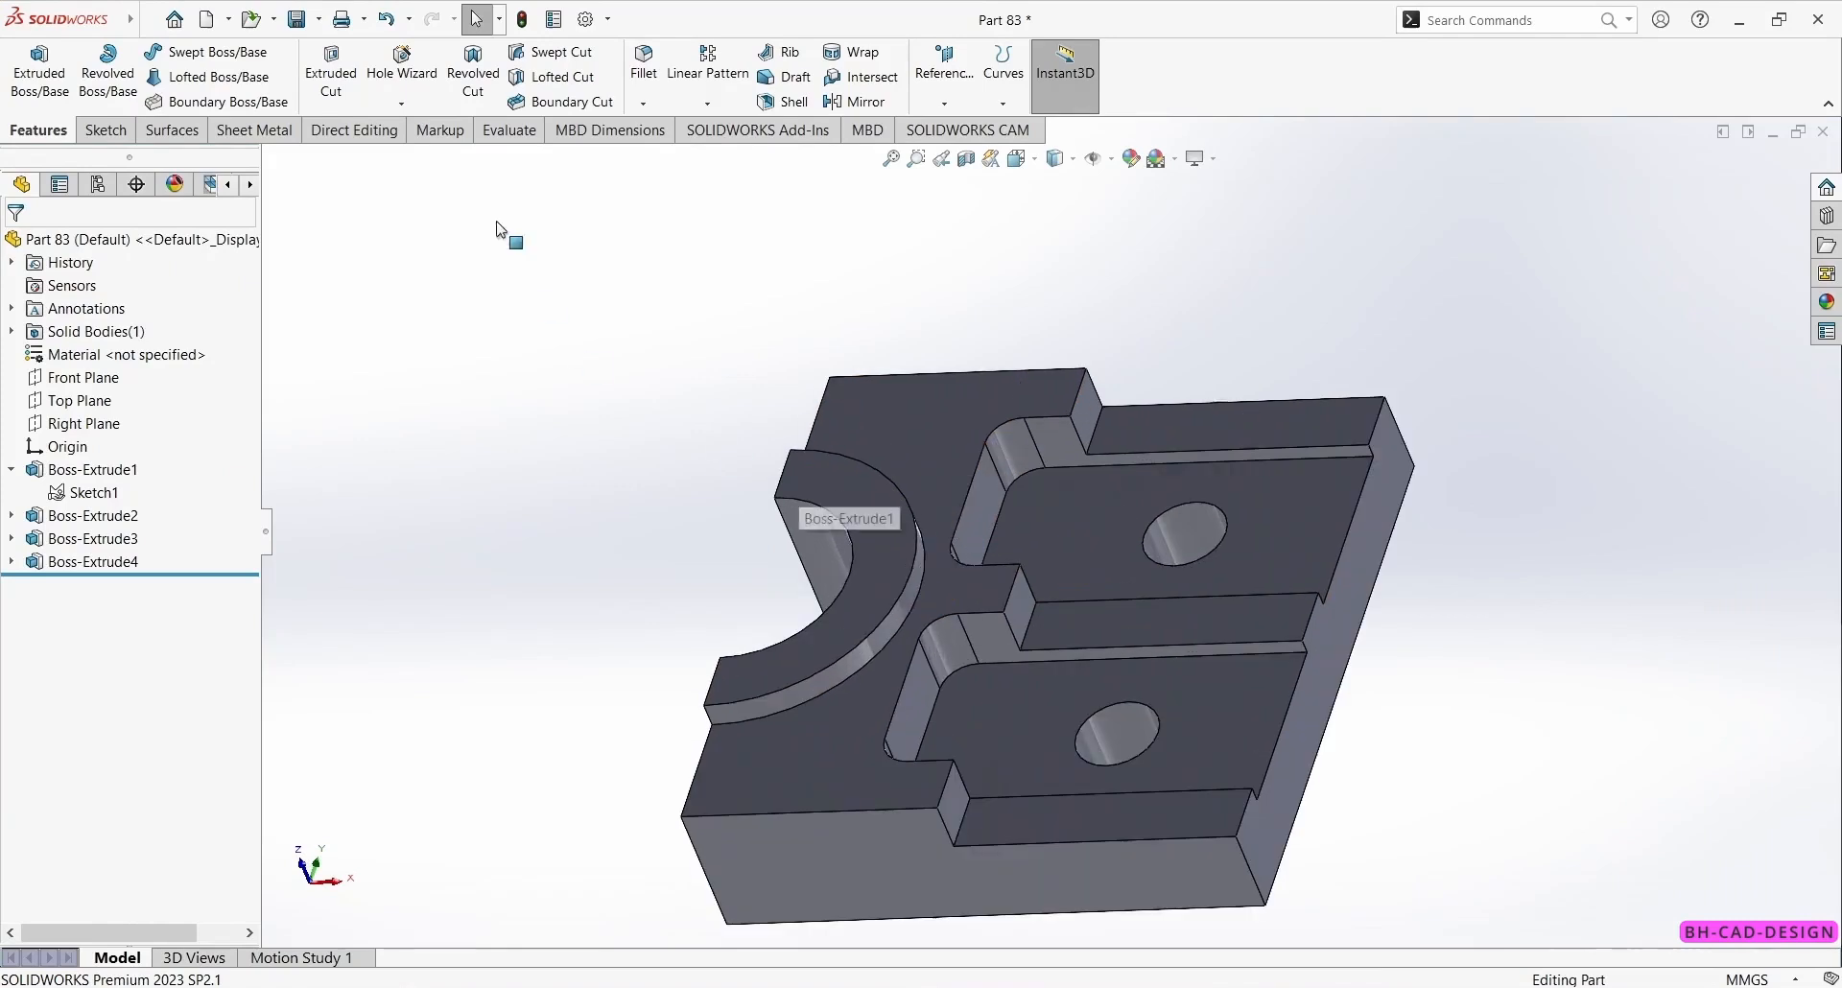
click(645, 66)
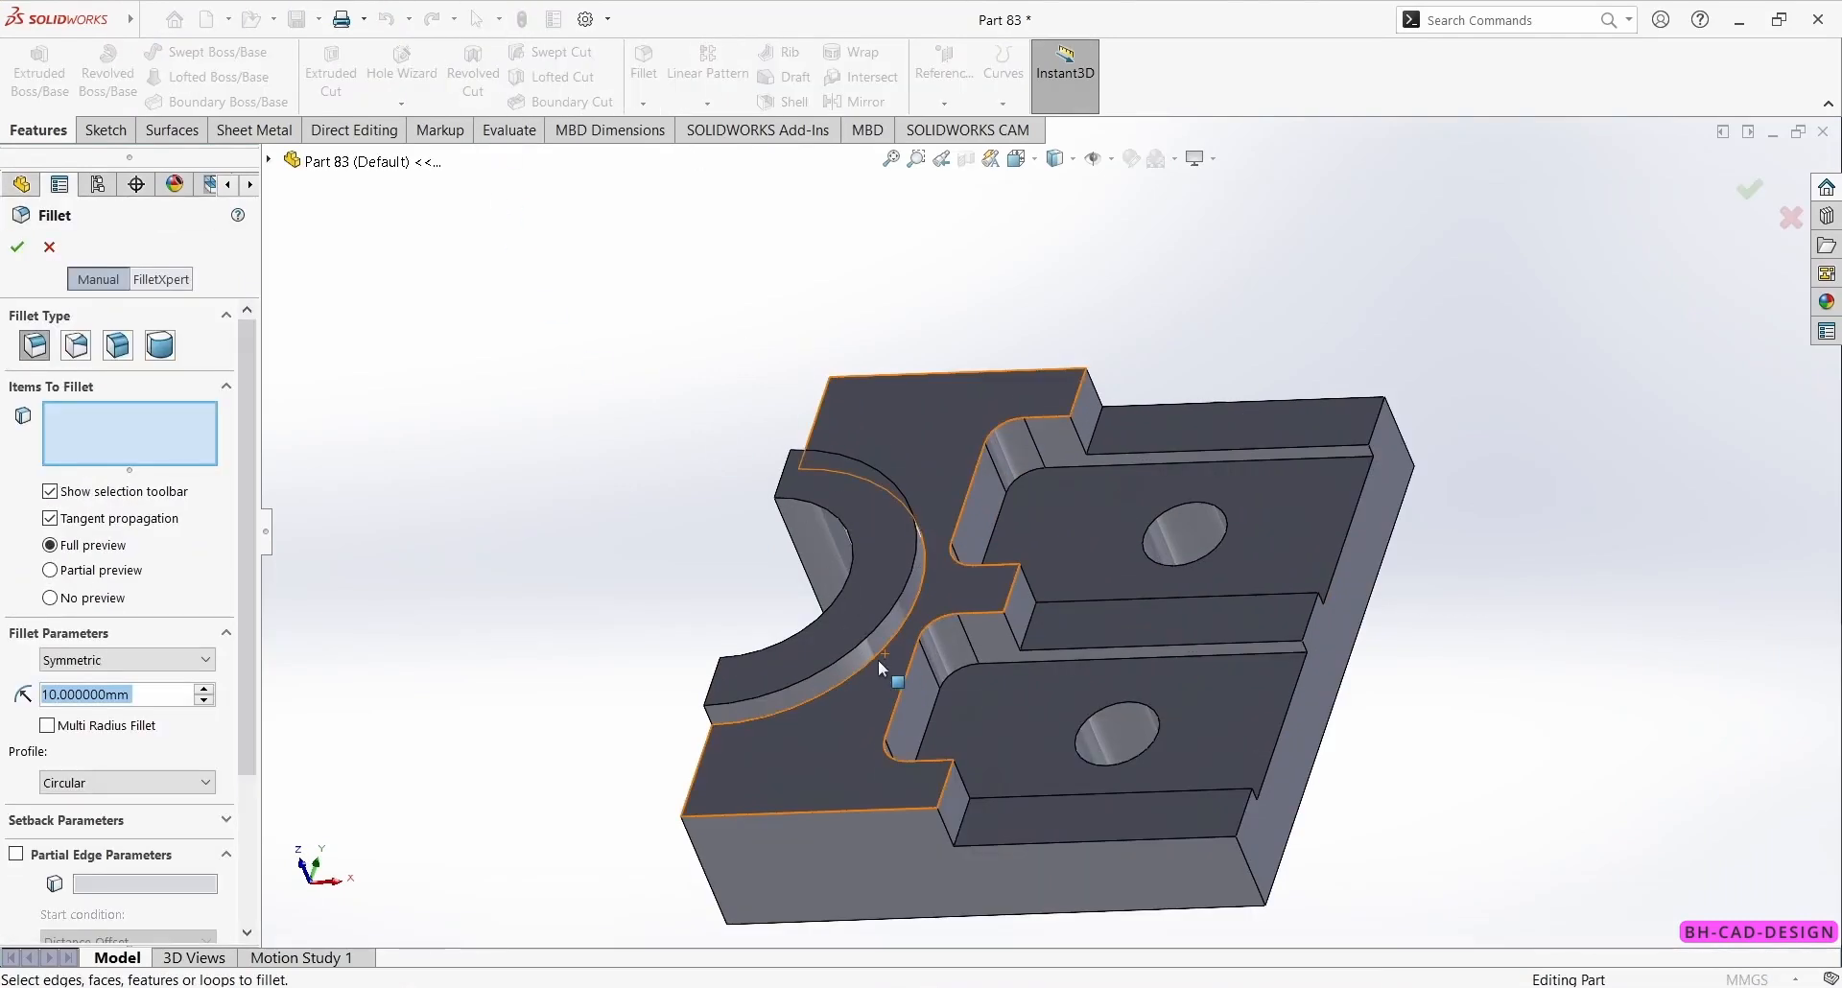
click(868, 659)
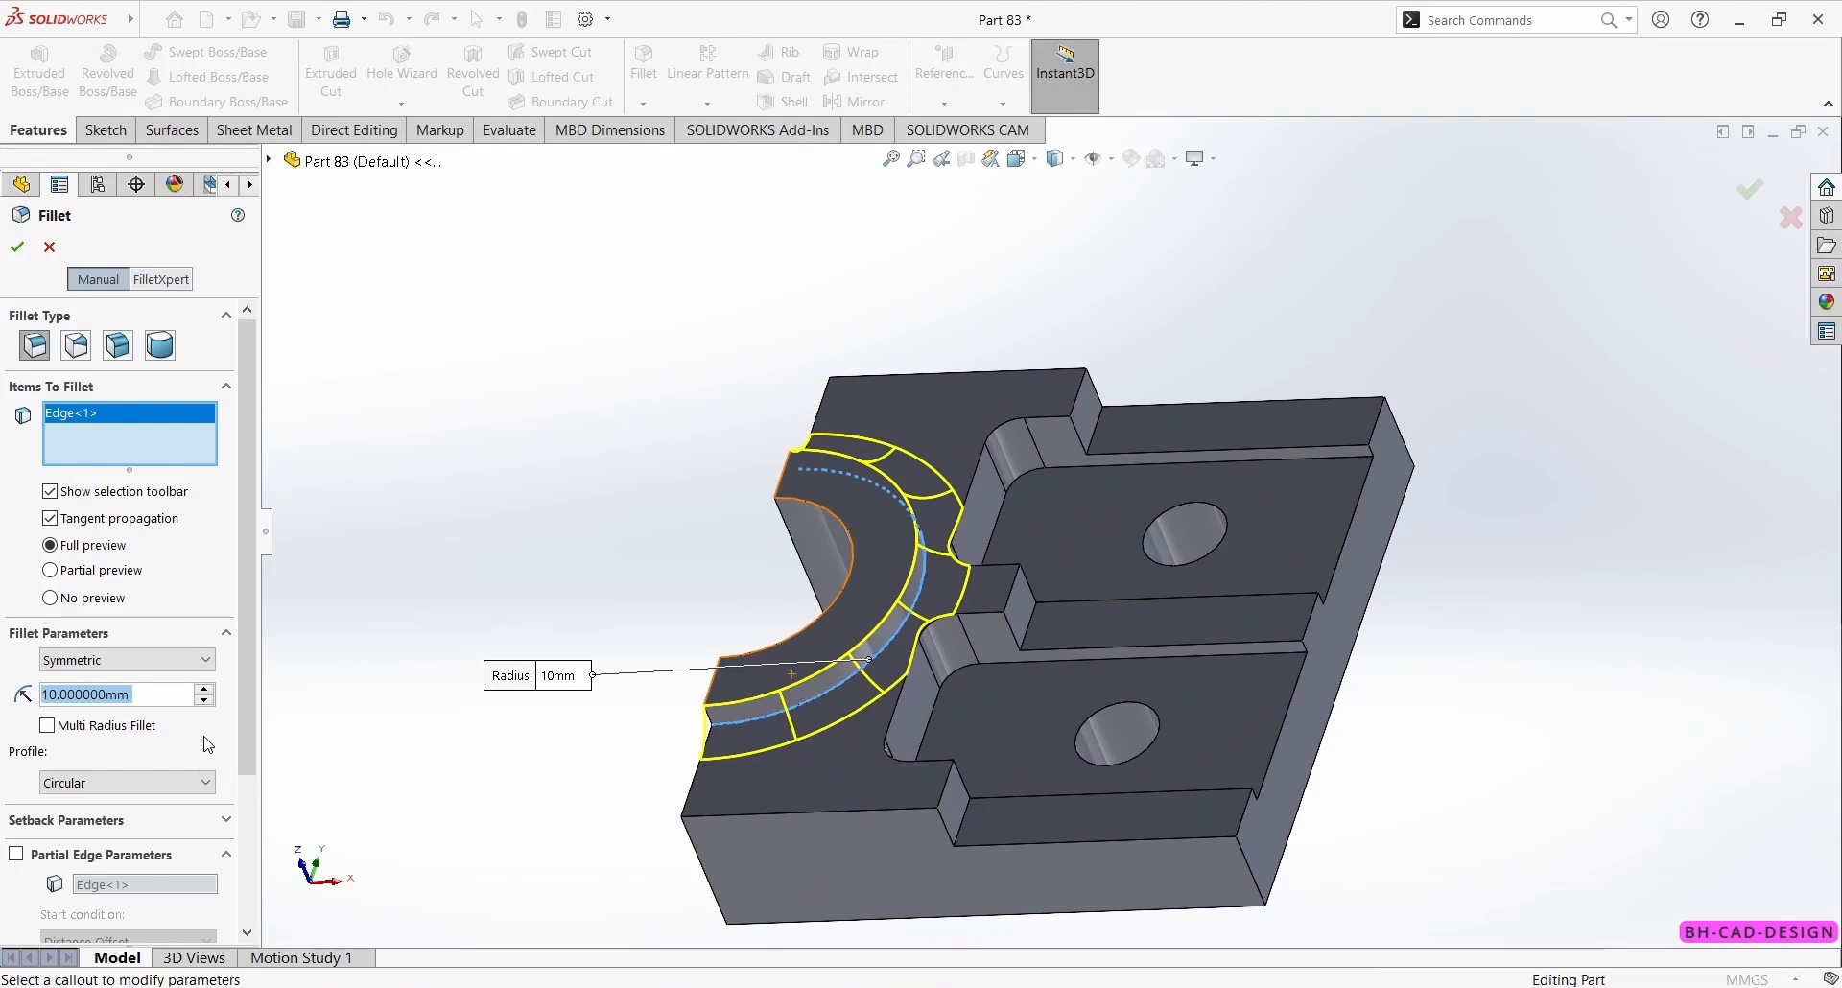
text(2)
key(Return)
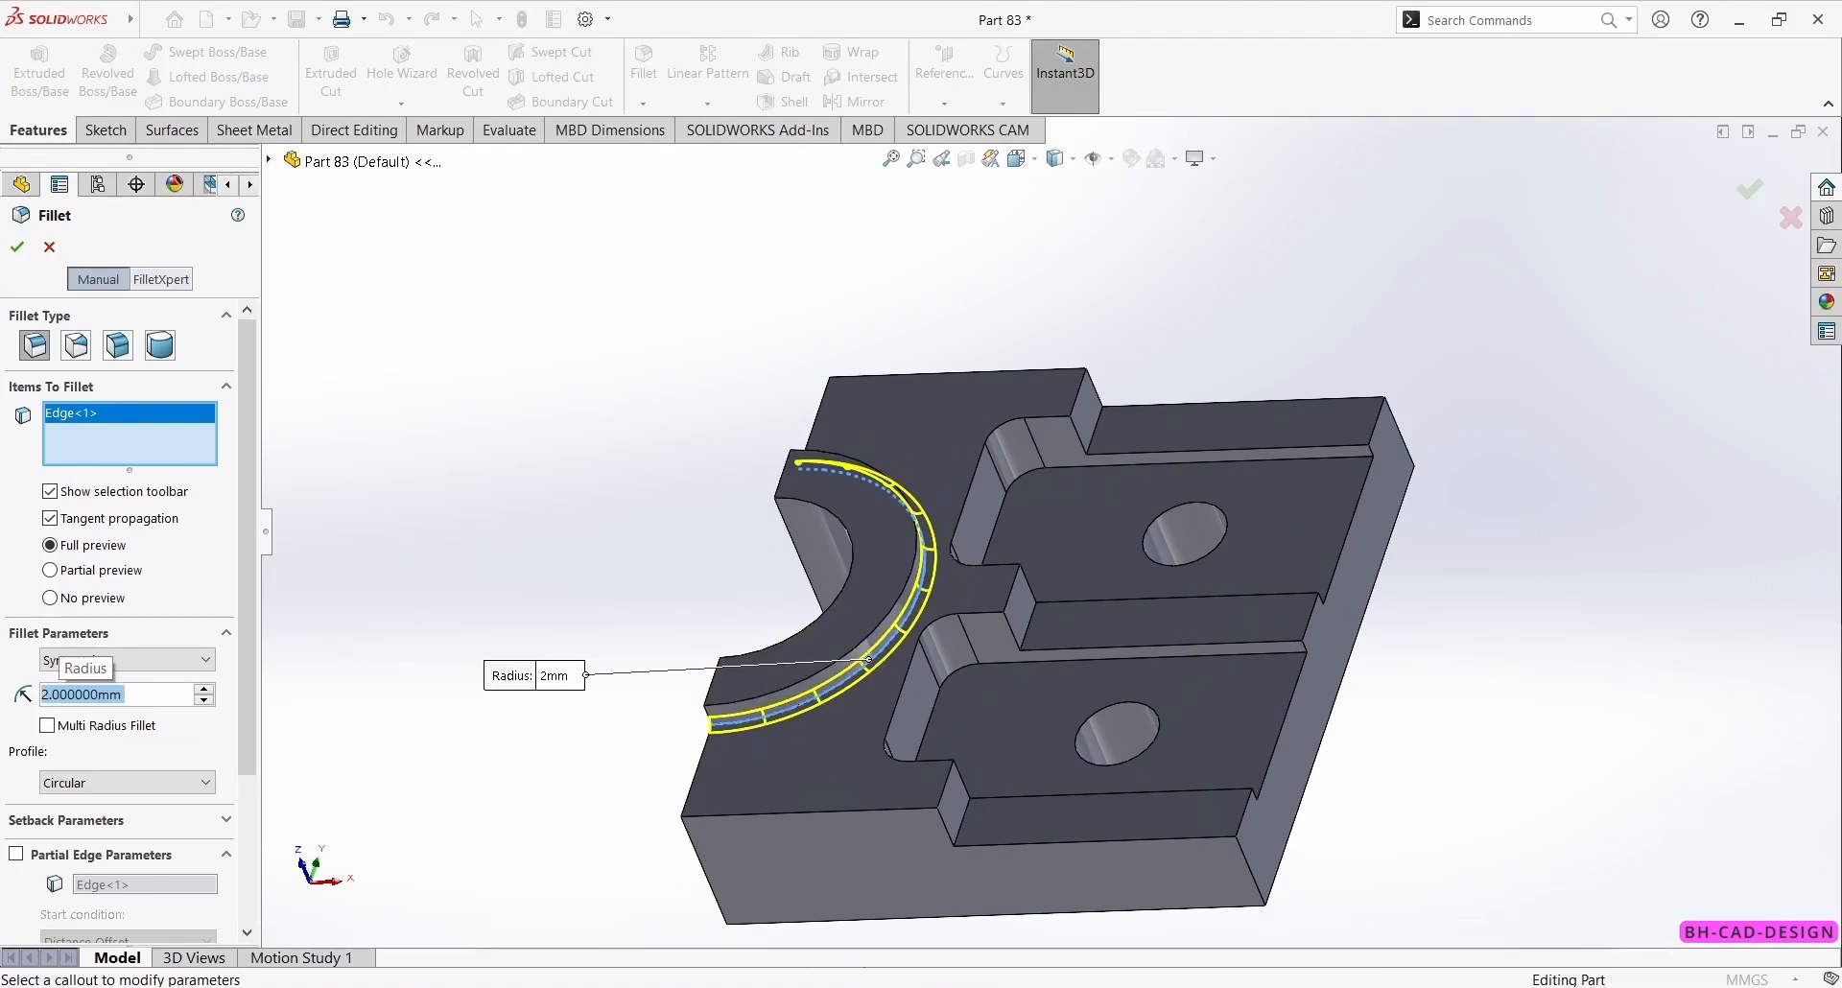
click(1022, 475)
click(956, 664)
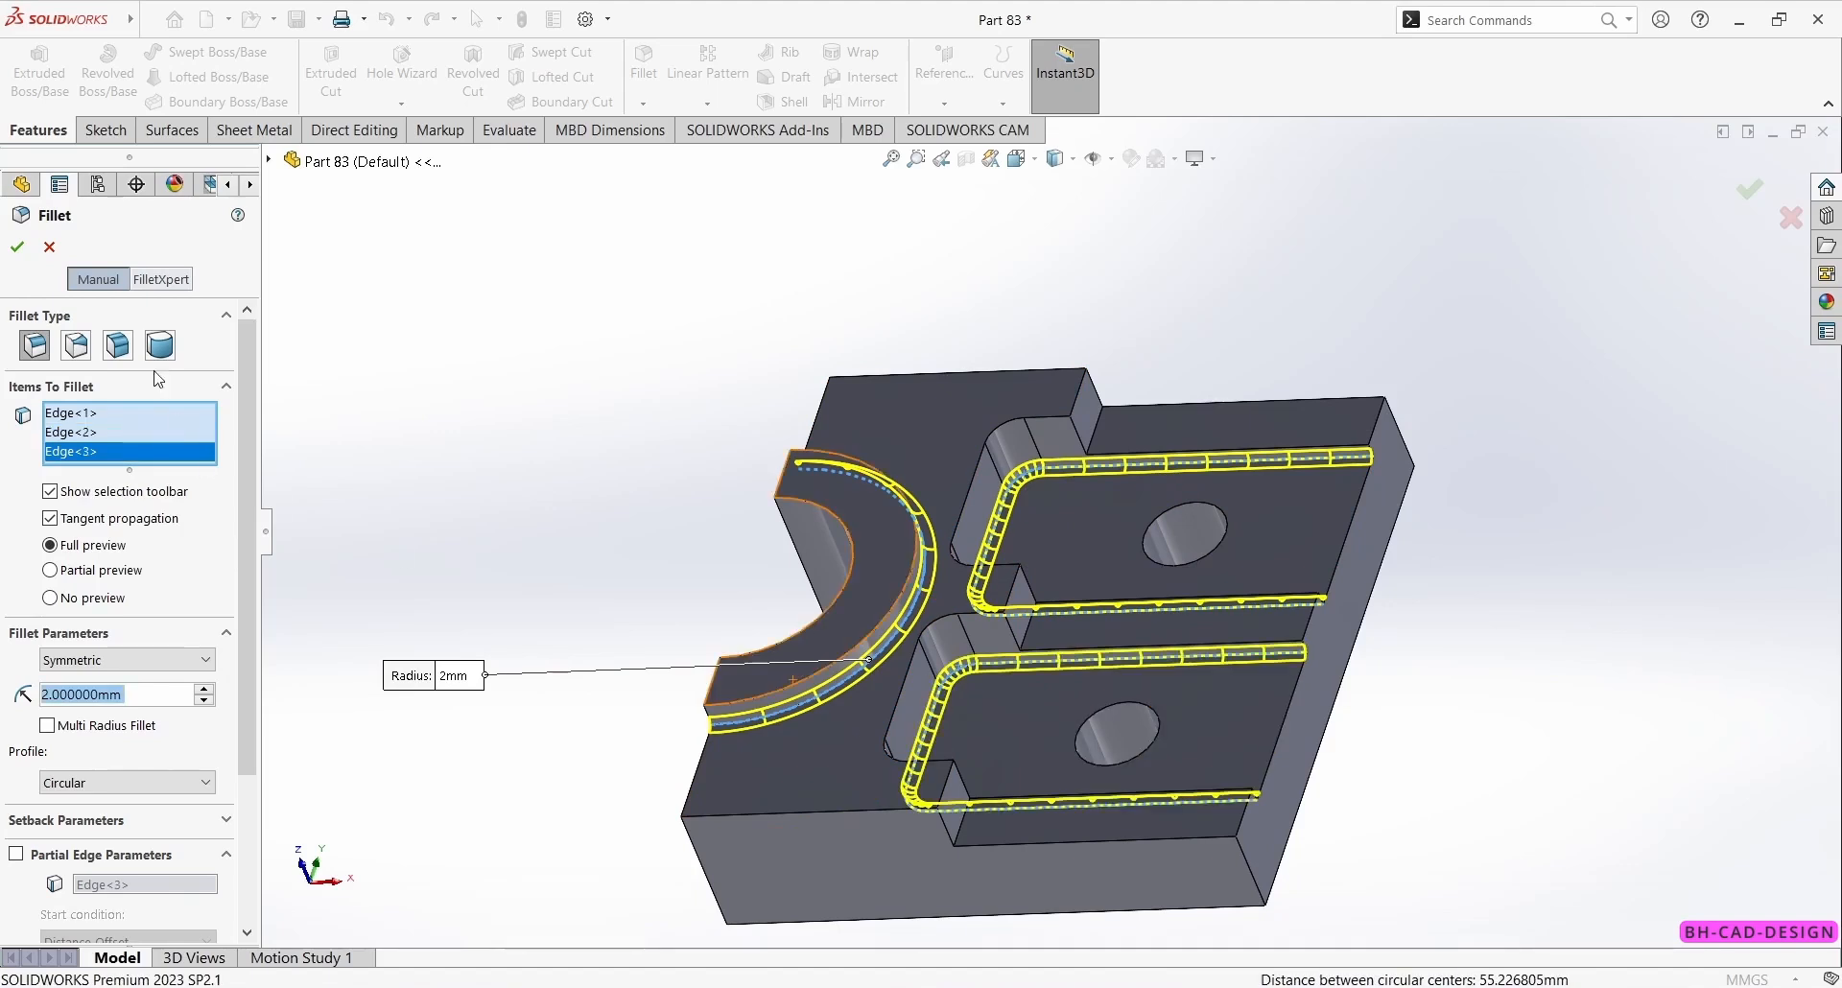
middle_drag(317, 393, 207, 605)
click(965, 787)
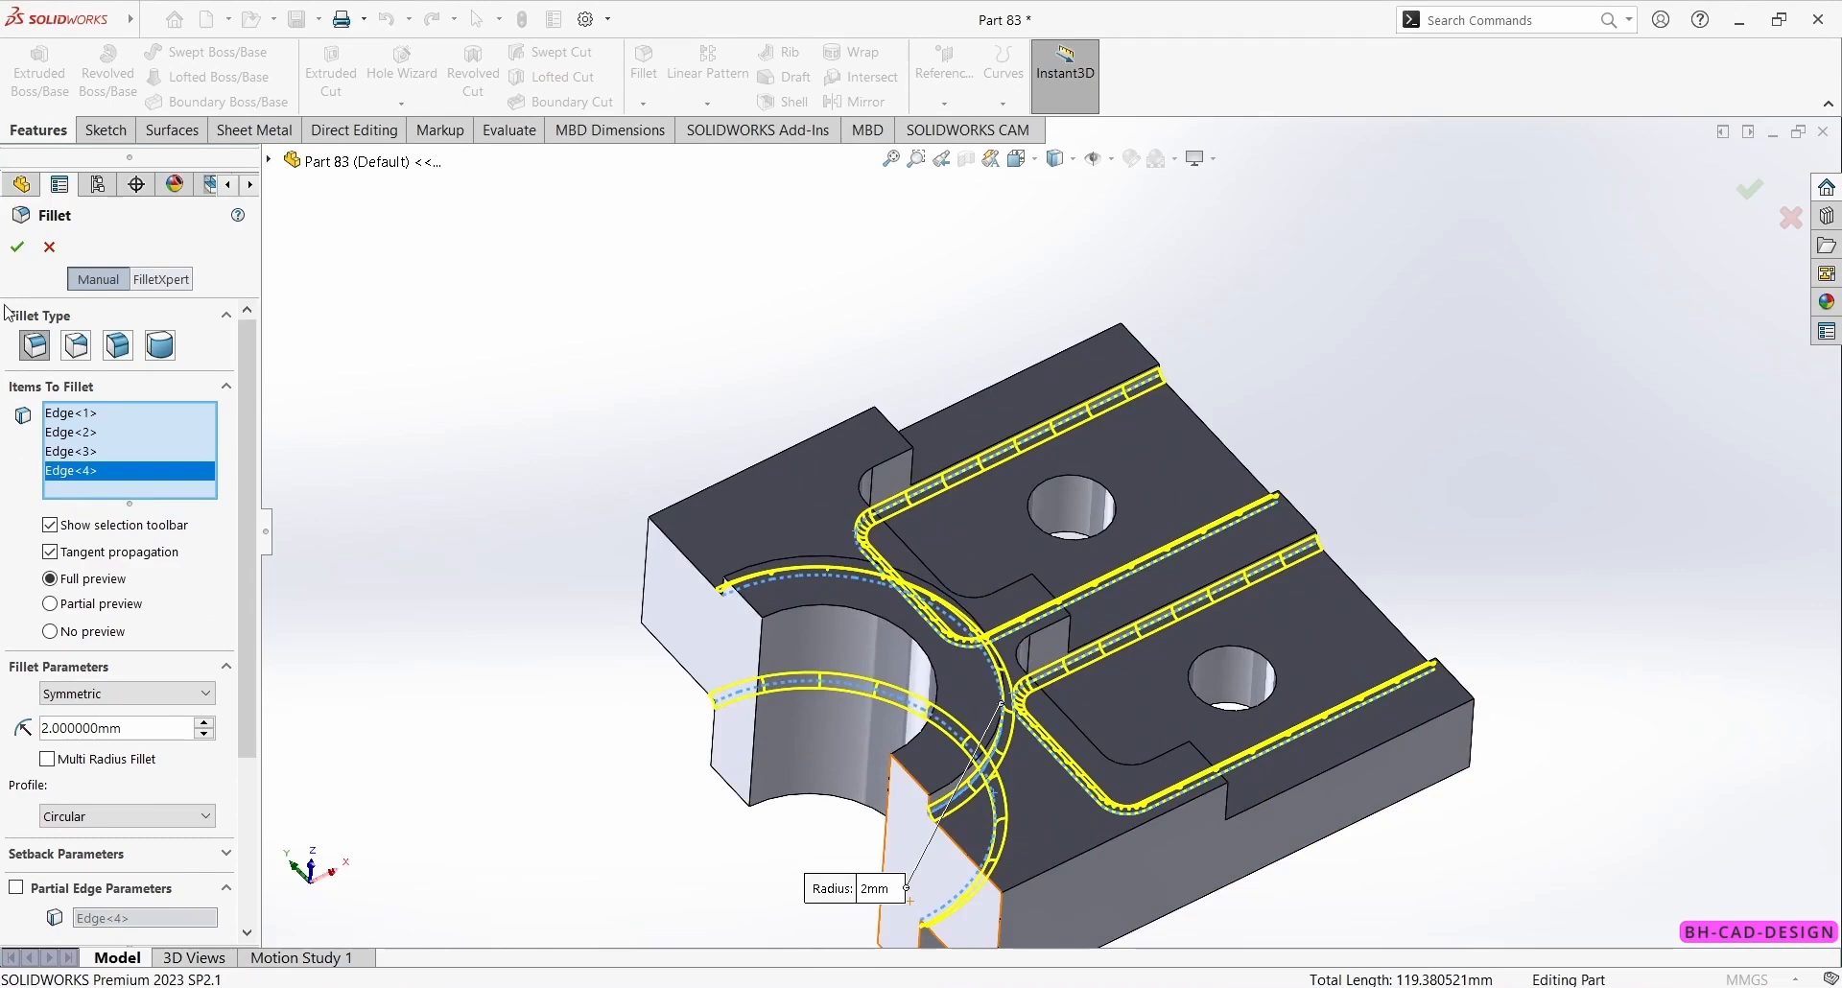
click(18, 248)
- Set up an ANSI Metric bottoming tapped hole in the Hole Wizard with size M12x1.75 and a blind hole depth of 22 mm
middle_drag(959, 576, 964, 942)
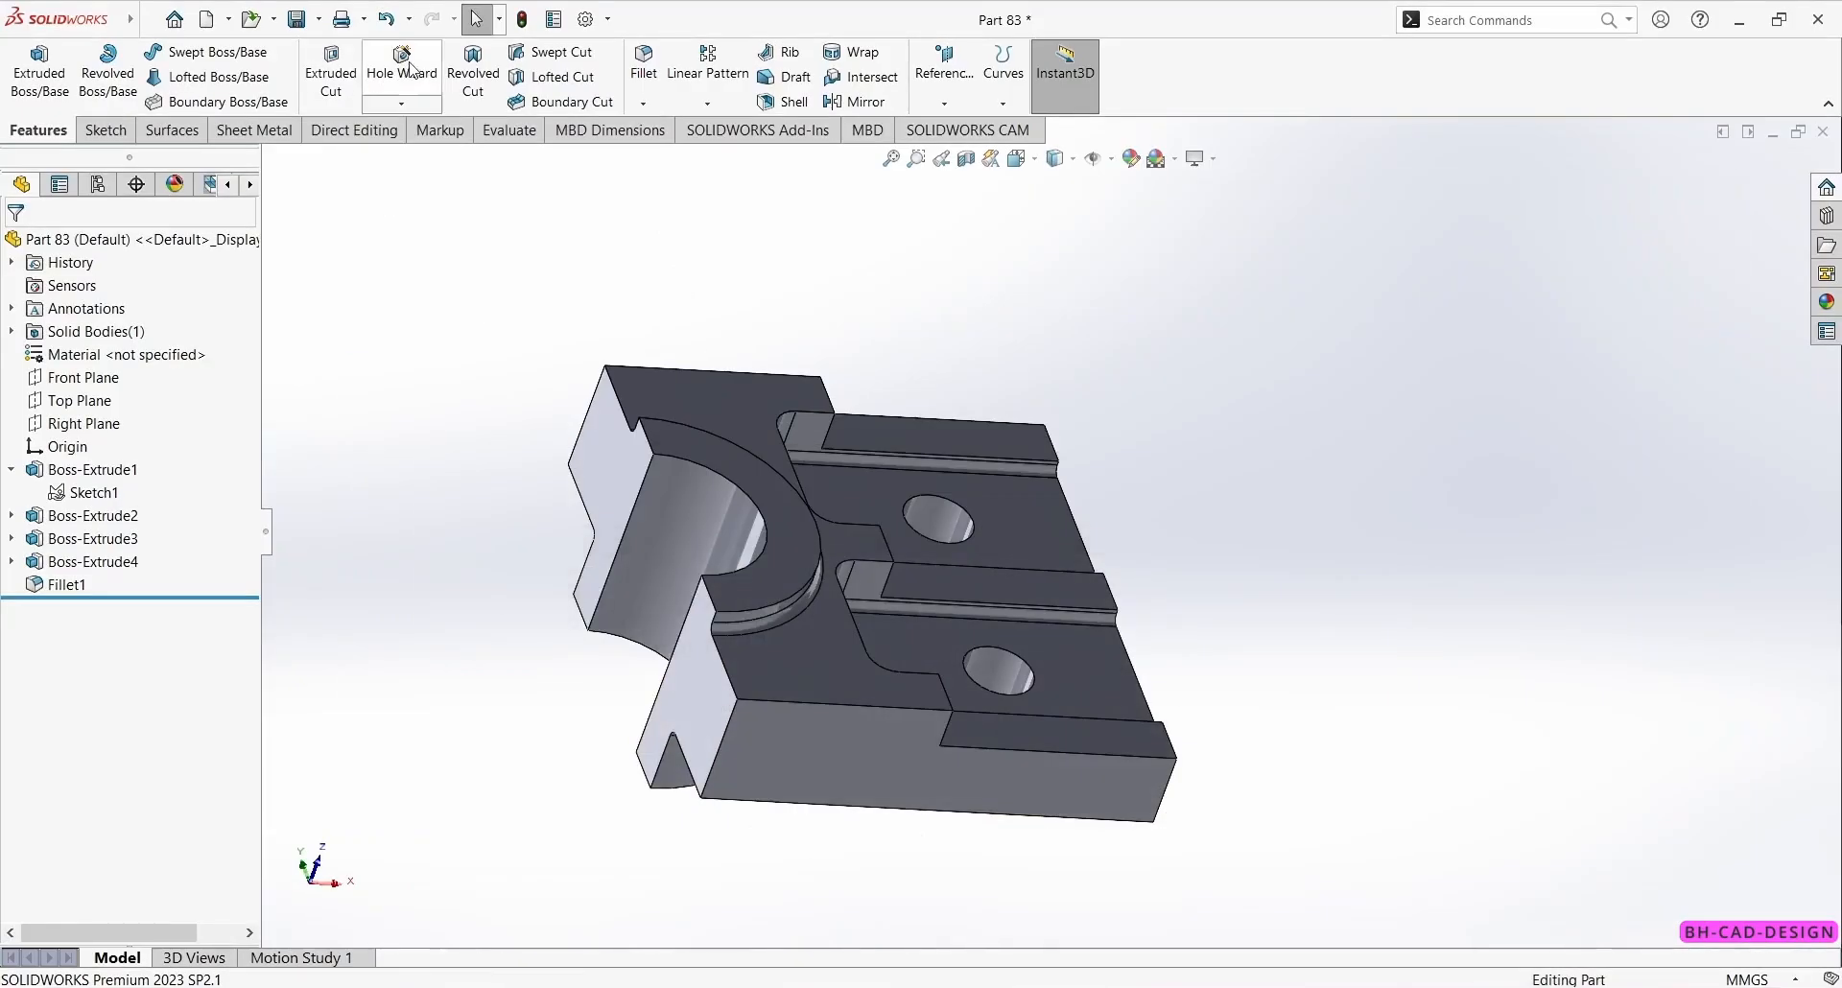
click(402, 68)
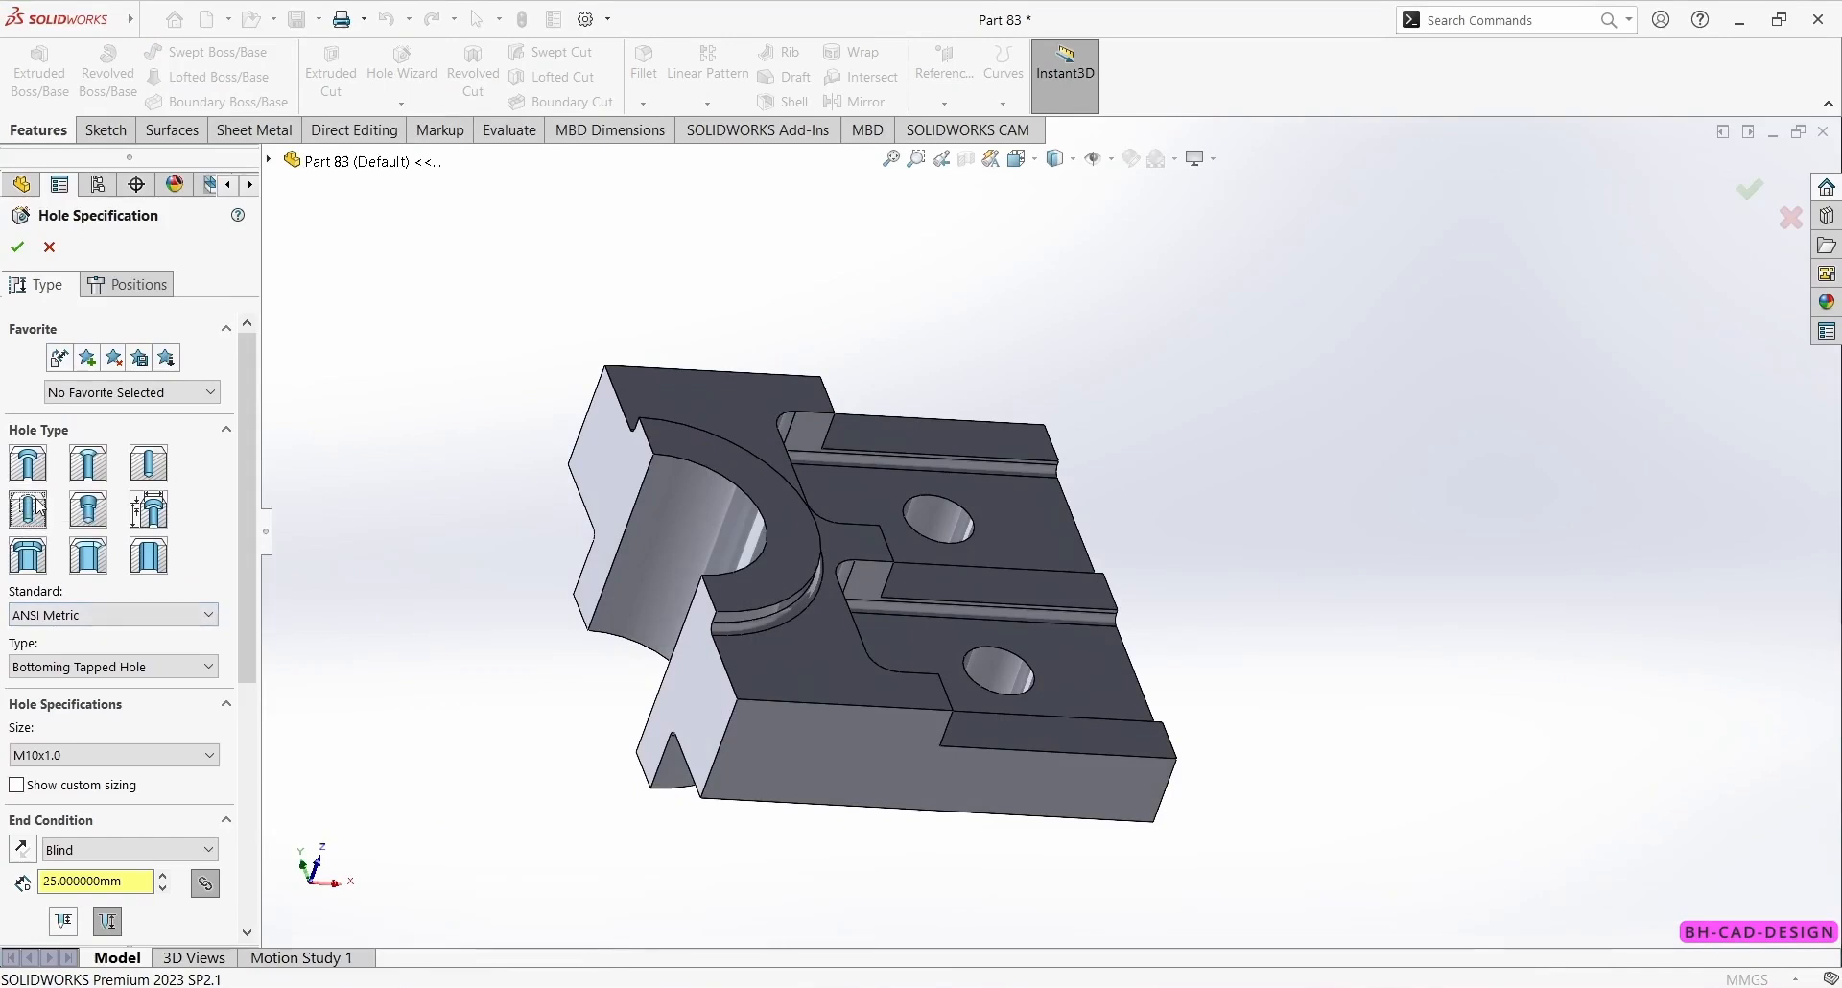
click(106, 666)
click(58, 683)
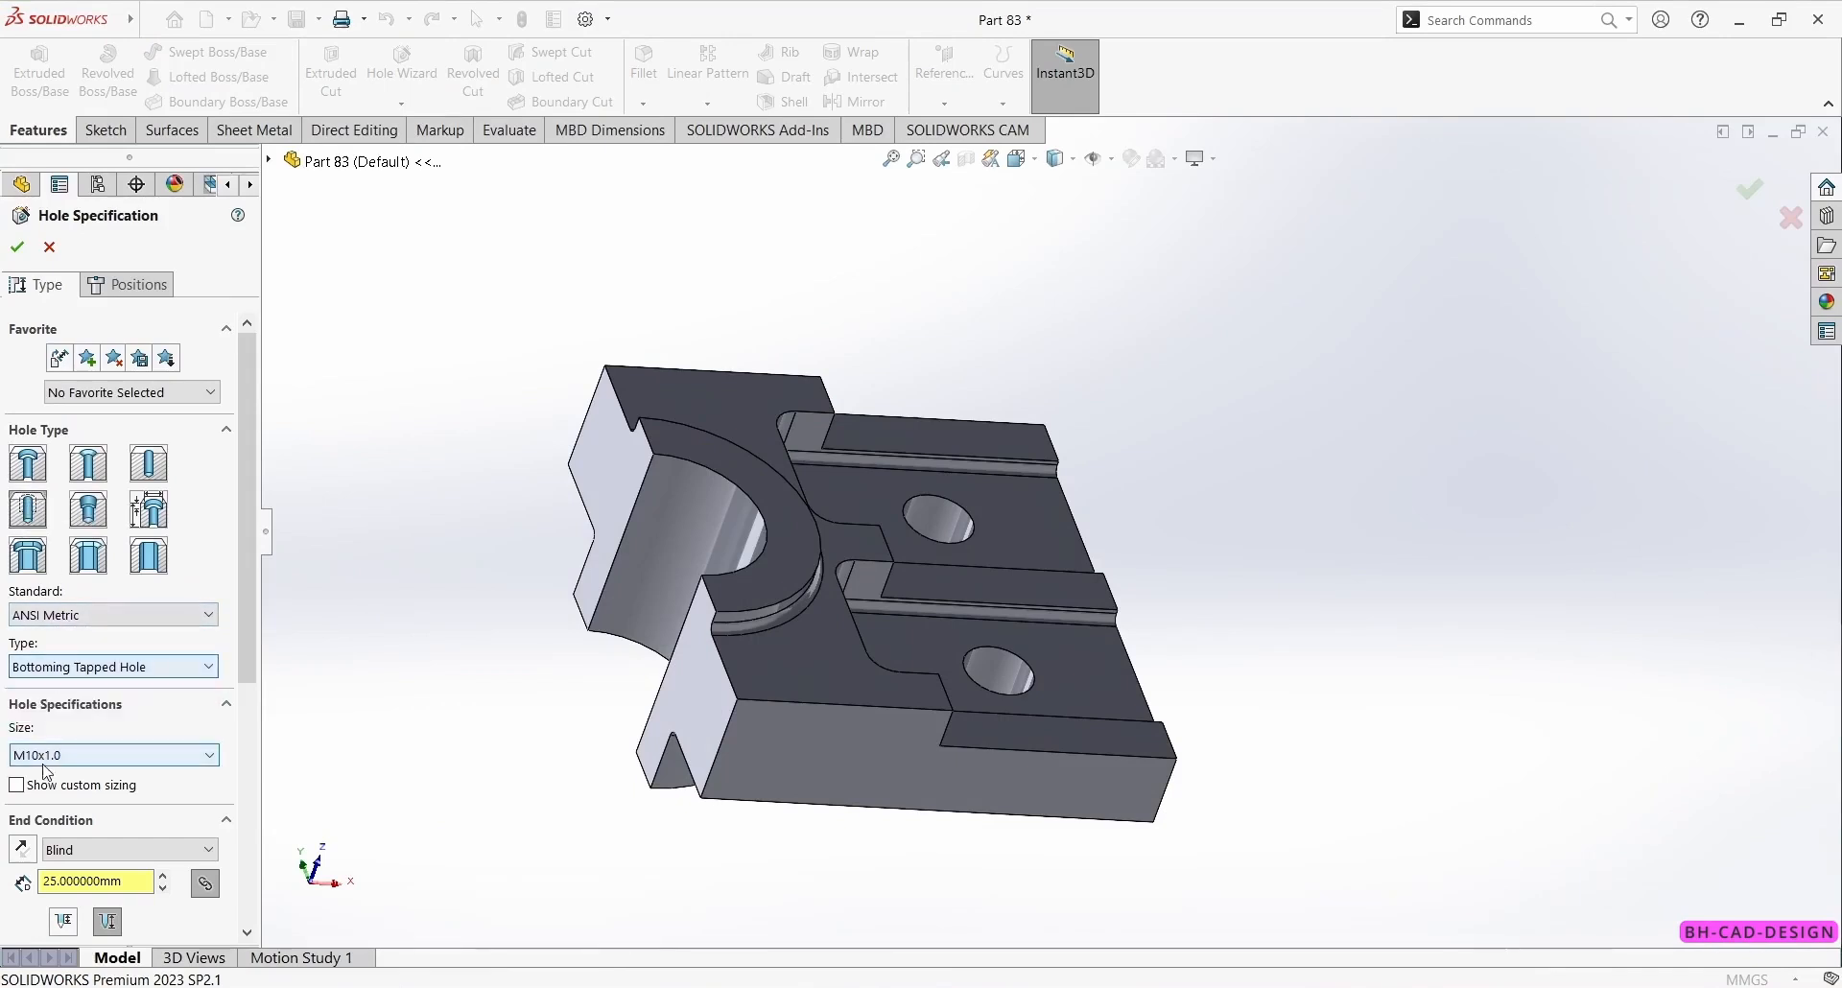
click(56, 755)
scroll(92, 852, down, 1)
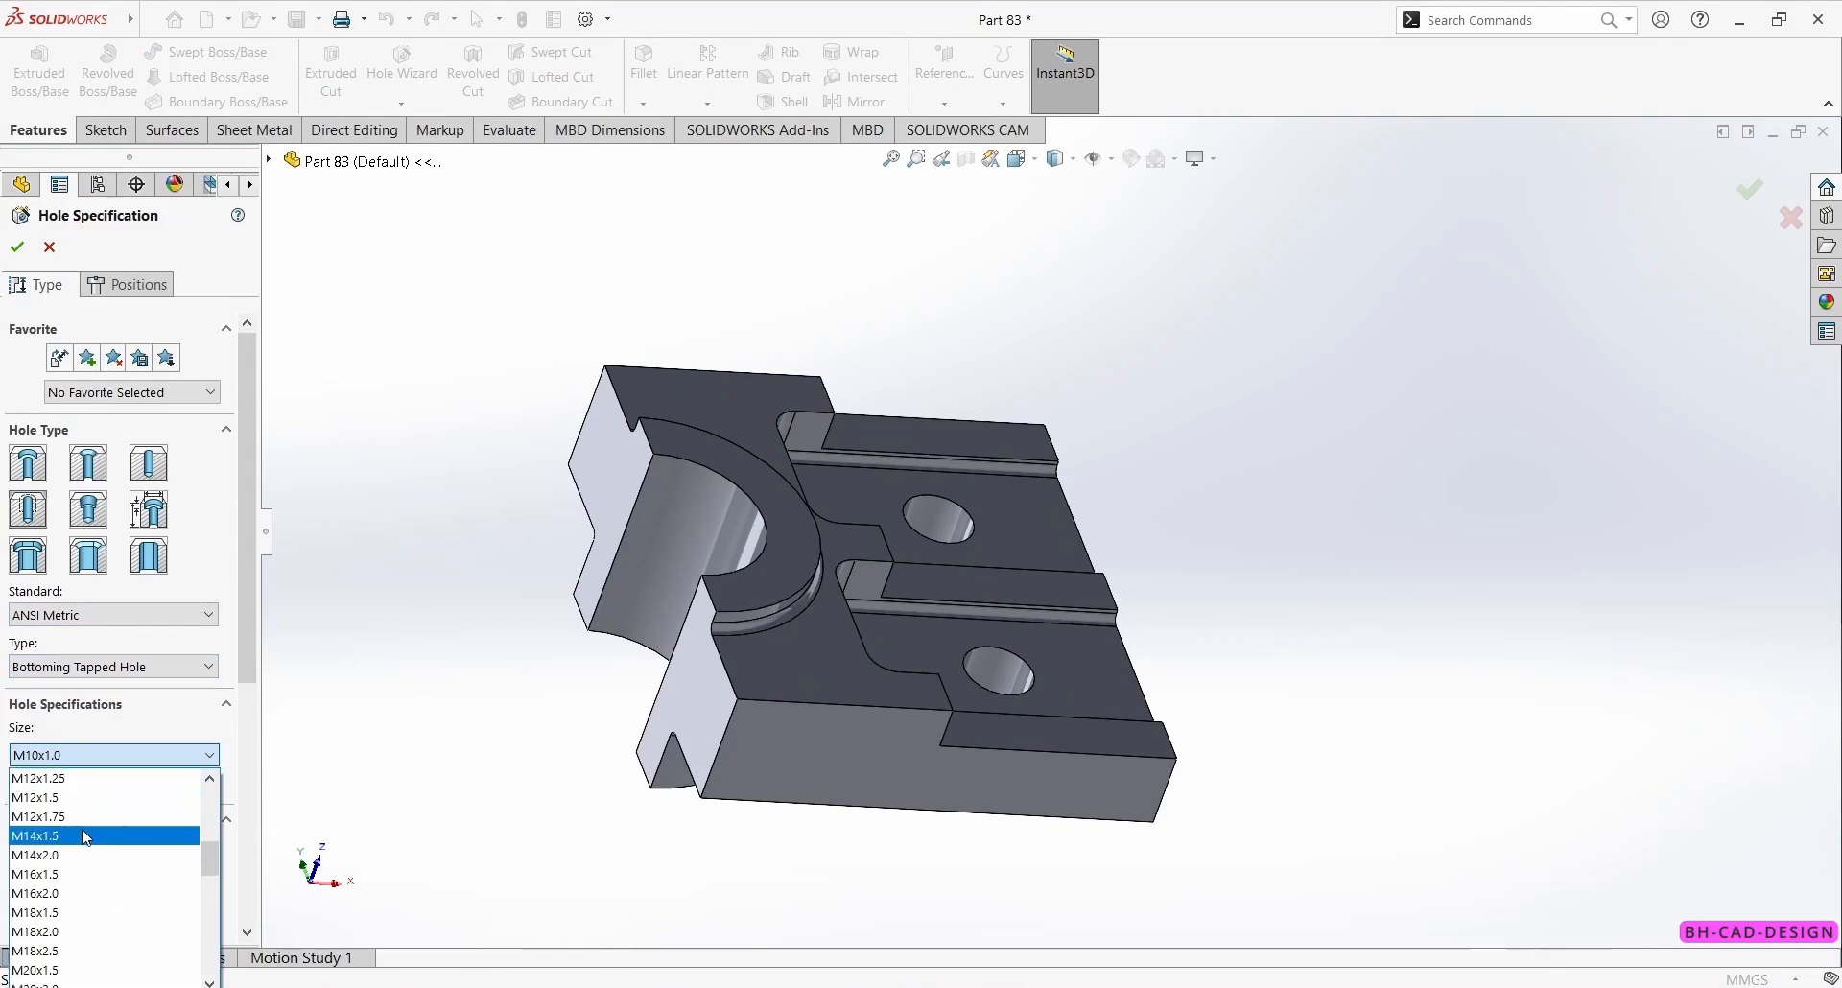
click(90, 816)
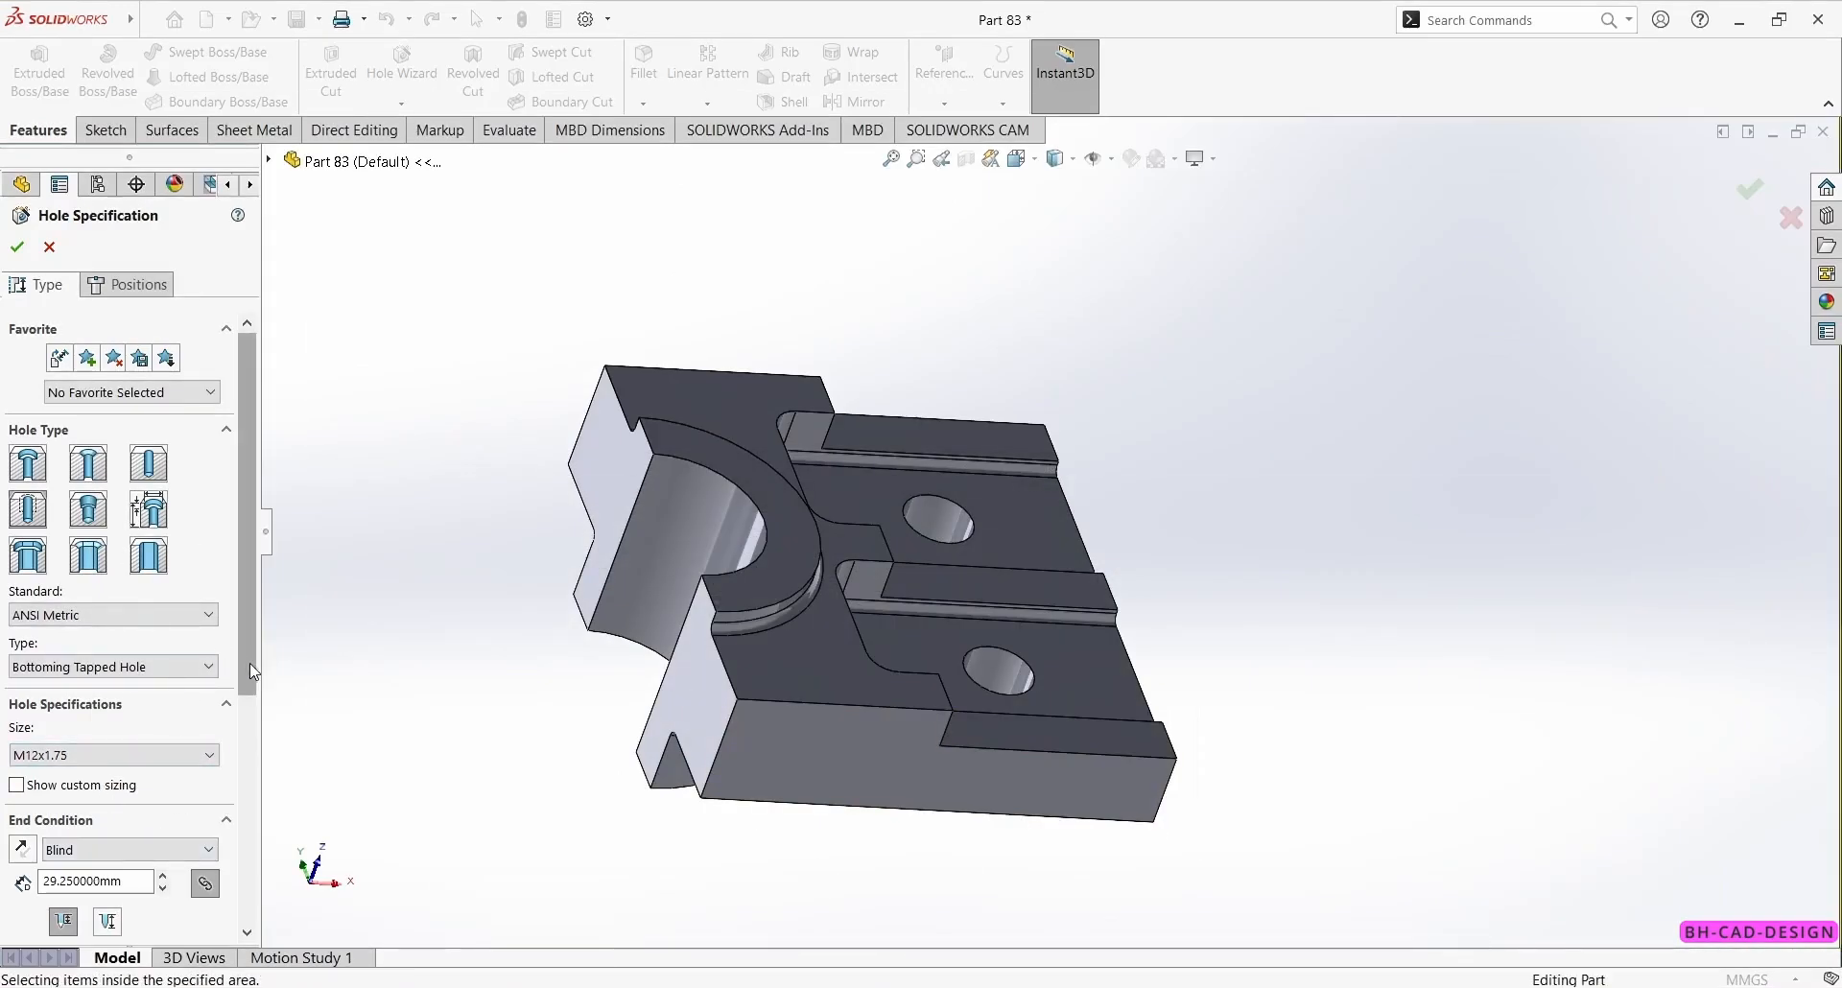
scroll(249, 664, down, 3)
drag(129, 748, 1, 718)
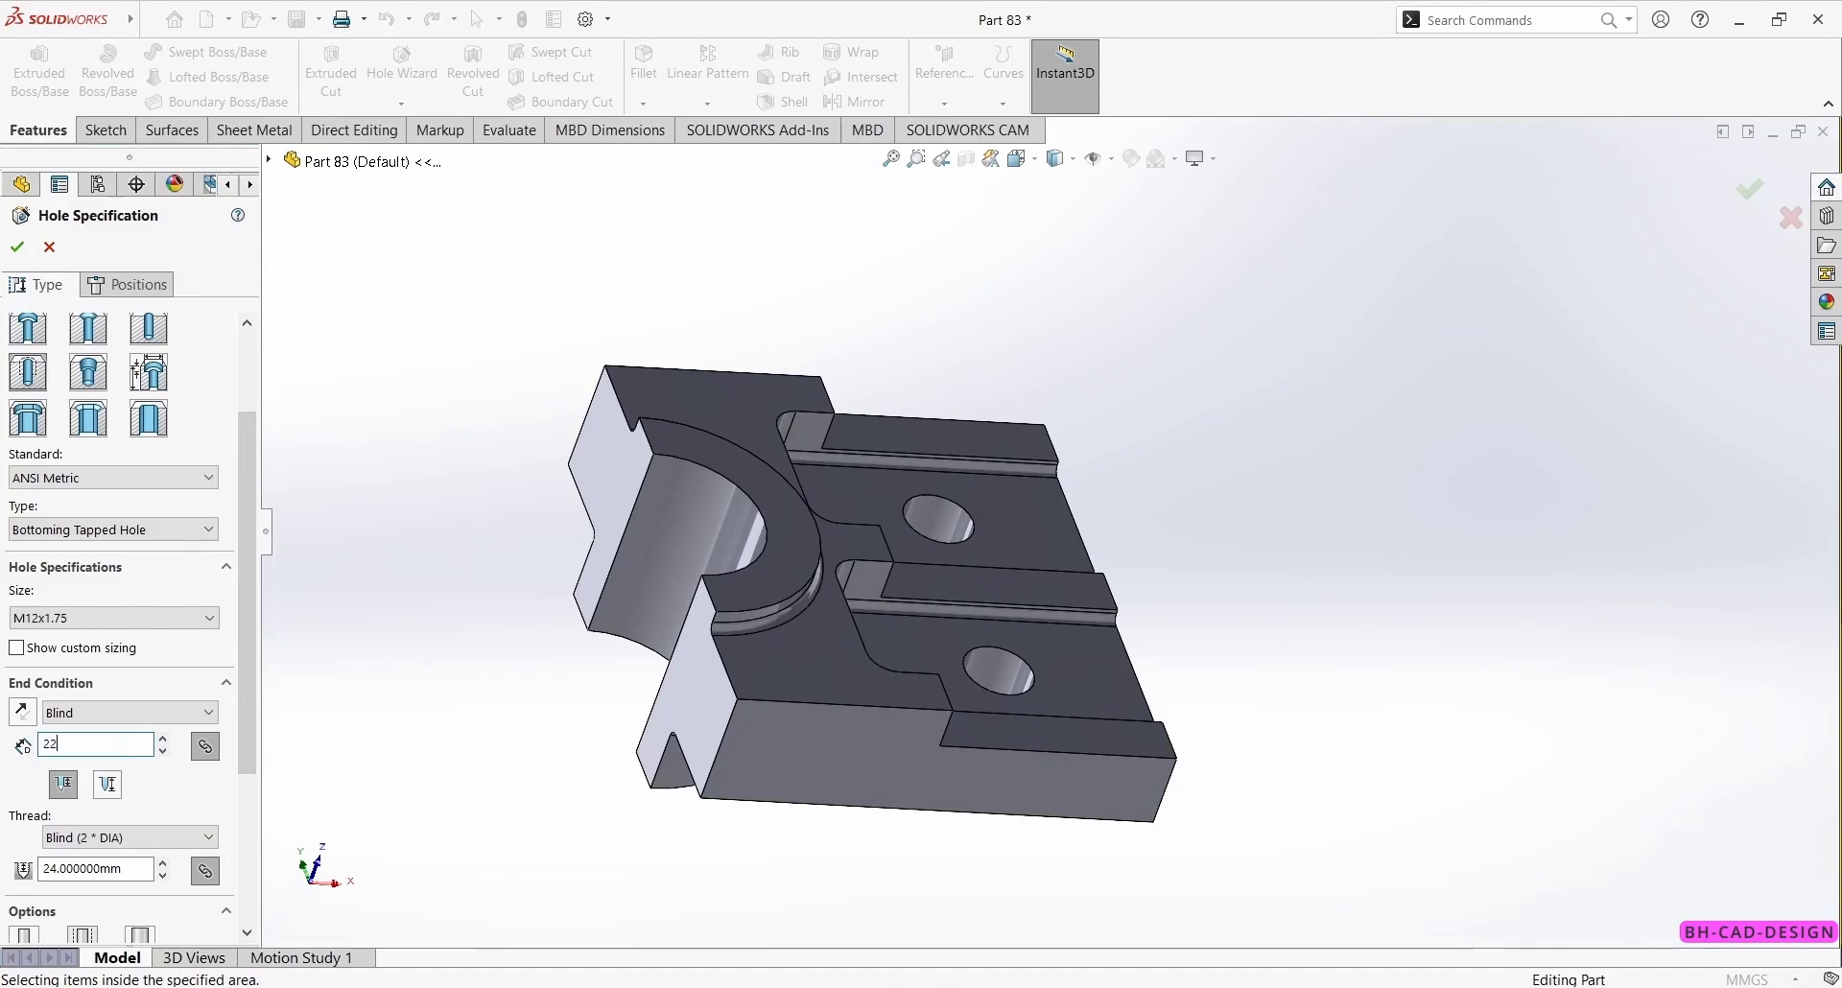
key(Return)
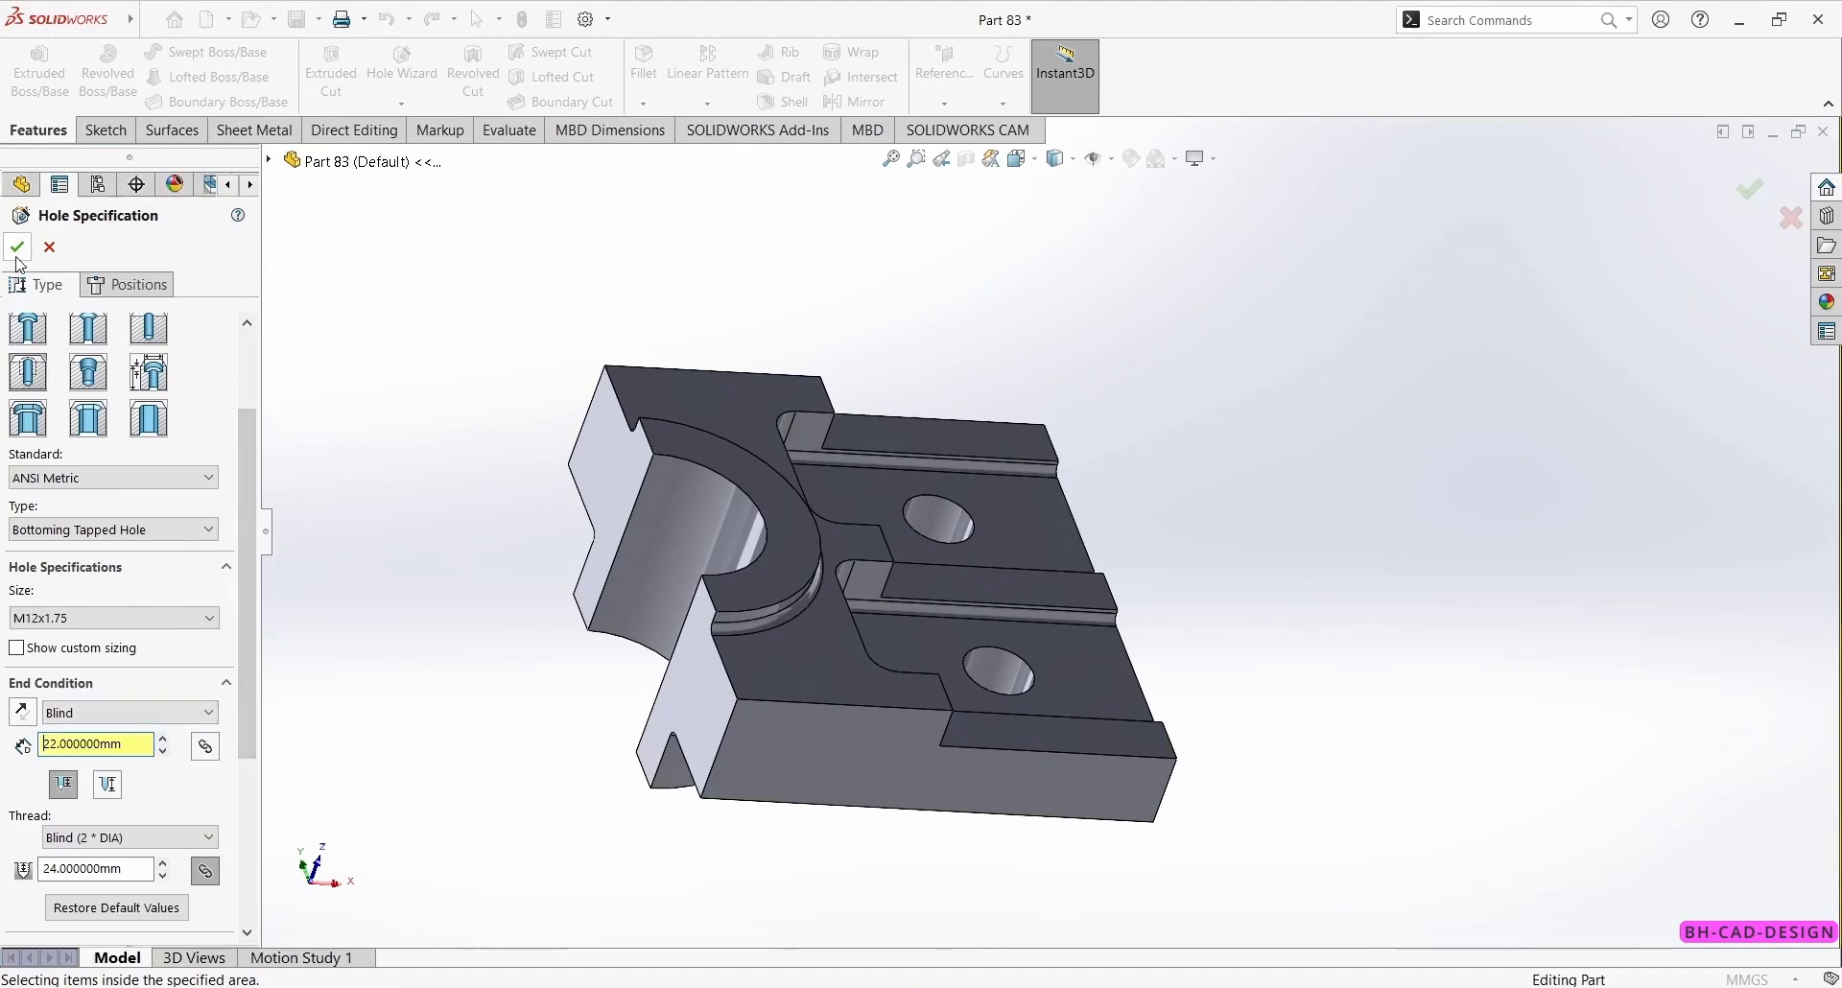
- Place two tapped holes on the flat split face, one on the plate section at each side of the half bore
click(128, 284)
middle_drag(537, 530, 777, 624)
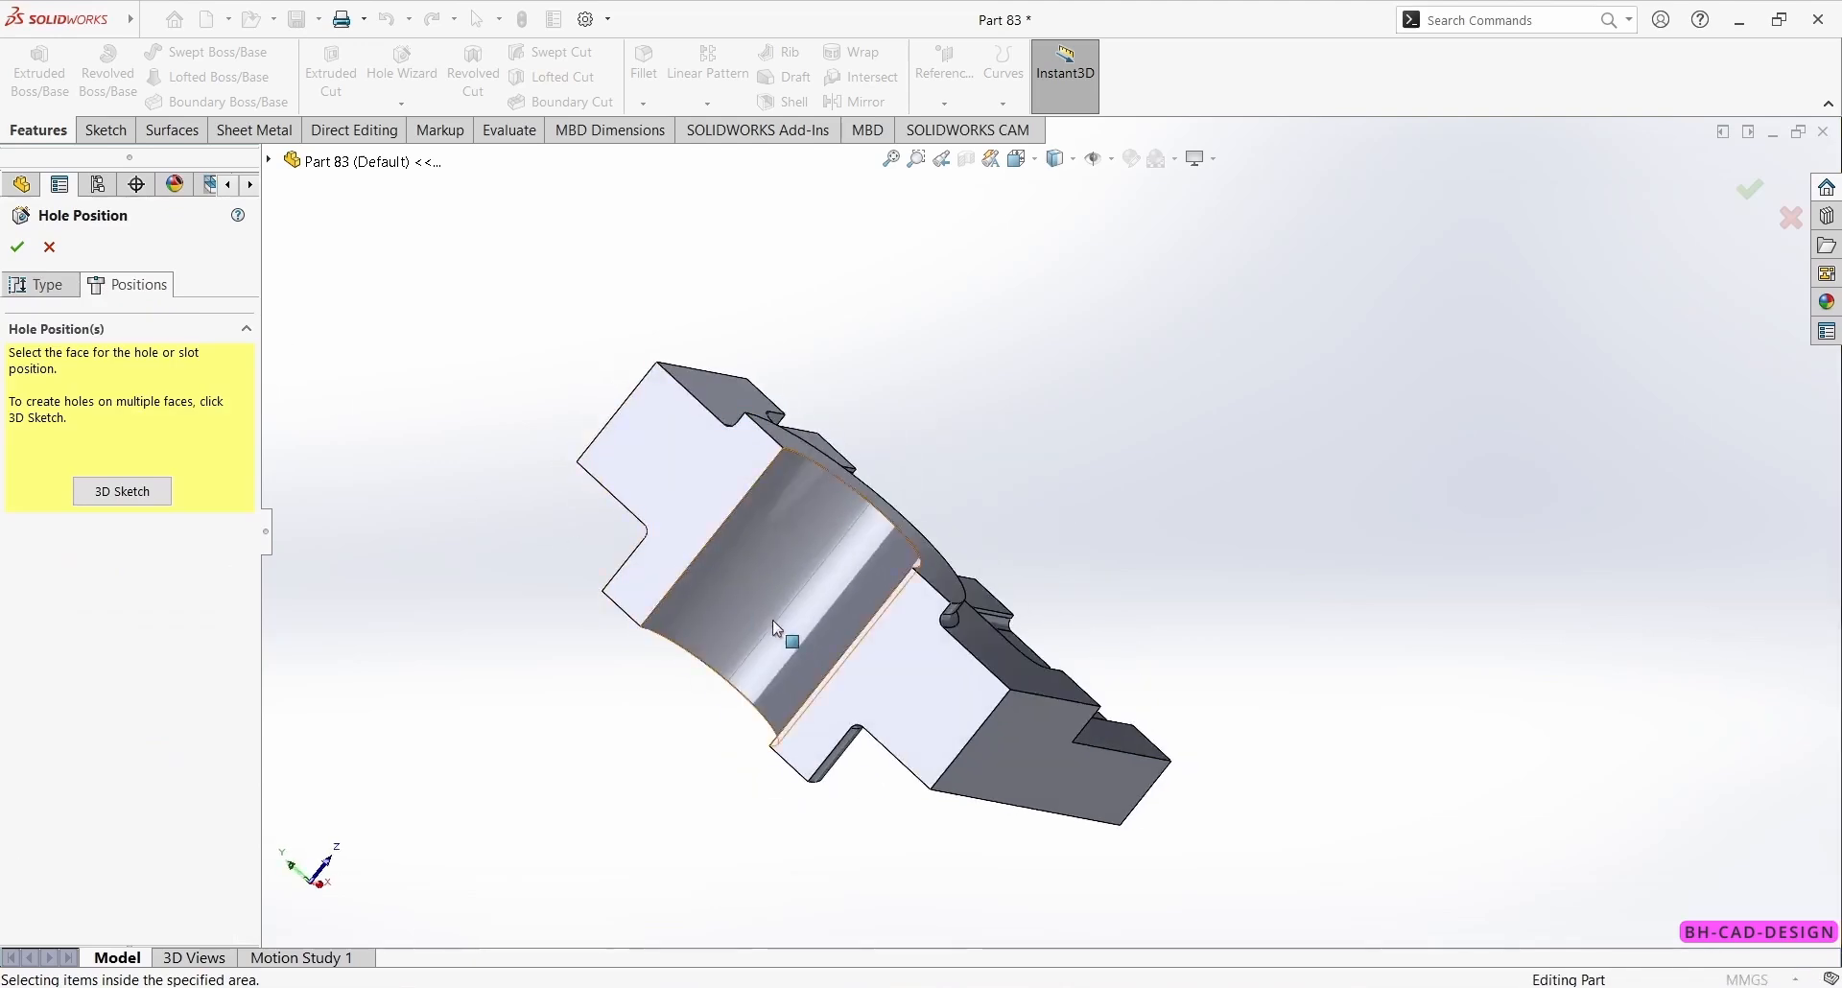
click(907, 683)
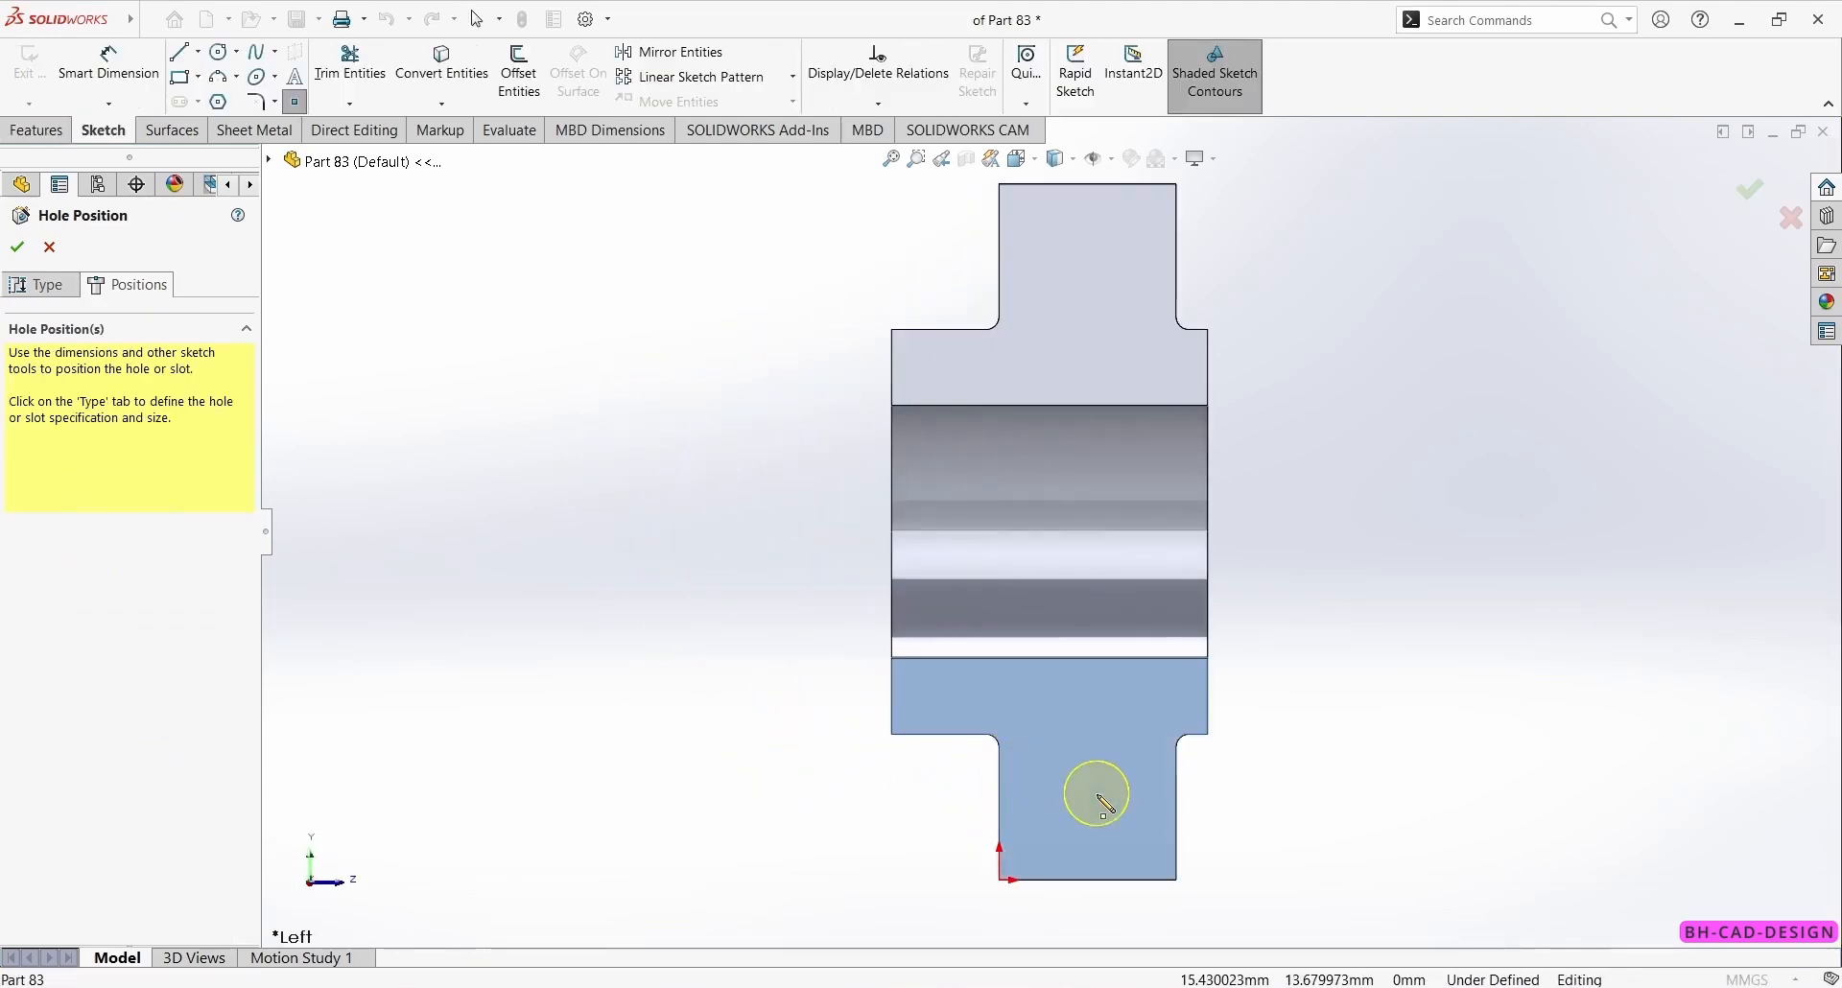
click(1096, 796)
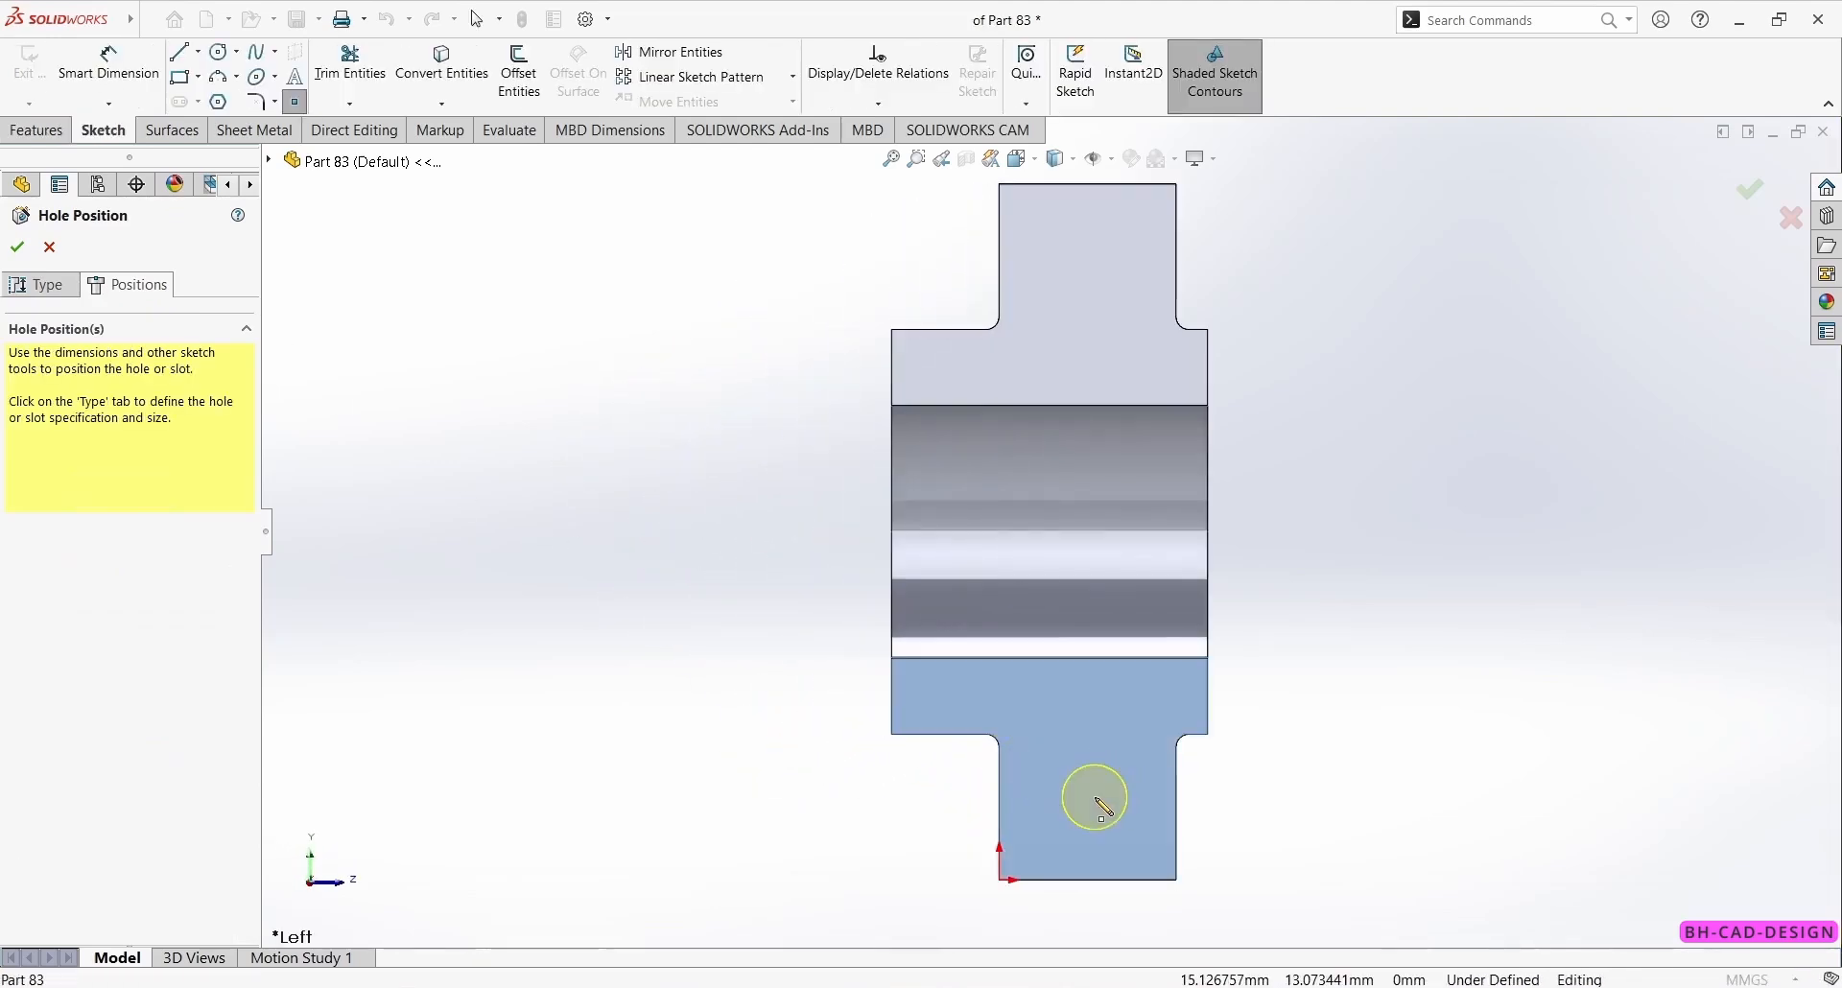
click(1095, 281)
- Check the hole positions in the reference drawing and dimension the lower hole centre 13 mm above the plate's bottom edge
key(alt+Tab)
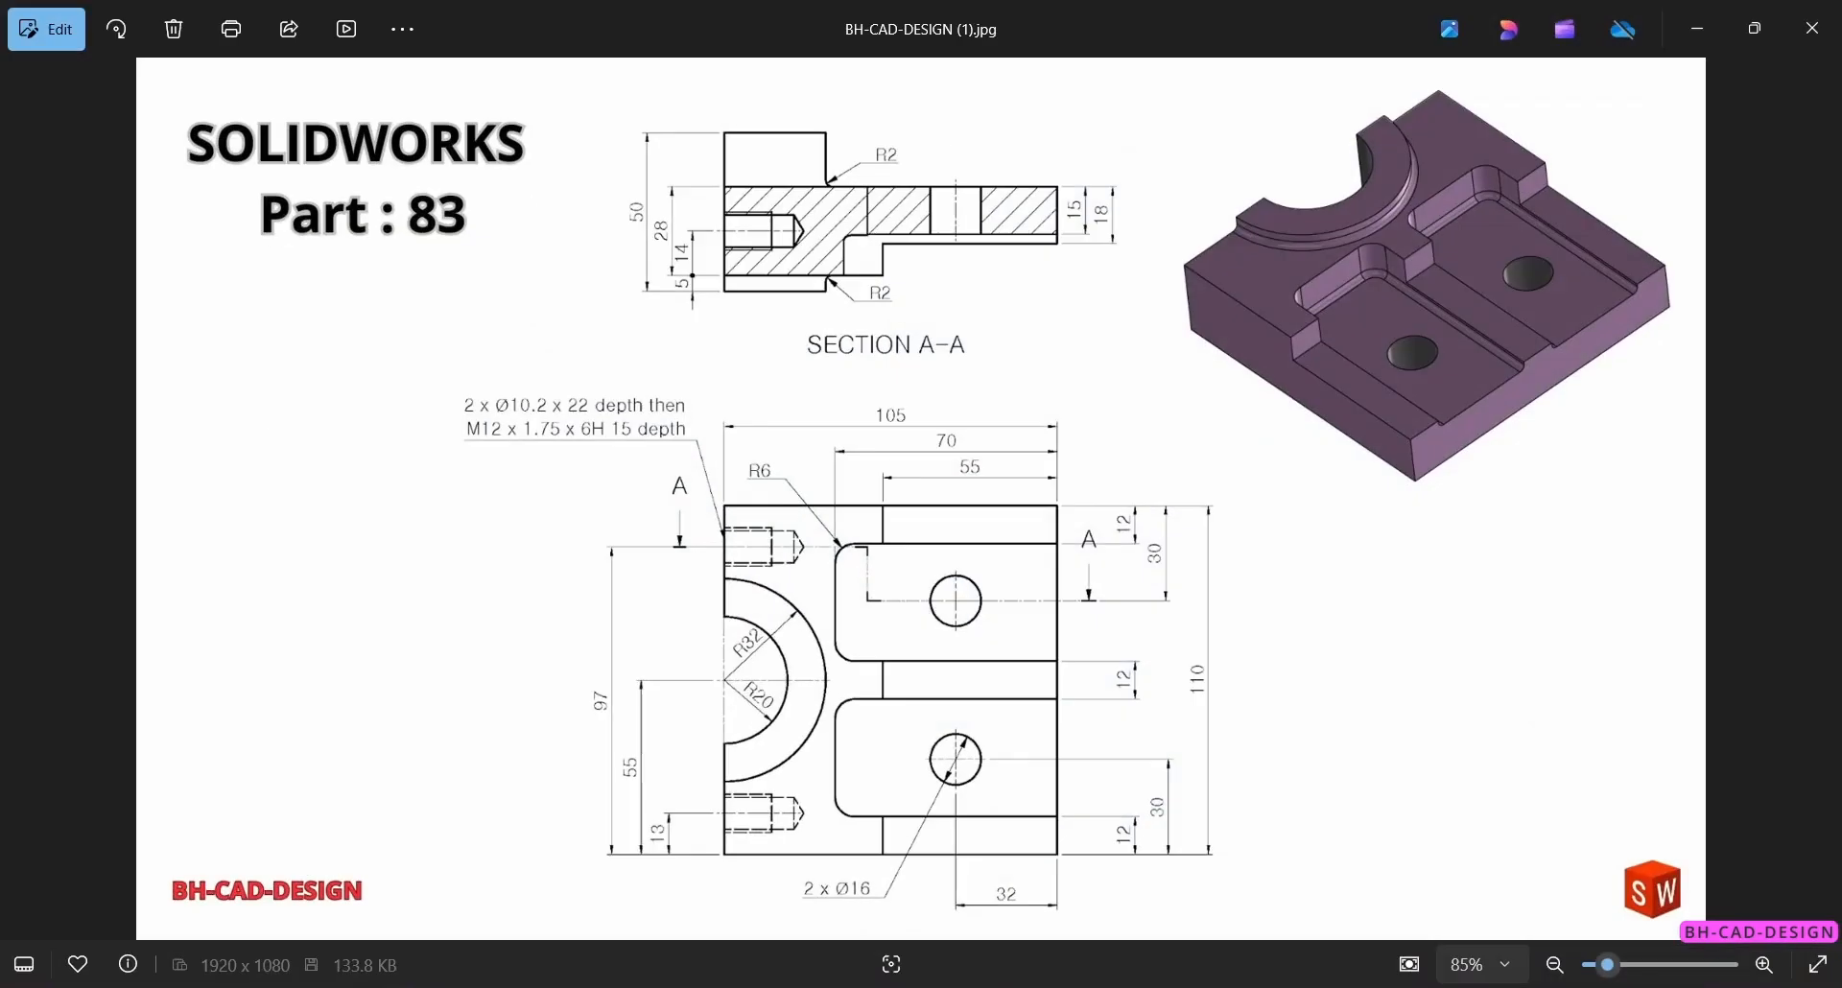
key(alt+Tab)
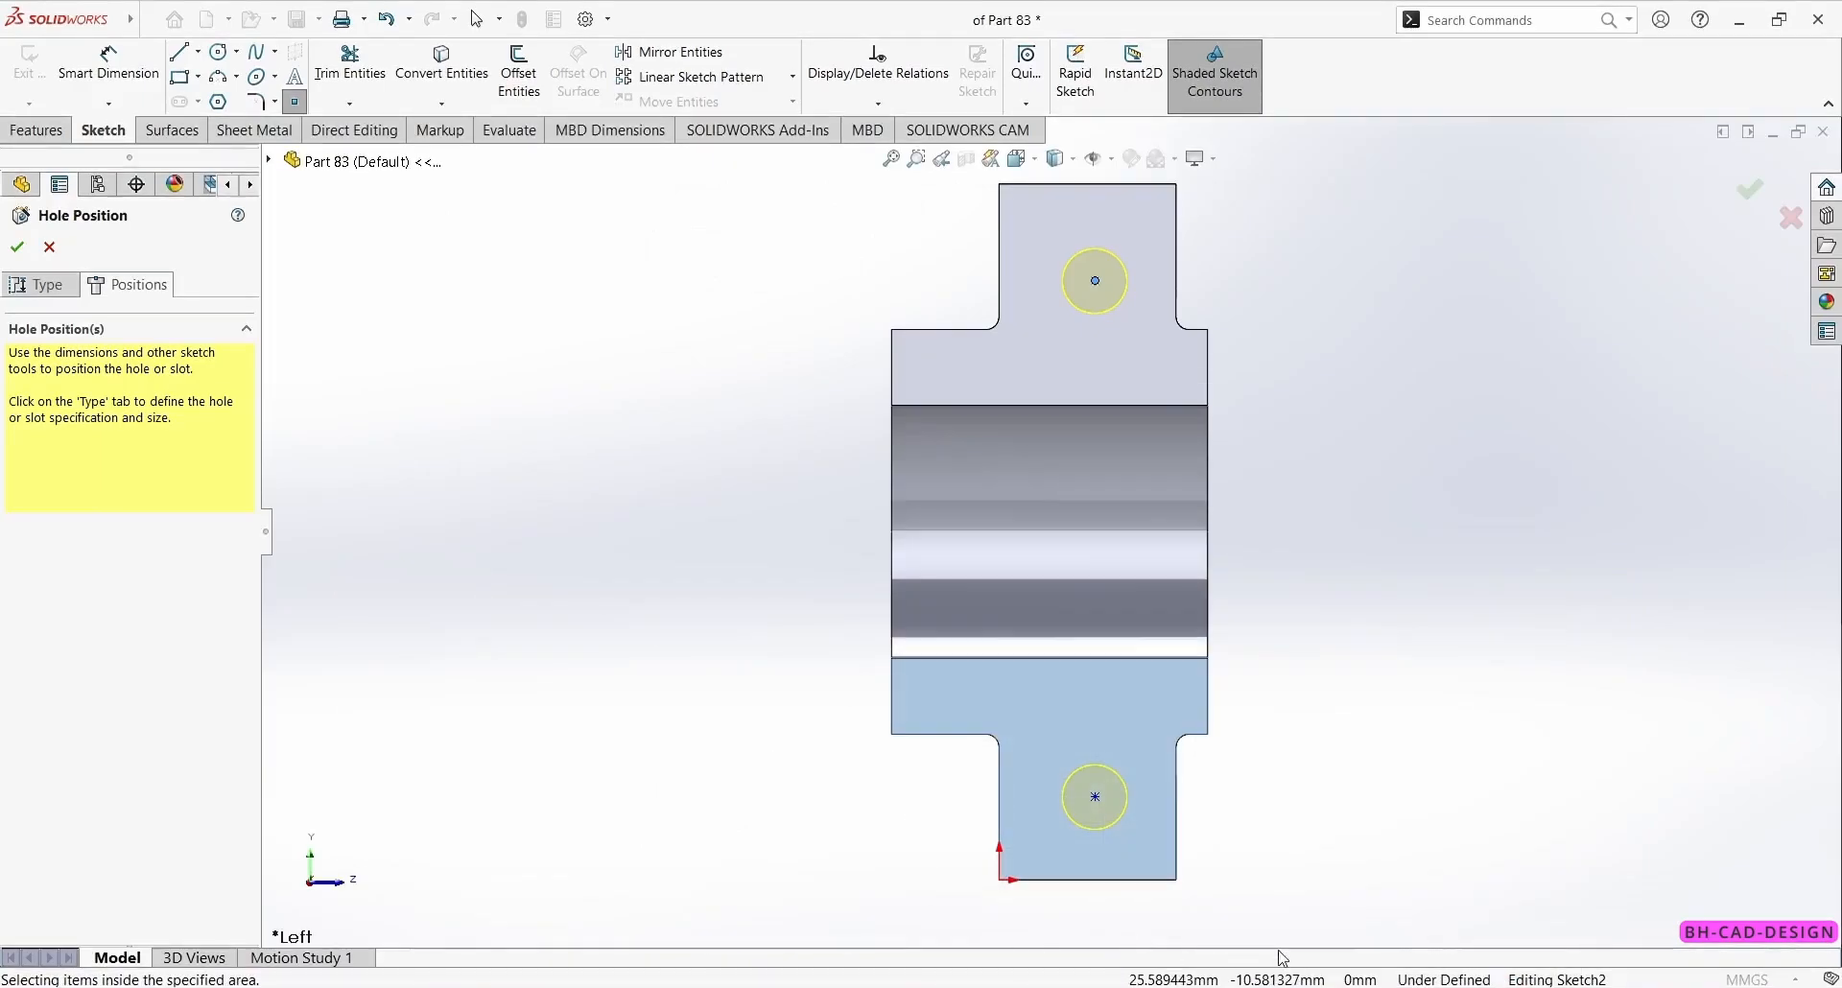
right_click(1295, 423)
click(1318, 400)
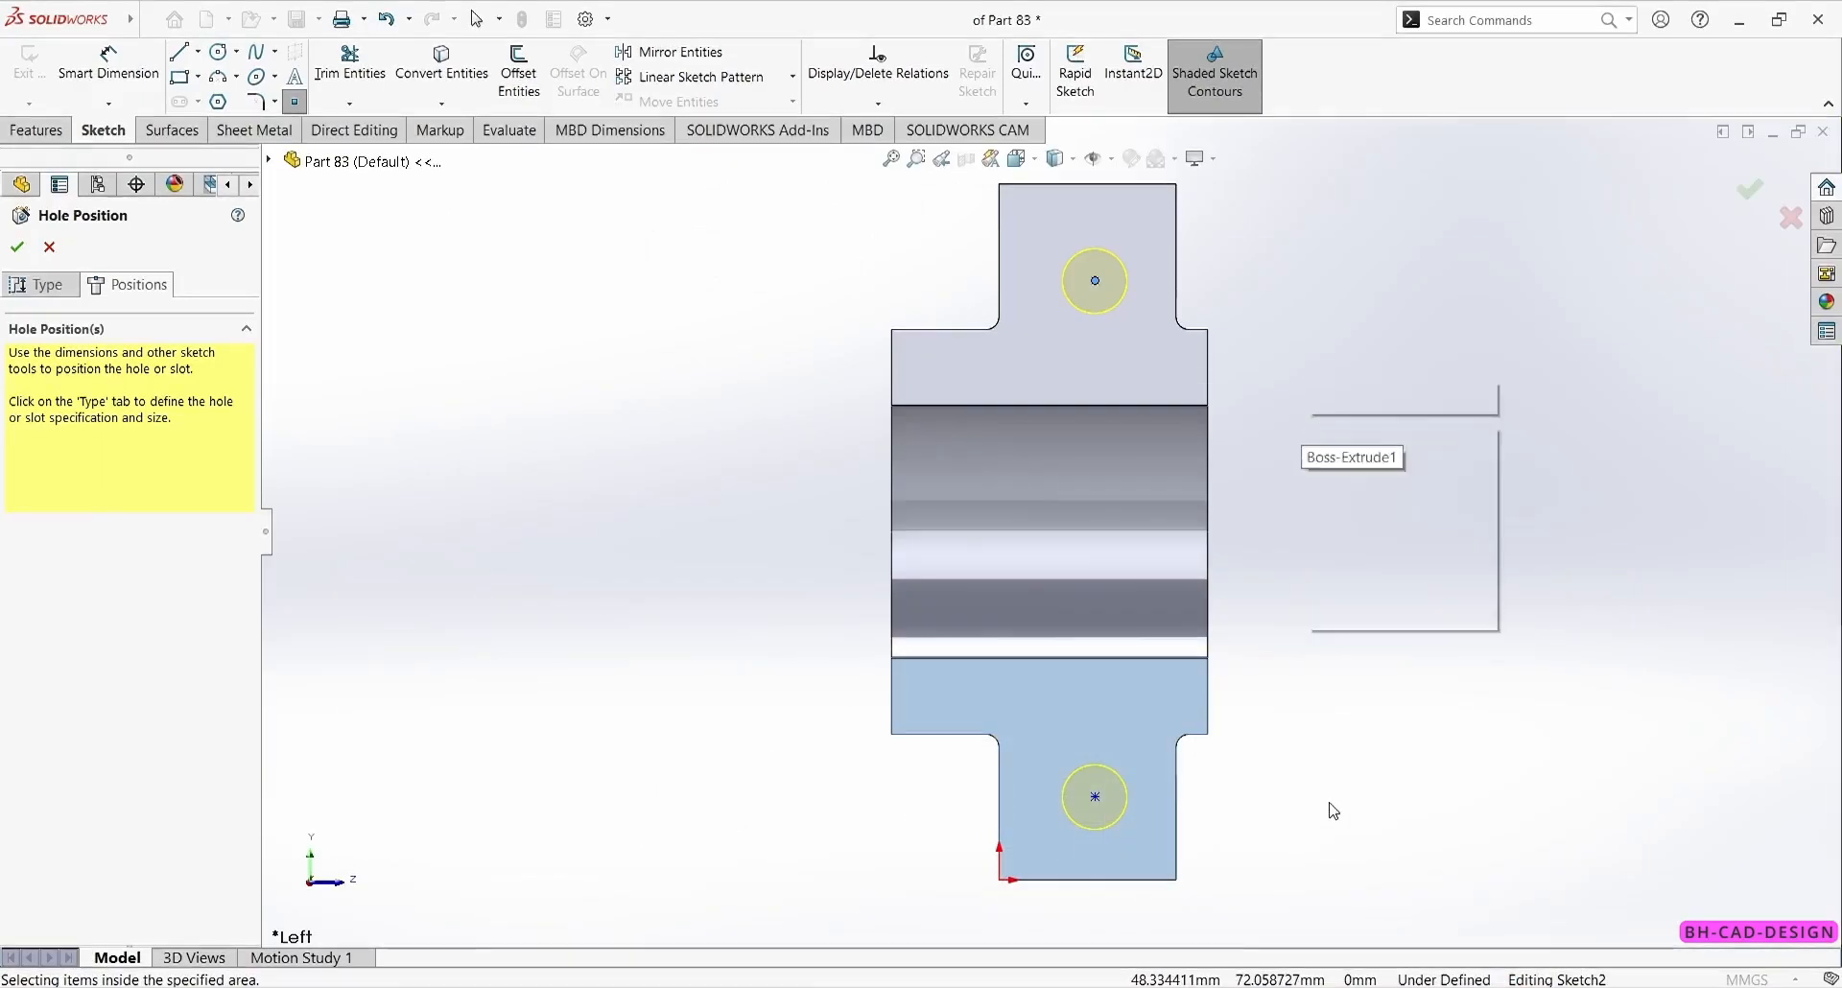
click(1096, 796)
click(1134, 879)
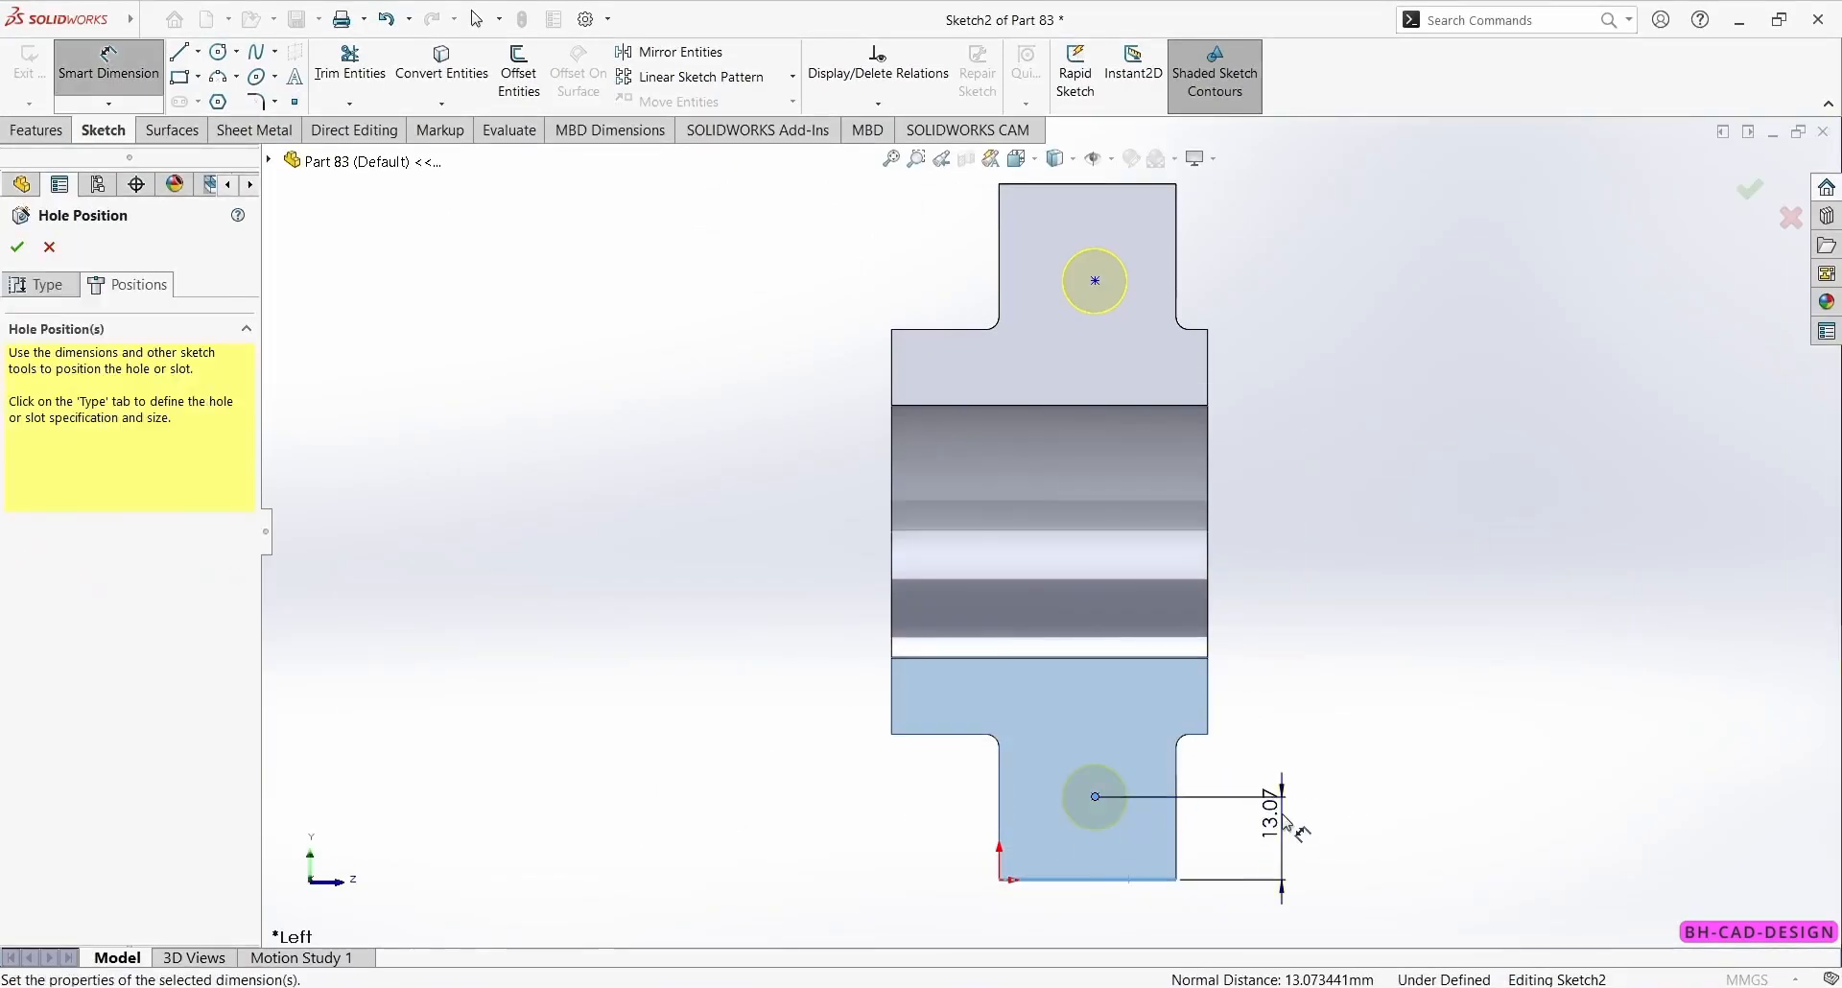
click(1285, 823)
text(13)
key(Return)
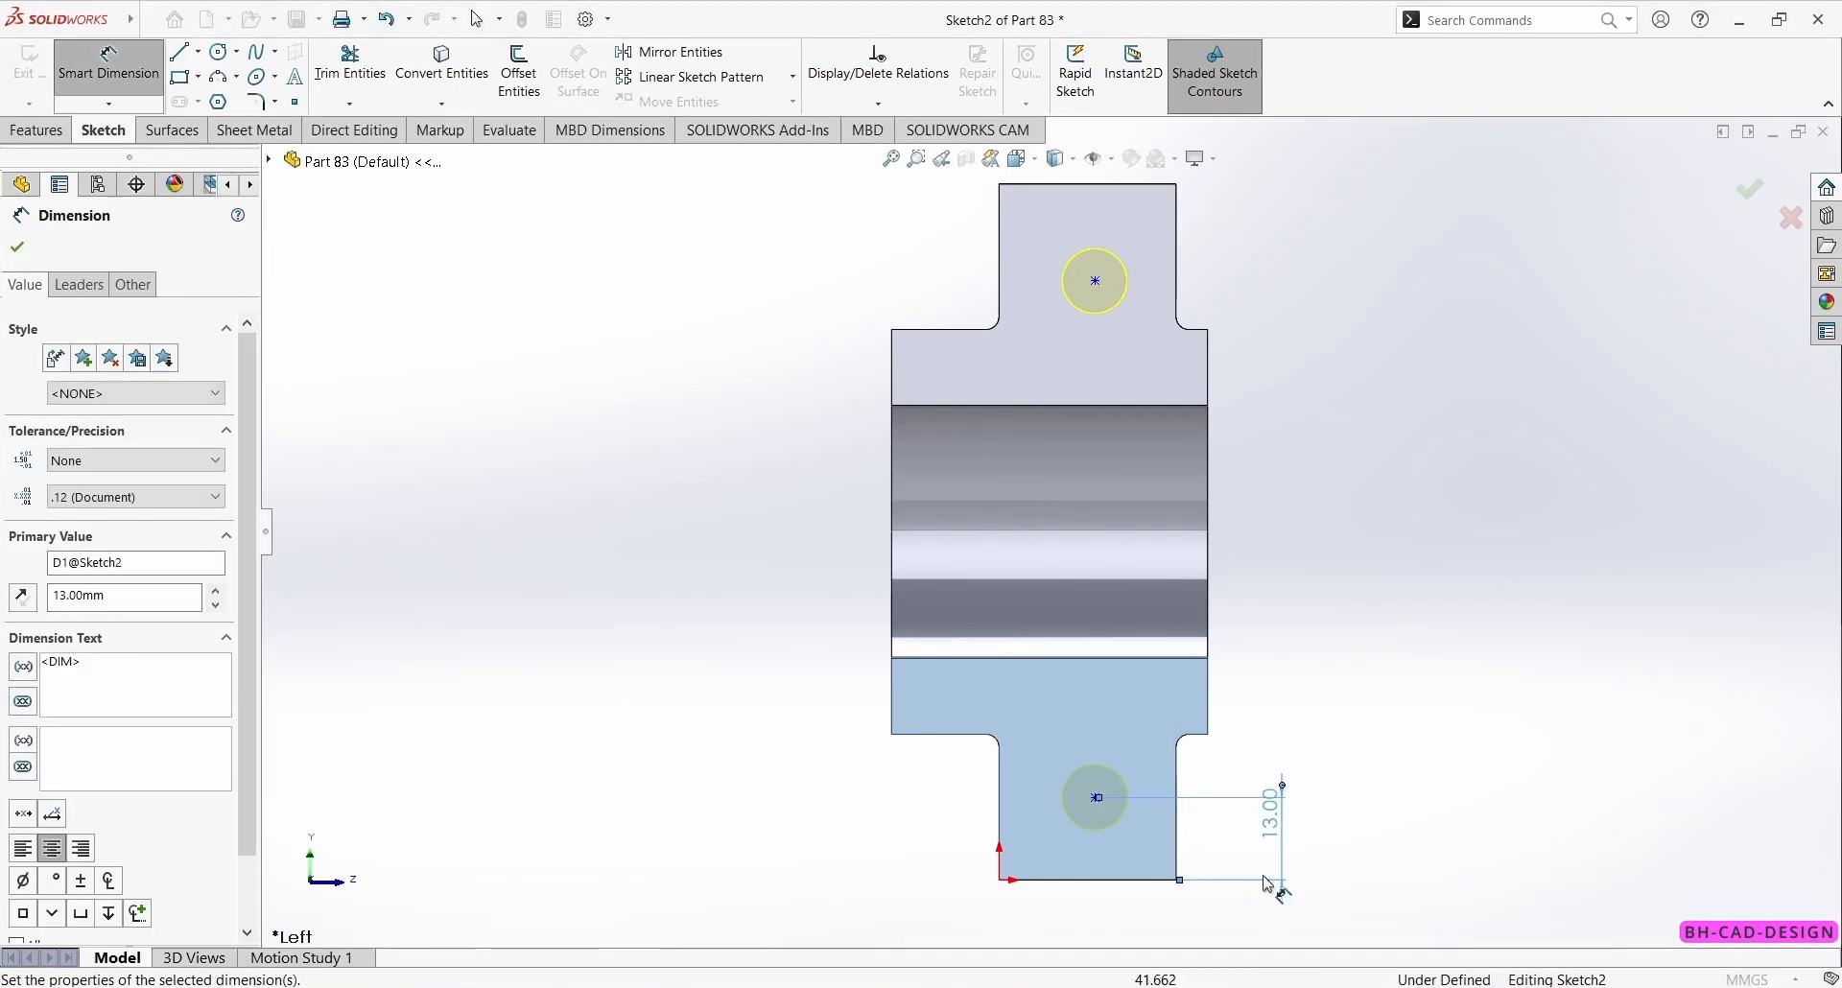
- Check the reference drawing and dimension the lower hole centre 14 mm horizontally from the half ring's outer edge
key(alt+Tab)
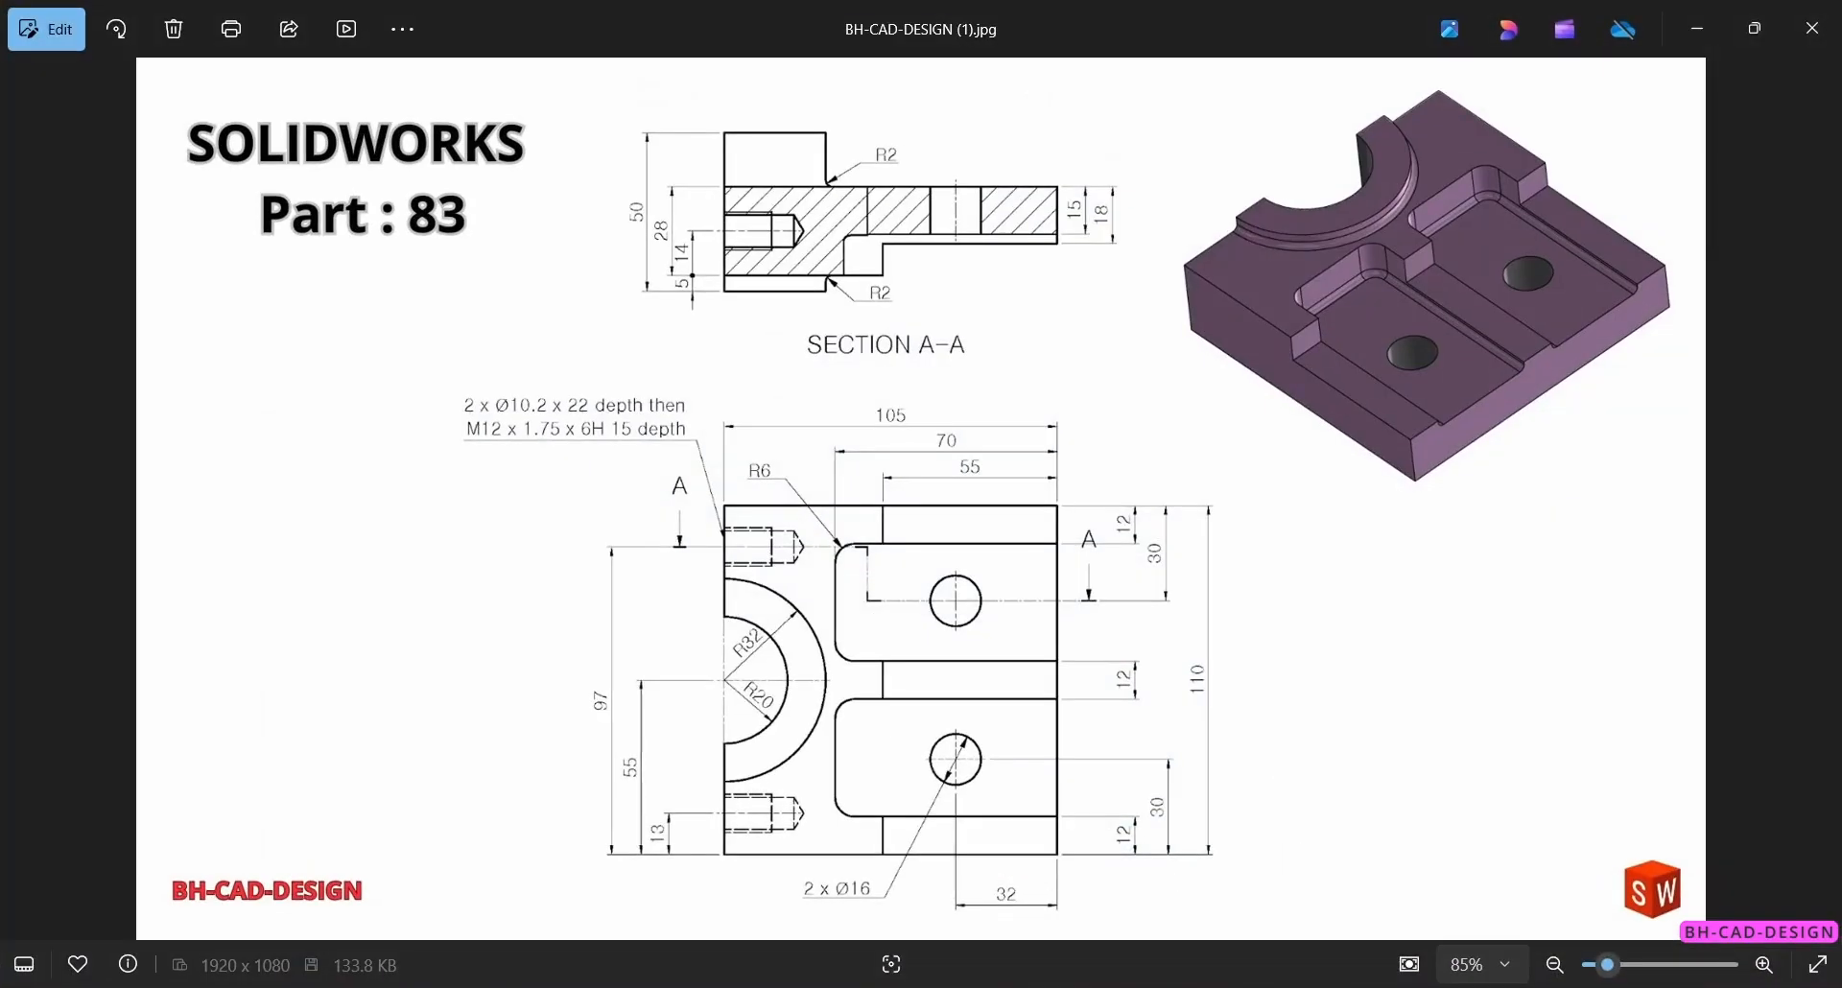
key(alt+Tab)
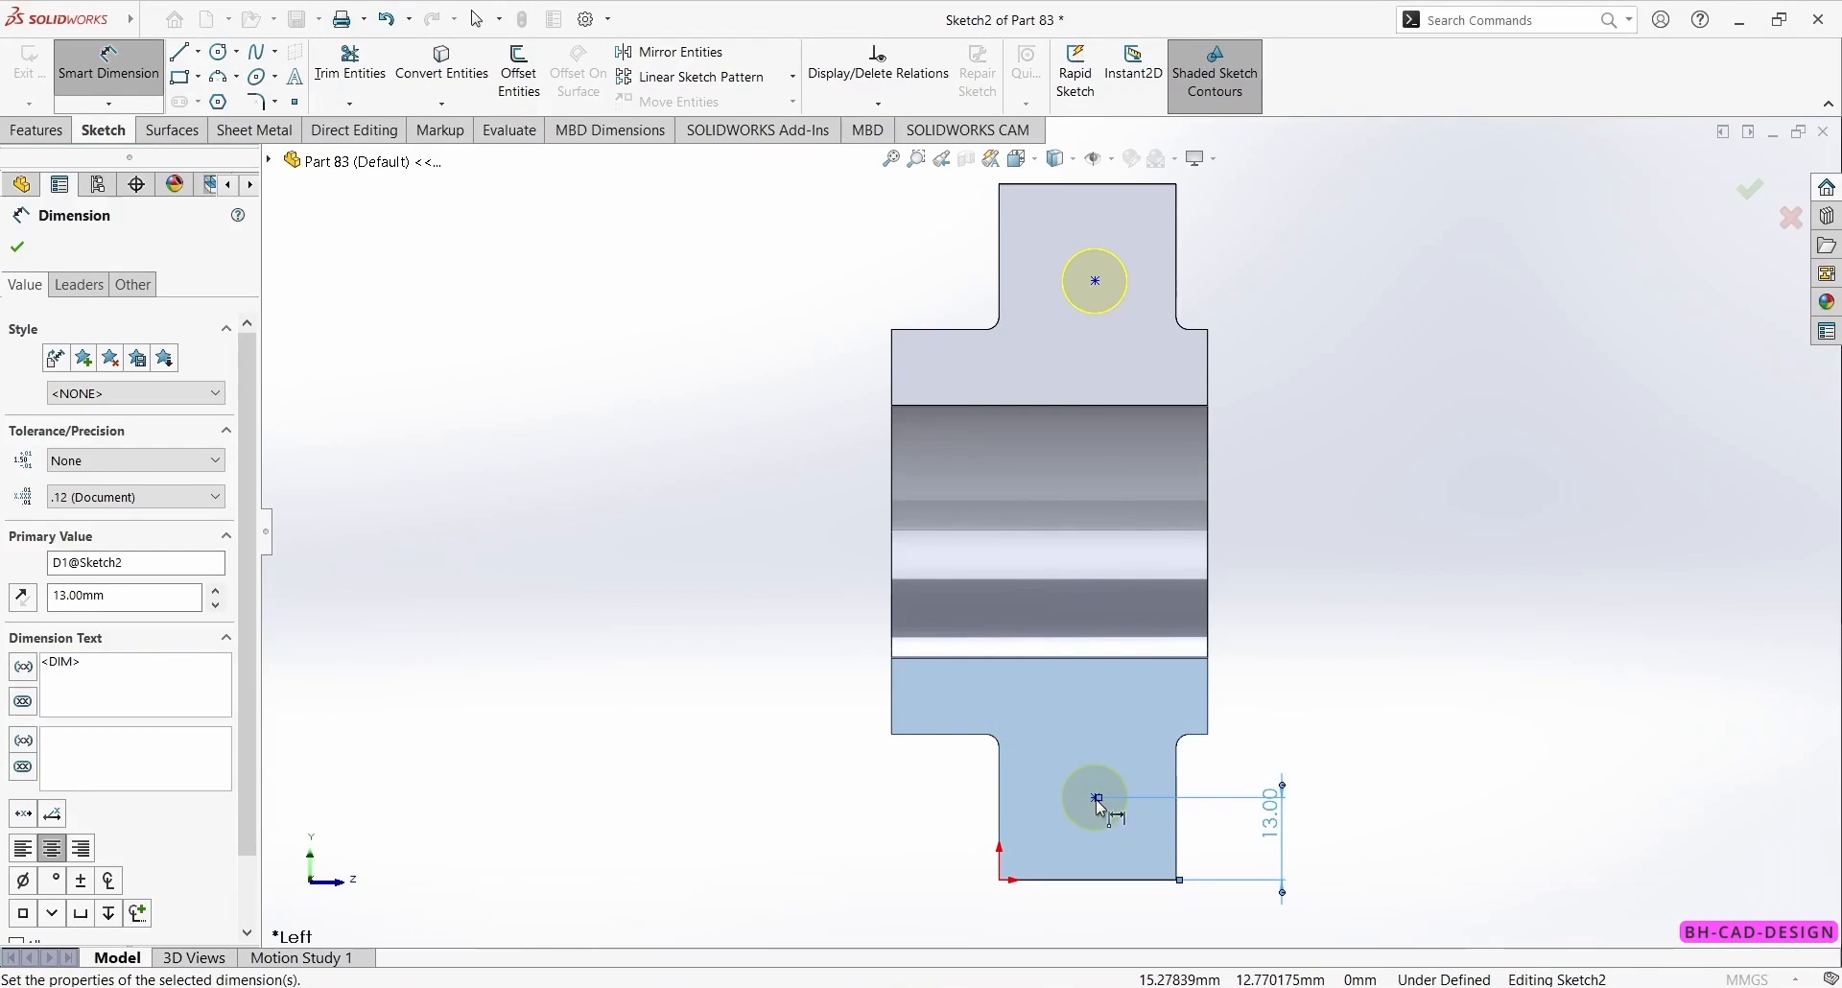
click(1097, 799)
click(1179, 832)
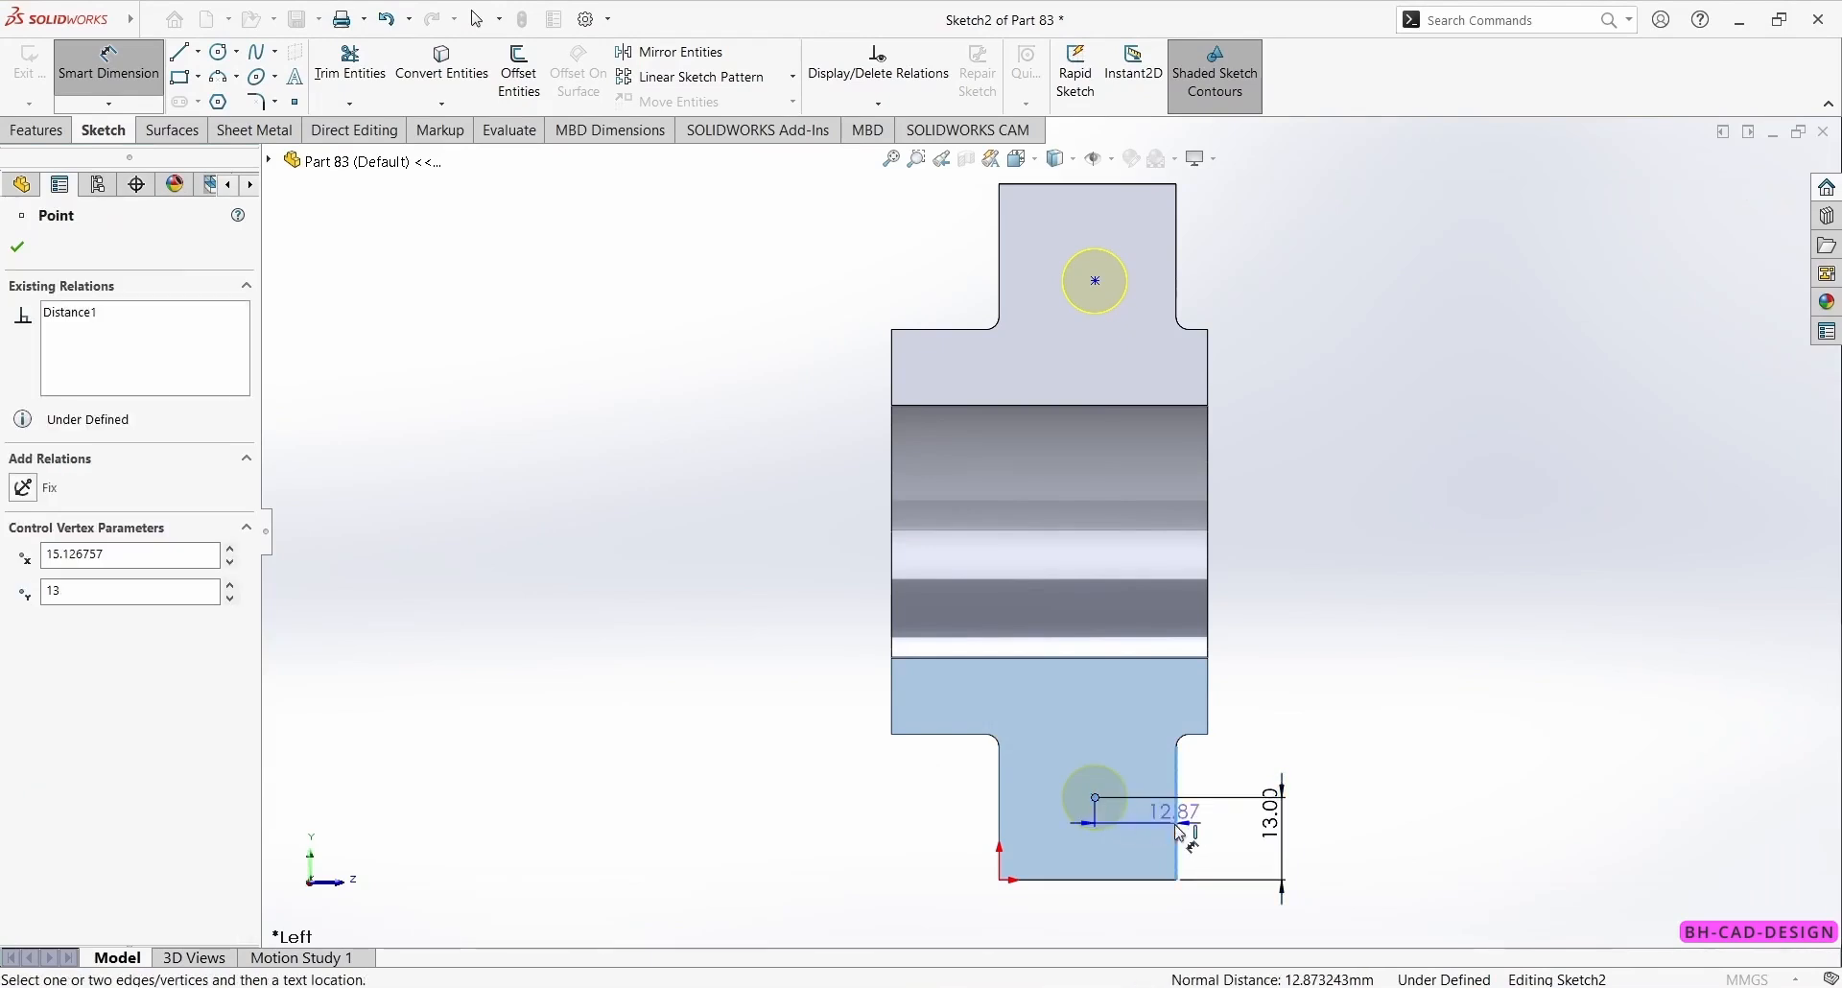
click(1145, 923)
text(14)
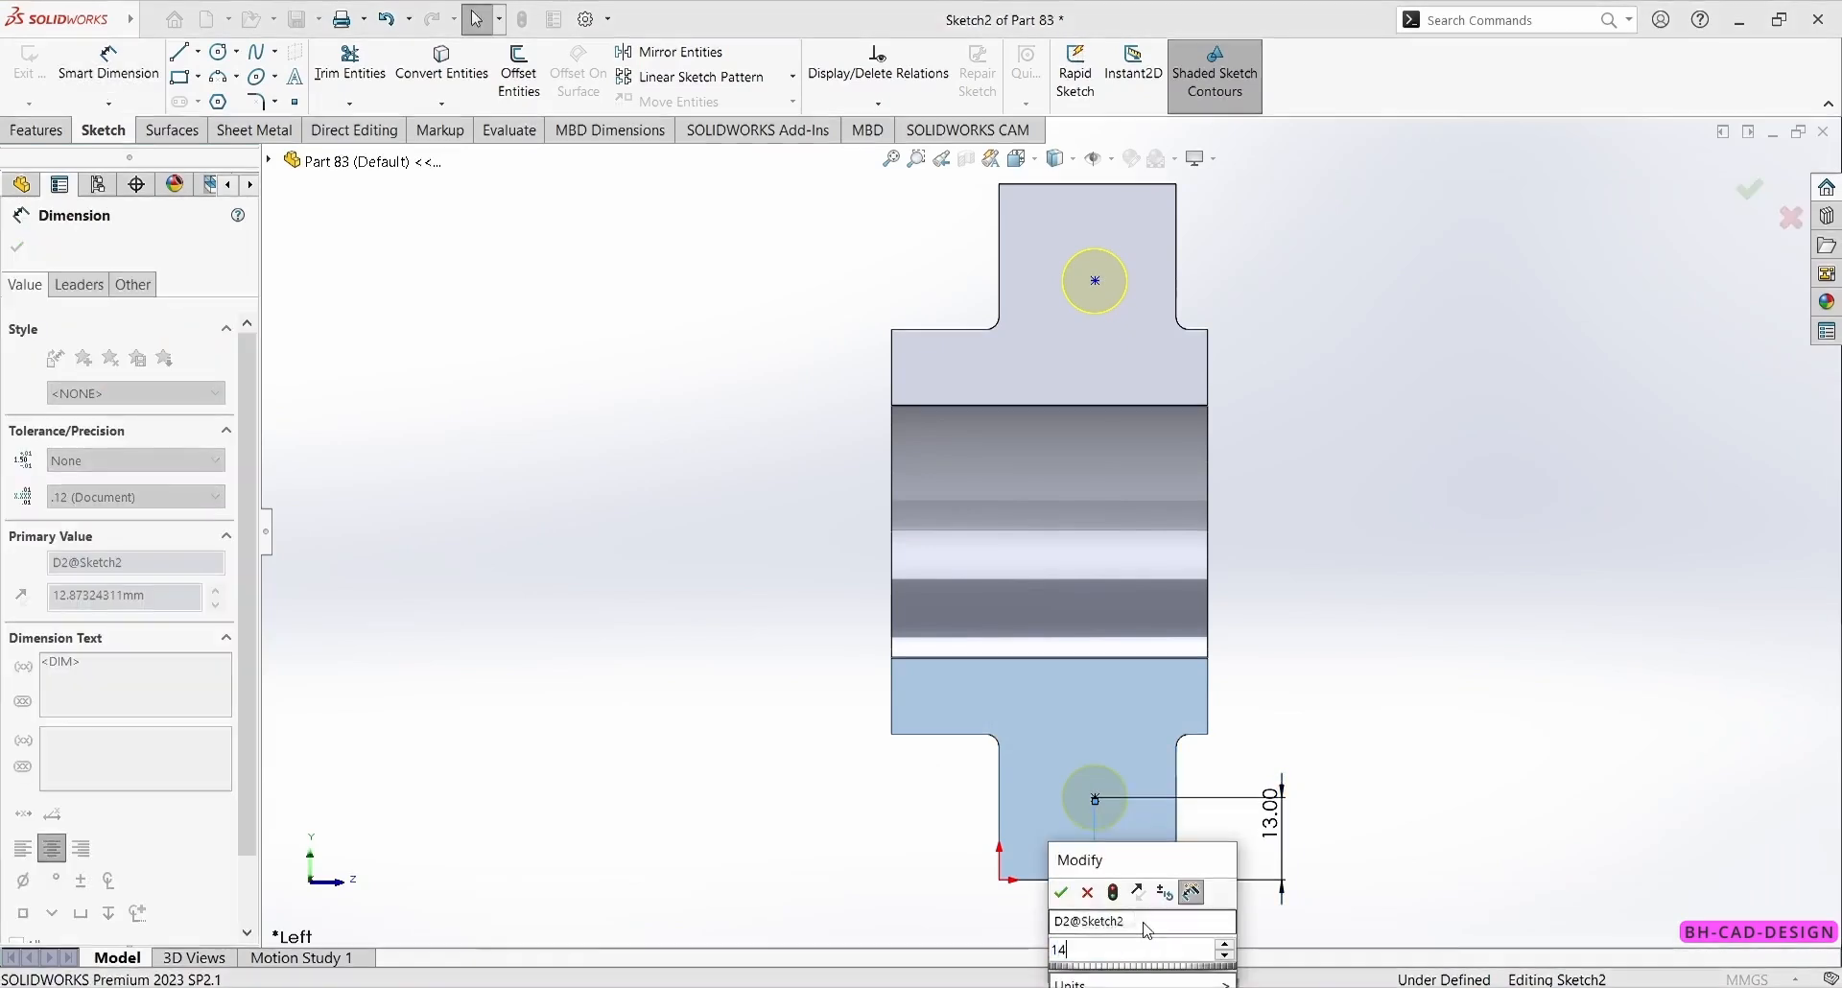
key(Return)
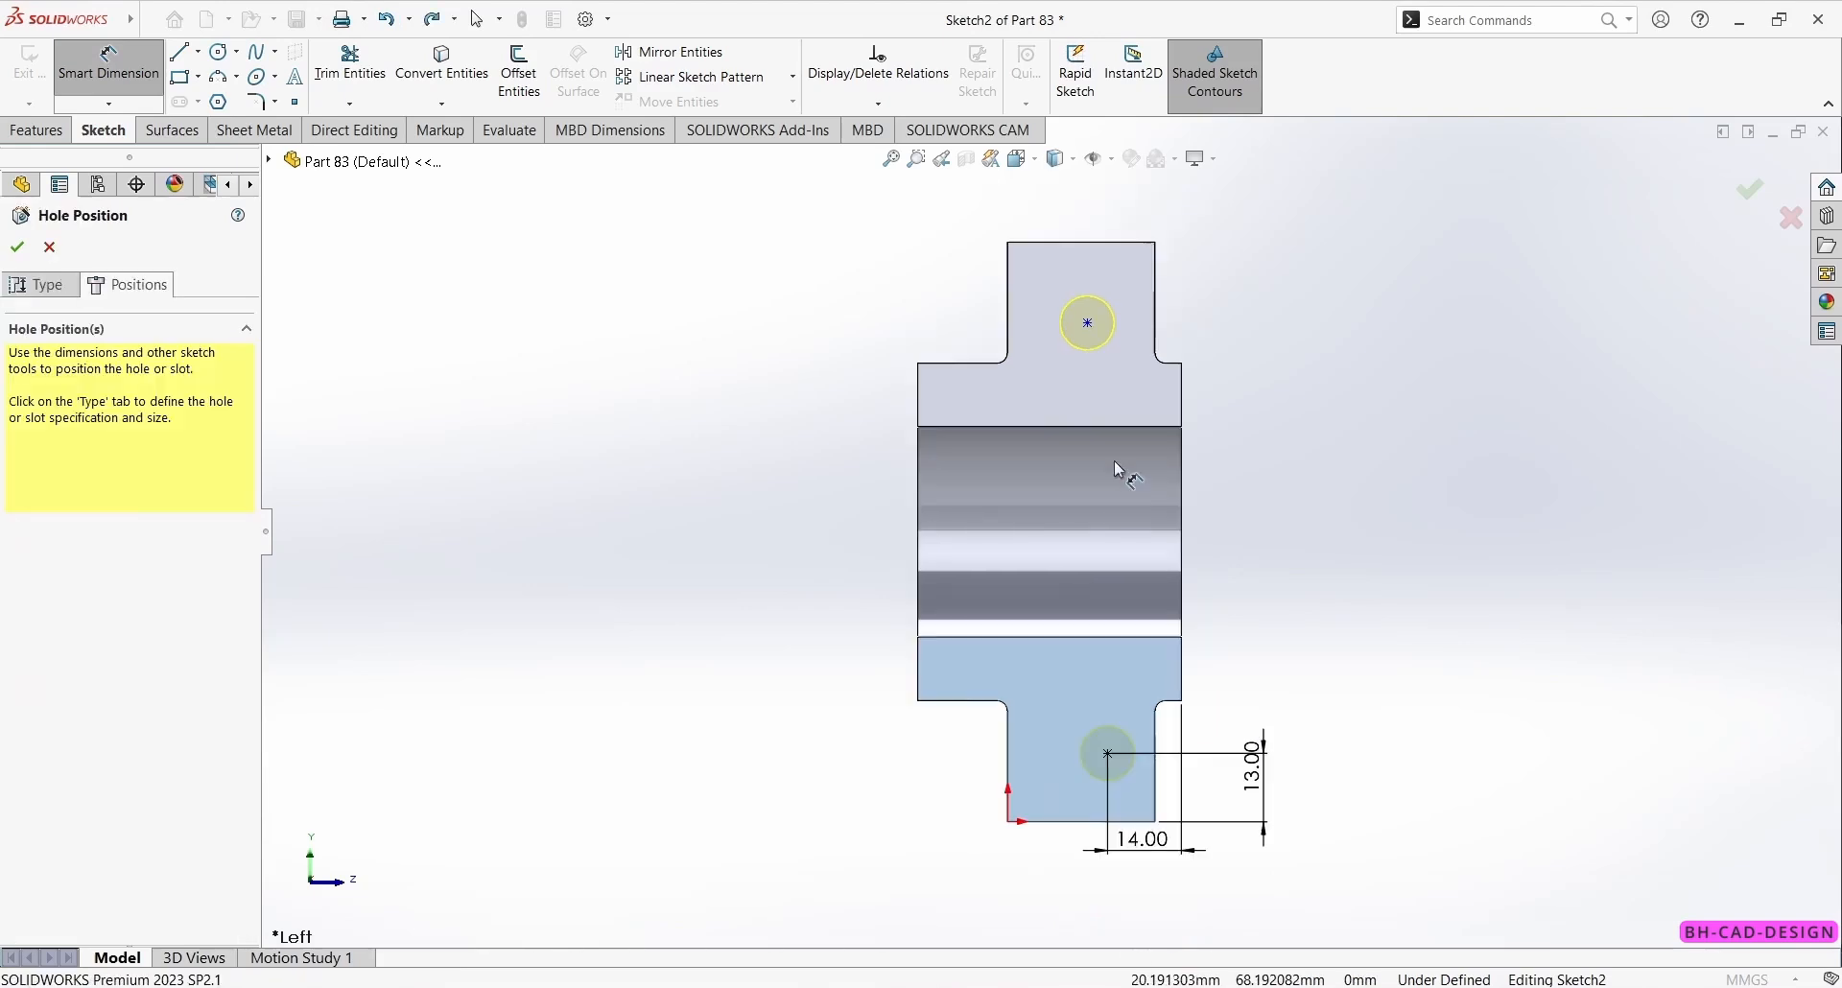
- Dimension the upper hole centre 97 mm above the plate's bottom edge
click(1087, 322)
click(1076, 822)
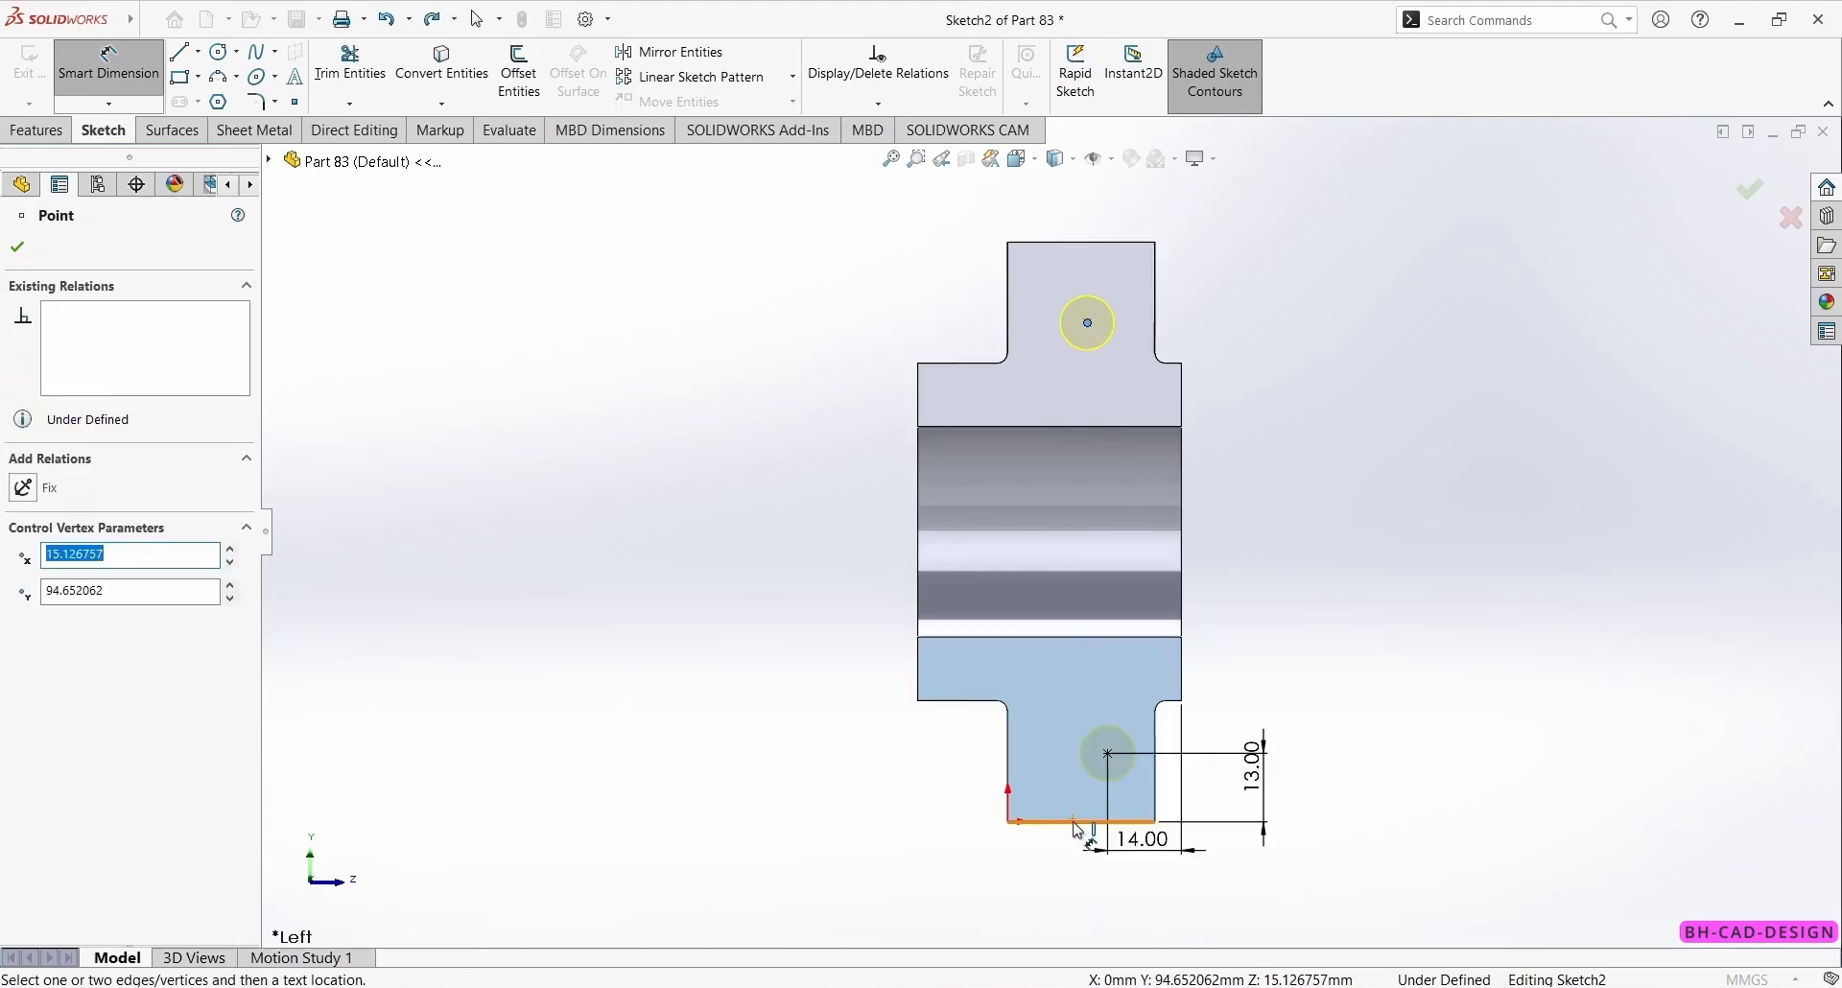
click(1382, 645)
text(97)
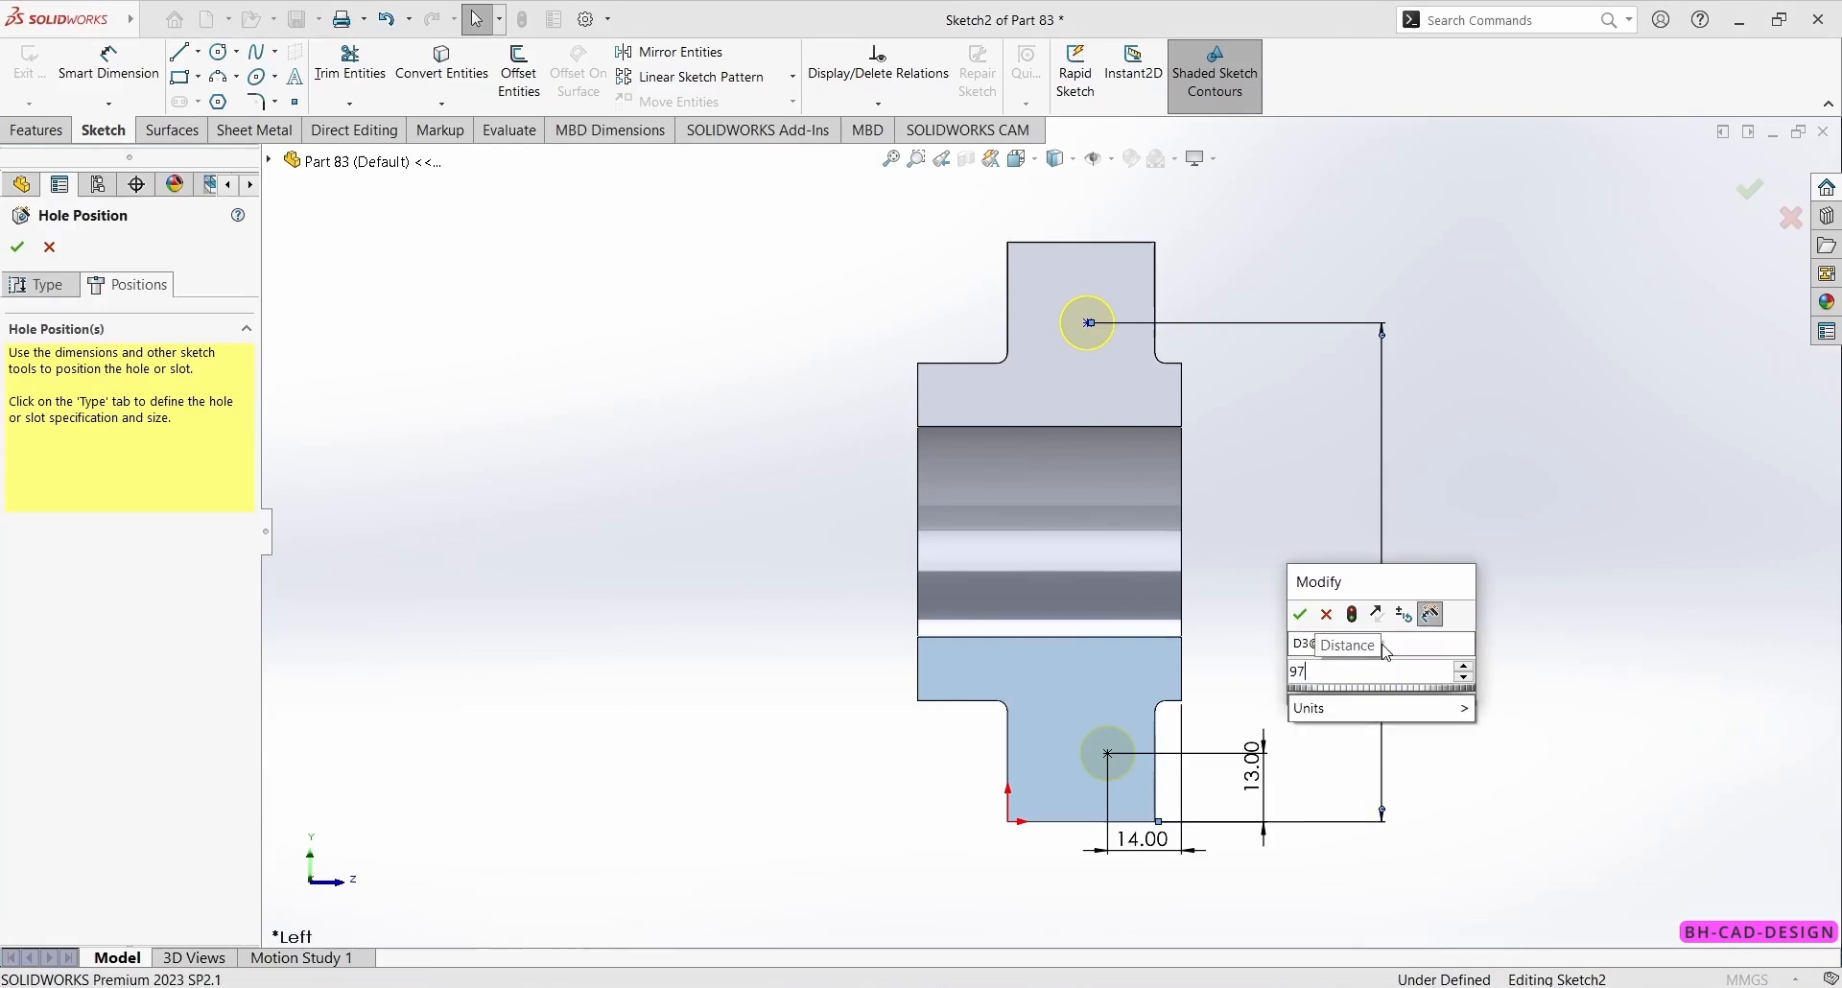
key(Return)
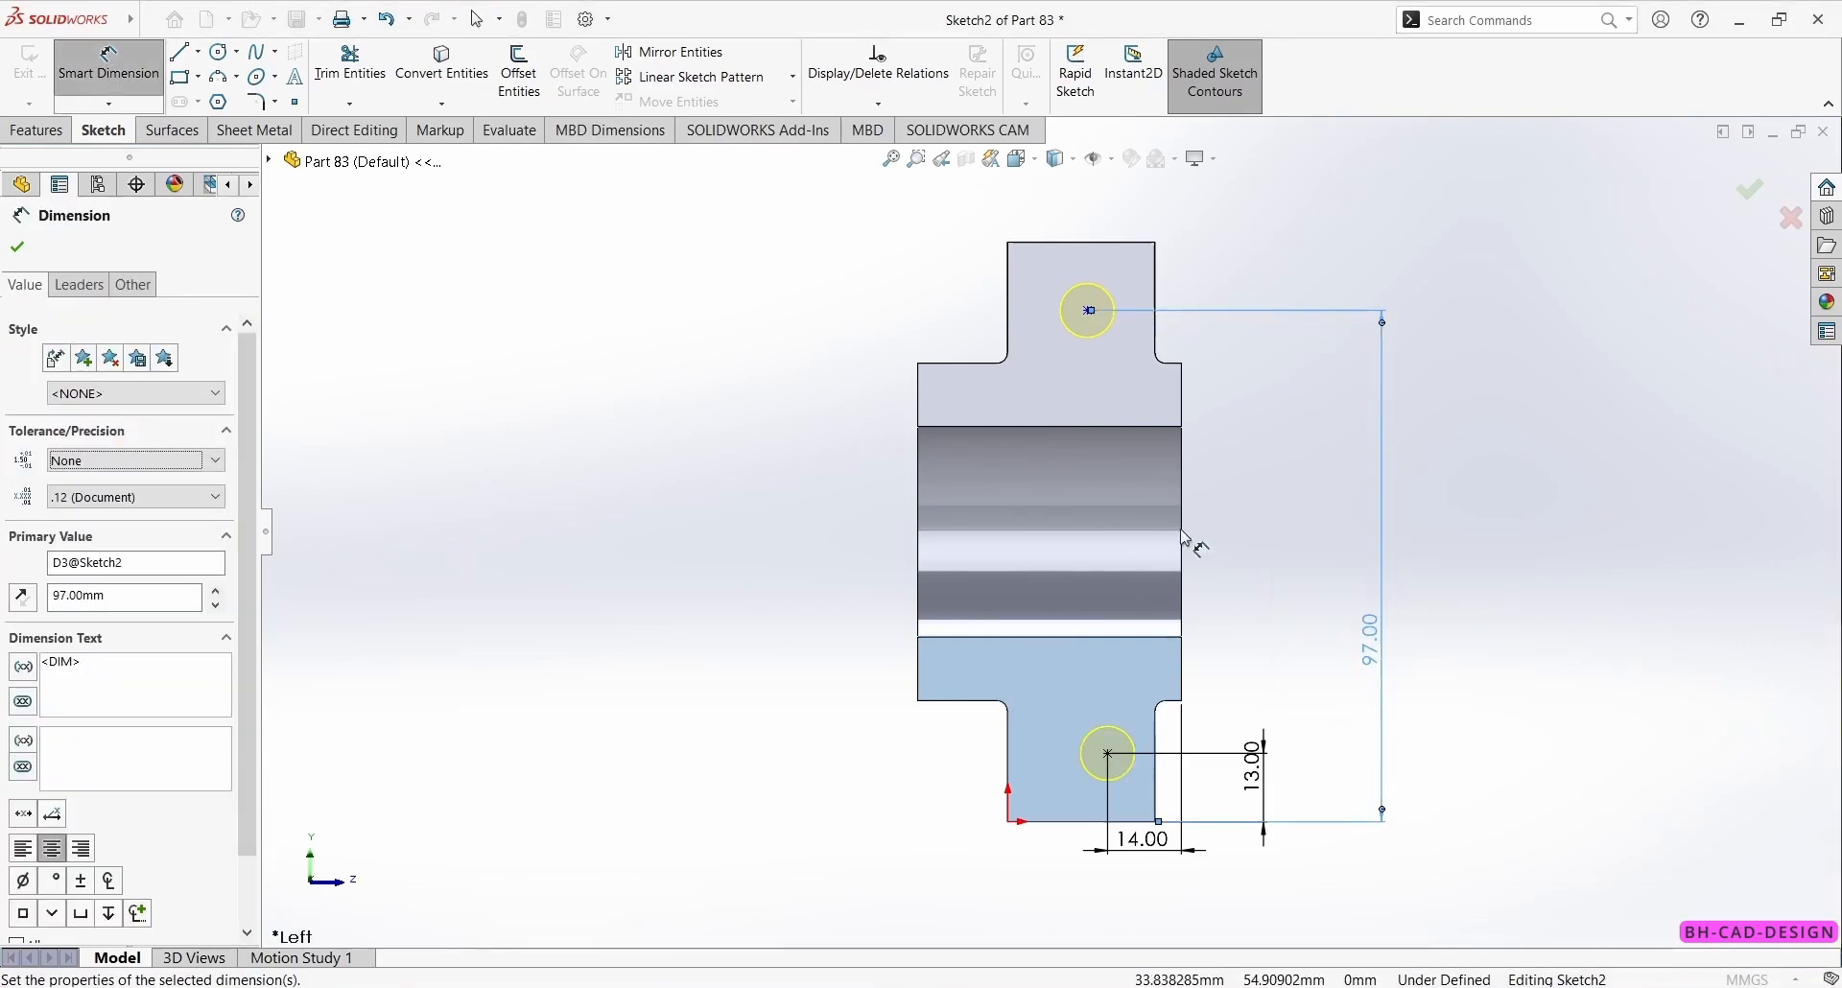
- Align the two hole centres with a Vertical relation and create the tapped holes
key(Escape)
key(Escape)
click(1088, 311)
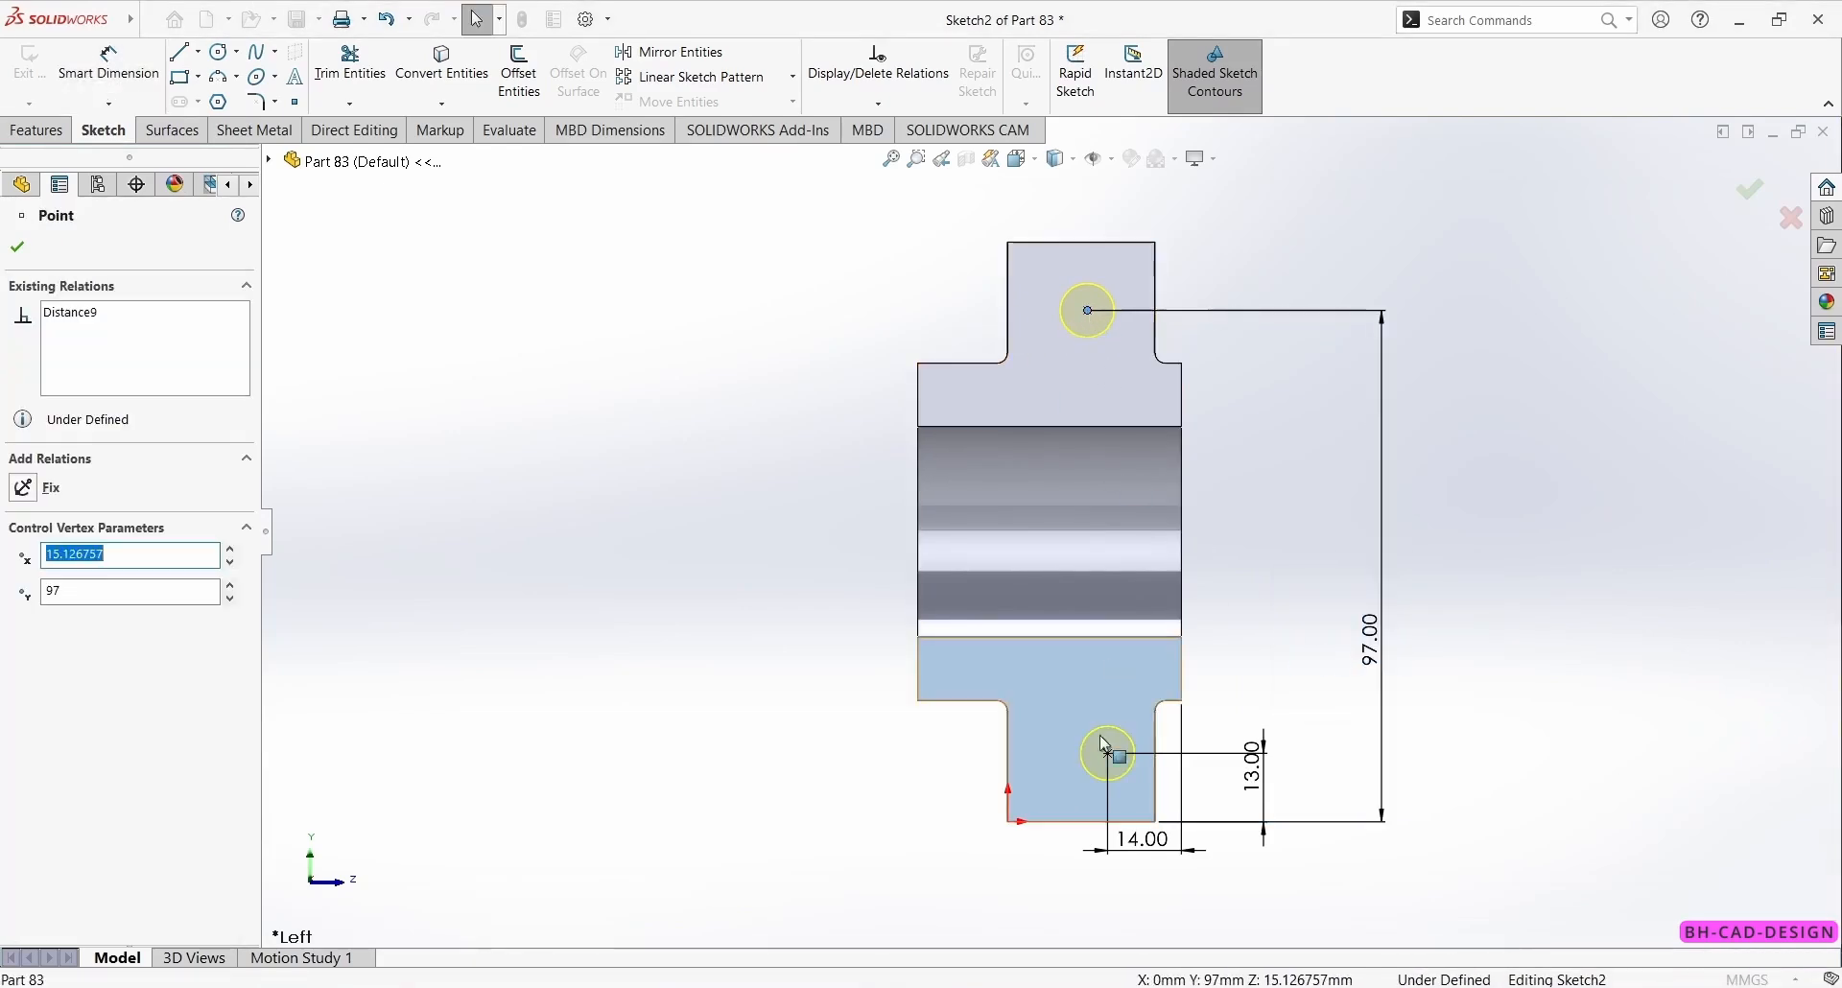
ctrl+click(1109, 755)
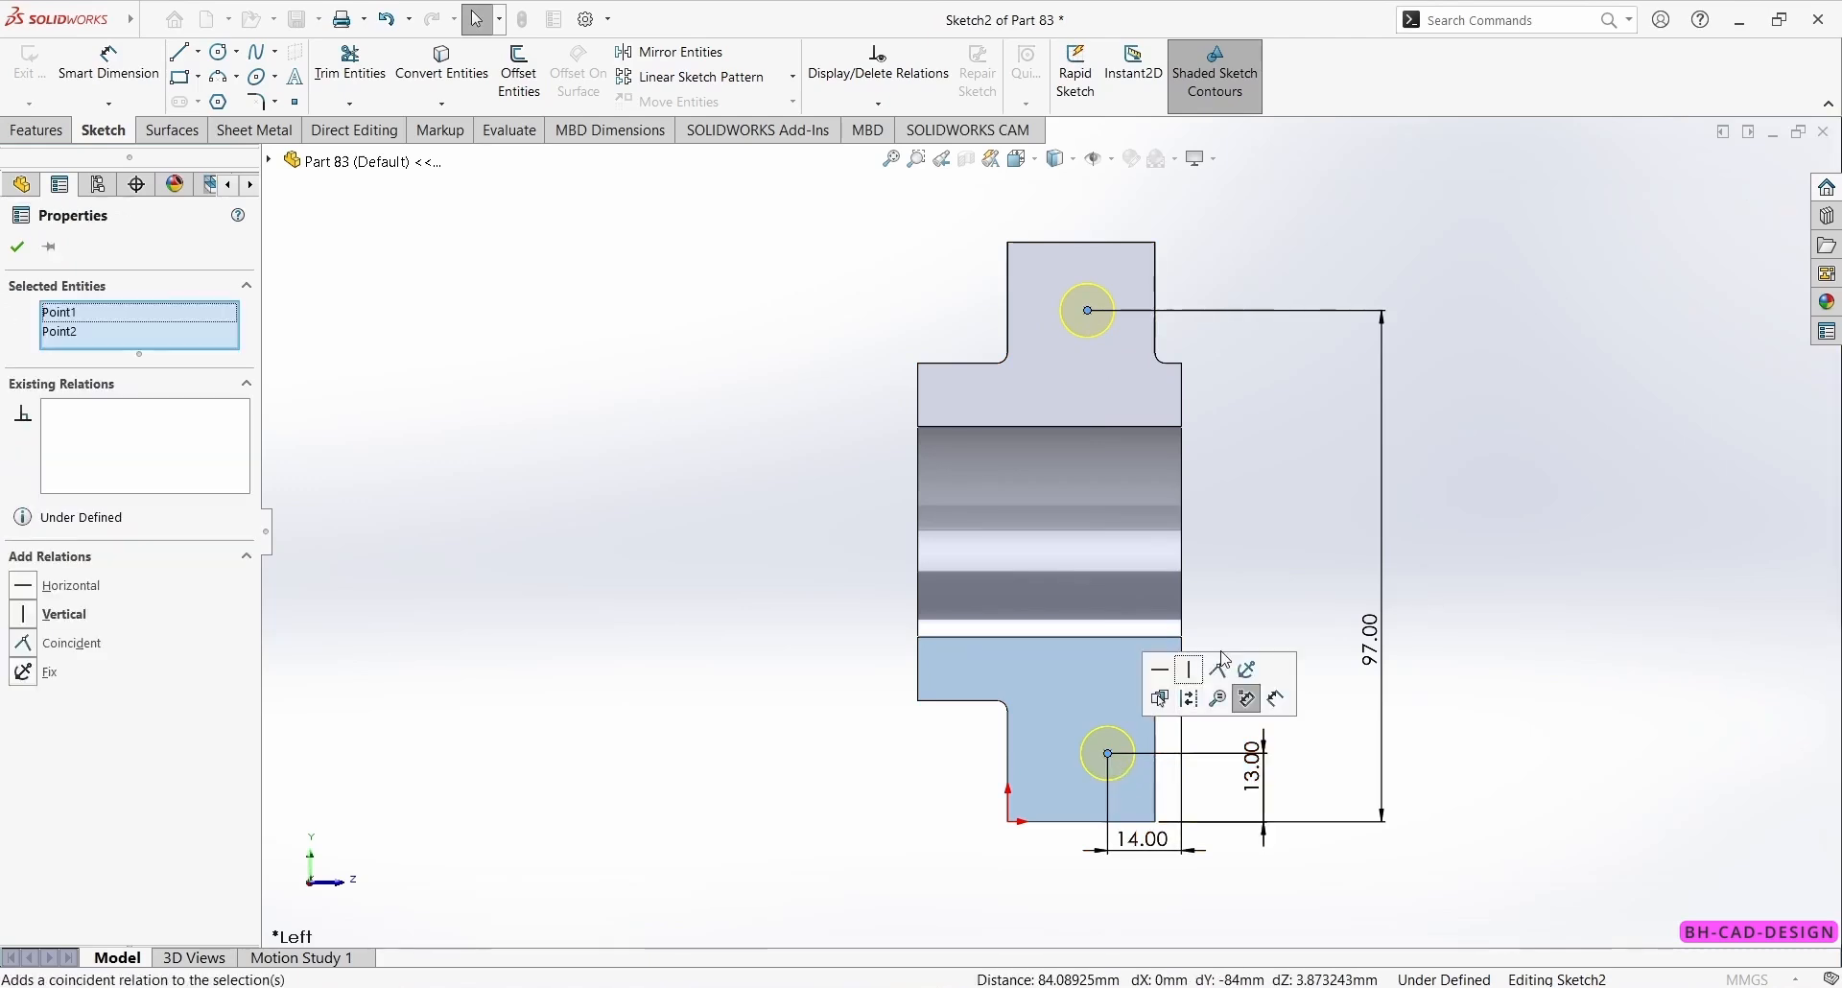
click(1195, 677)
click(577, 323)
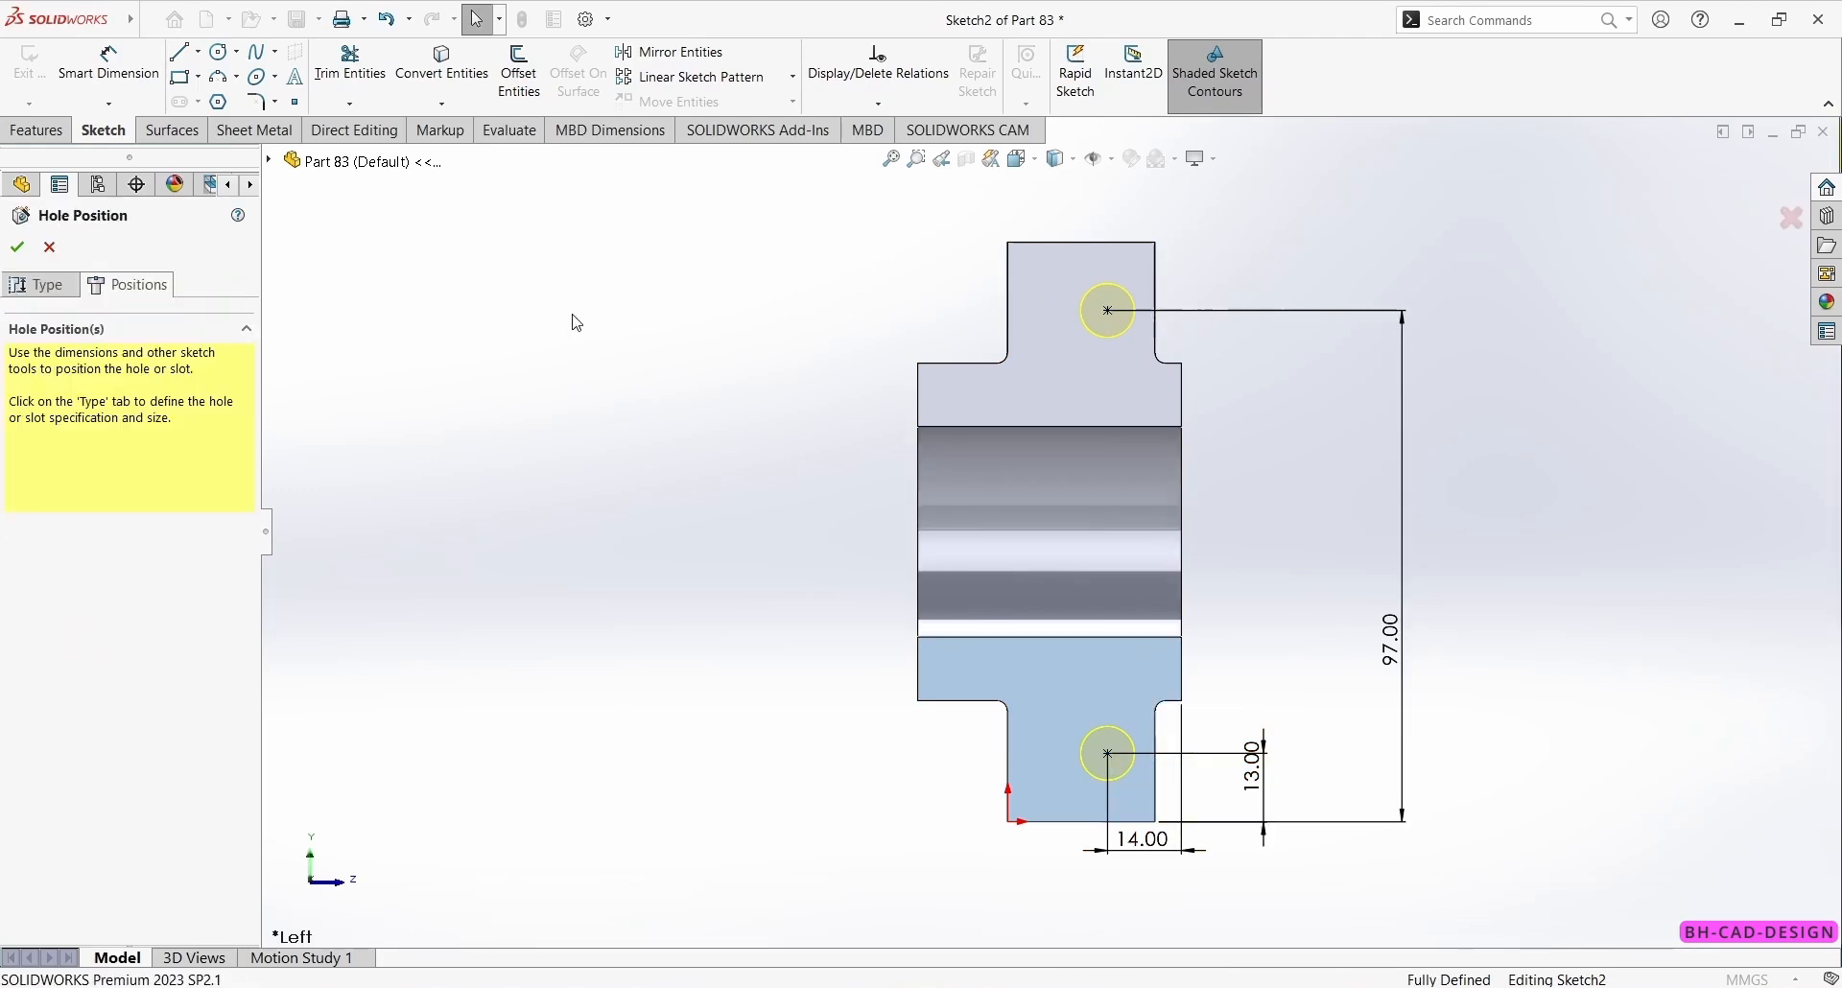
click(17, 247)
- Apply a light pink color from the standard swatches to the whole part
middle_drag(843, 399, 1123, 636)
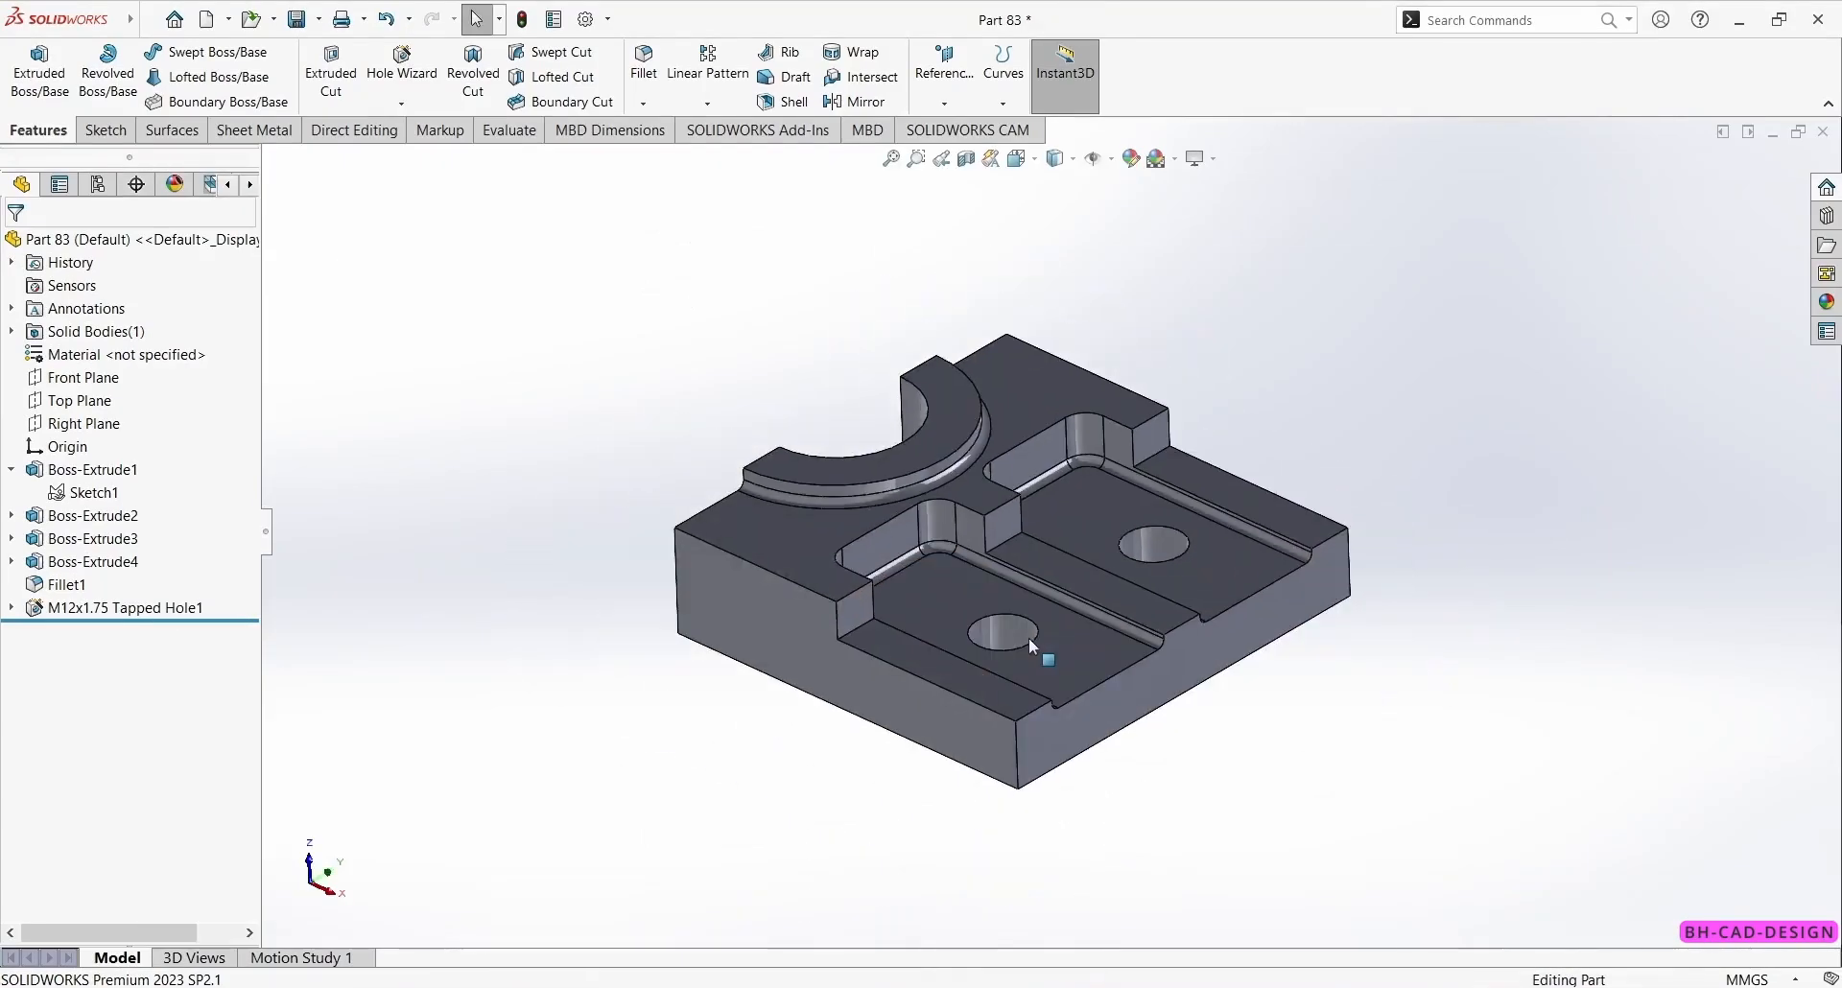
middle_drag(1028, 637, 1148, 317)
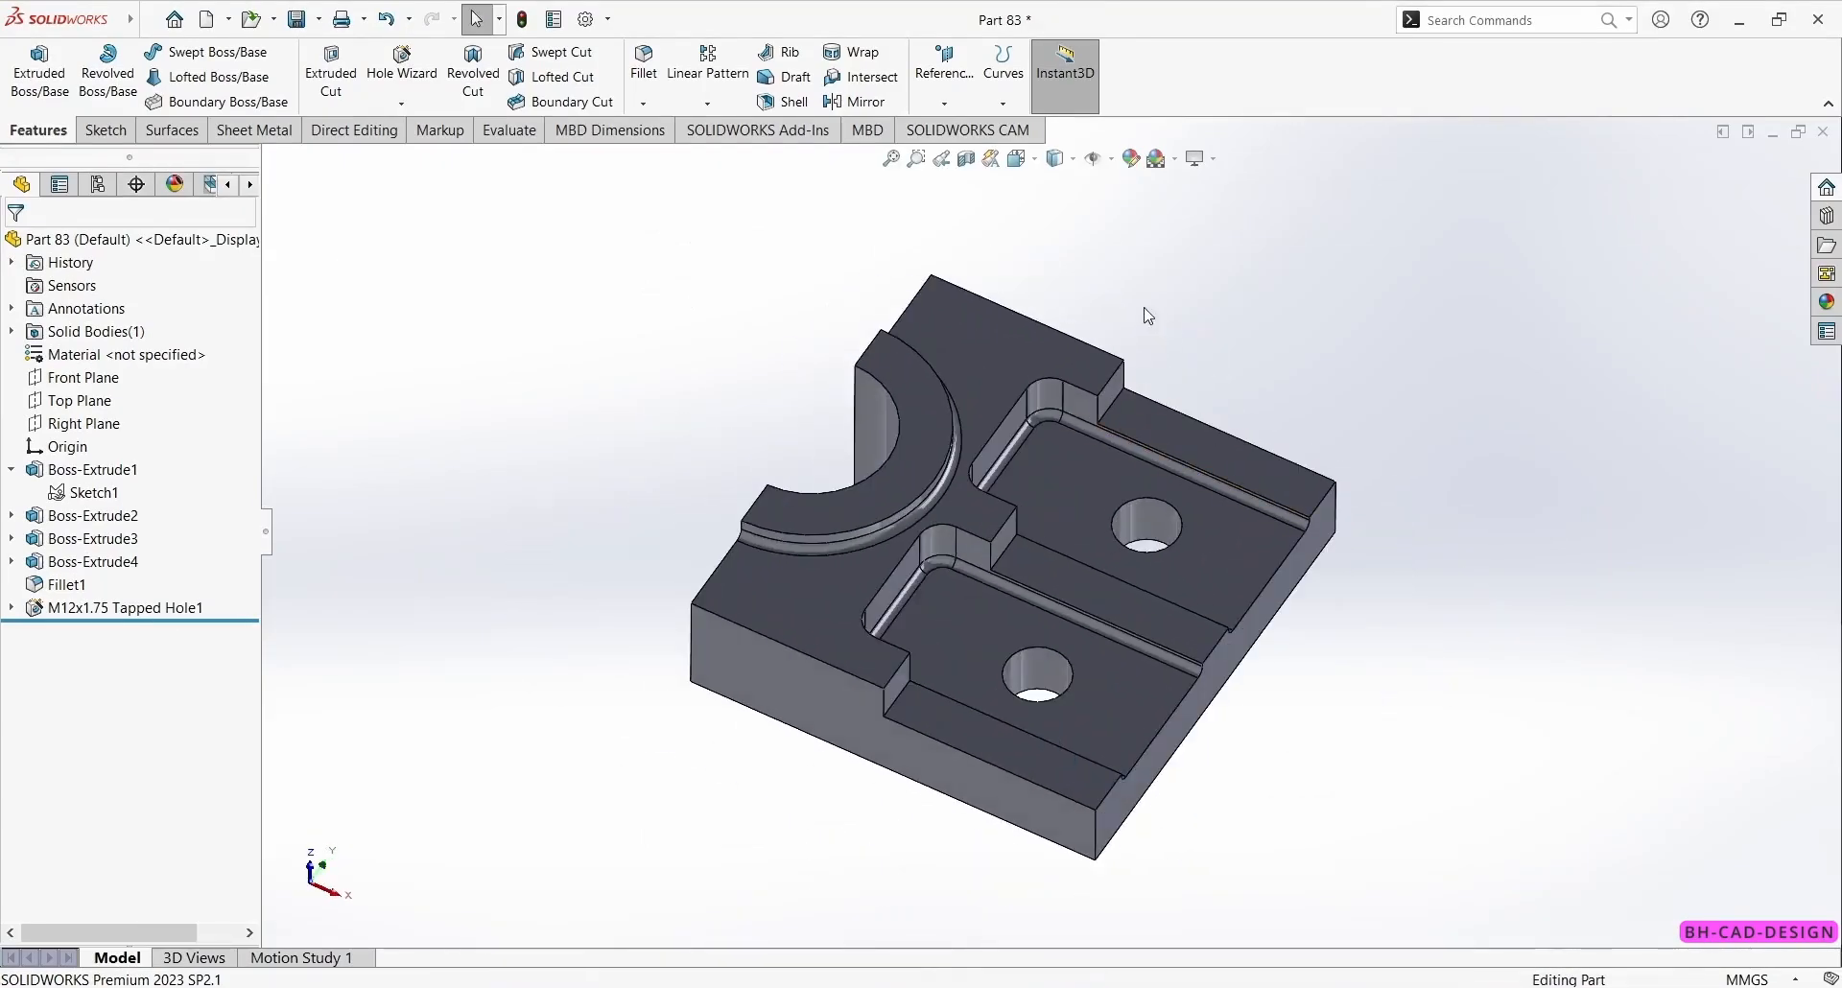
click(1133, 158)
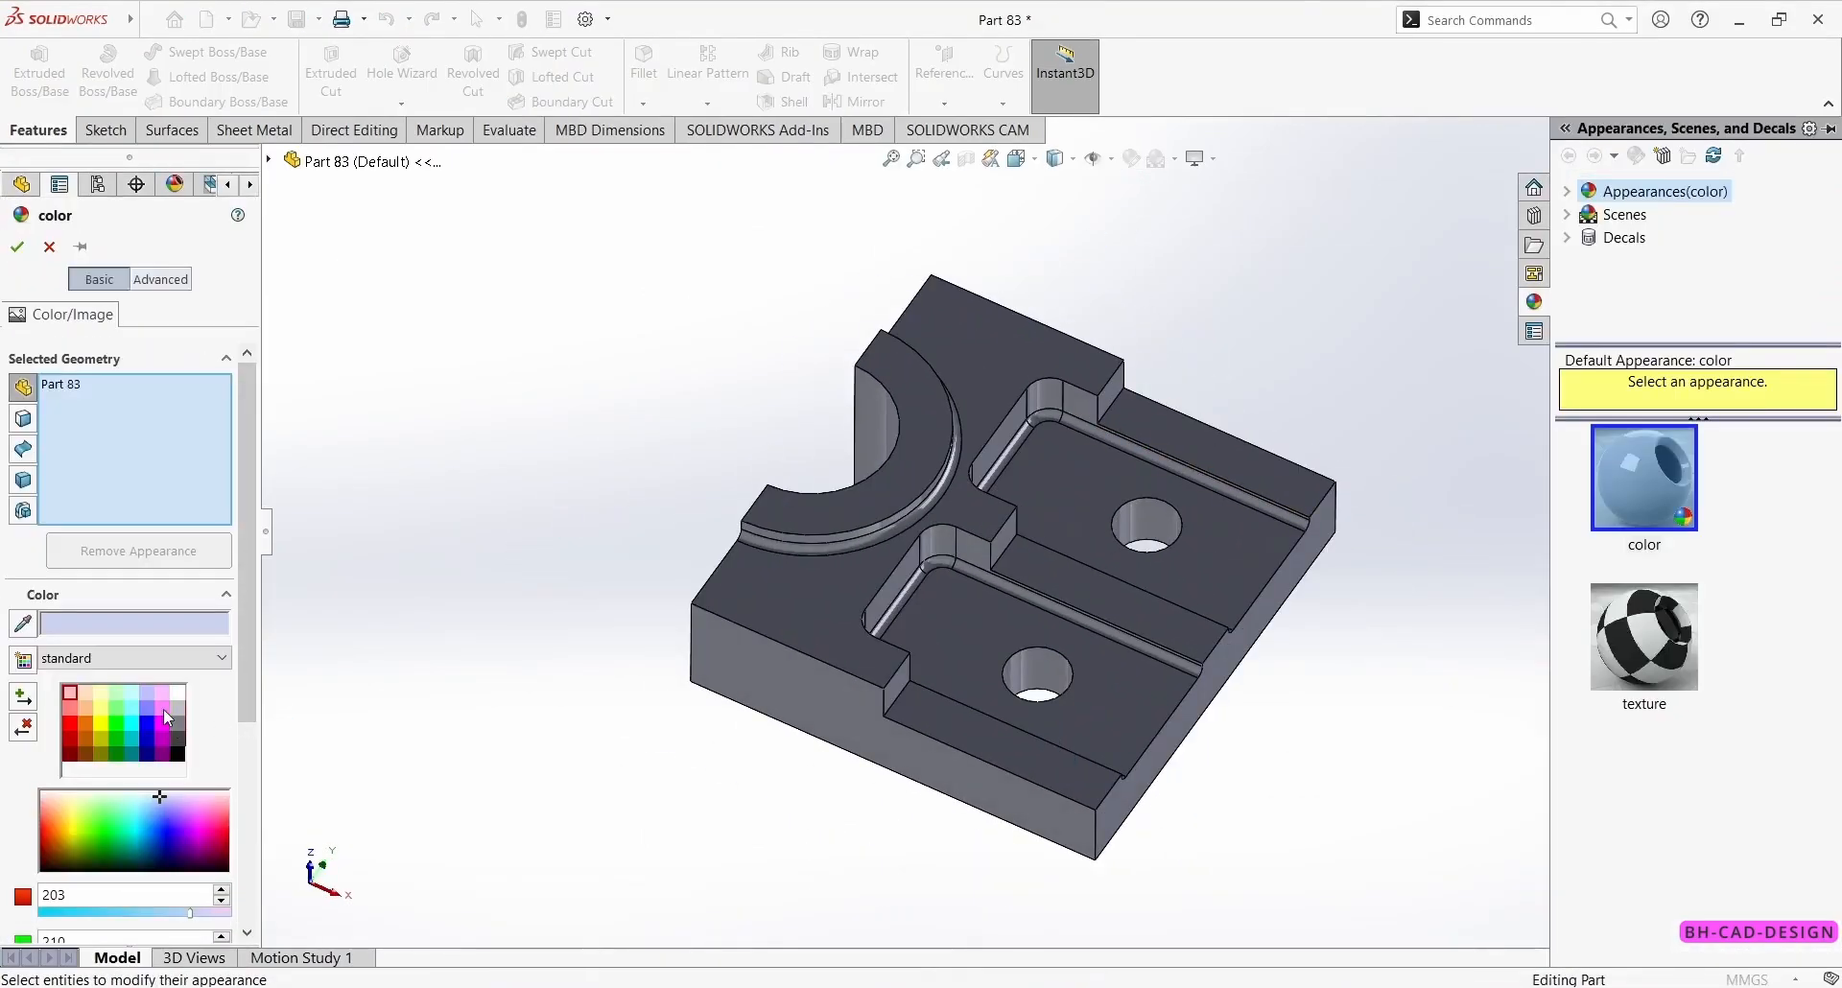
click(162, 708)
click(163, 692)
middle_drag(804, 731, 779, 677)
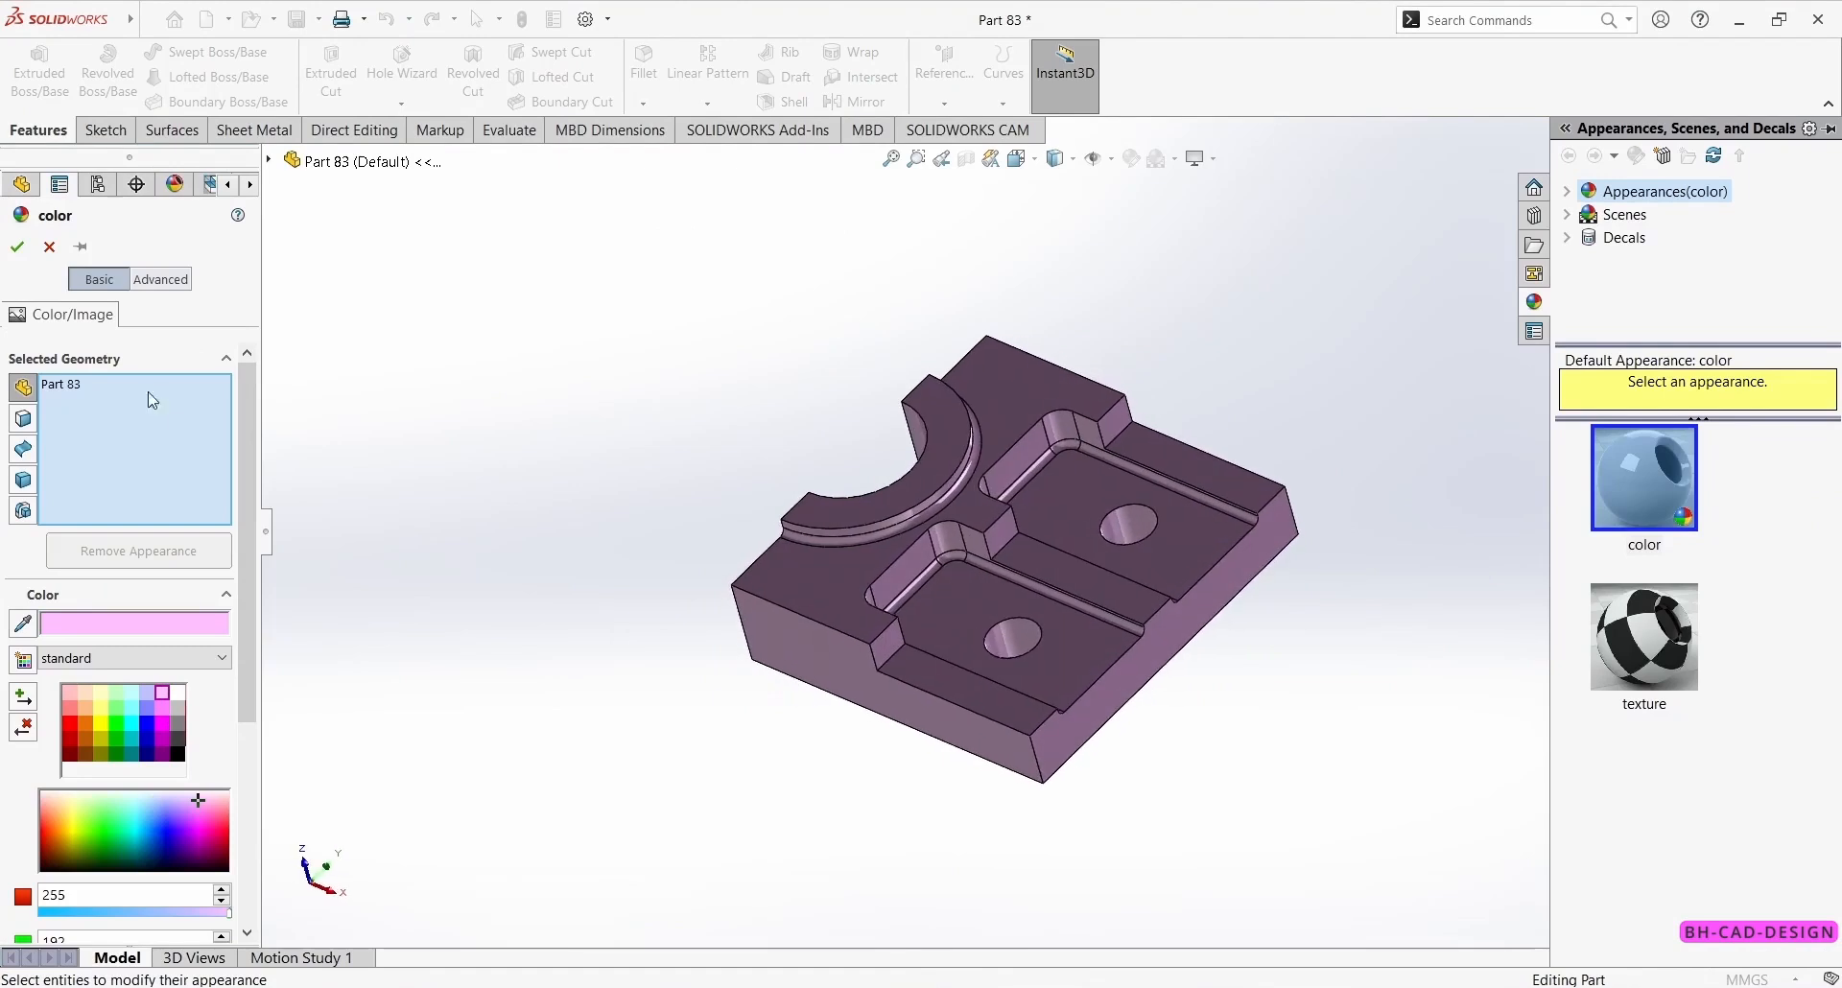
click(19, 247)
- Color the inner faces of the two through holes and the half bore medium grey from the standard swatches
scroll(1055, 479, down, 2)
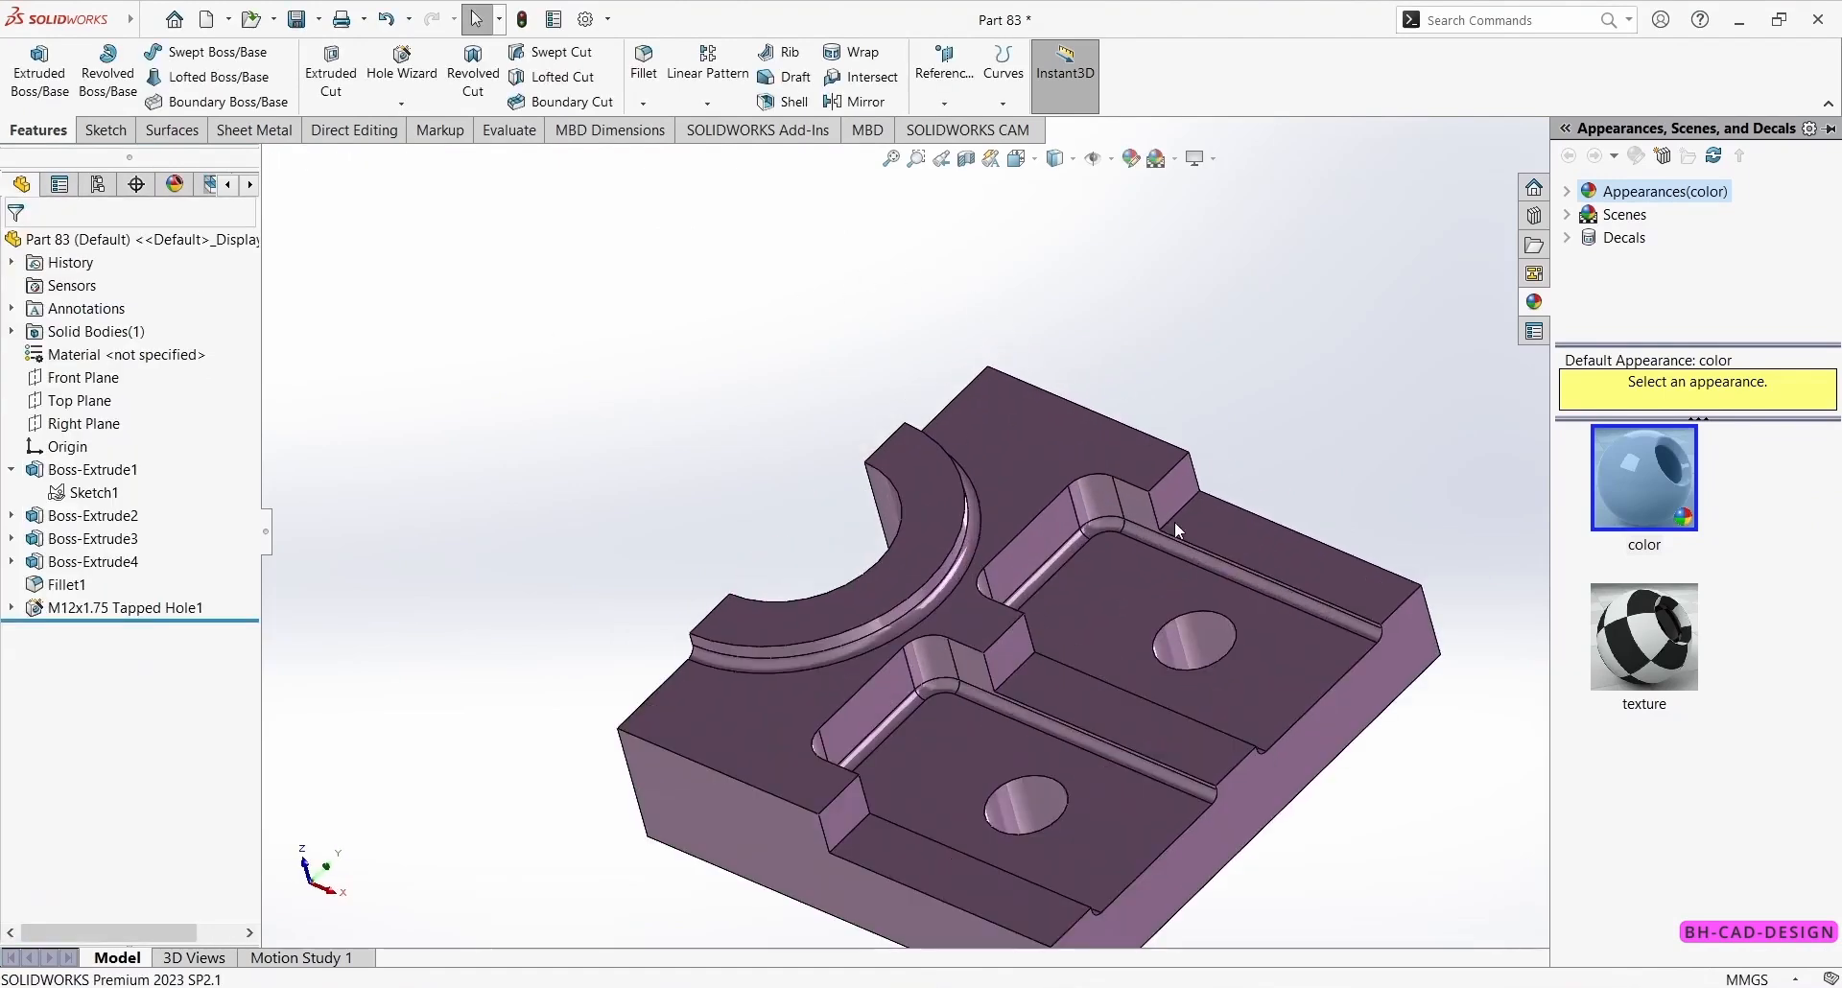
click(1203, 652)
ctrl+click(1029, 806)
middle_drag(1032, 808, 848, 575)
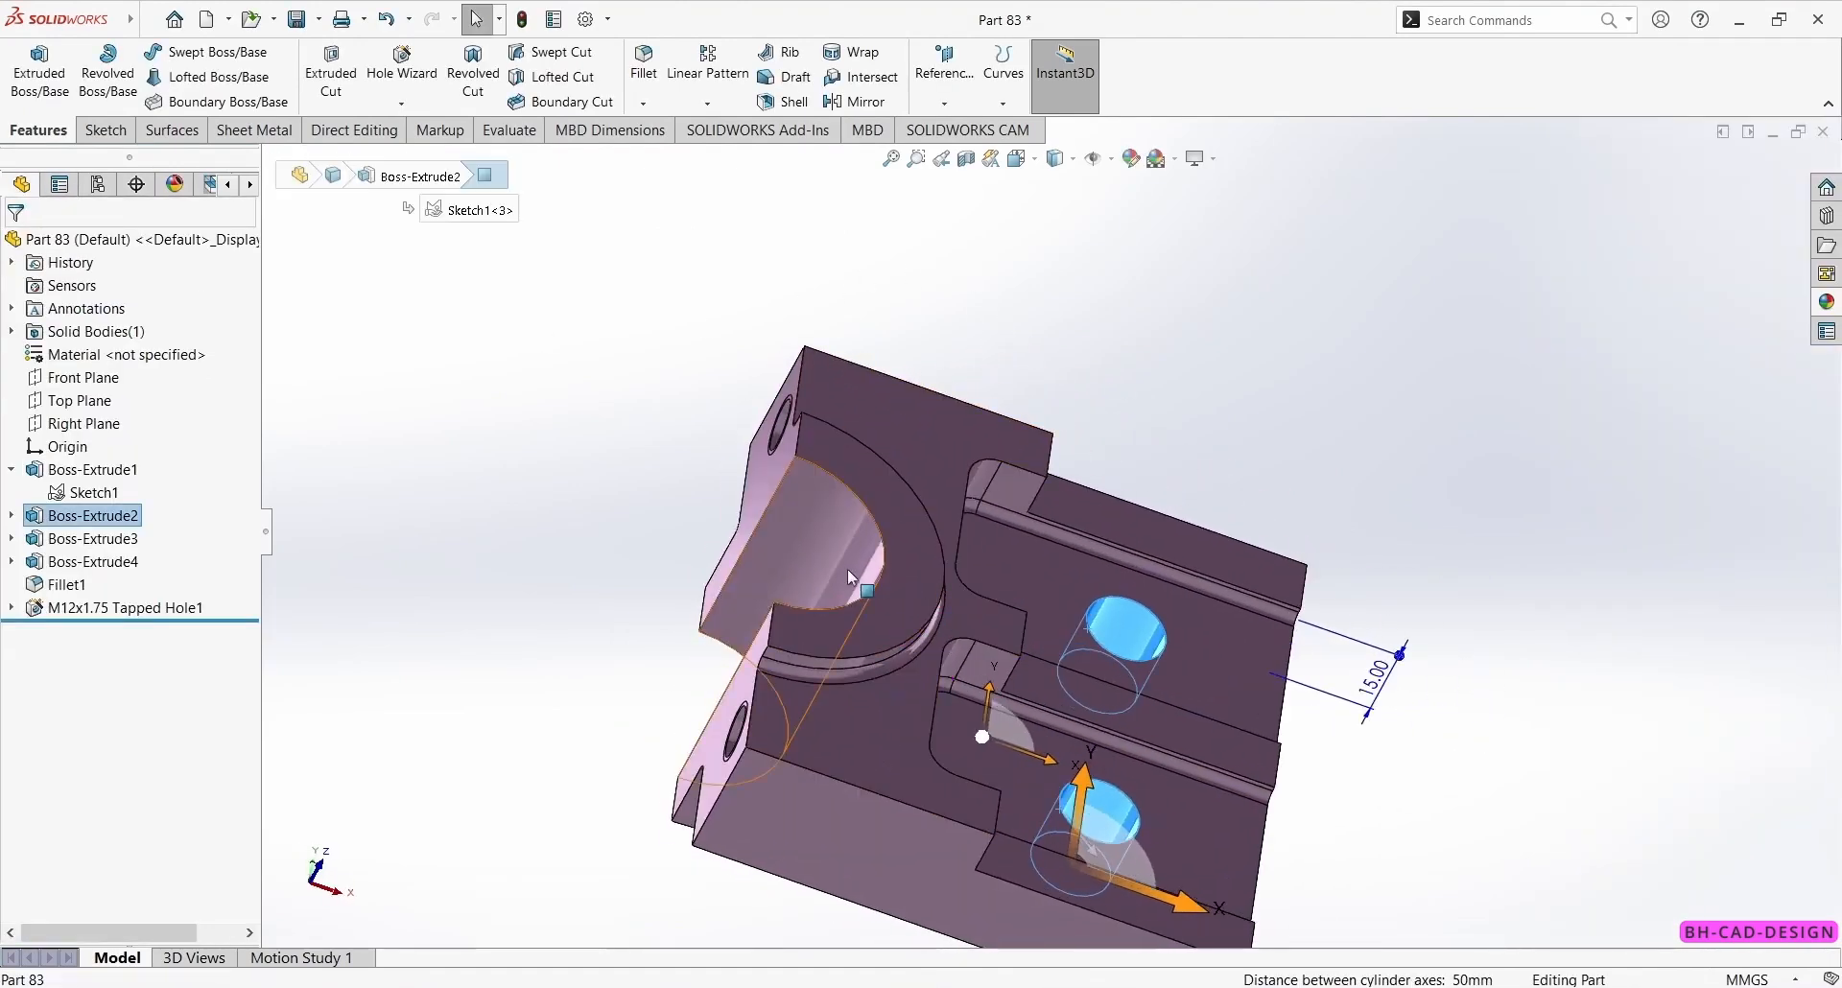
ctrl+click(844, 568)
click(1132, 159)
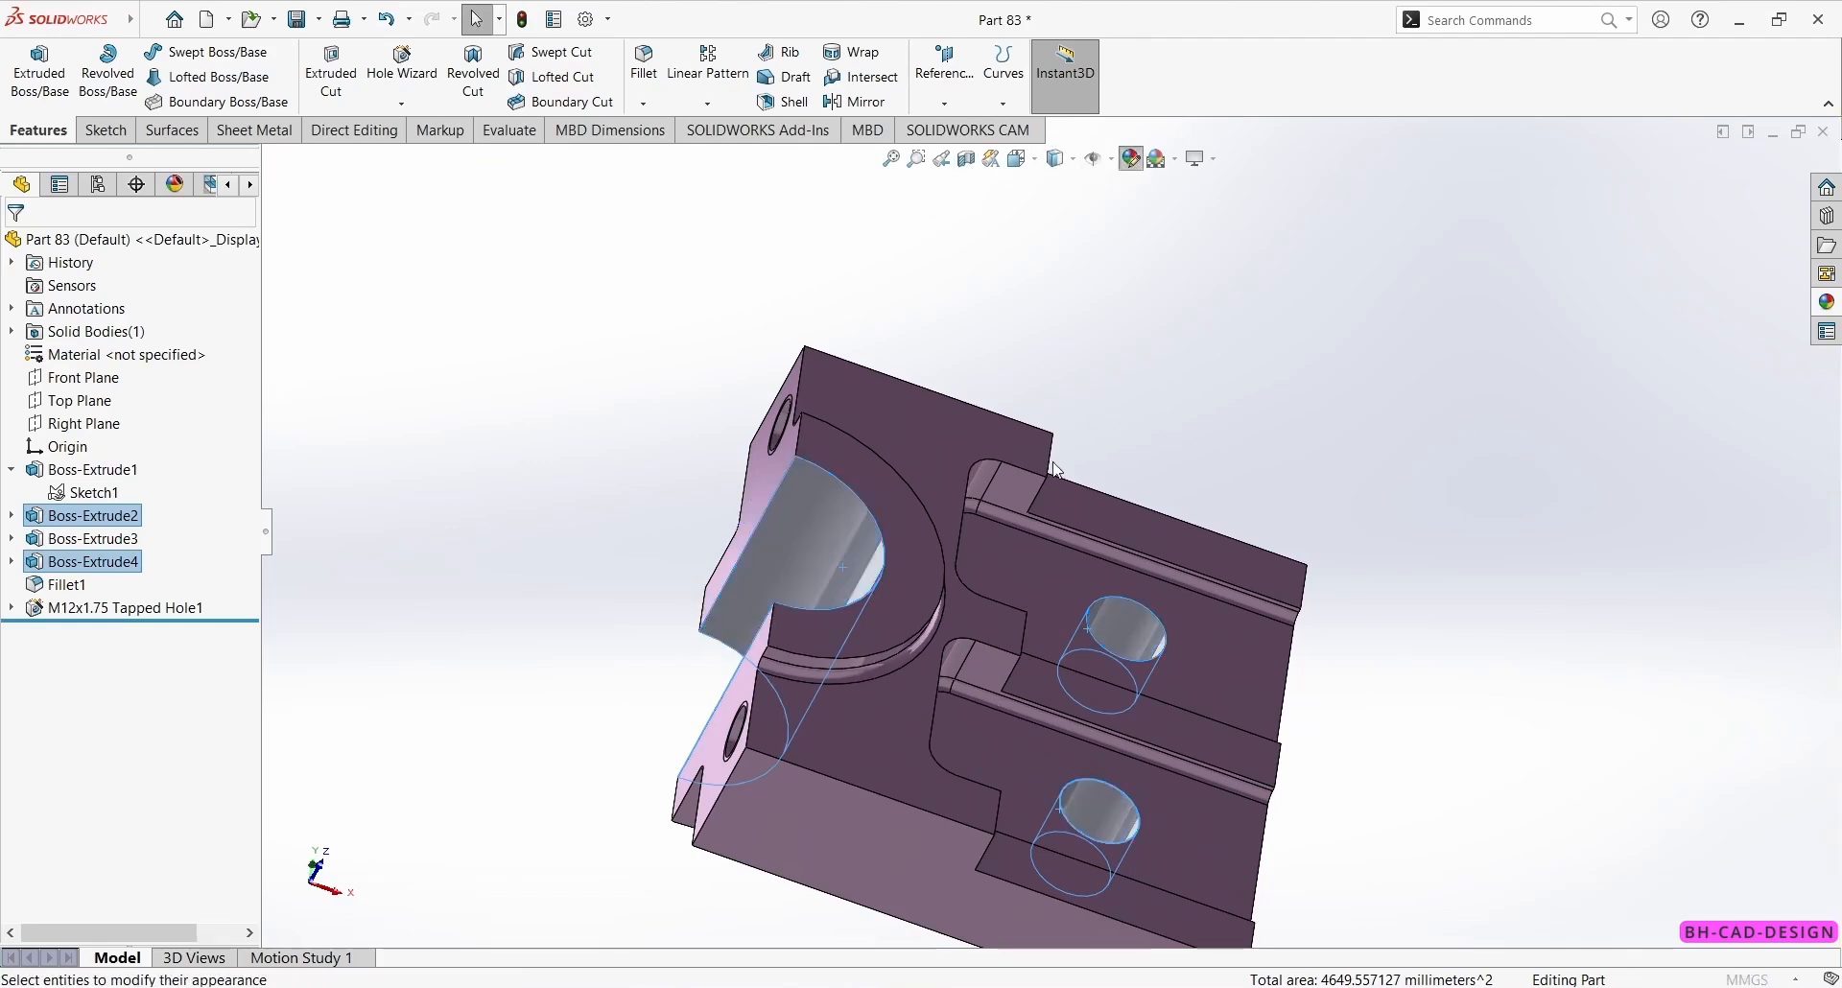
click(175, 714)
click(185, 729)
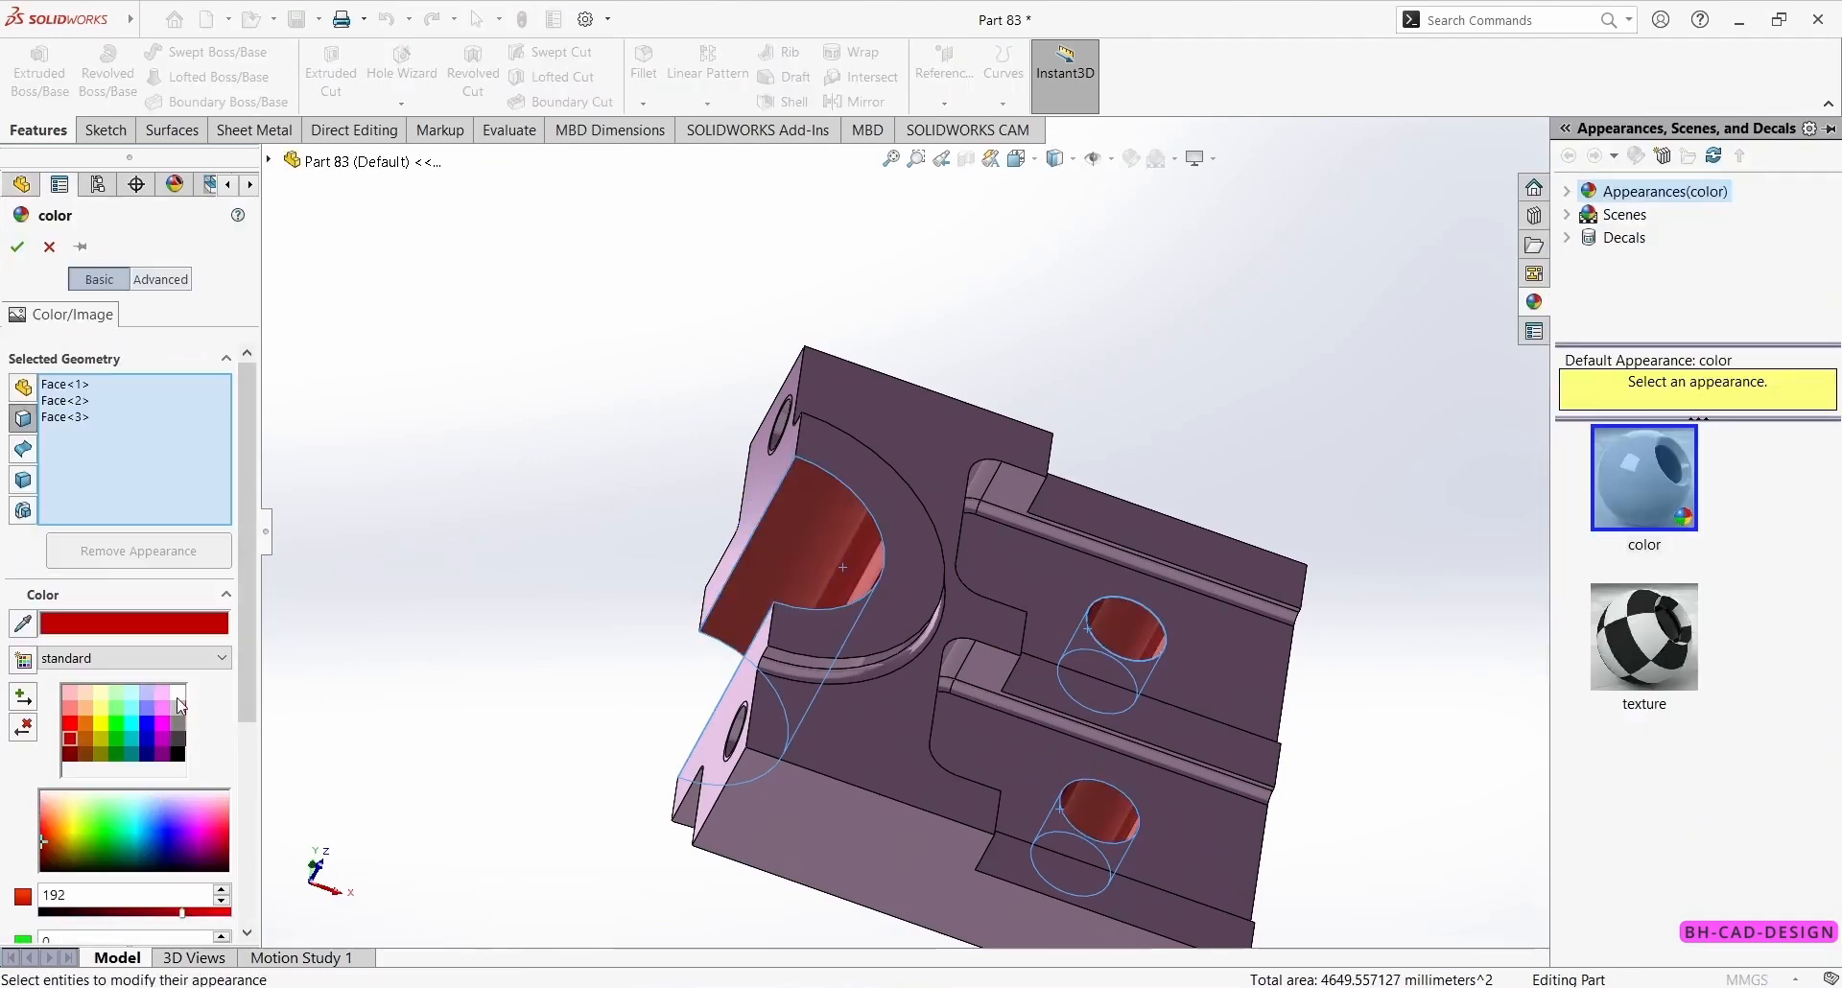
click(181, 725)
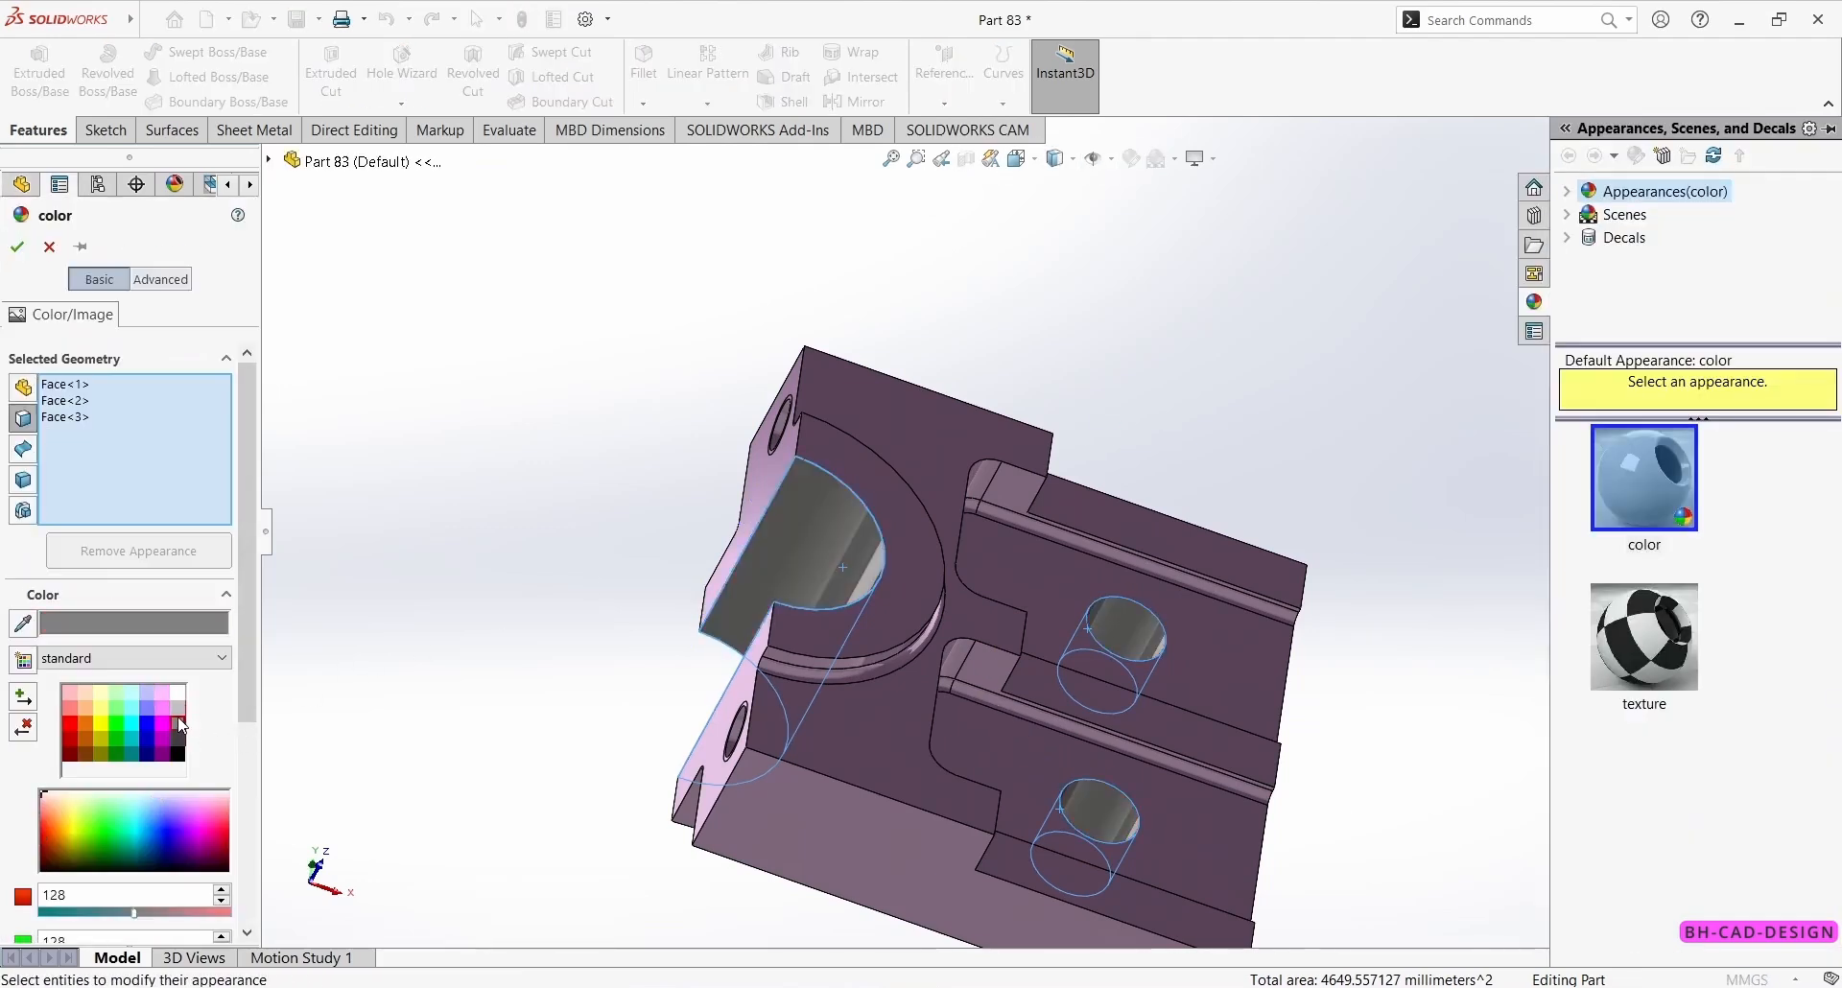
click(18, 247)
- Examine the finished part's recesses, through holes, half ring and applied colors from an angled view
middle_drag(900, 548, 417, 952)
scroll(901, 614, up, 4)
scroll(1138, 844, down, 2)
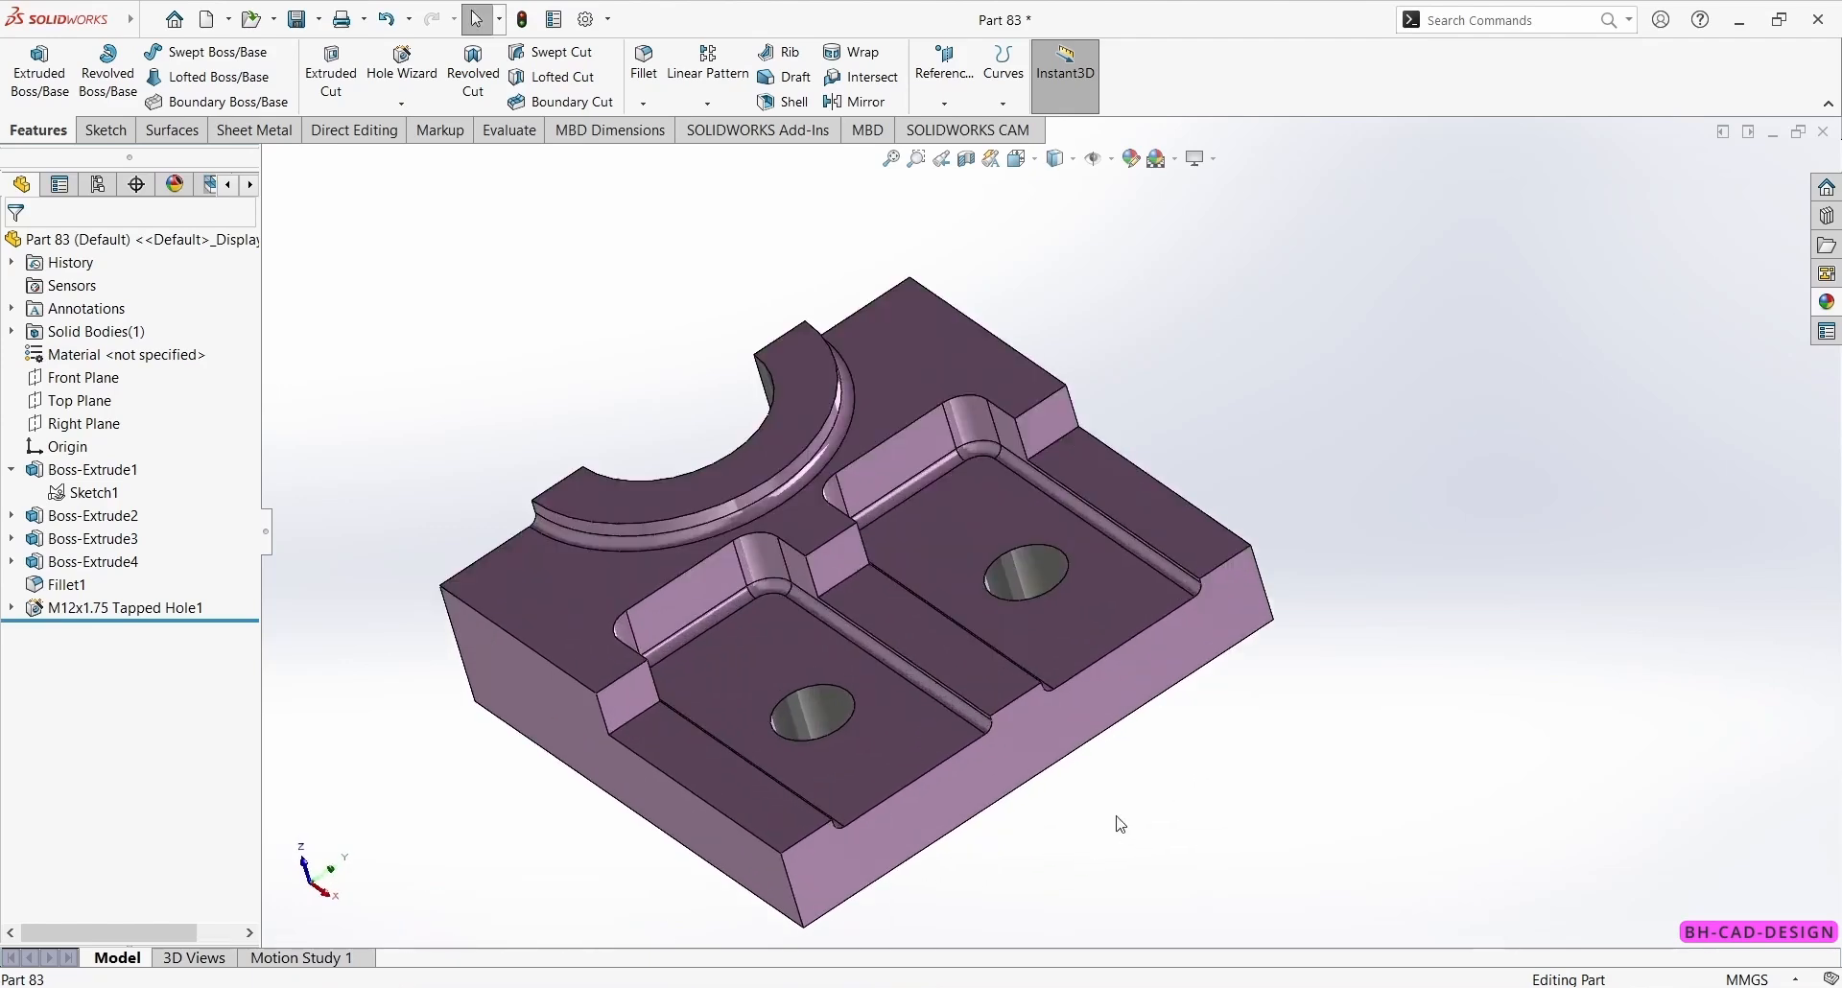
scroll(1113, 820, up, 1)
mouse_move(1111, 815)
middle_down()
mouse_move(1103, 795)
mouse_move(1131, 828)
middle_up()
scroll(1130, 801, down, 1)
scroll(1118, 756, up, 1)
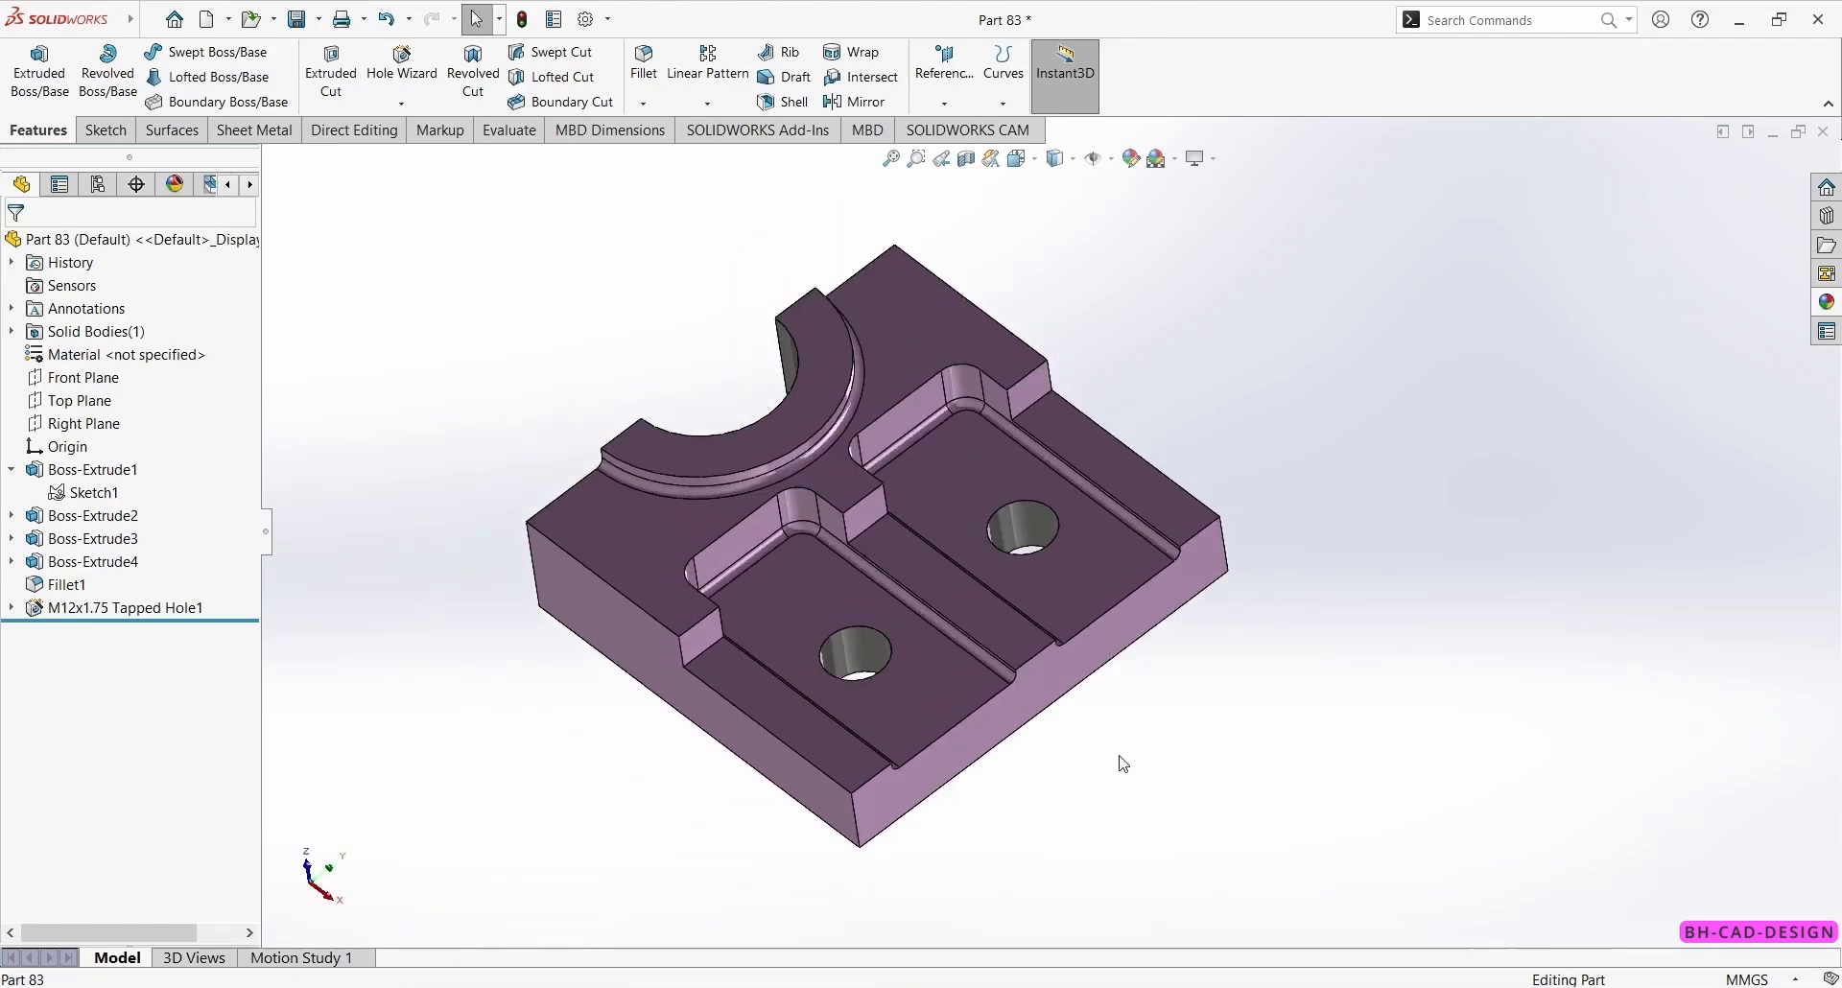
scroll(1121, 756, down, 1)
scroll(1138, 688, up, 1)
scroll(1185, 426, down, 1)
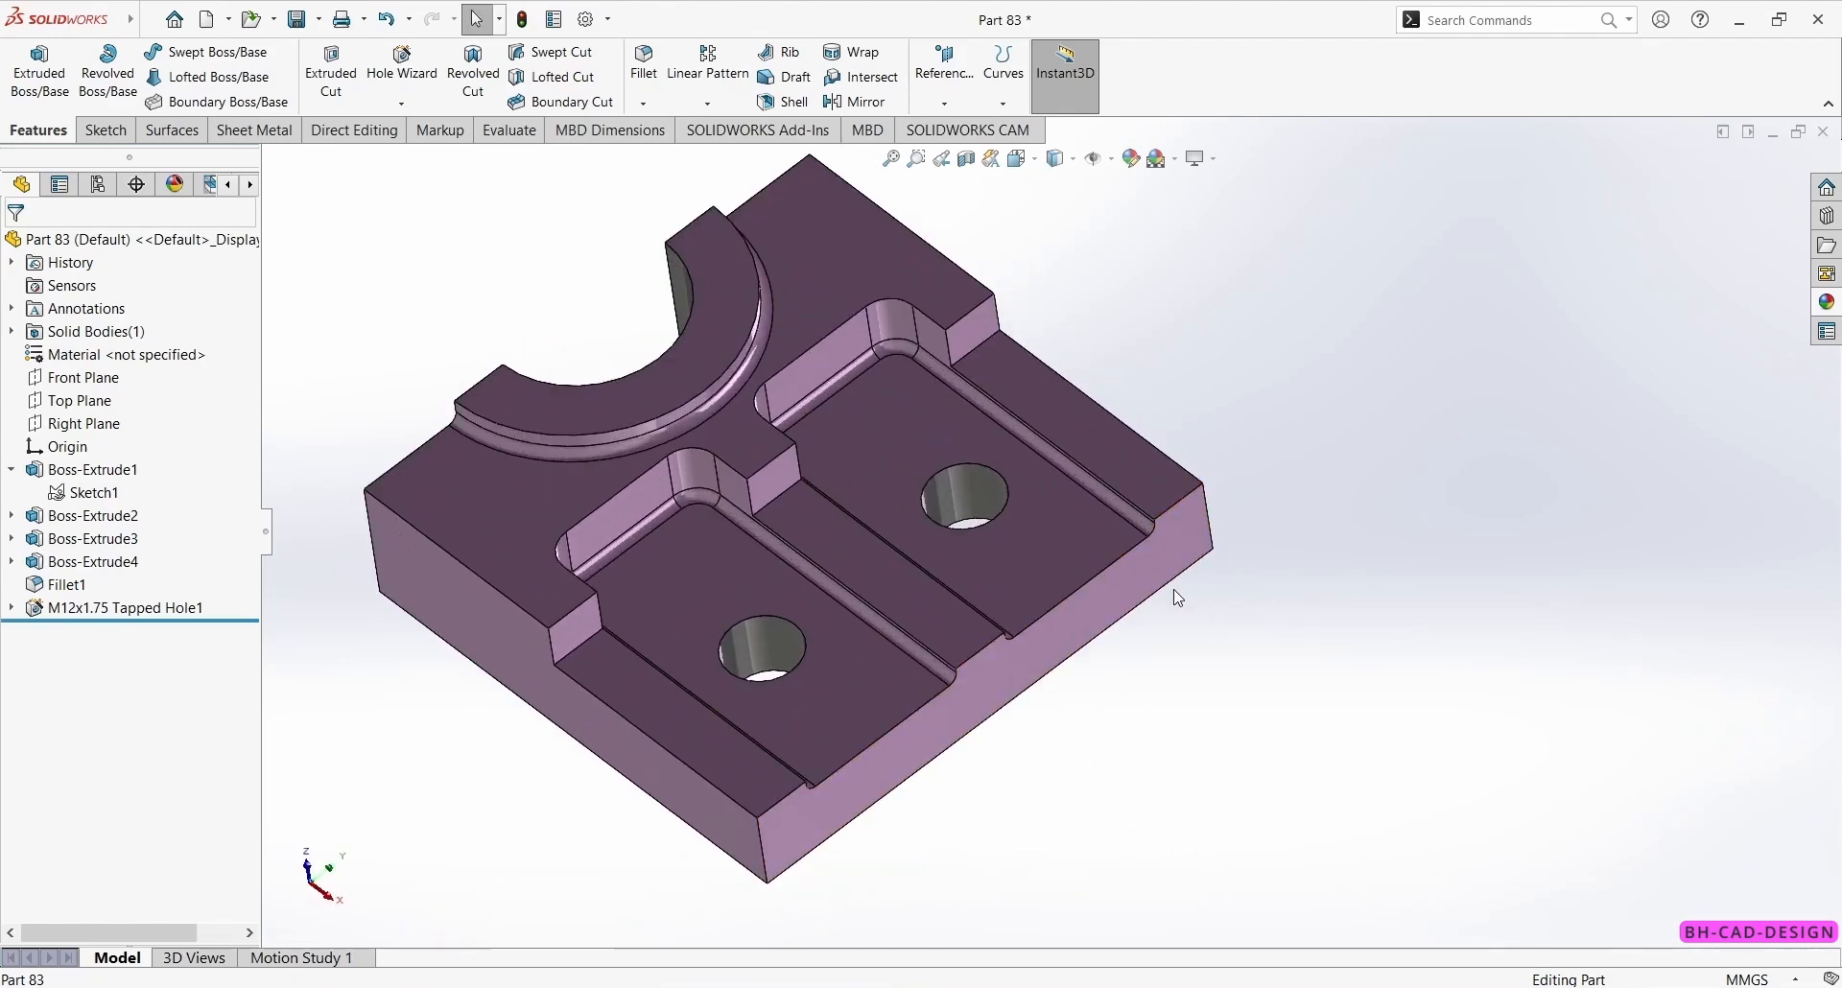